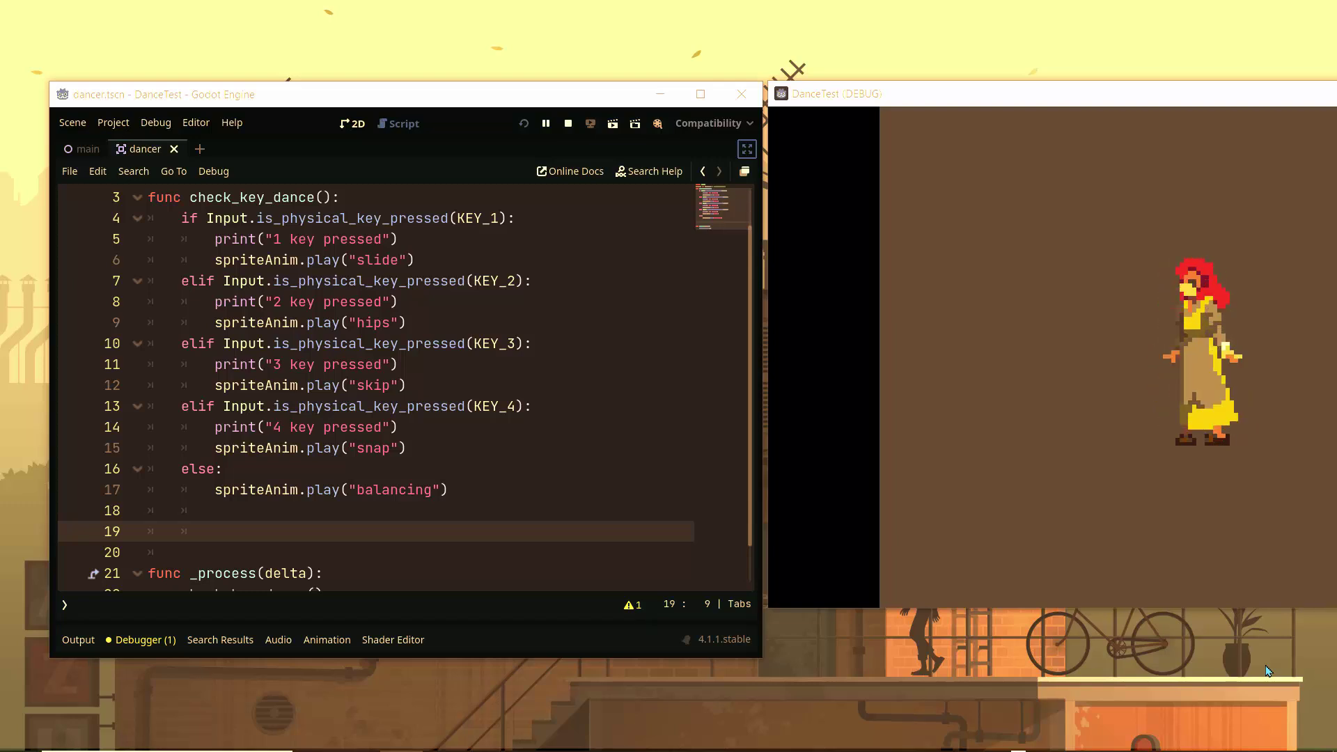
# Step: Focus the running DanceTest (DEBUG) game window to preview the dancer's animations
pyautogui.click(896, 409)
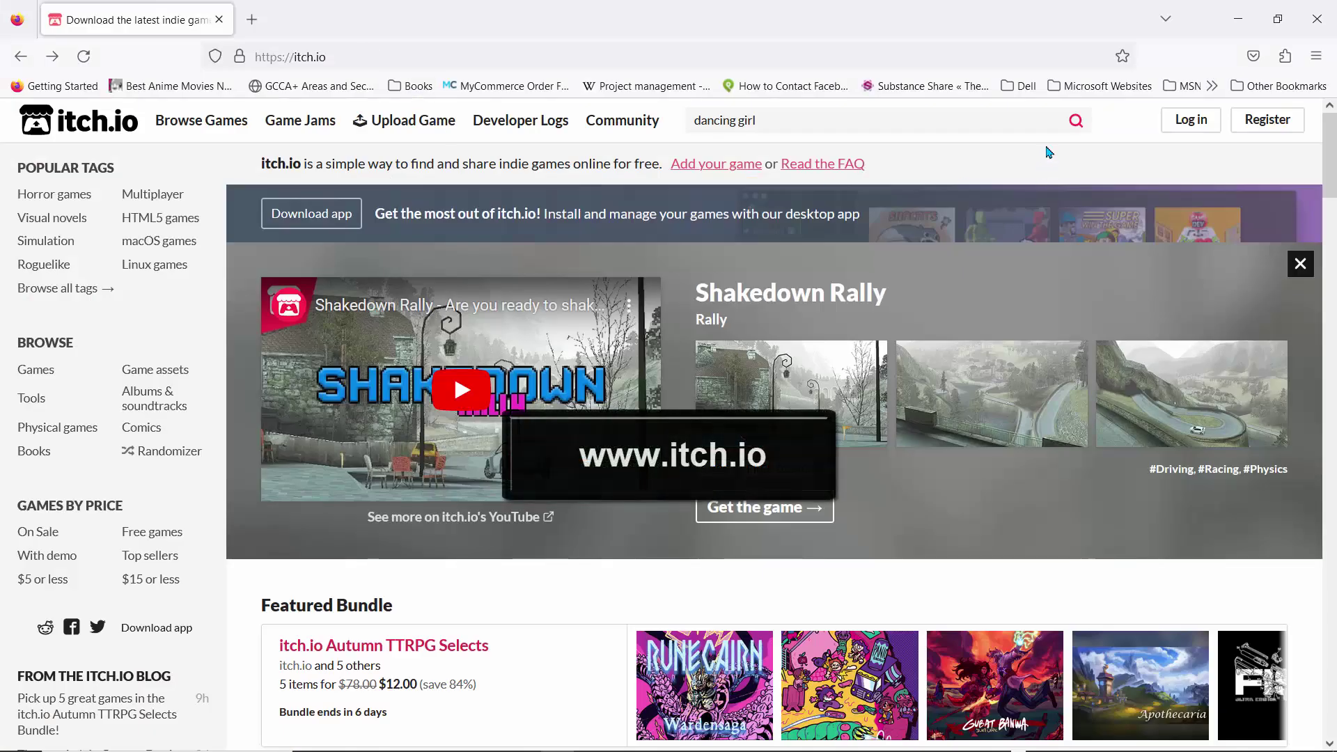
# Step: Search itch.io for 'dancing girl'
pyautogui.click(962, 118)
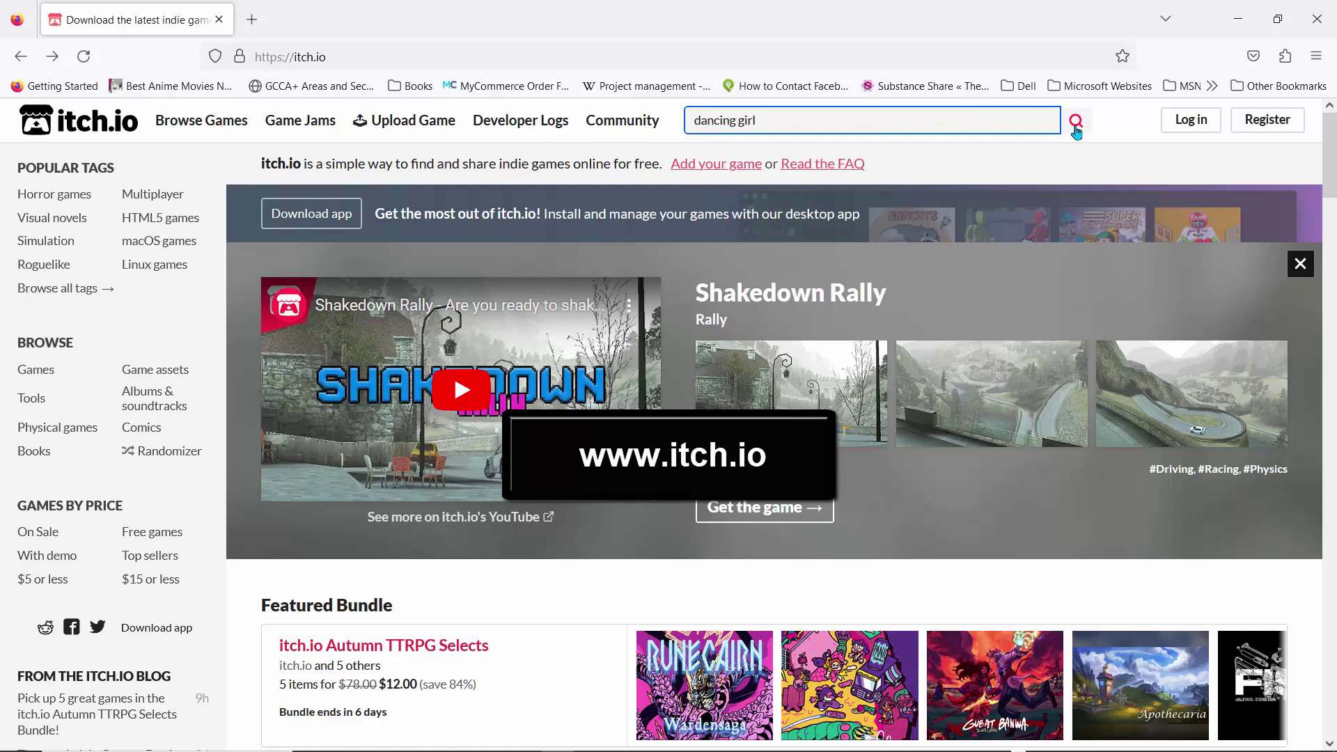
pyautogui.click(871, 119)
pyautogui.click(764, 143)
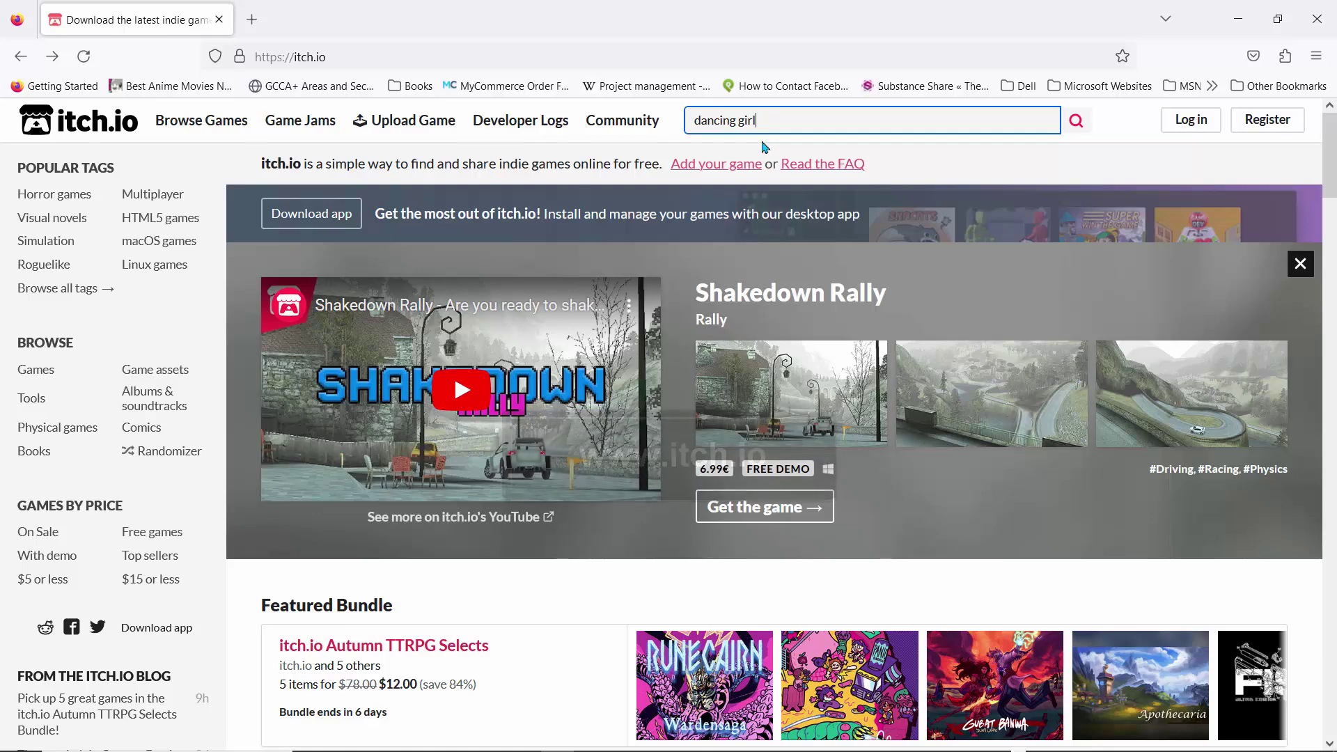
pyautogui.press('Return')
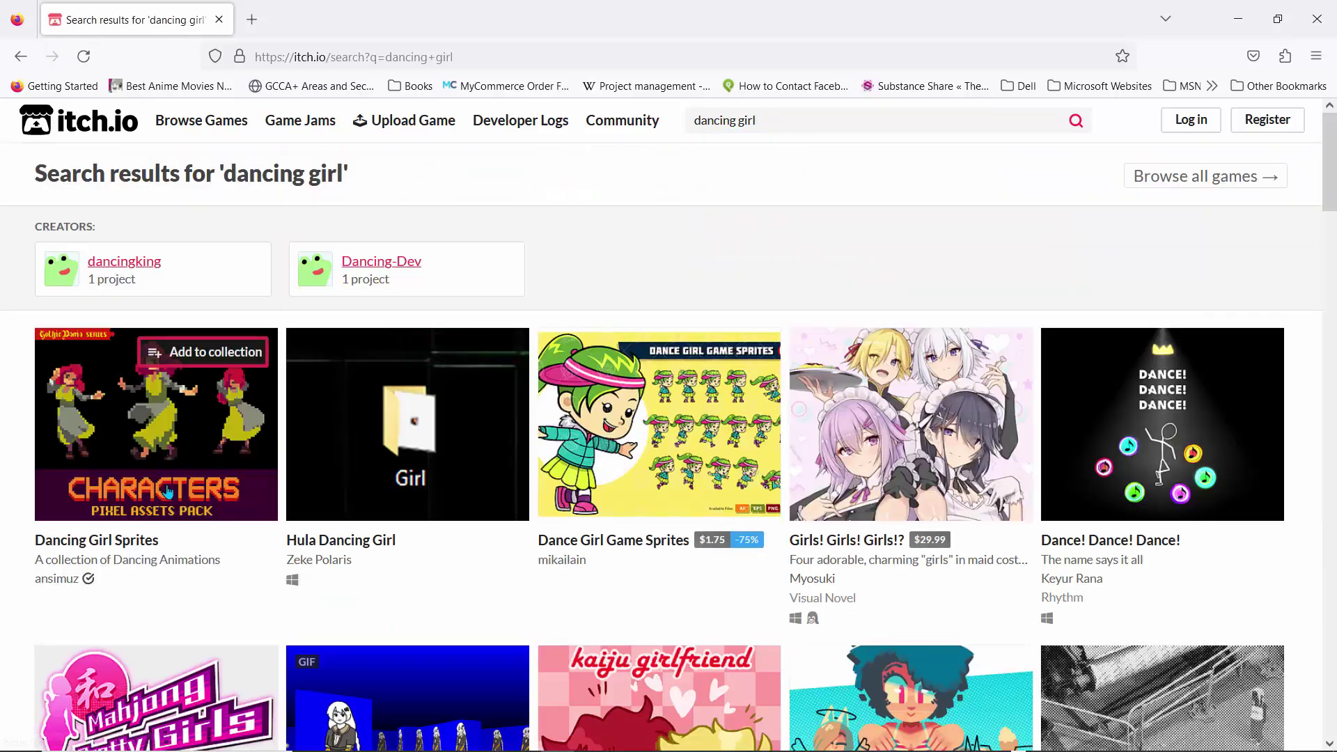
# Step: Download Dancing Girl Files.zip from the free Dancing Girl Sprites pack, skipping payment
pyautogui.moveTo(167, 496)
pyautogui.click(92, 542)
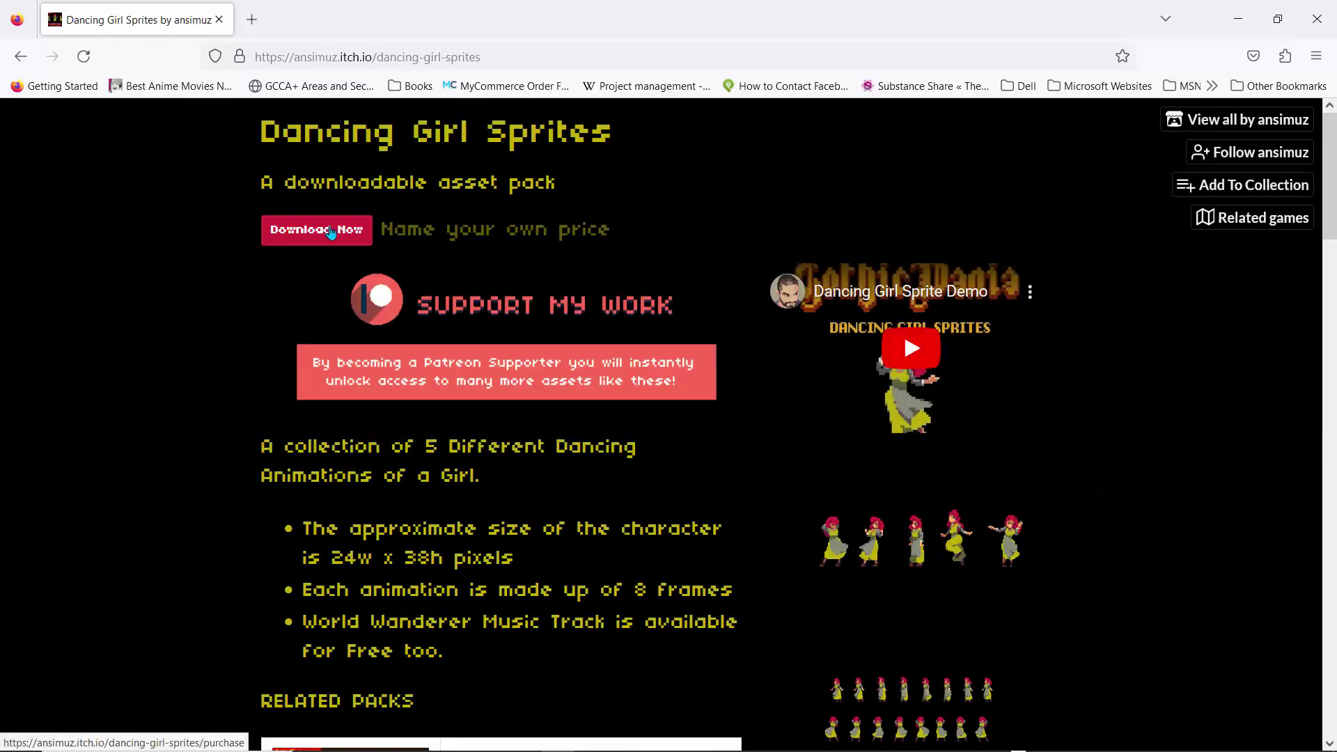
pyautogui.click(330, 232)
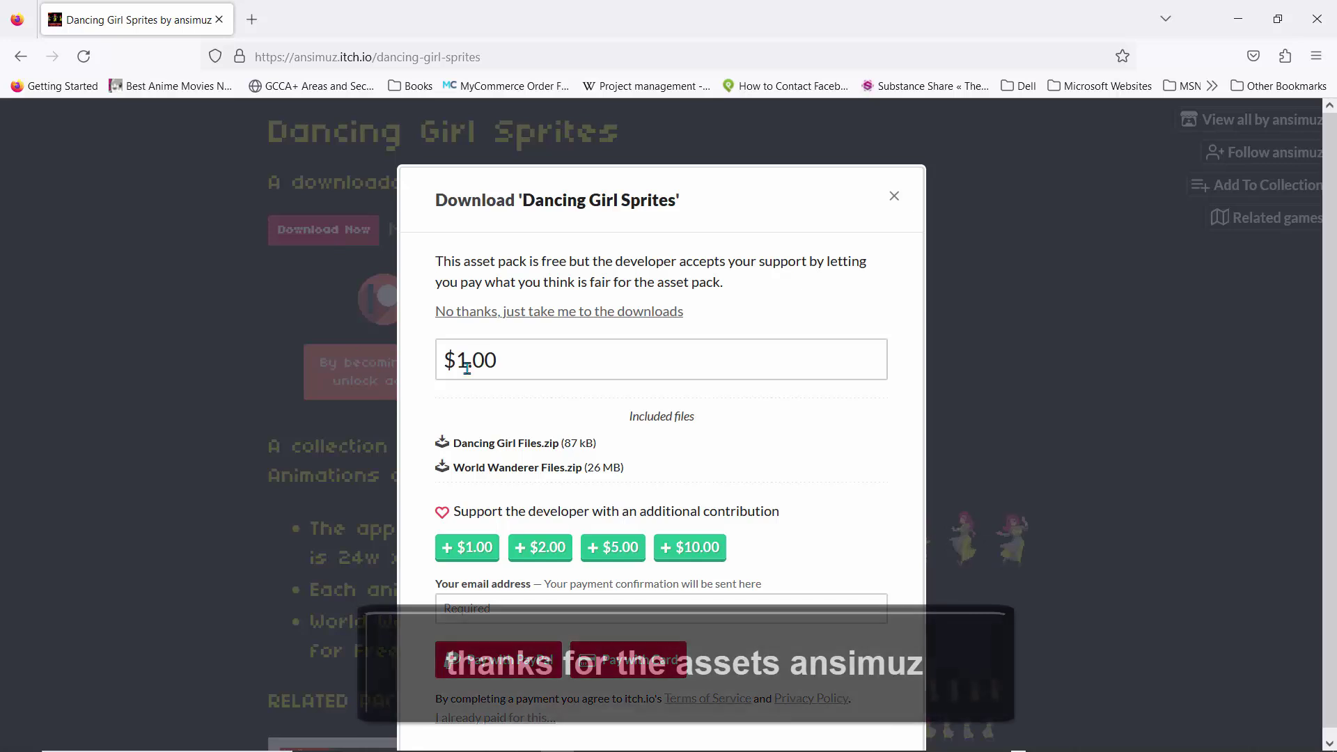
pyautogui.click(505, 314)
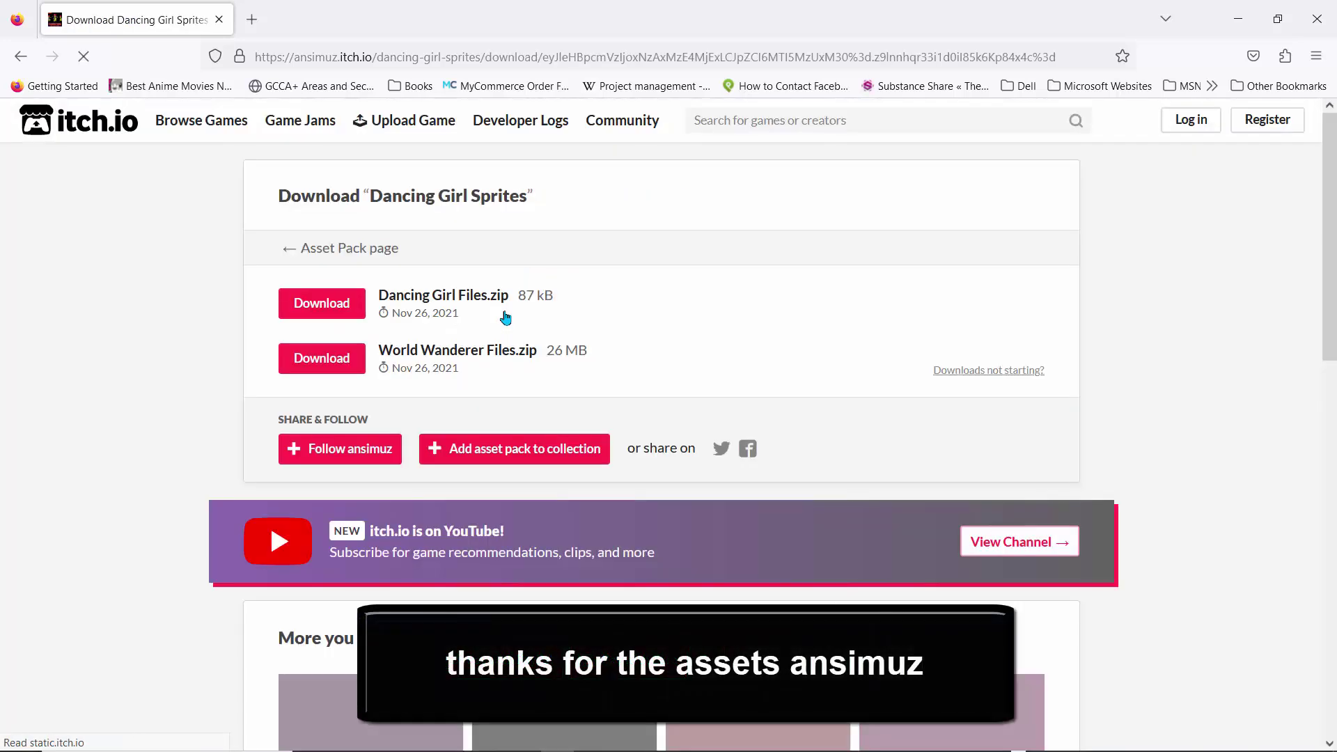
pyautogui.click(315, 310)
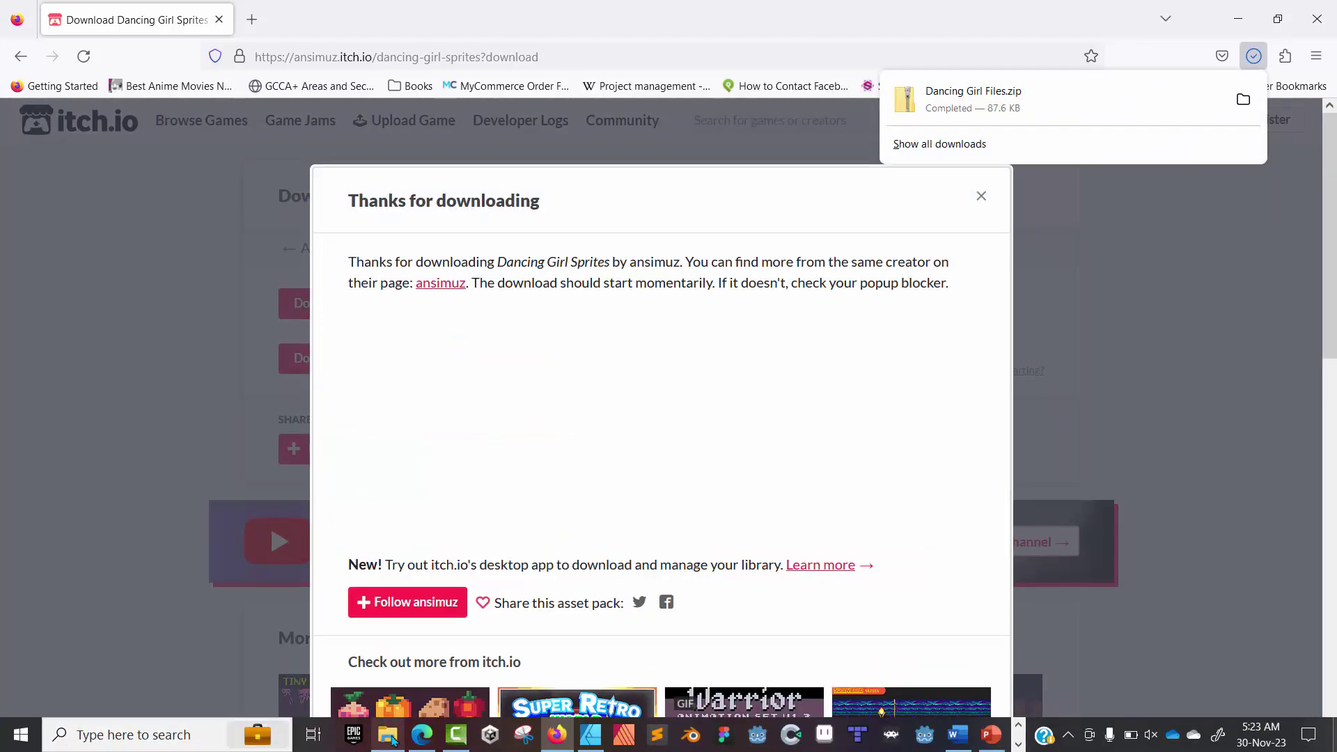
pyautogui.click(388, 741)
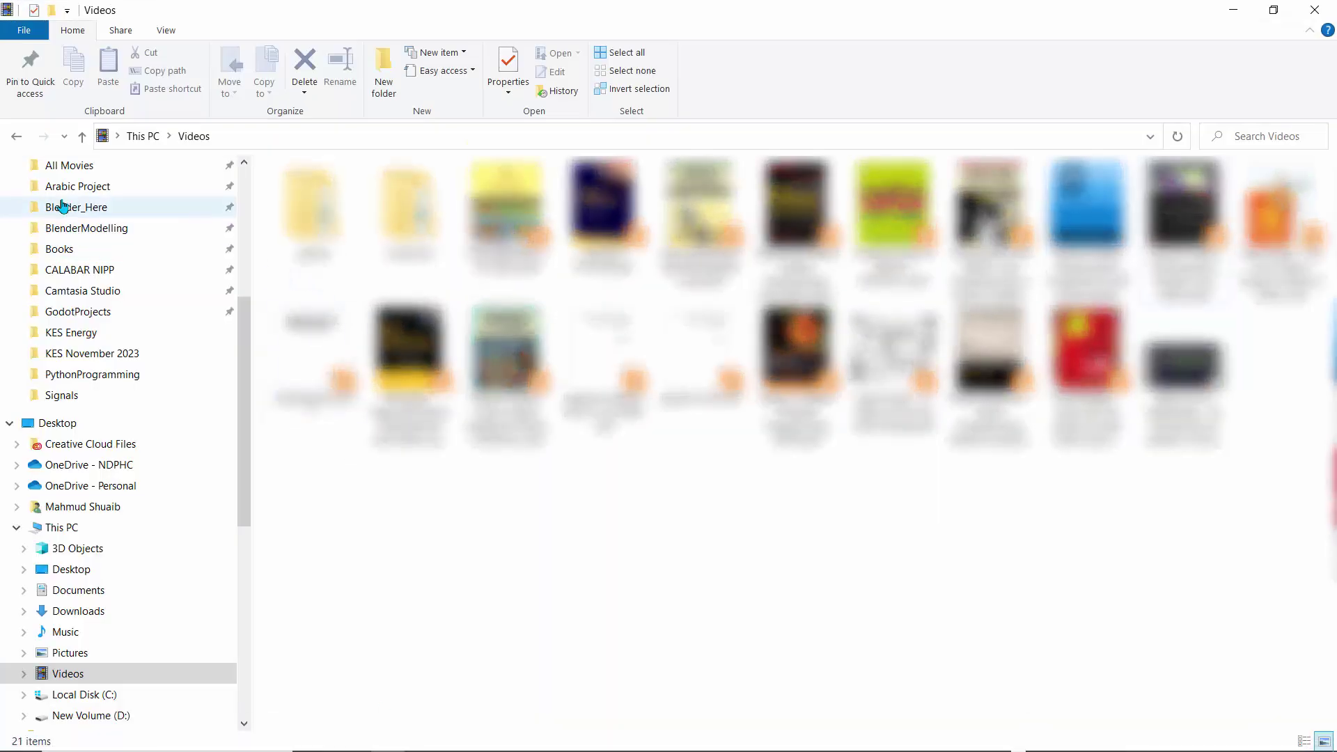
# Step: Cut Dancing Girl Files.zip from the Downloads folder
pyautogui.scroll(1, 143, 364)
pyautogui.scroll(3, 142, 363)
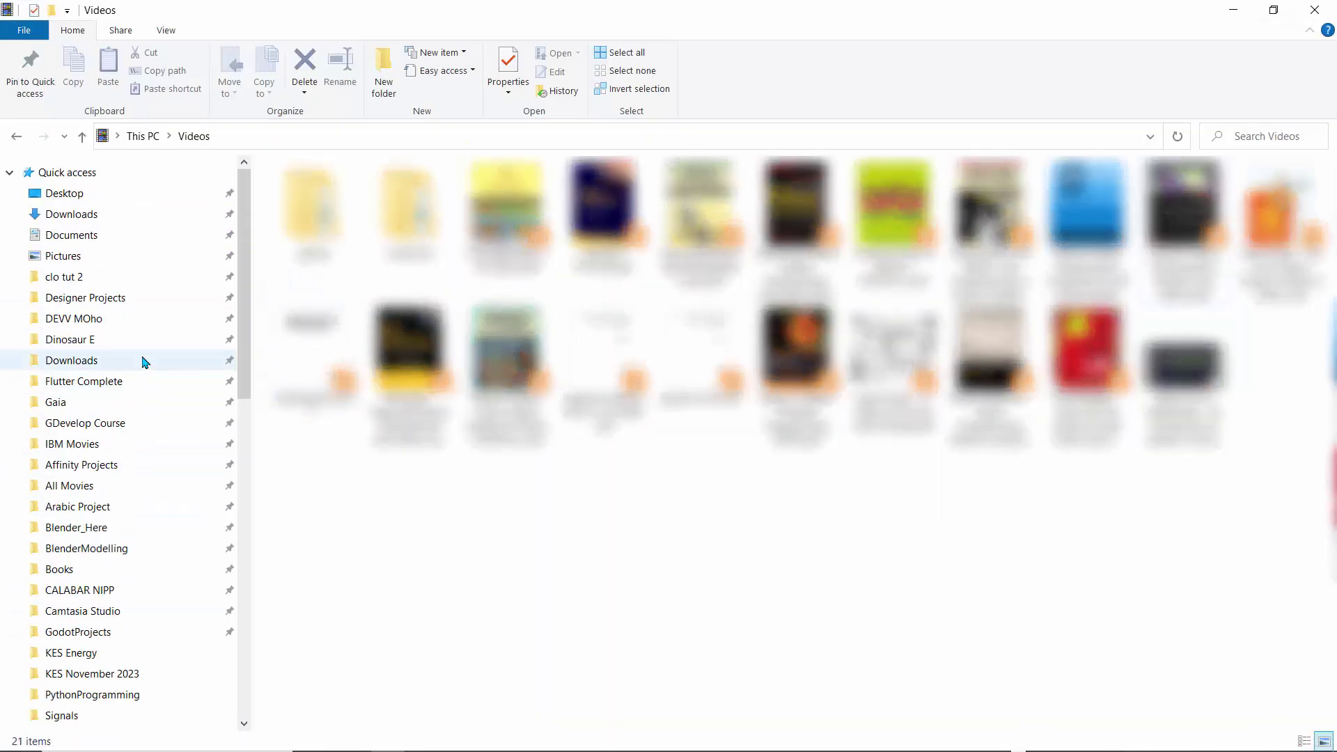
pyautogui.click(73, 215)
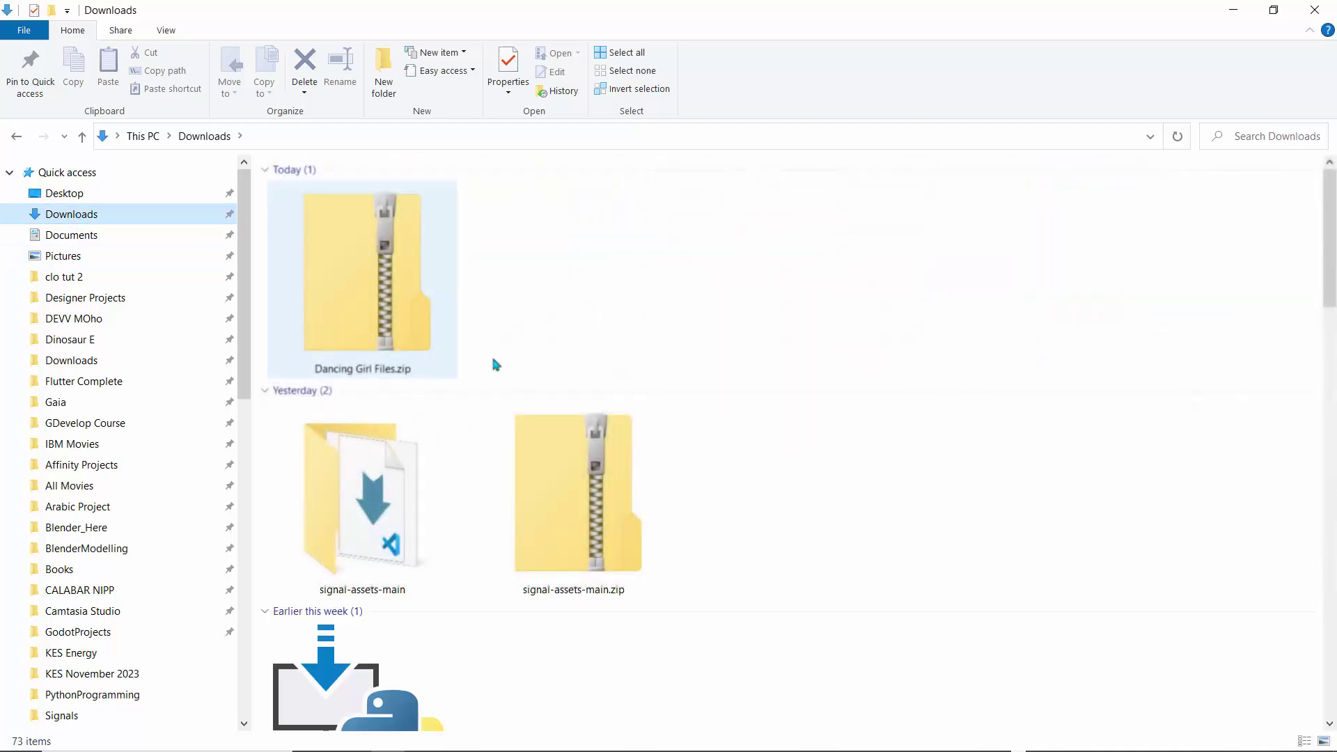
pyautogui.click(374, 270)
pyautogui.rightClick(374, 270)
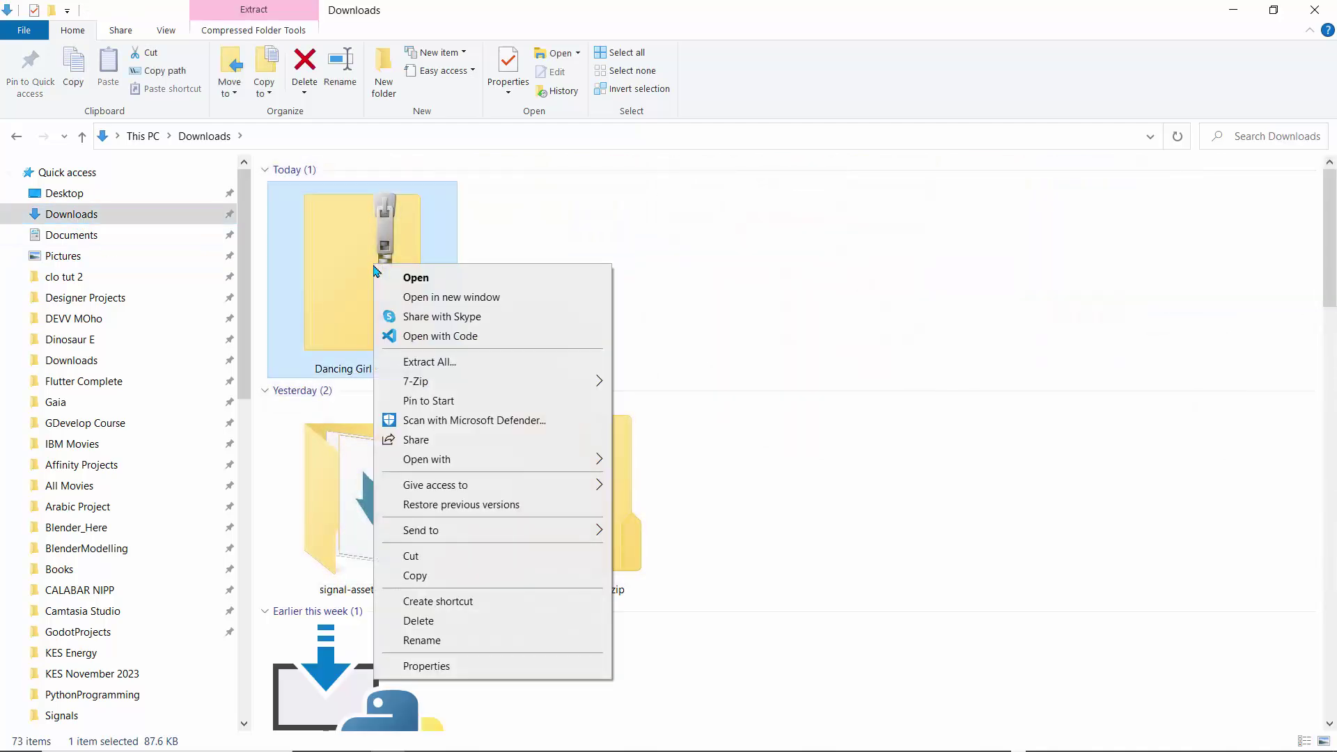
pyautogui.click(410, 556)
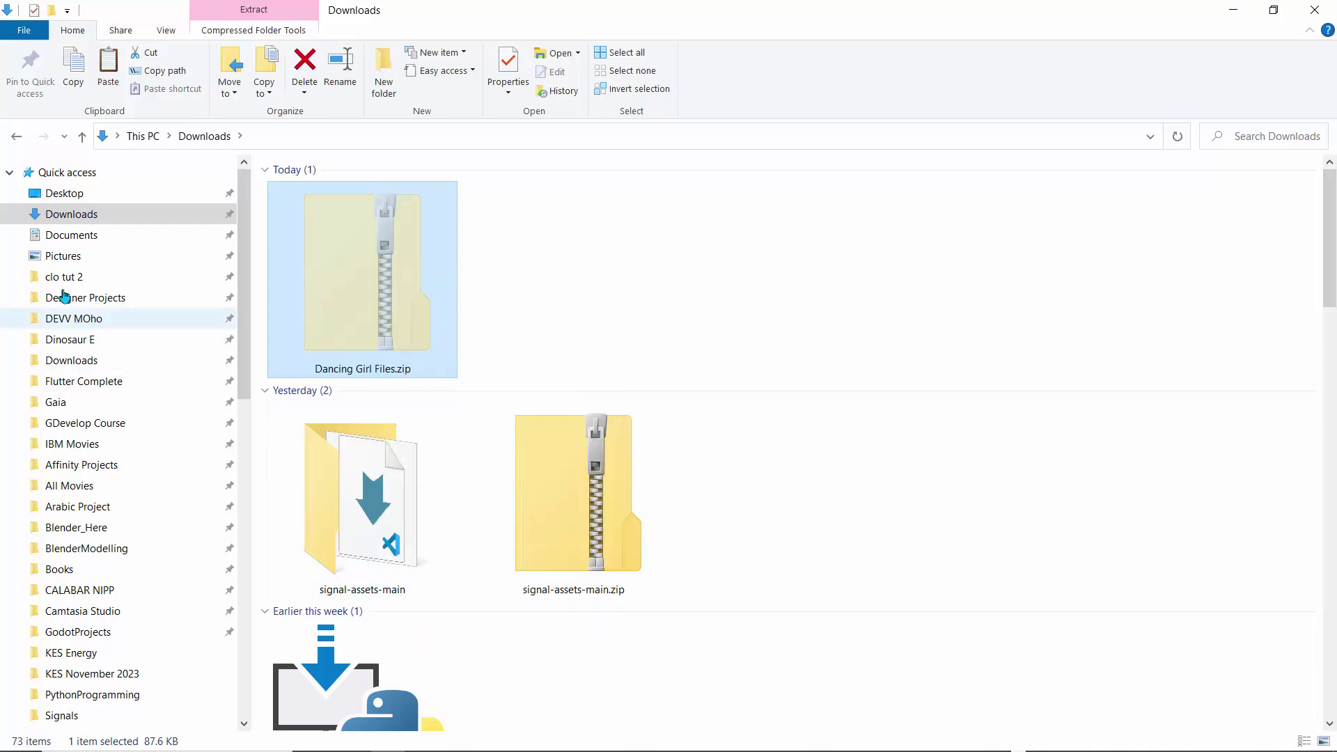
# Step: Paste the zip into the Documents\Art Packs folder
pyautogui.click(71, 235)
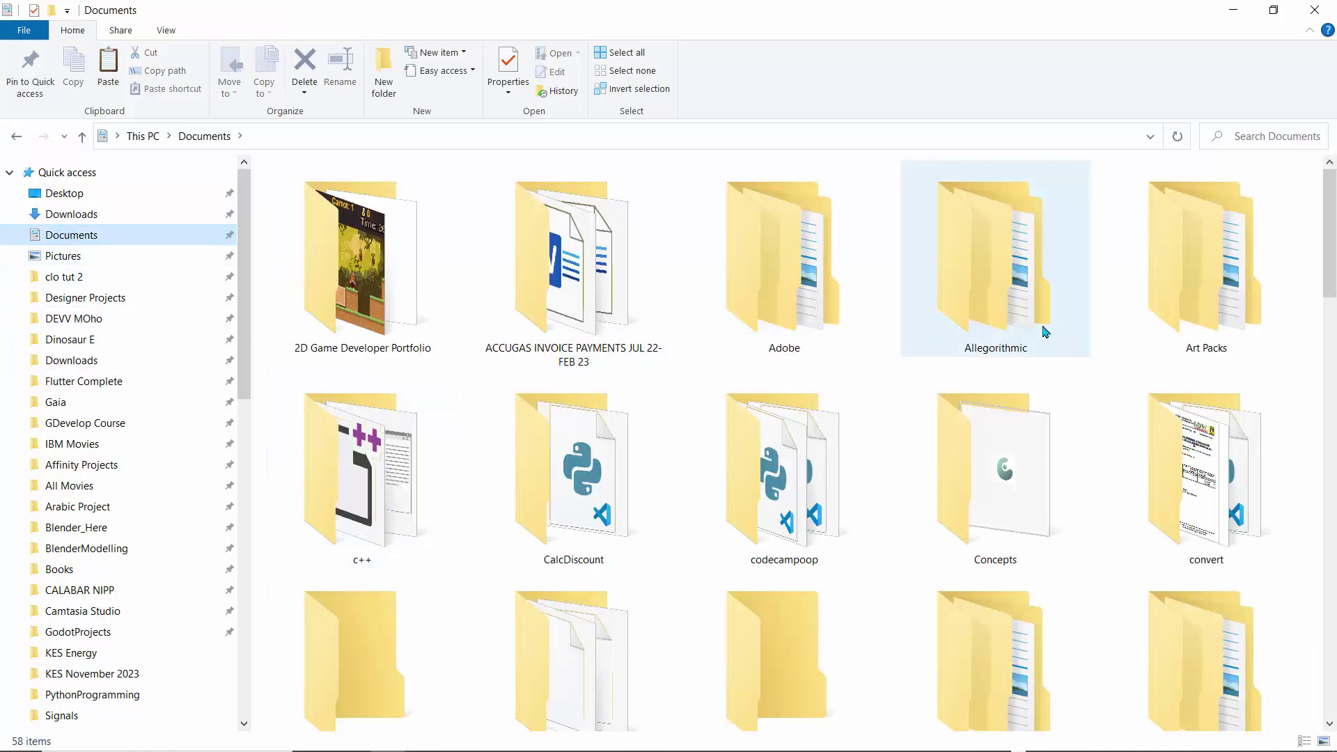
pyautogui.doubleClick(1192, 316)
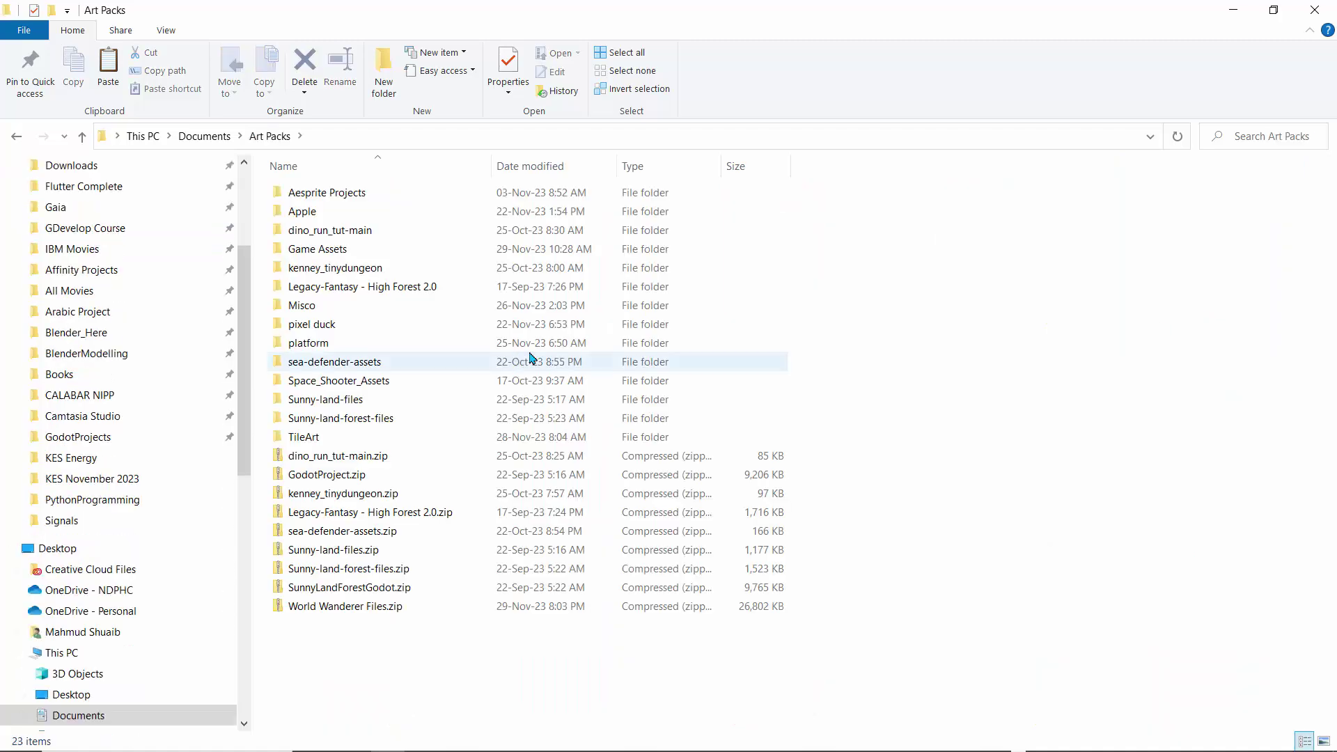
pyautogui.rightClick(990, 327)
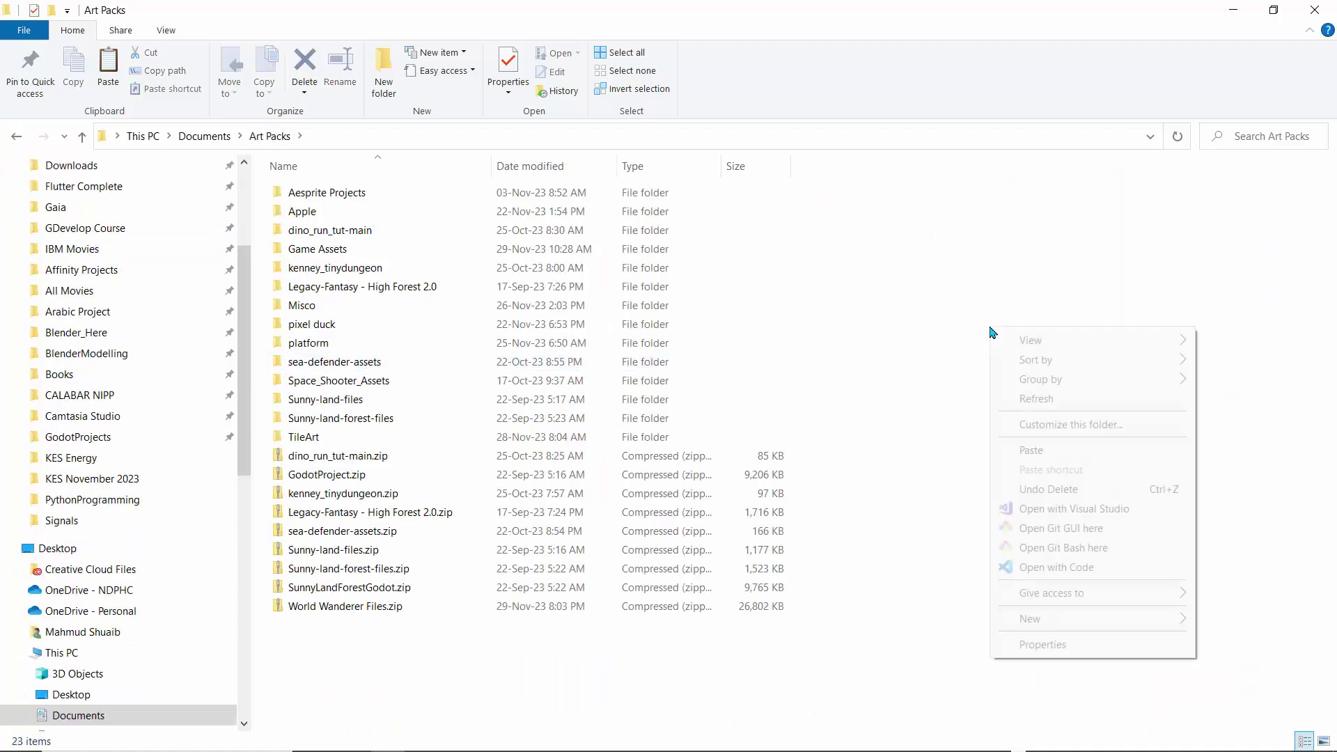
pyautogui.click(1032, 449)
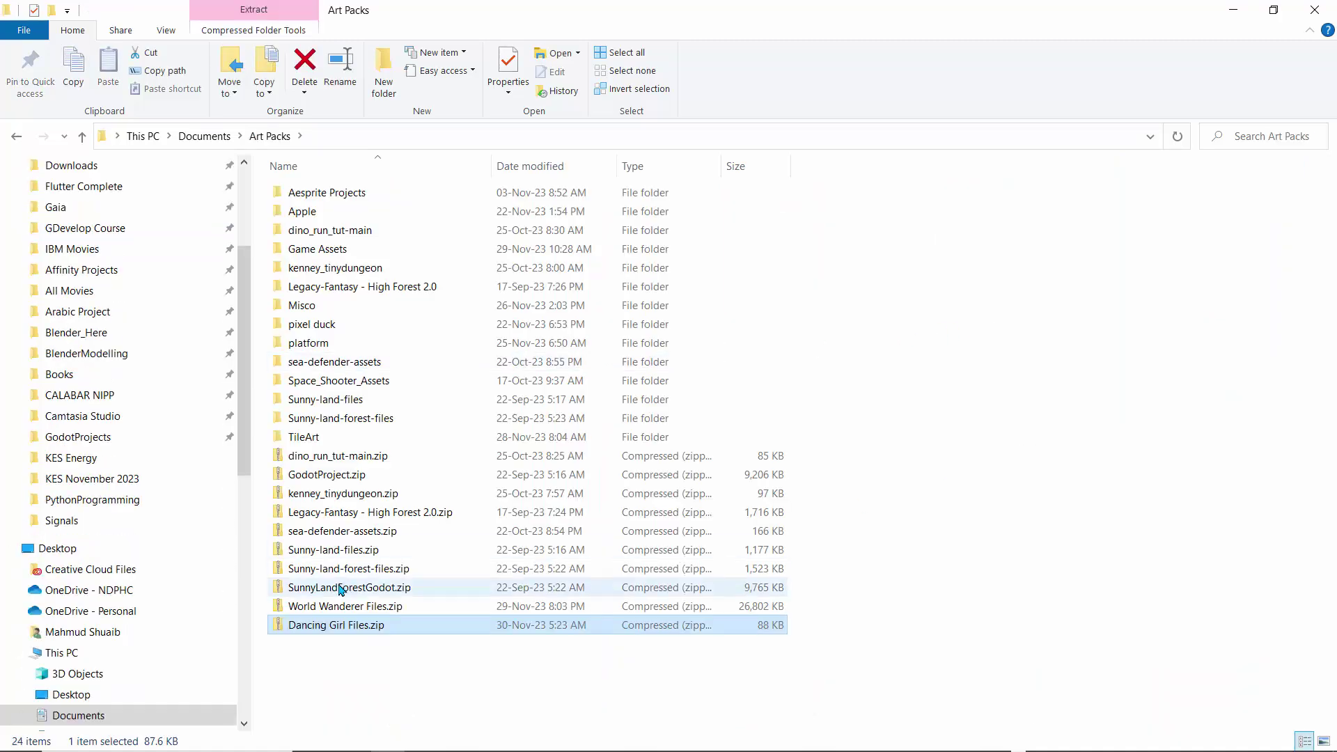
# Step: Extract Dancing Girl Files.zip into a Dancing Girl Files folder in Art Packs
pyautogui.rightClick(325, 625)
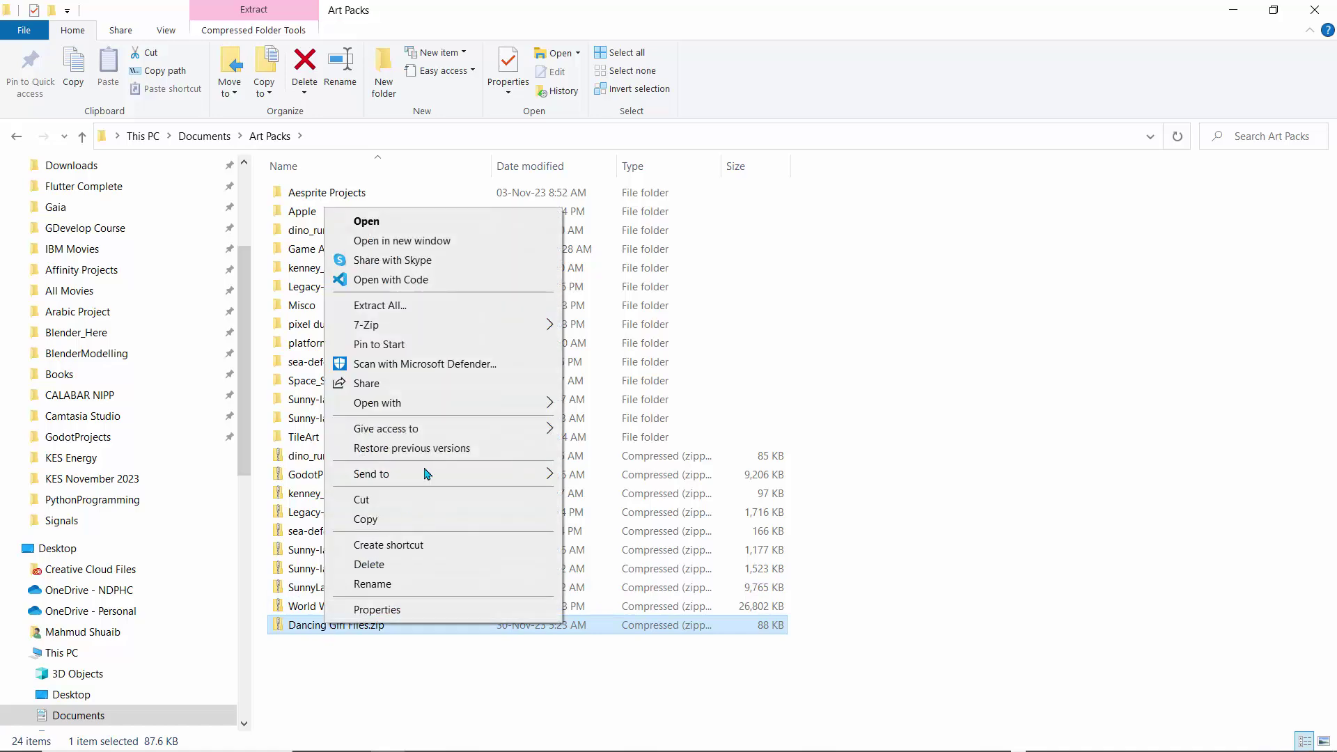
pyautogui.click(420, 308)
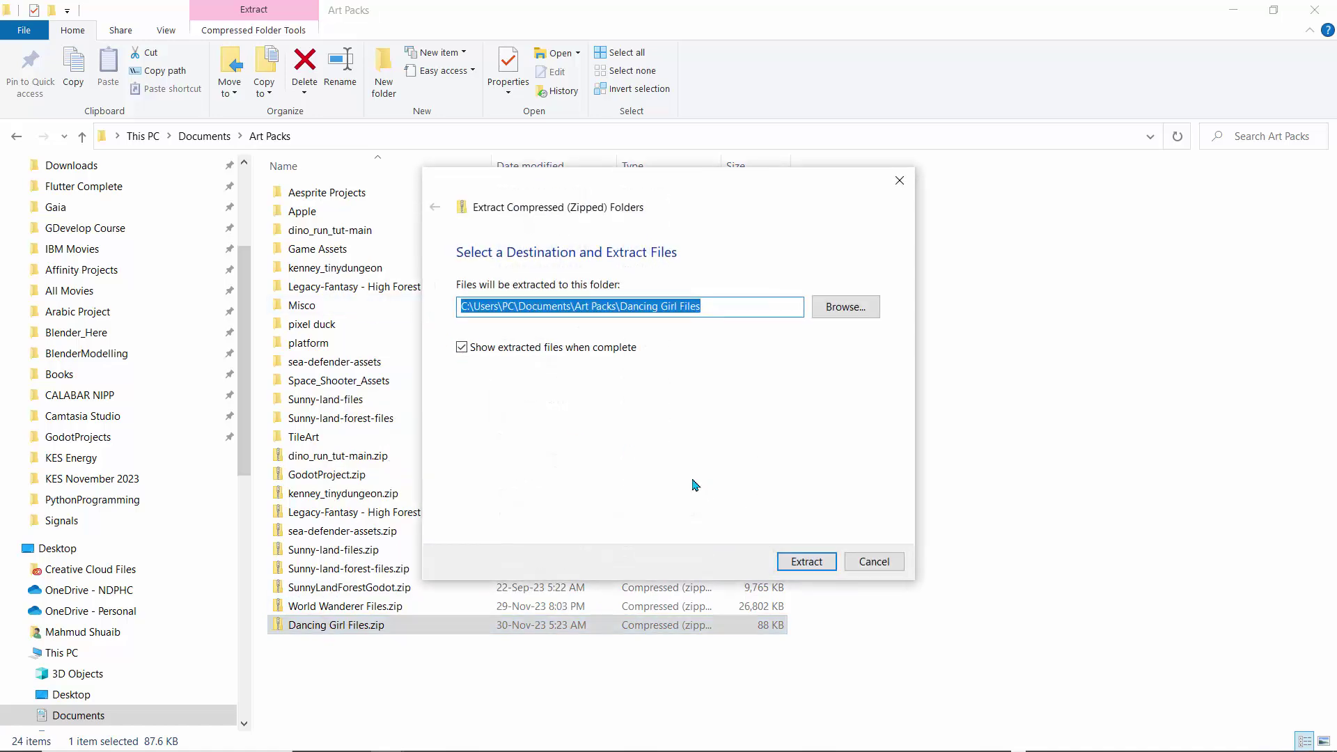
pyautogui.click(807, 562)
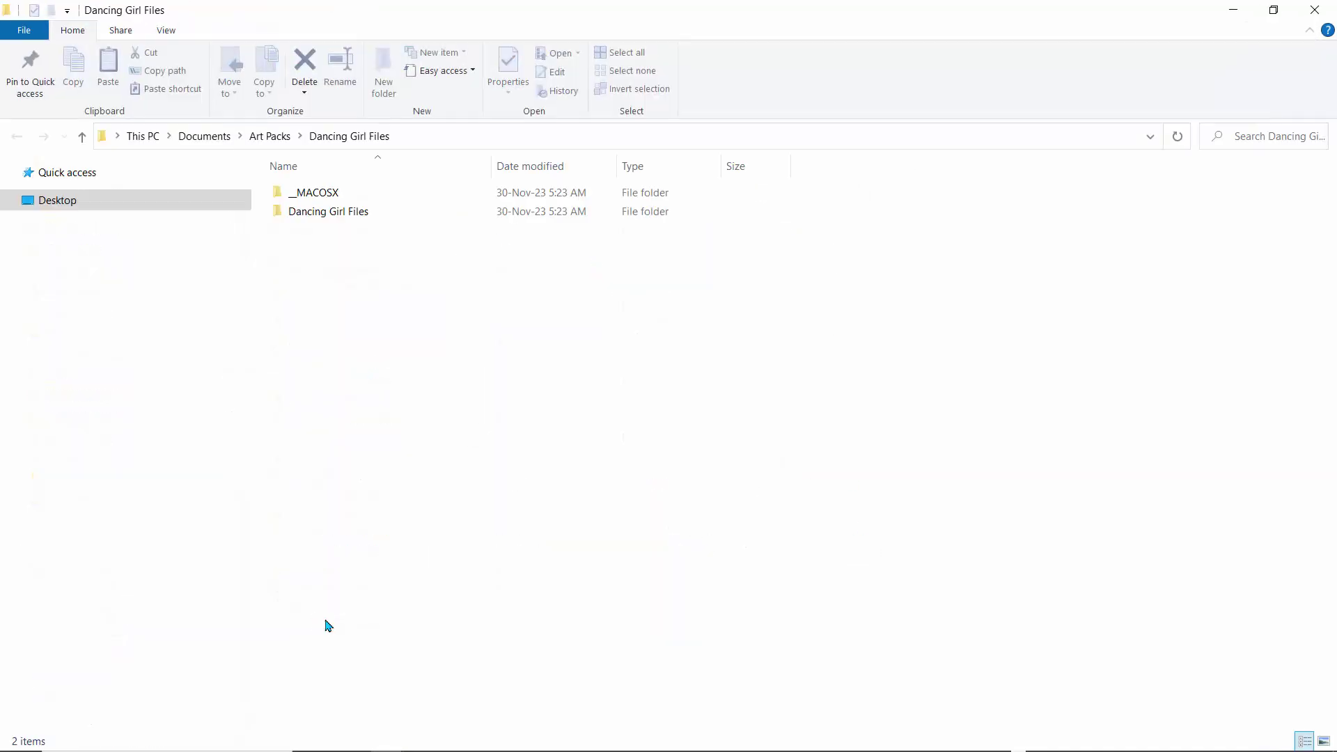
# Step: Check the five PNGs in the spritesheets folder, then launch Godot Engine
pyautogui.doubleClick(308, 213)
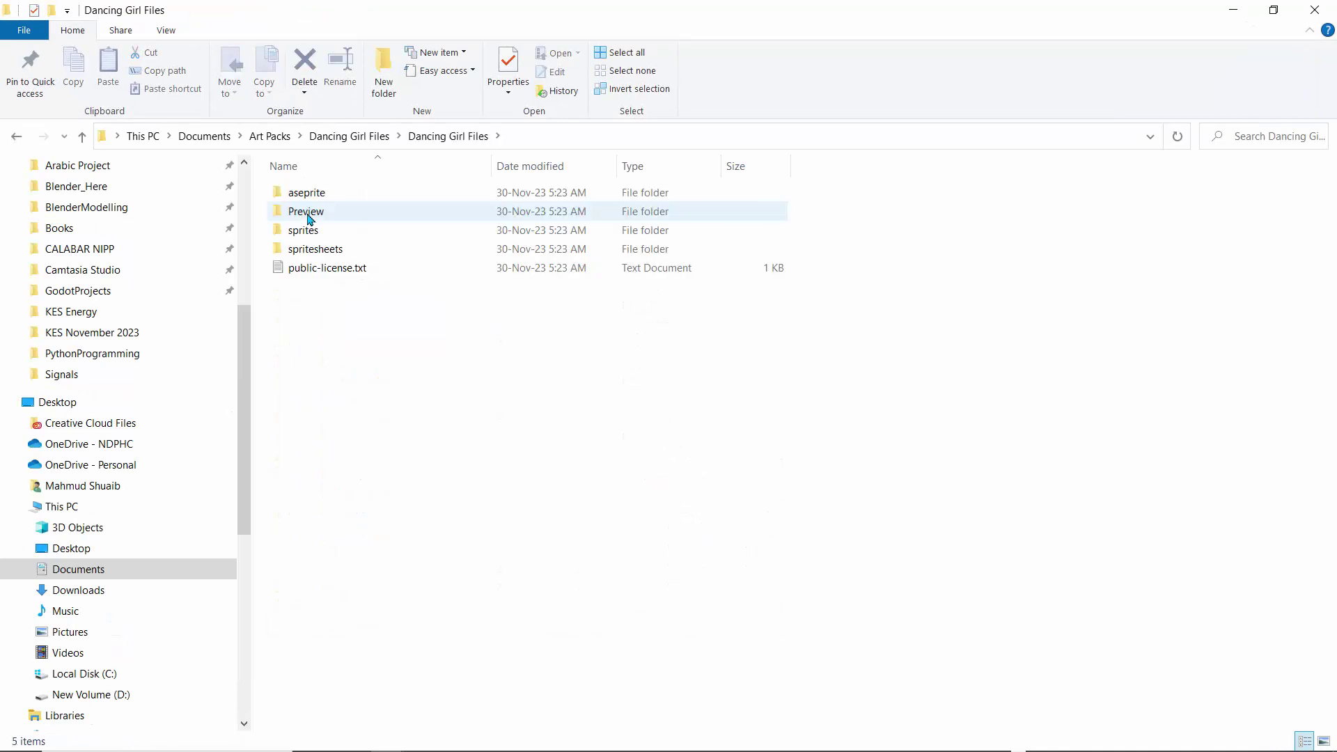
pyautogui.doubleClick(307, 250)
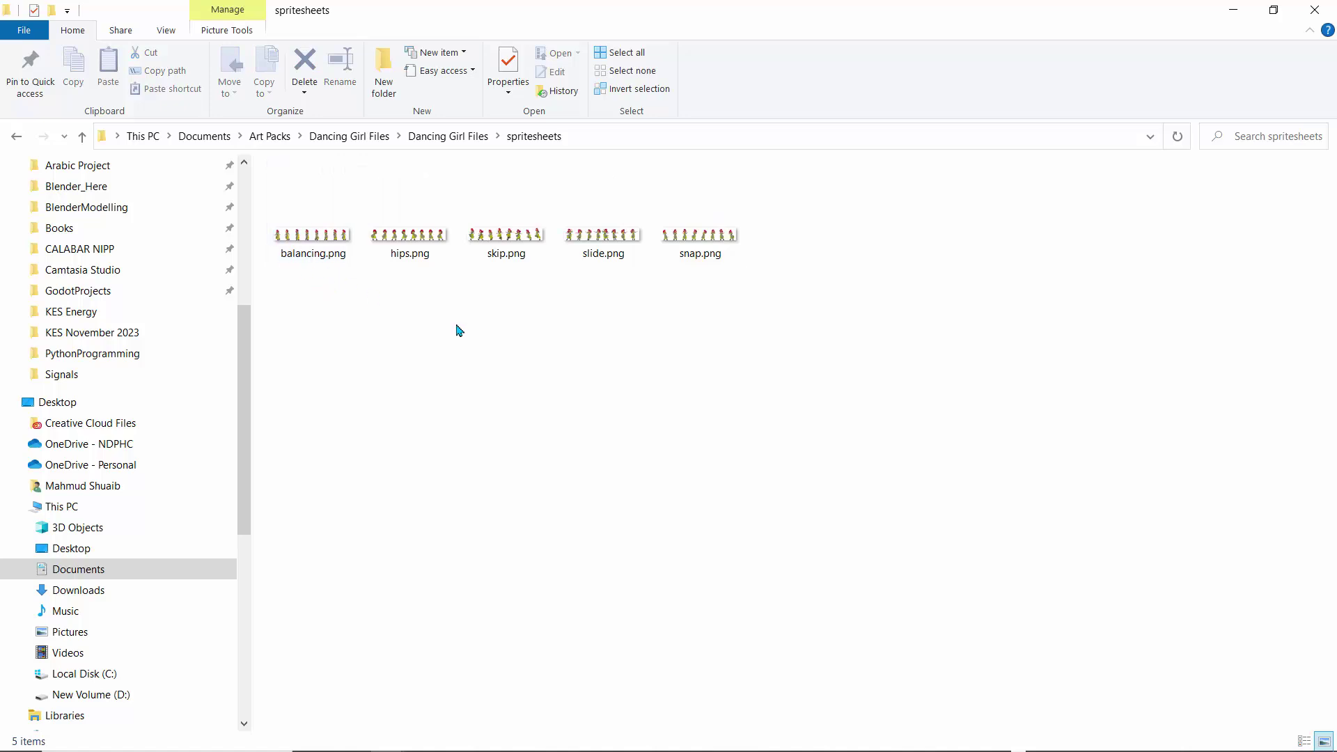
pyautogui.click(80, 136)
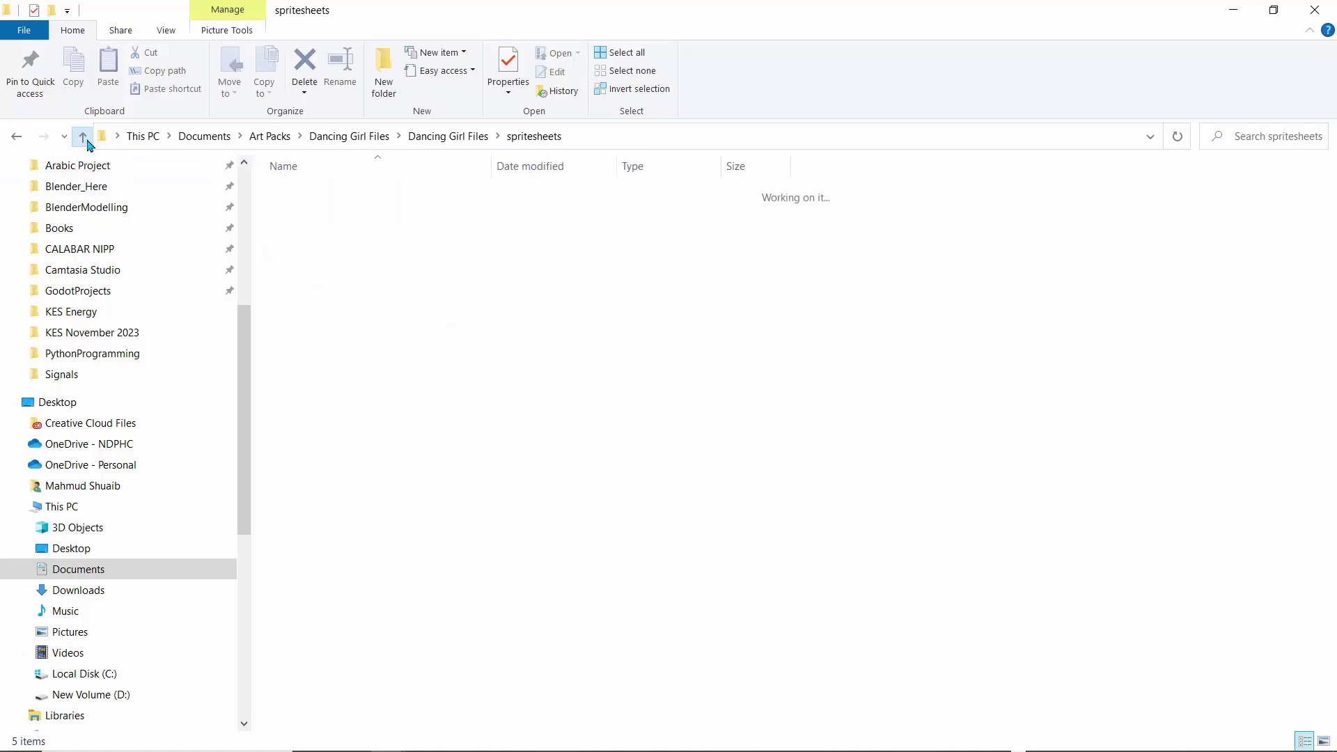
pyautogui.moveTo(973, 749)
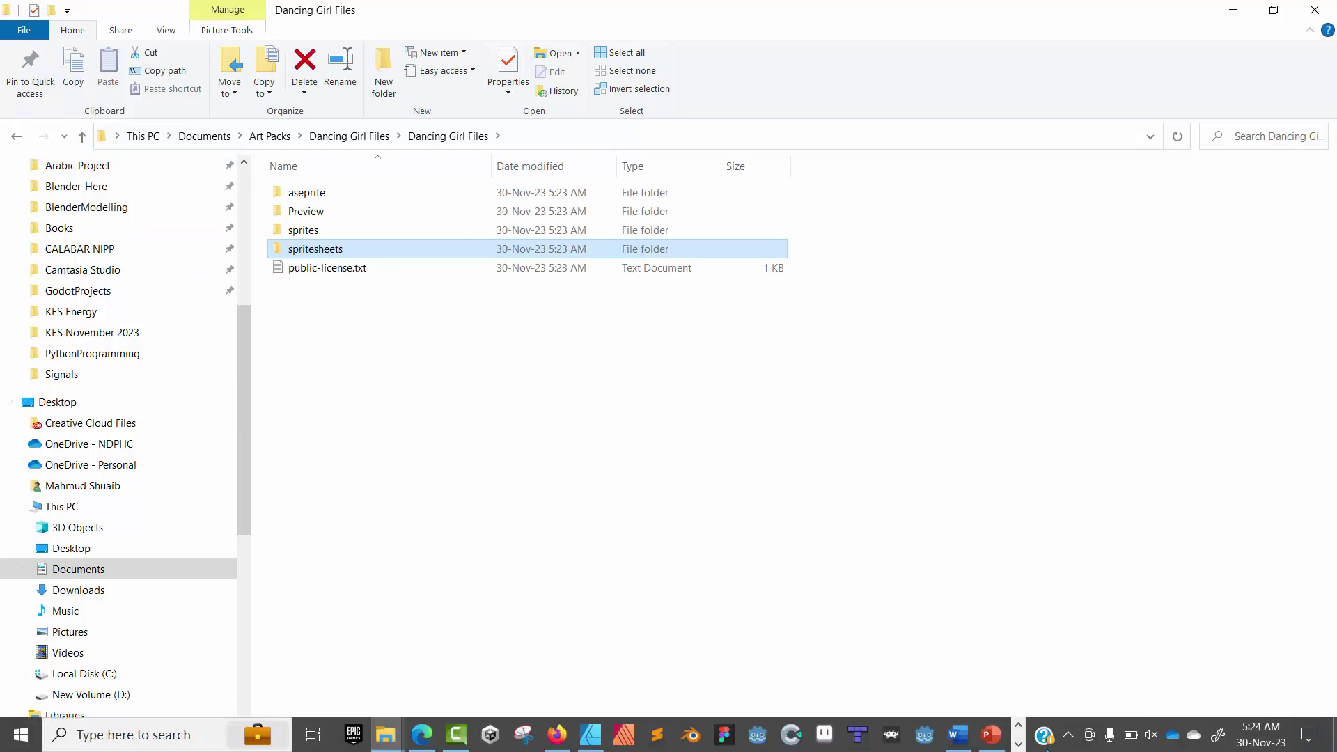
pyautogui.click(757, 734)
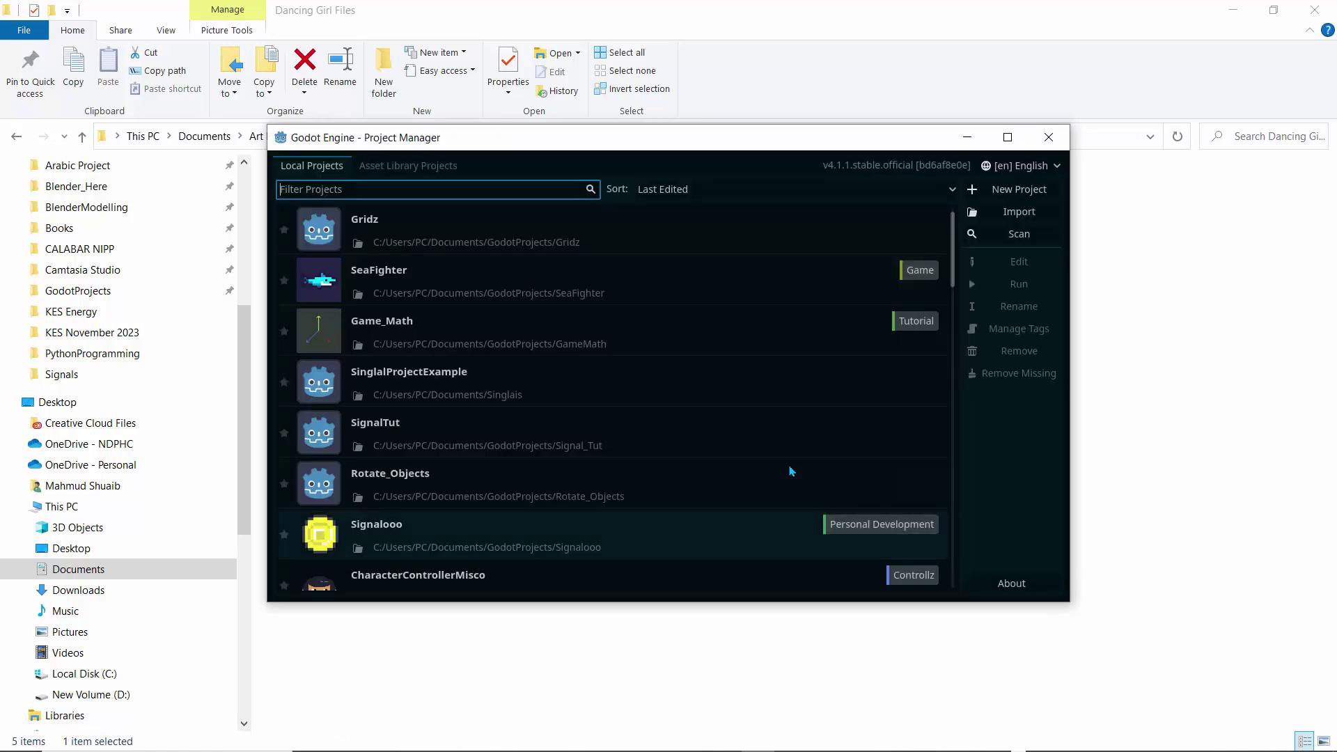
# Step: Start a new Godot project named DancingGirl
pyautogui.click(1007, 137)
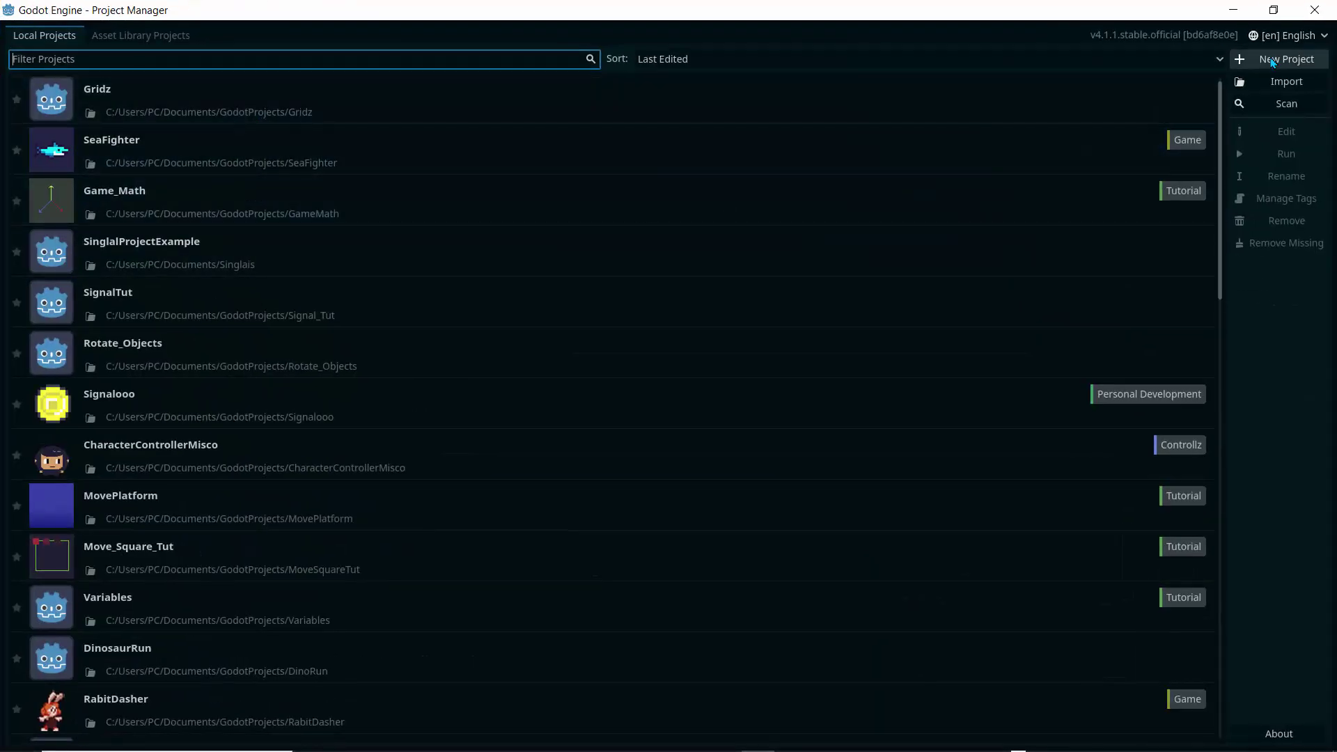
pyautogui.click(1271, 62)
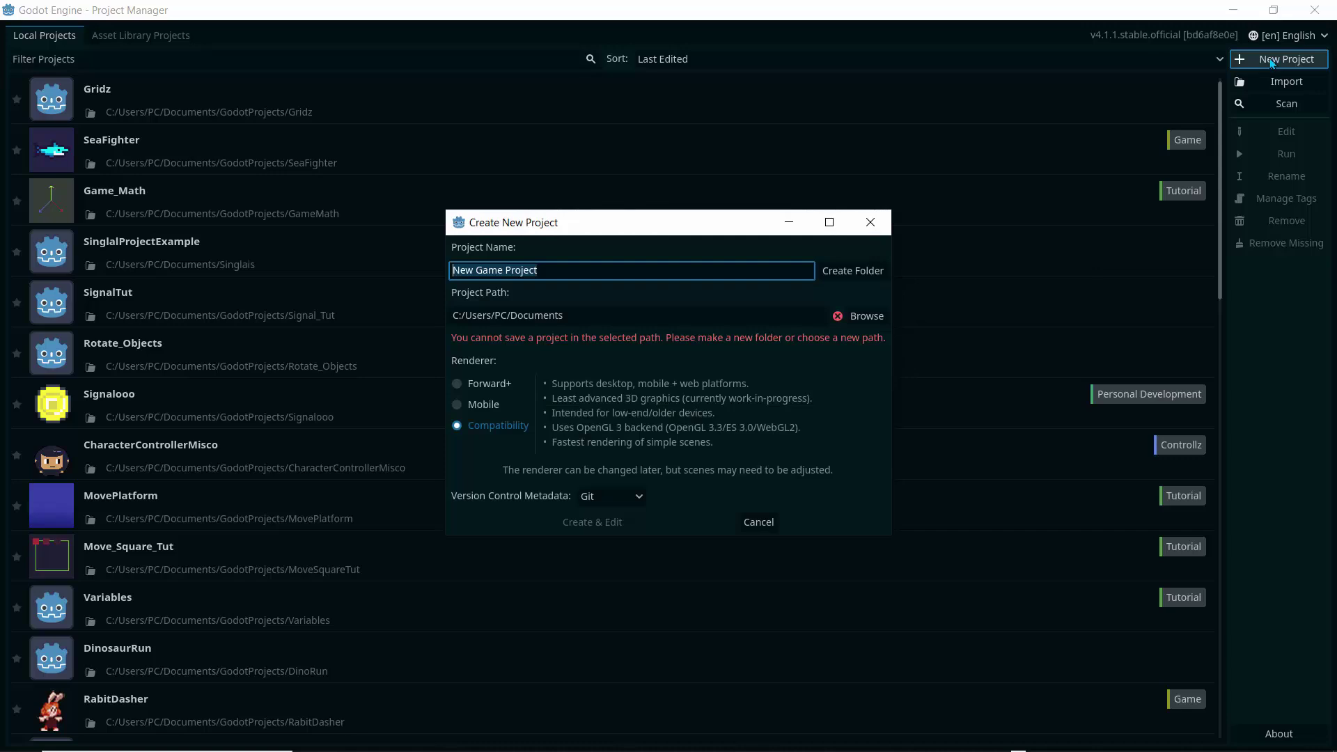
pyautogui.write('DancingGirl')
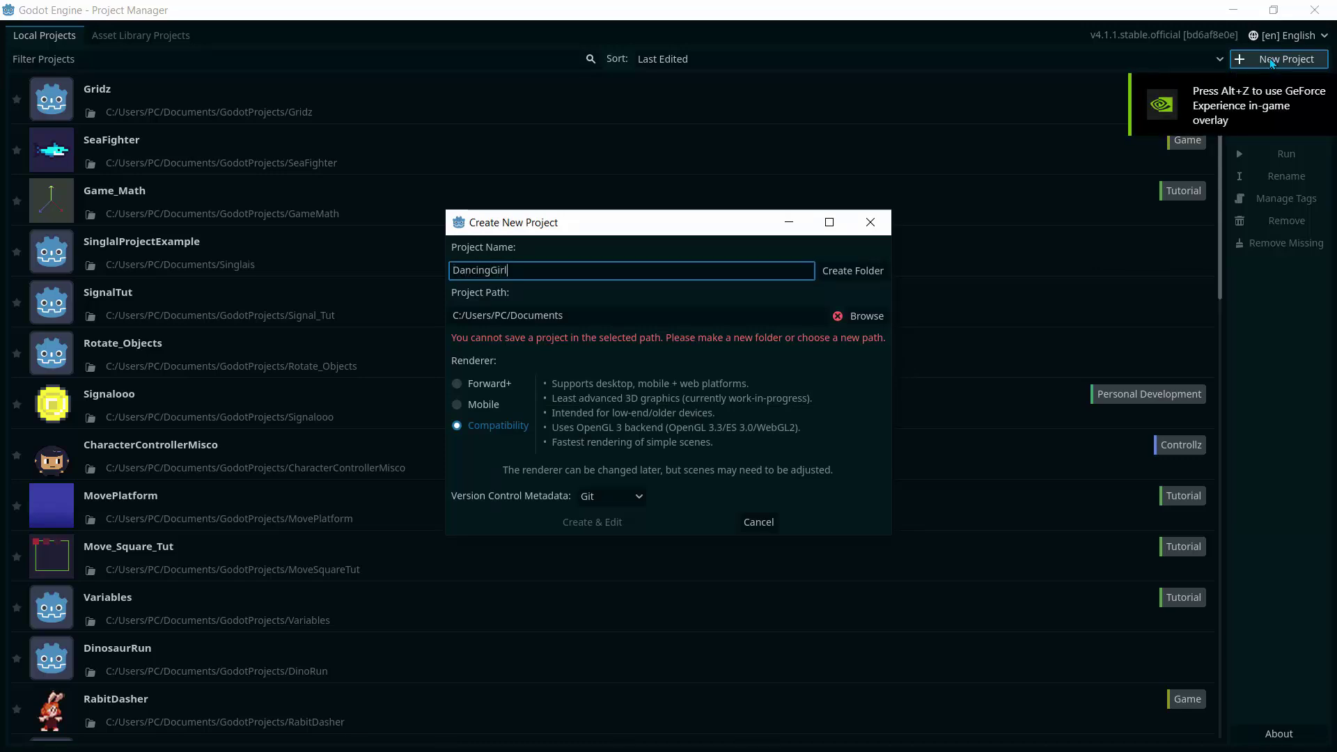
# Step: Place the project in a new Dancing_Girl folder under GodotProjects and open it for editing
pyautogui.click(866, 316)
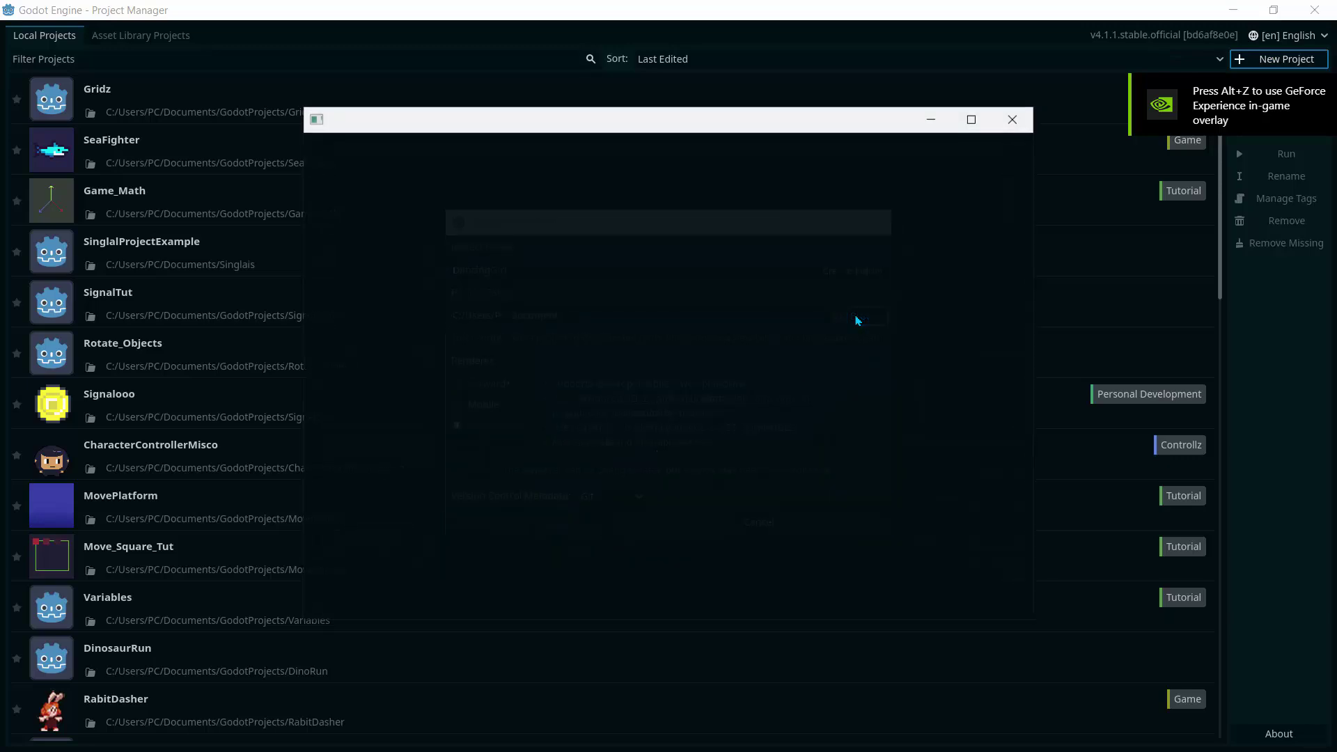
pyautogui.doubleClick(528, 385)
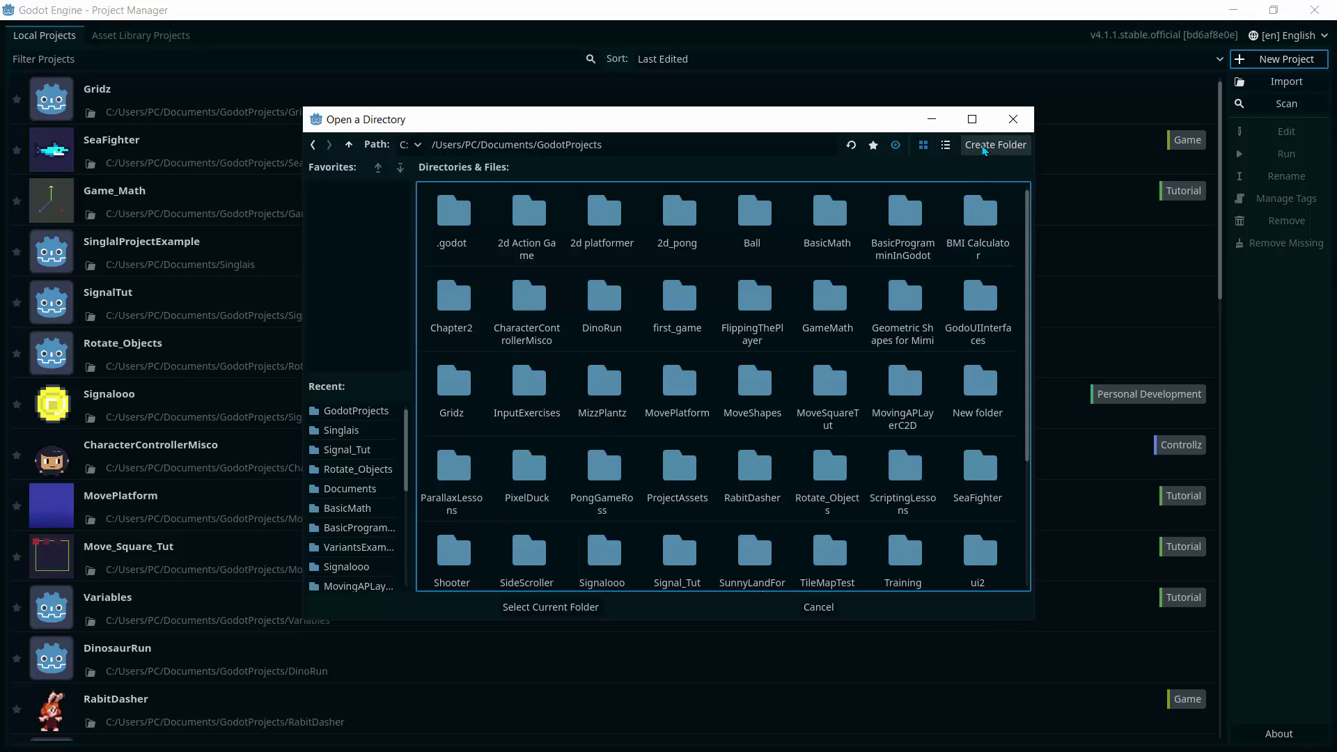
pyautogui.click(984, 147)
pyautogui.write('D')
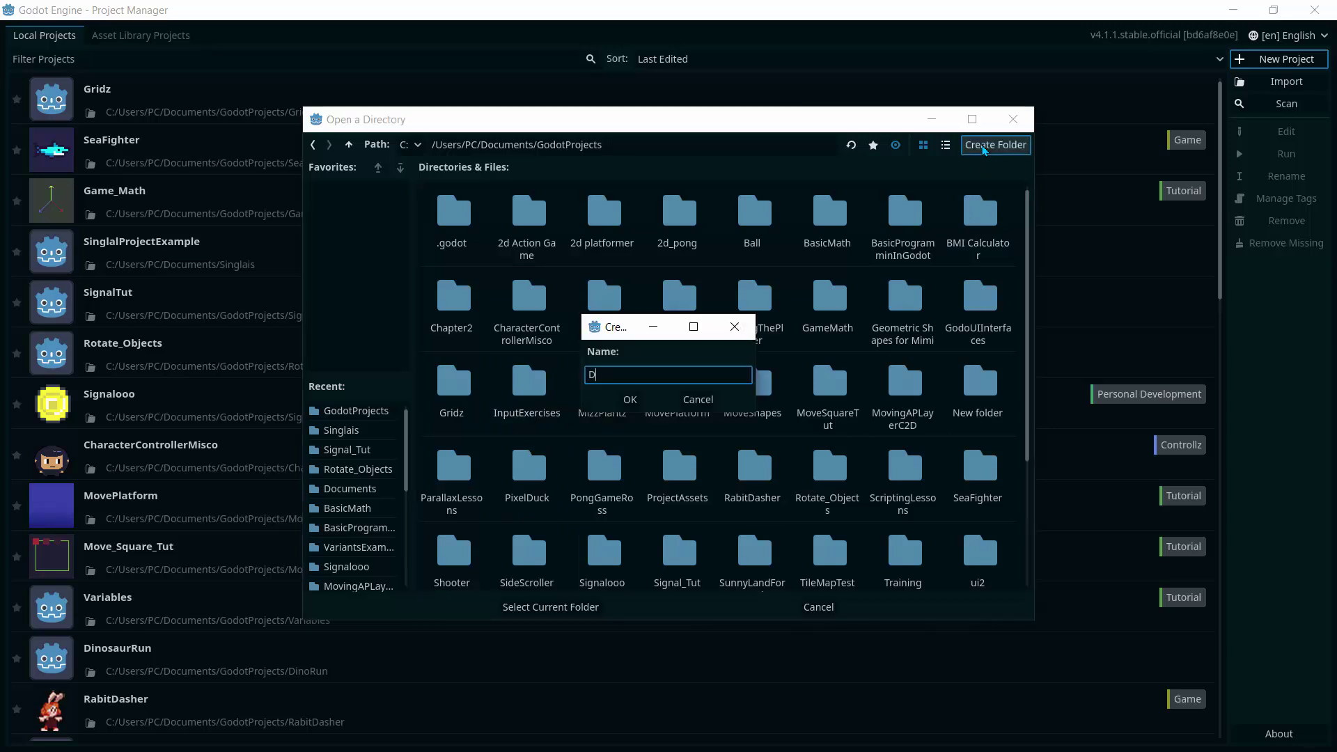
pyautogui.write('ancing_Girl')
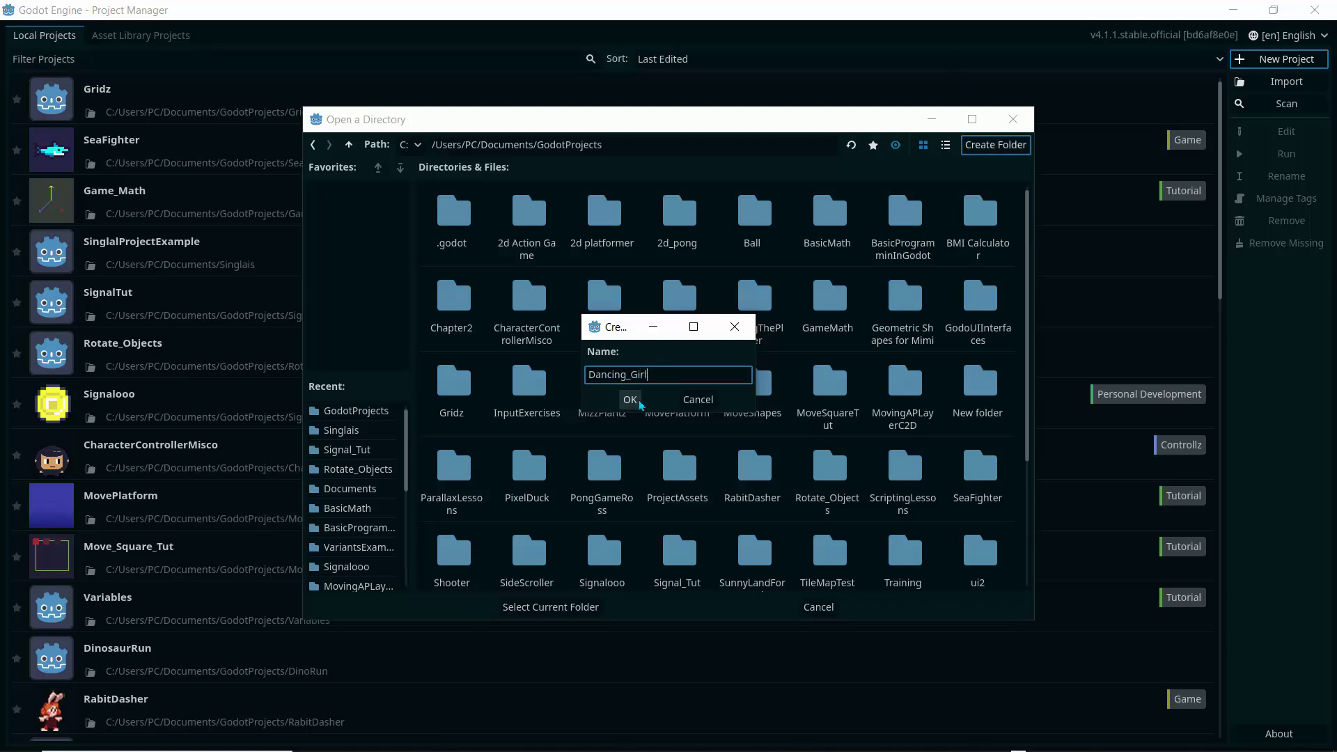
pyautogui.click(630, 399)
pyautogui.click(544, 606)
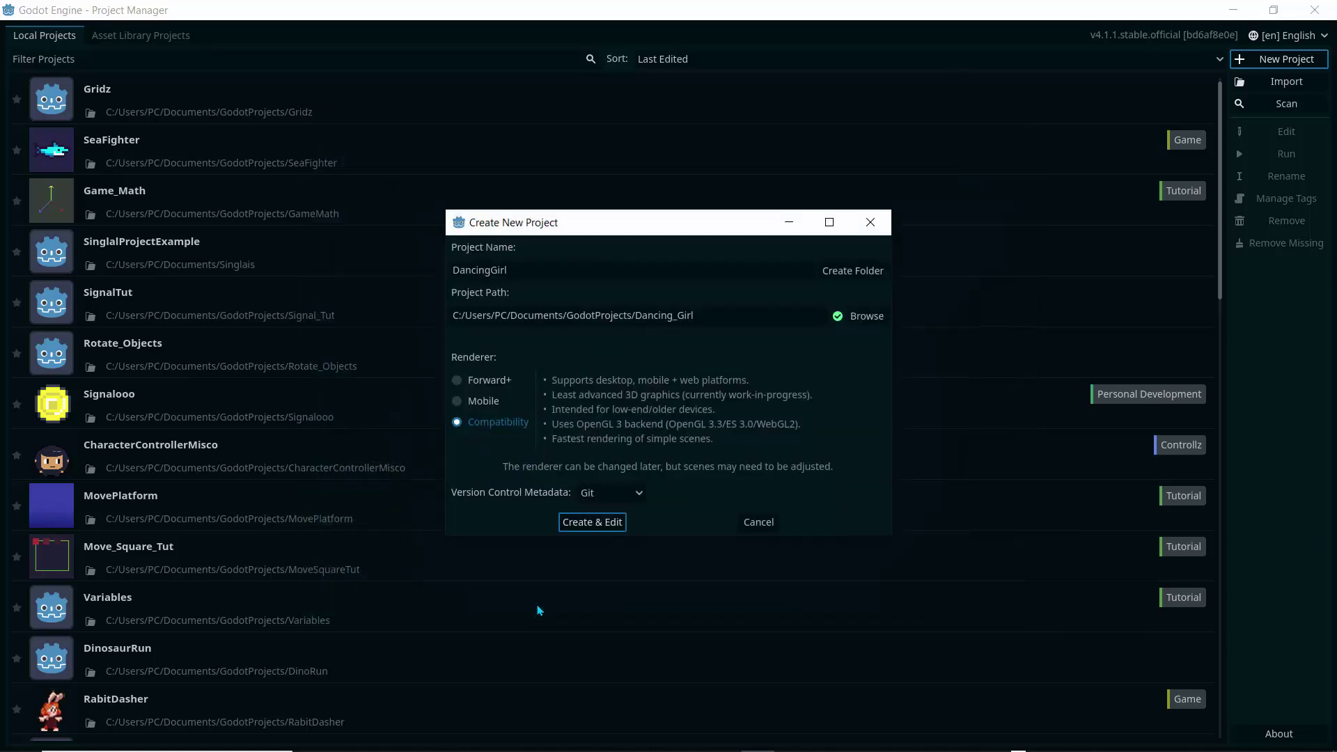
pyautogui.click(590, 522)
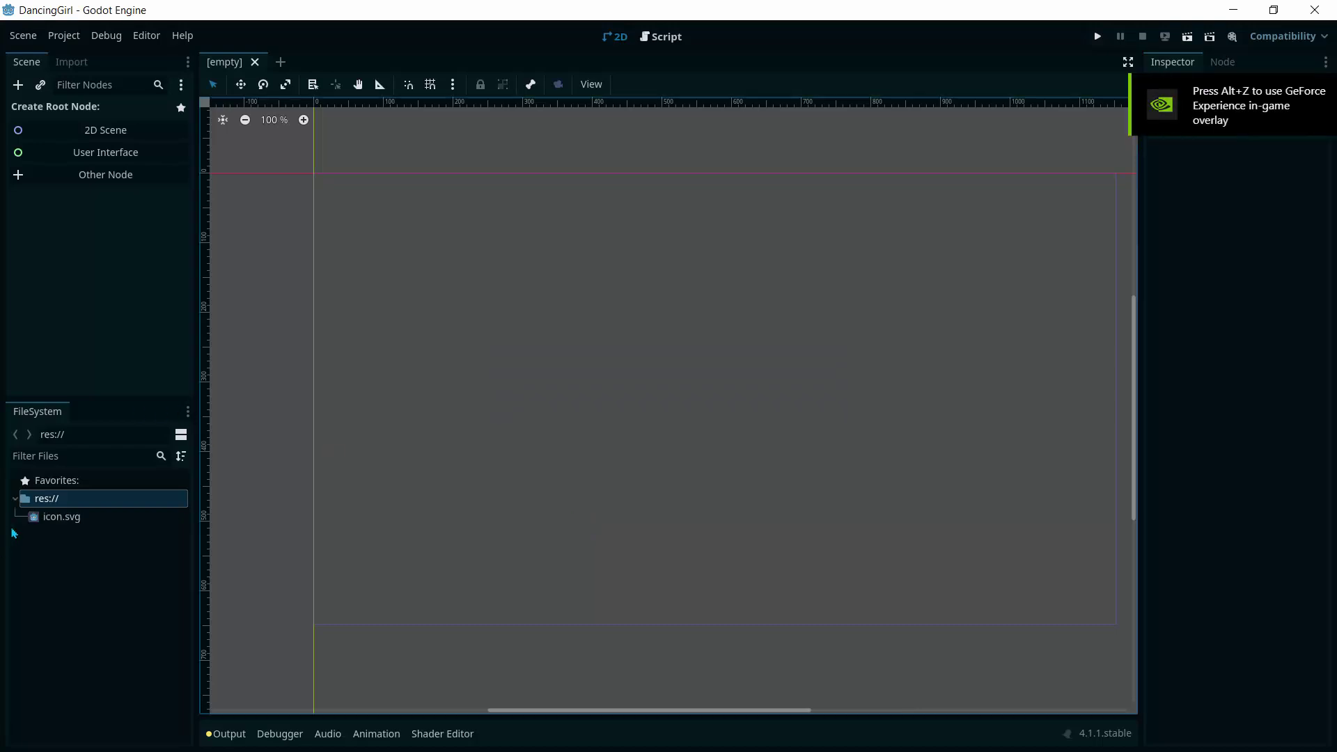
# Step: Create an art folder in the project root res://
pyautogui.rightClick(40, 500)
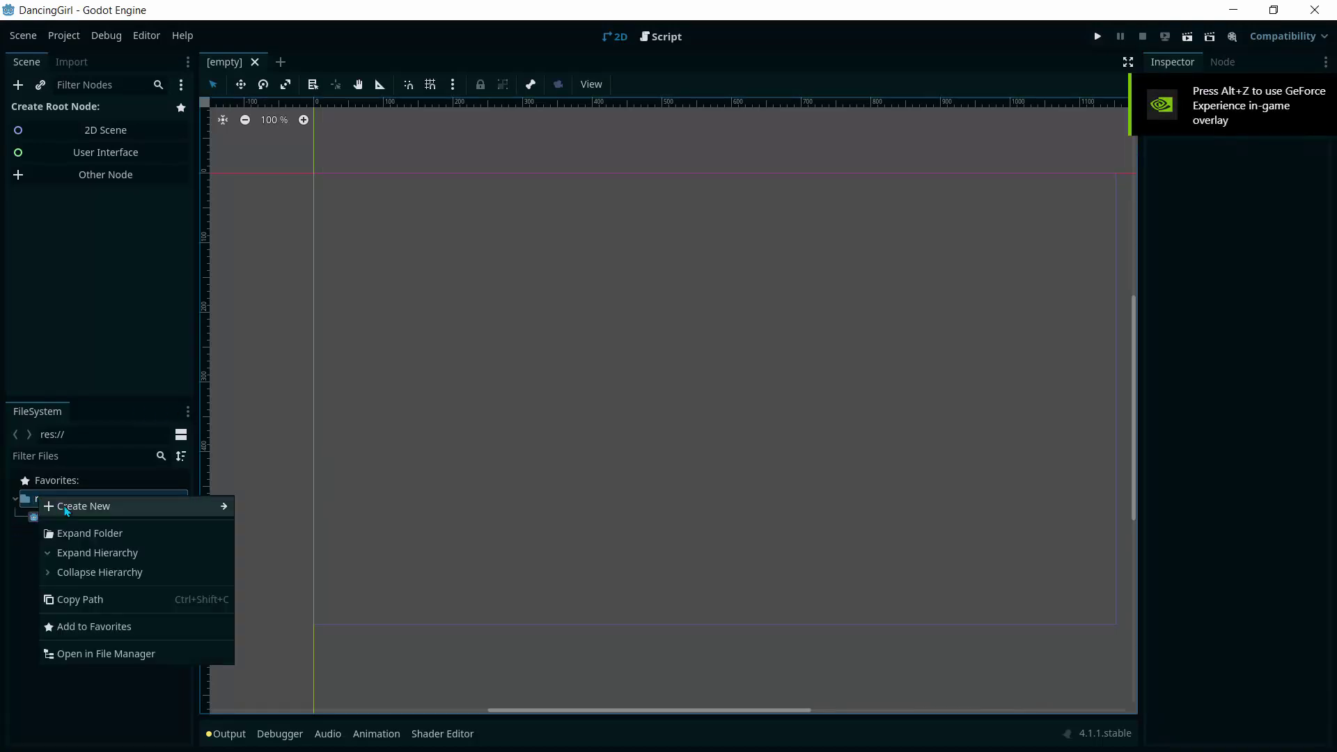
pyautogui.moveTo(70, 507)
pyautogui.click(256, 509)
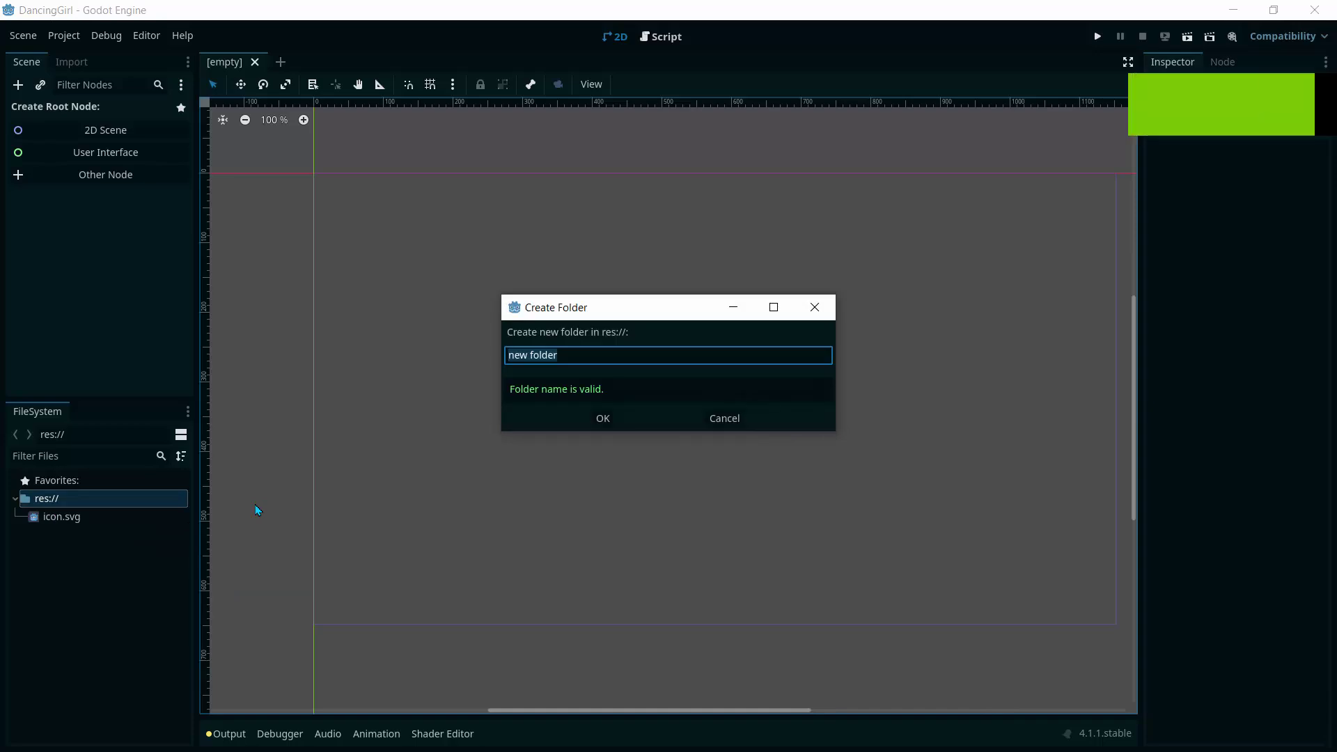
pyautogui.write('art')
pyautogui.press('Return')
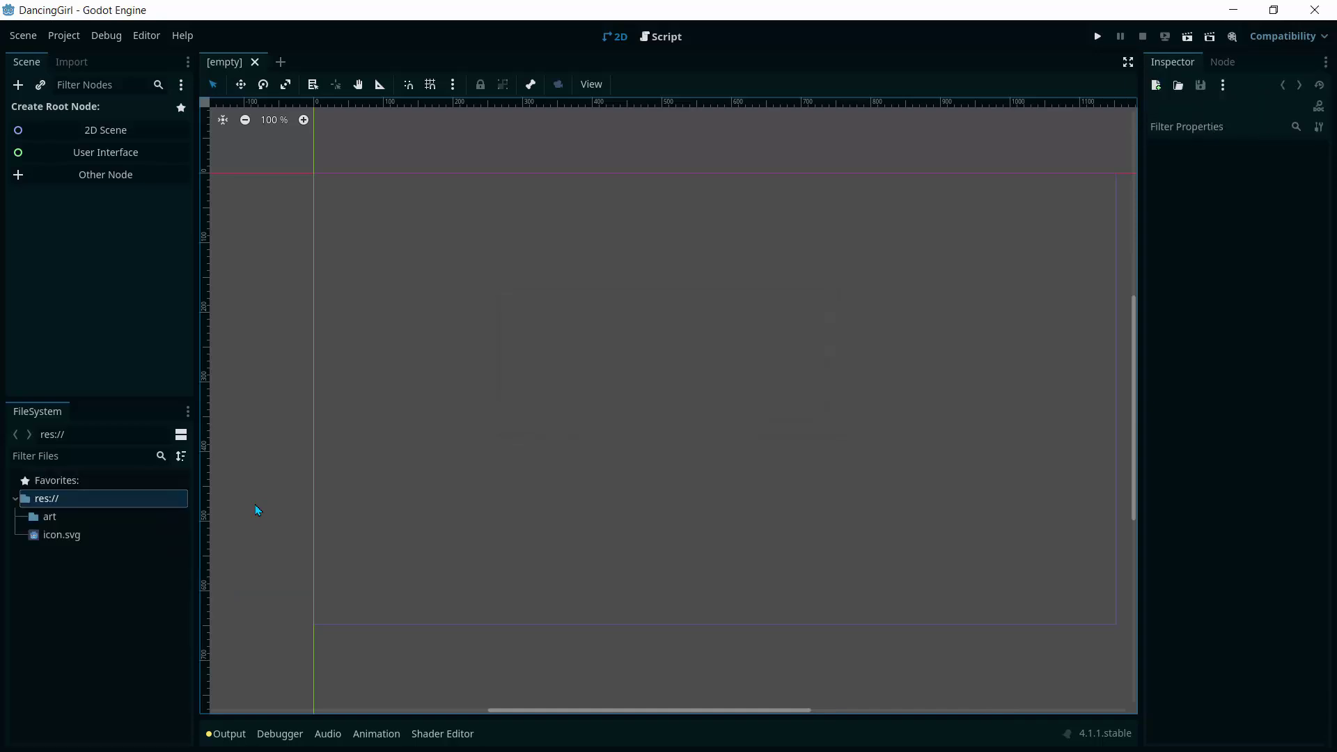
pyautogui.click(47, 518)
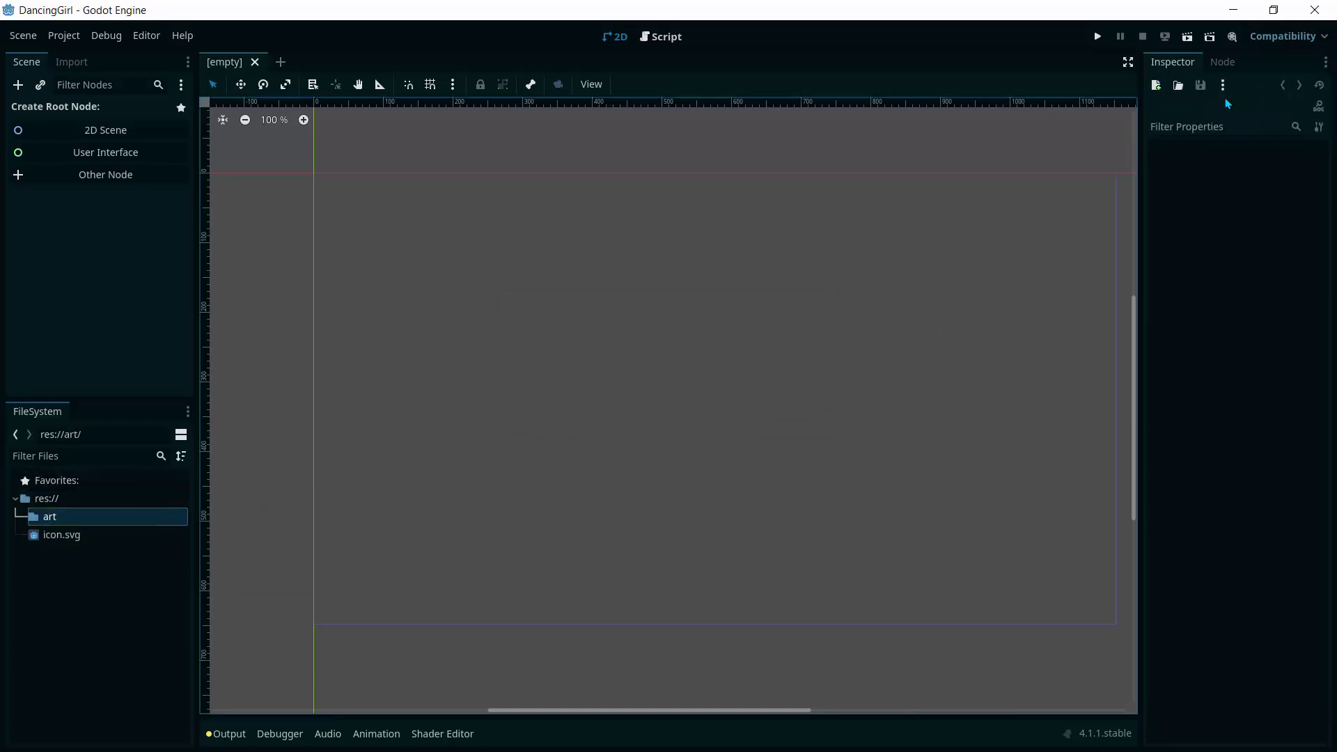
# Step: Drag the spritesheets folder from Explorer into art and expand it to show the five PNGs
pyautogui.click(1274, 10)
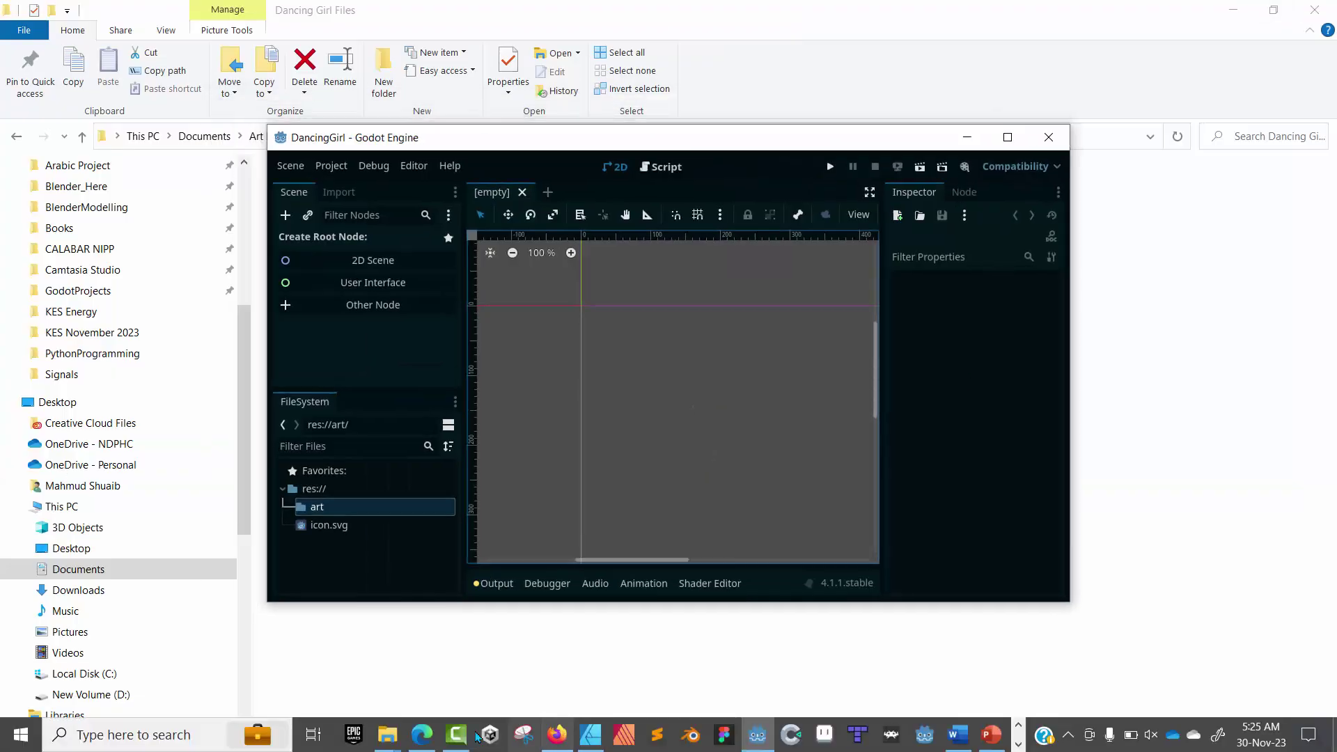
pyautogui.moveTo(407, 743)
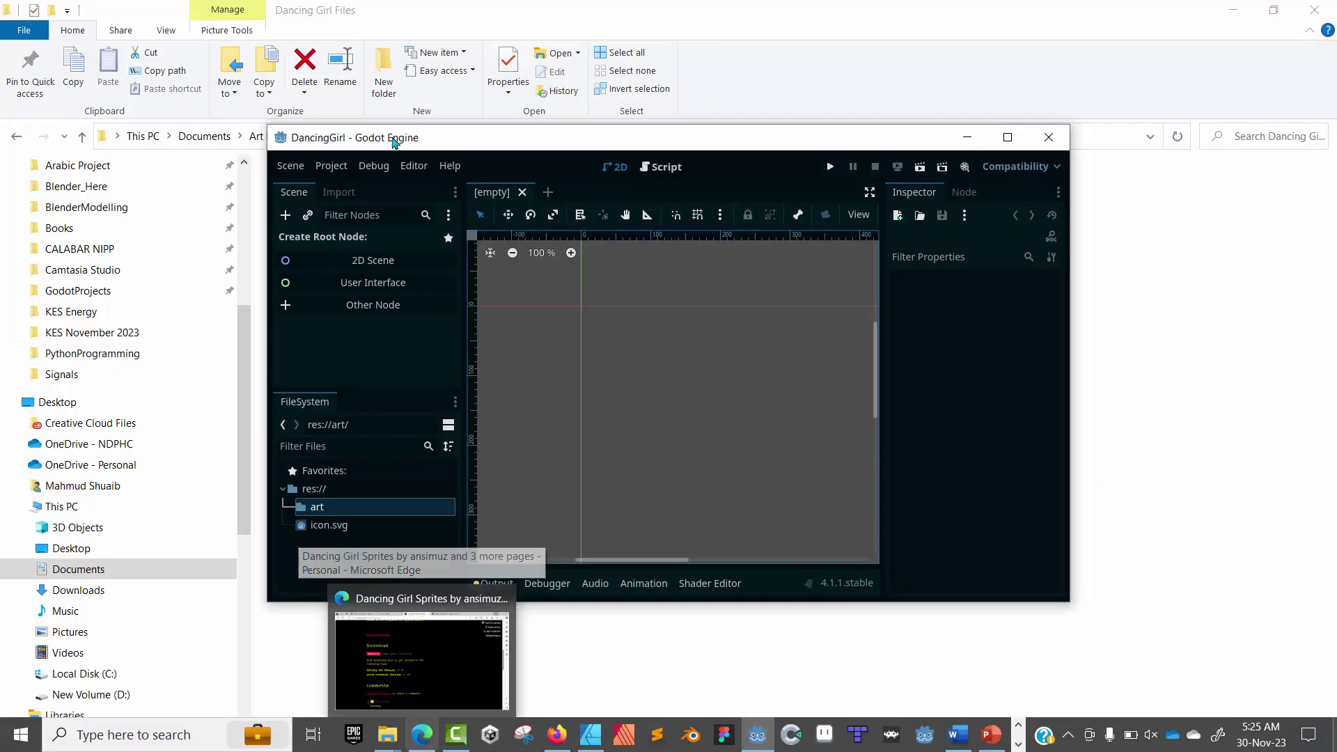
pyautogui.moveTo(442, 142); pyautogui.dragTo(716, 132)
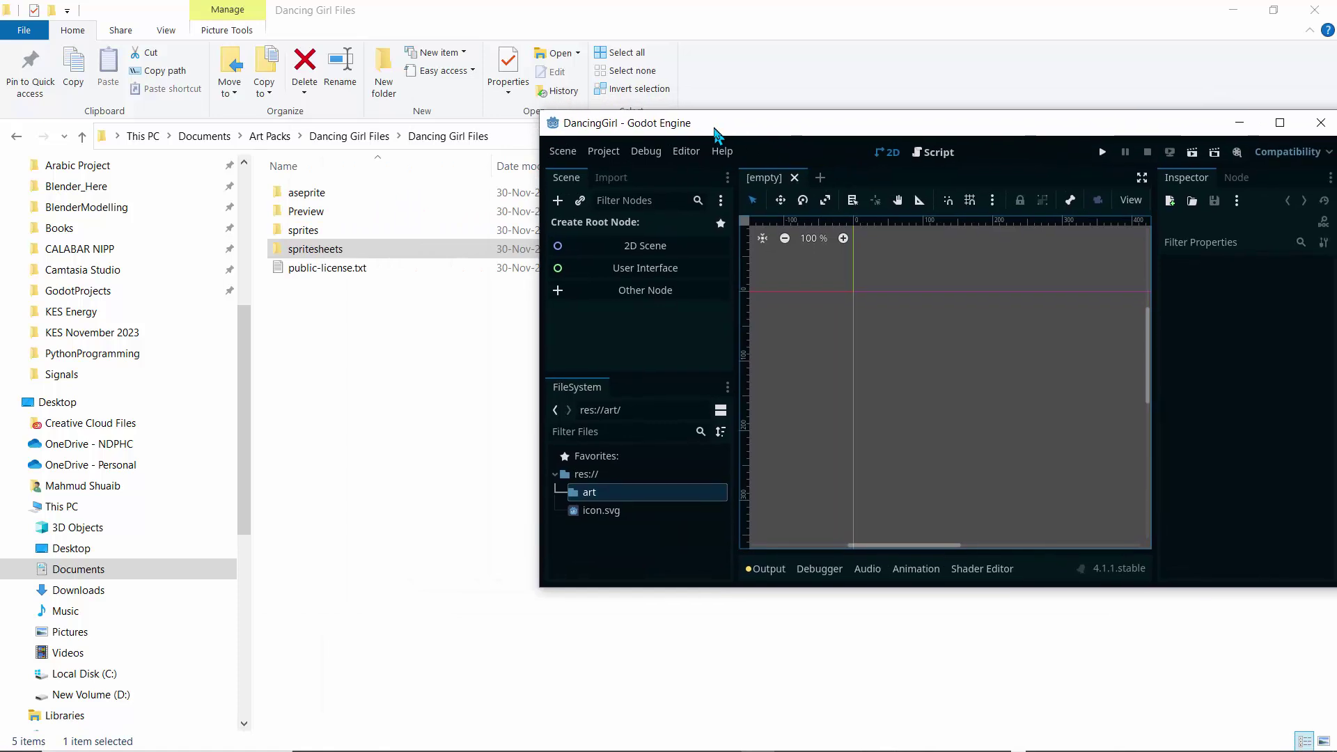
pyautogui.moveTo(302, 250); pyautogui.dragTo(593, 495)
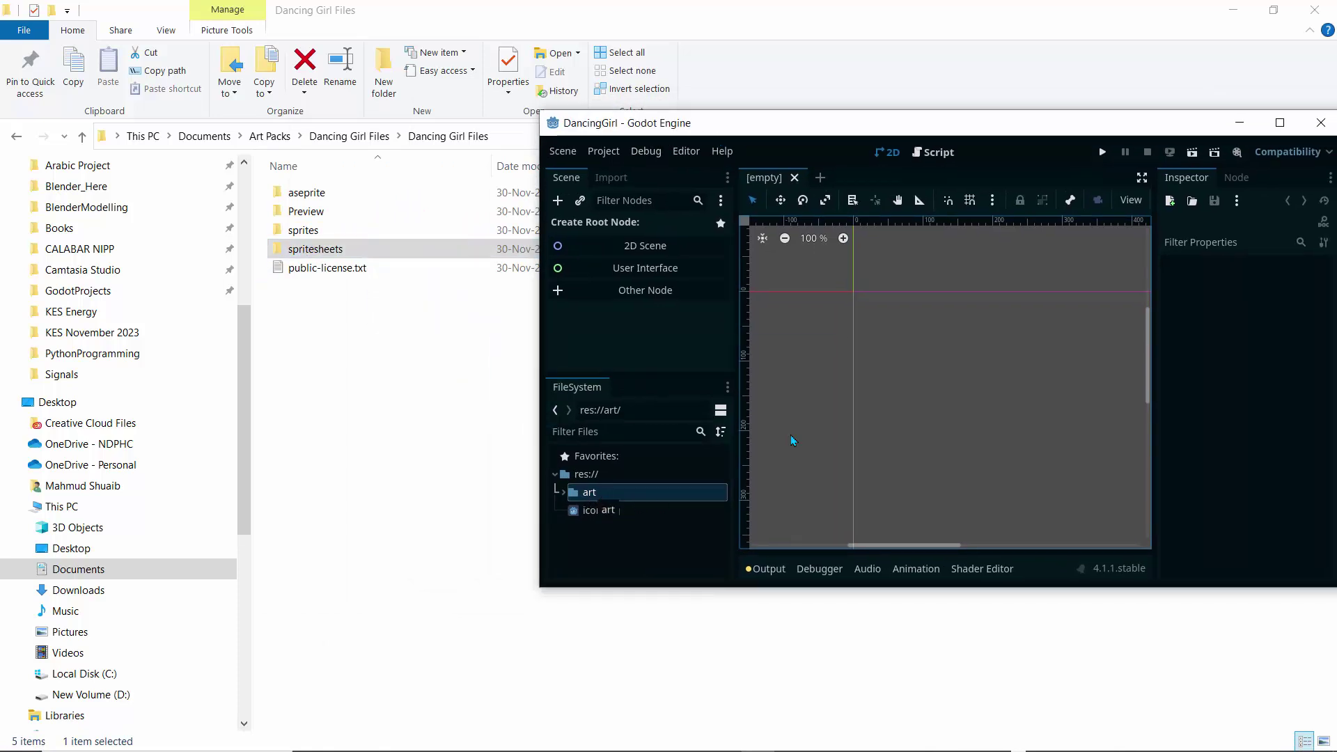
pyautogui.click(1279, 122)
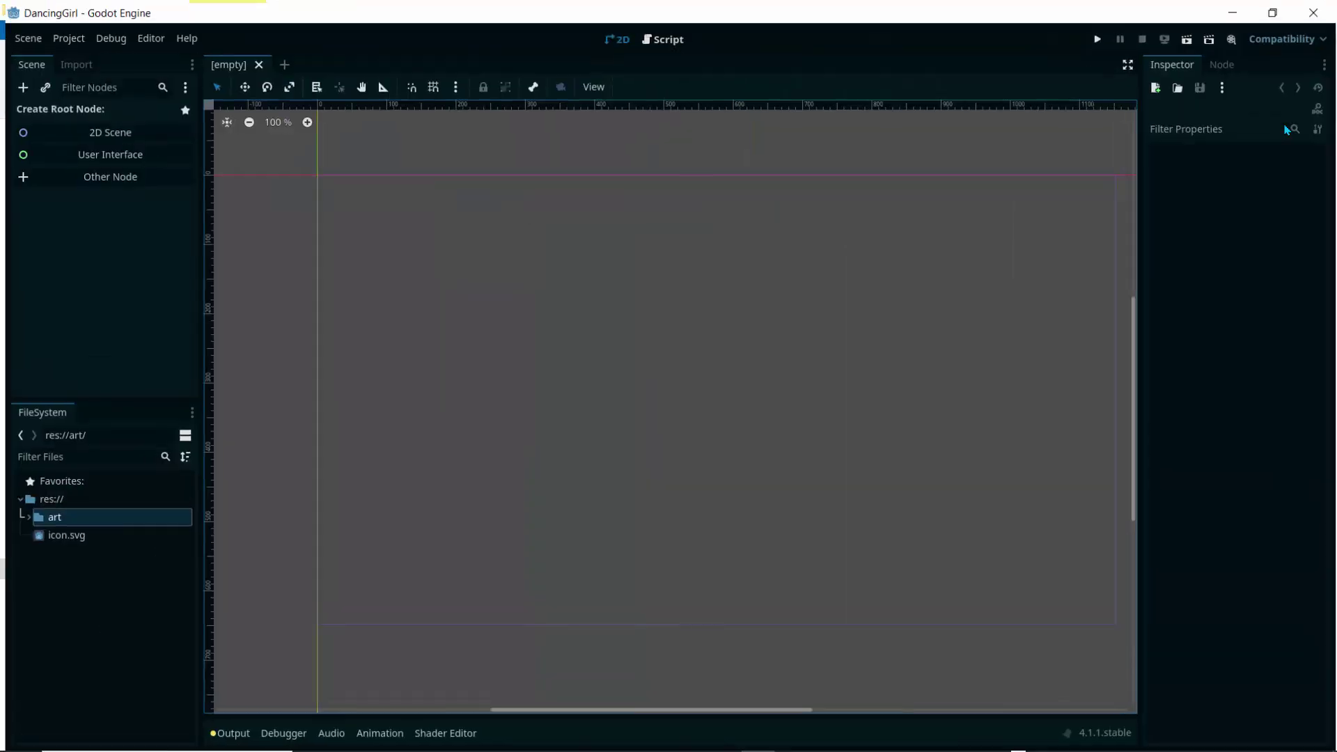
pyautogui.click(25, 519)
pyautogui.click(32, 535)
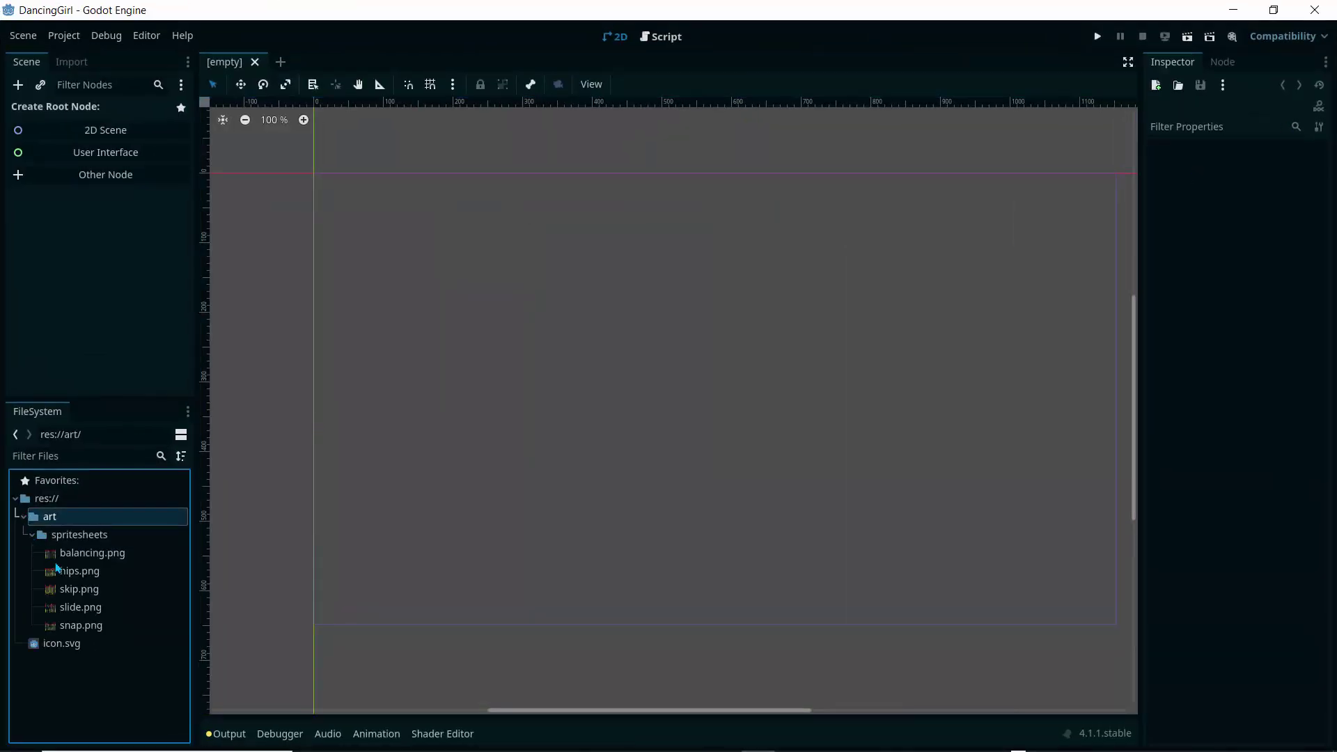
pyautogui.moveTo(69, 629)
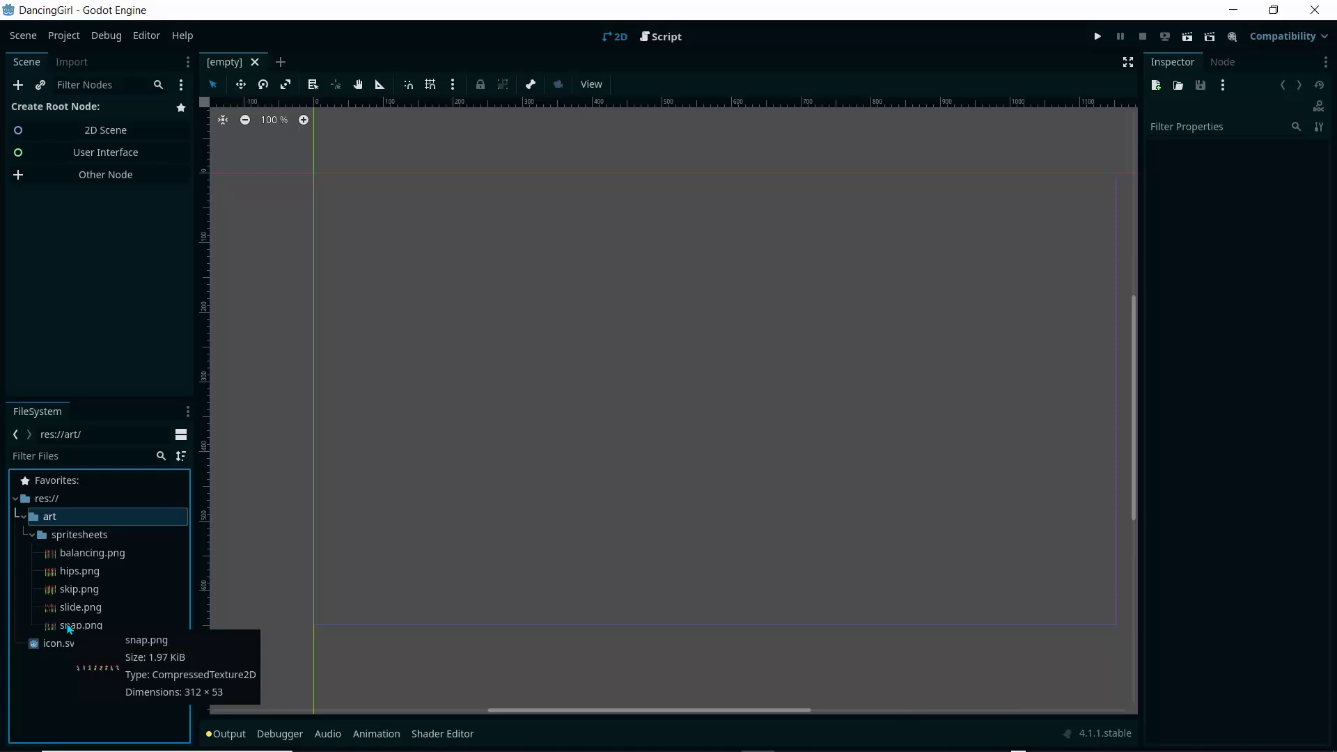
# Step: Create a 2D scene with its root node renamed Game and save it as game.tscn
pyautogui.click(70, 131)
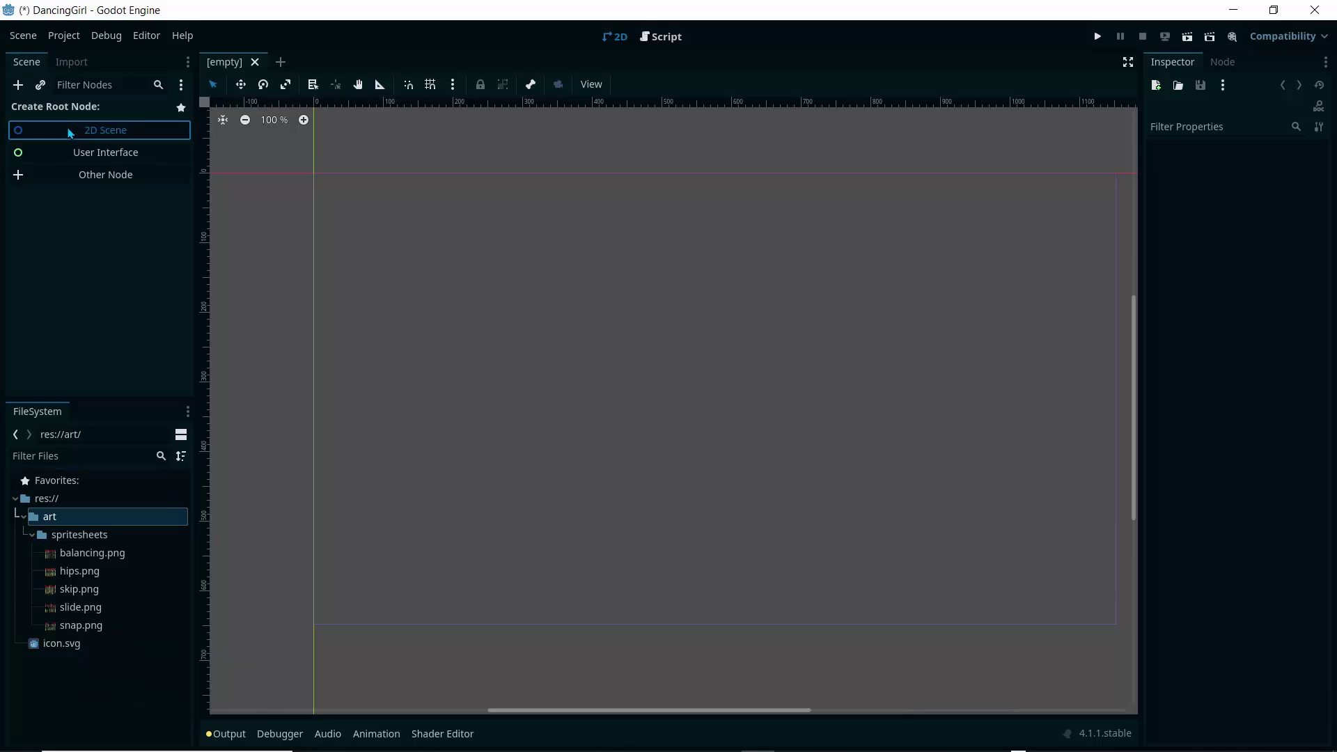
pyautogui.doubleClick(55, 109)
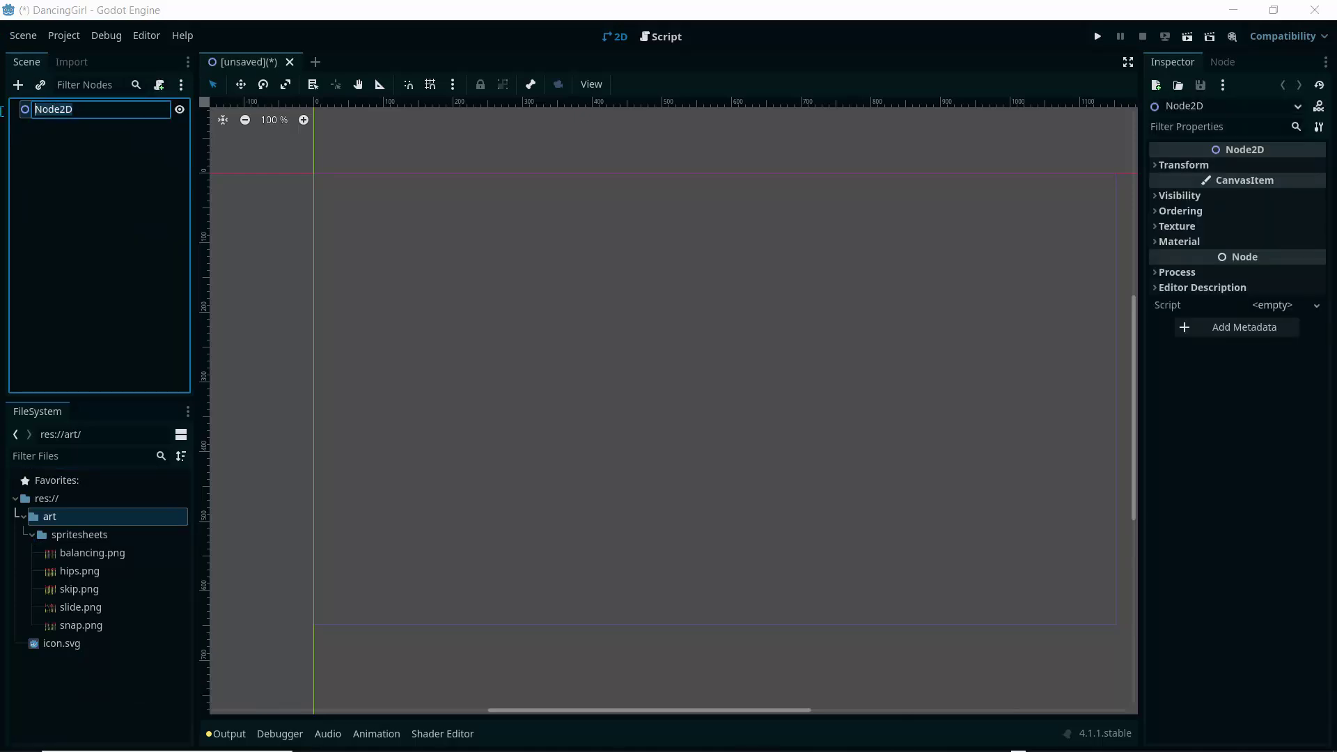
pyautogui.write('Game')
pyautogui.press('Return')
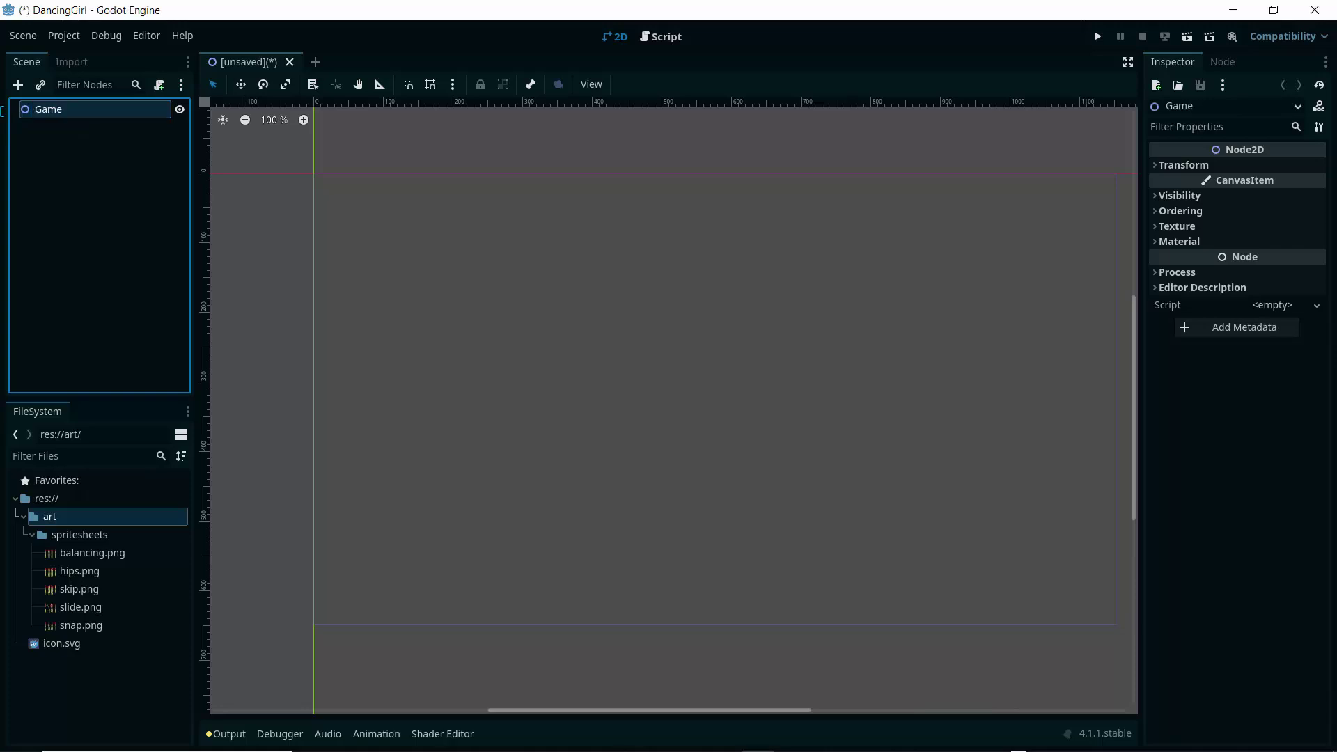
pyautogui.hotkey('ctrl', 's')
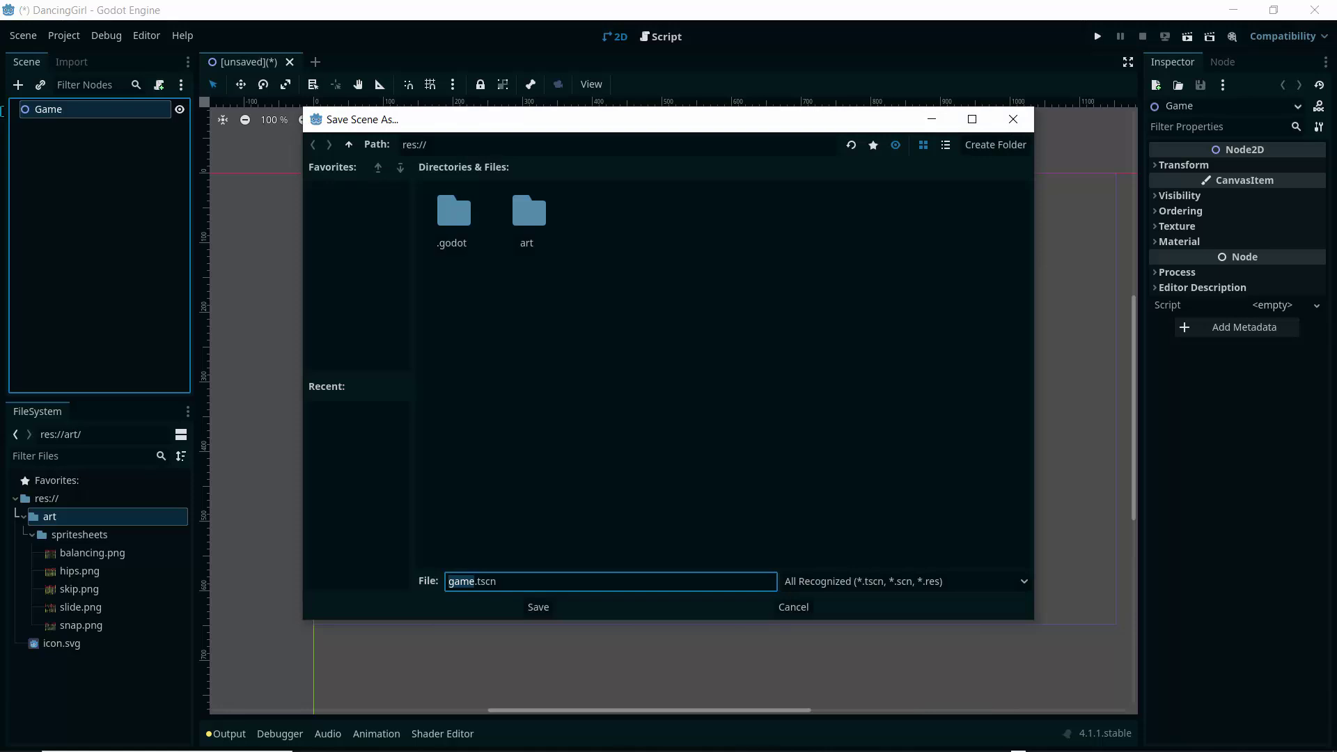
pyautogui.press('Return')
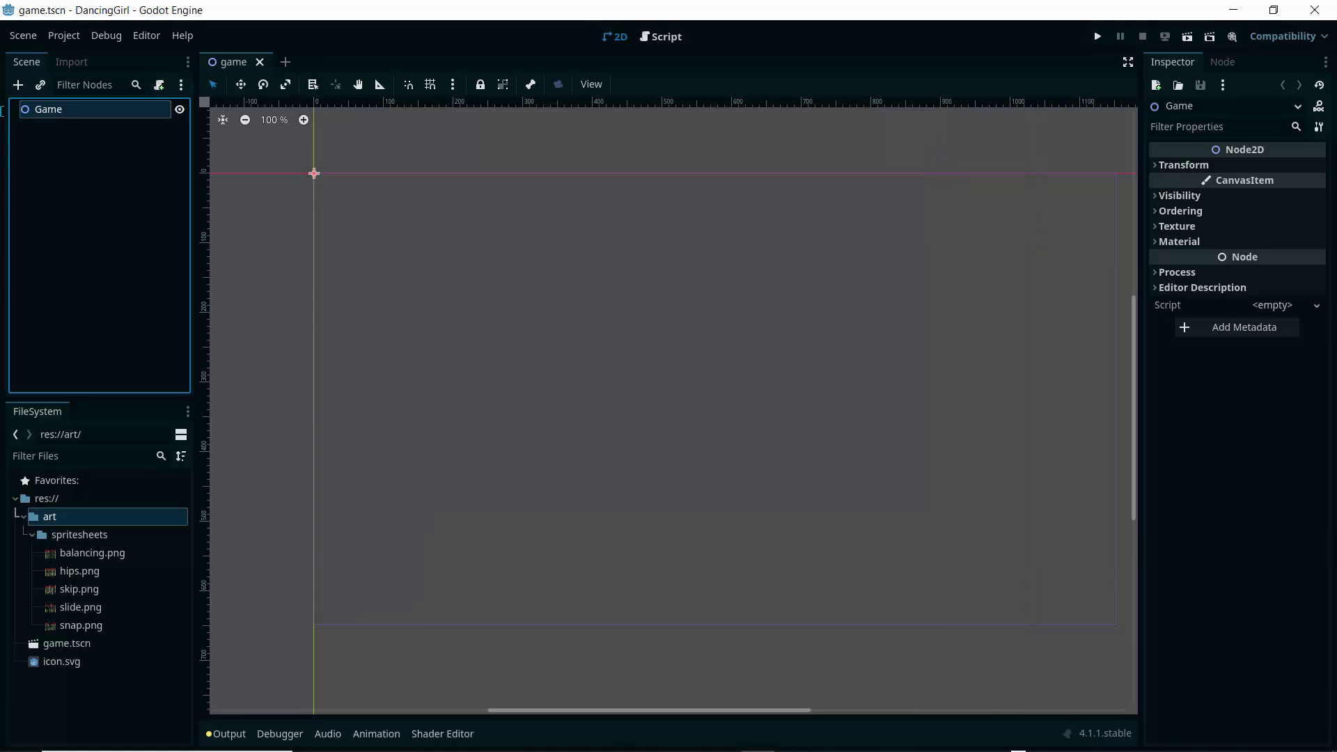
# Step: Start a new 2D scene and change its root node type to Area2D
pyautogui.click(286, 62)
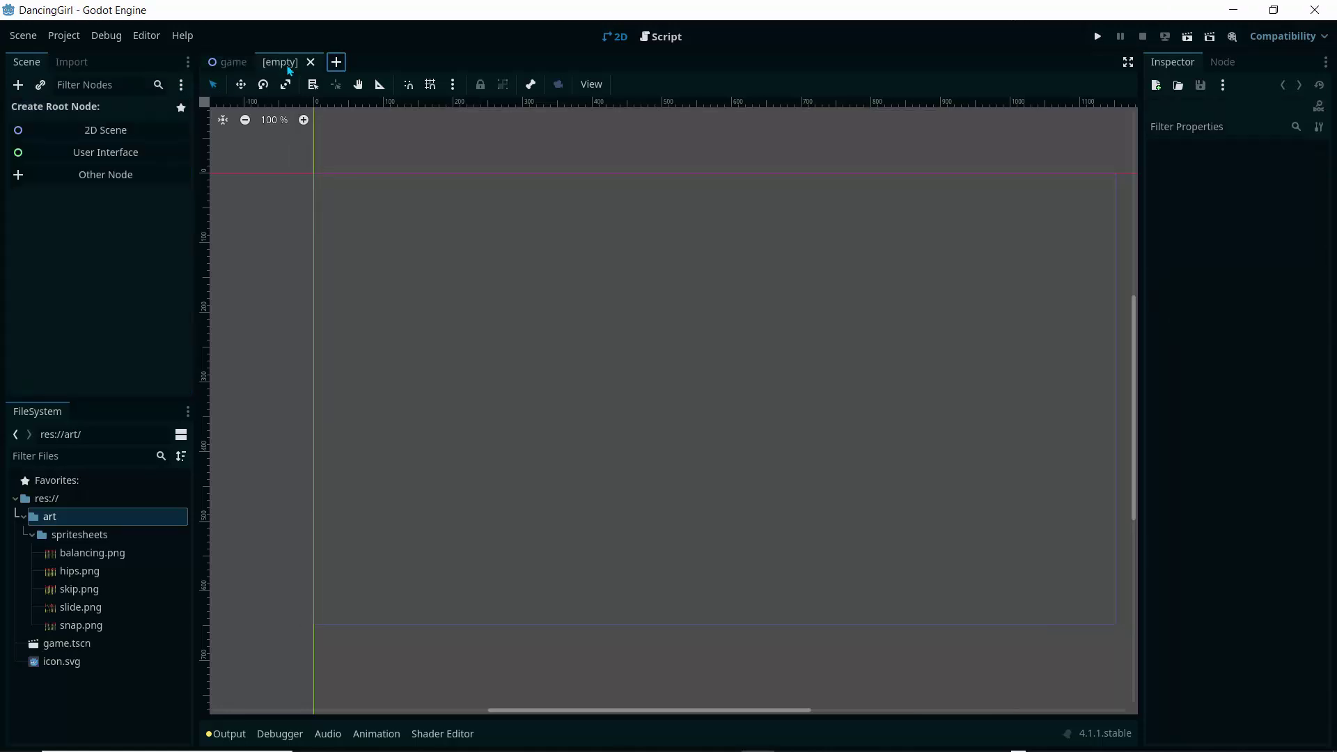
pyautogui.click(104, 131)
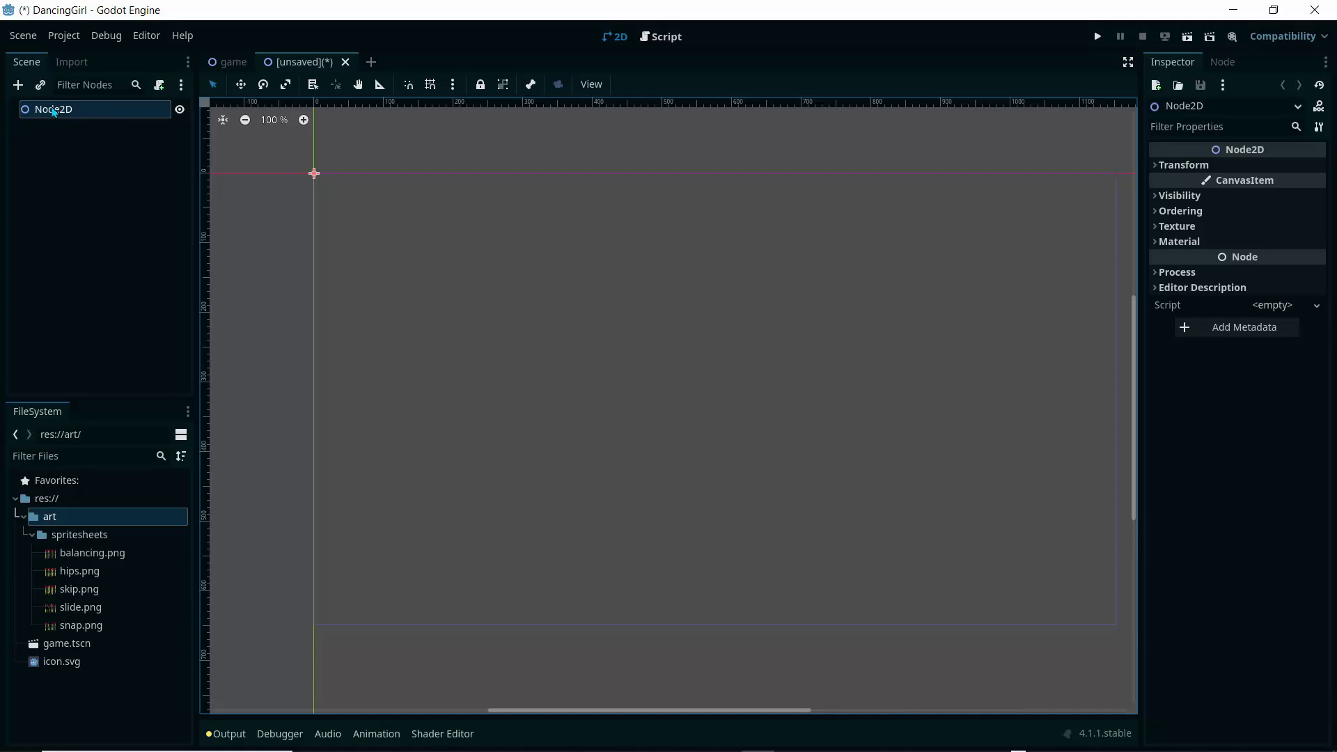
pyautogui.rightClick(53, 111)
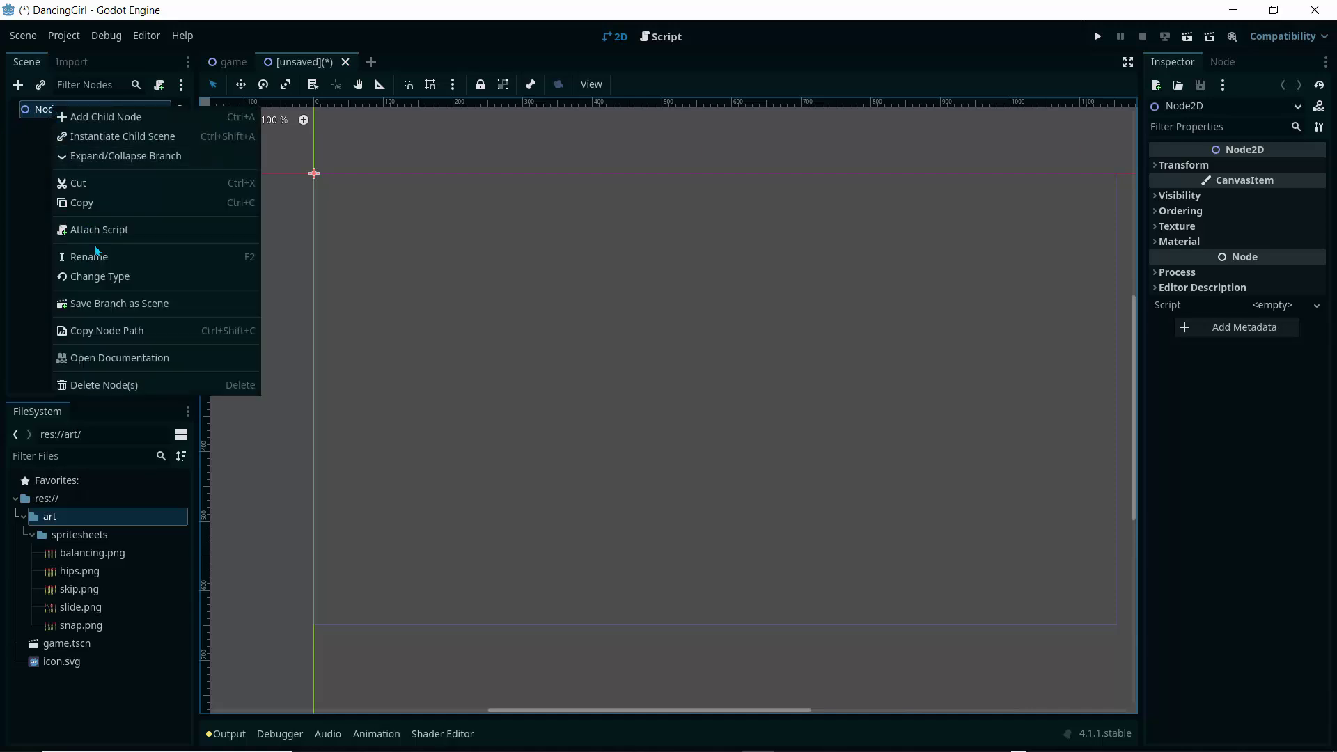
pyautogui.click(99, 276)
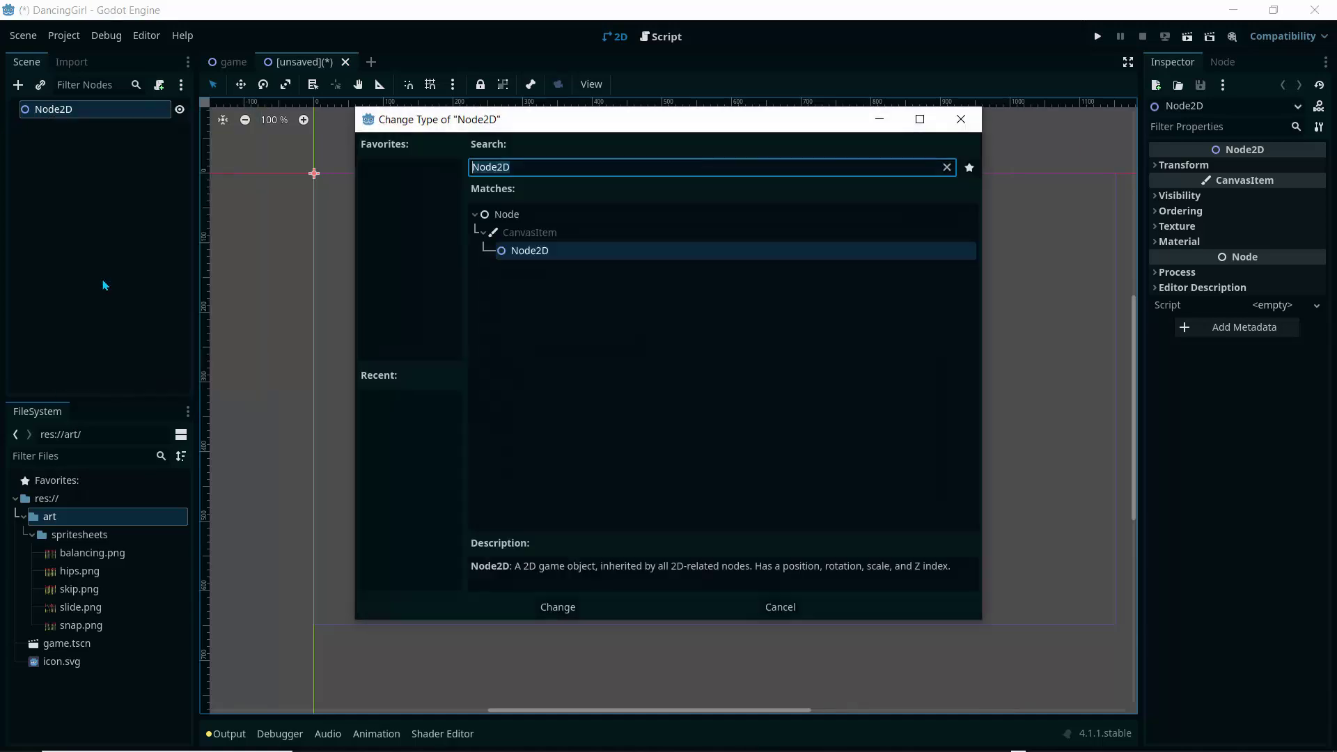
pyautogui.write('Area')
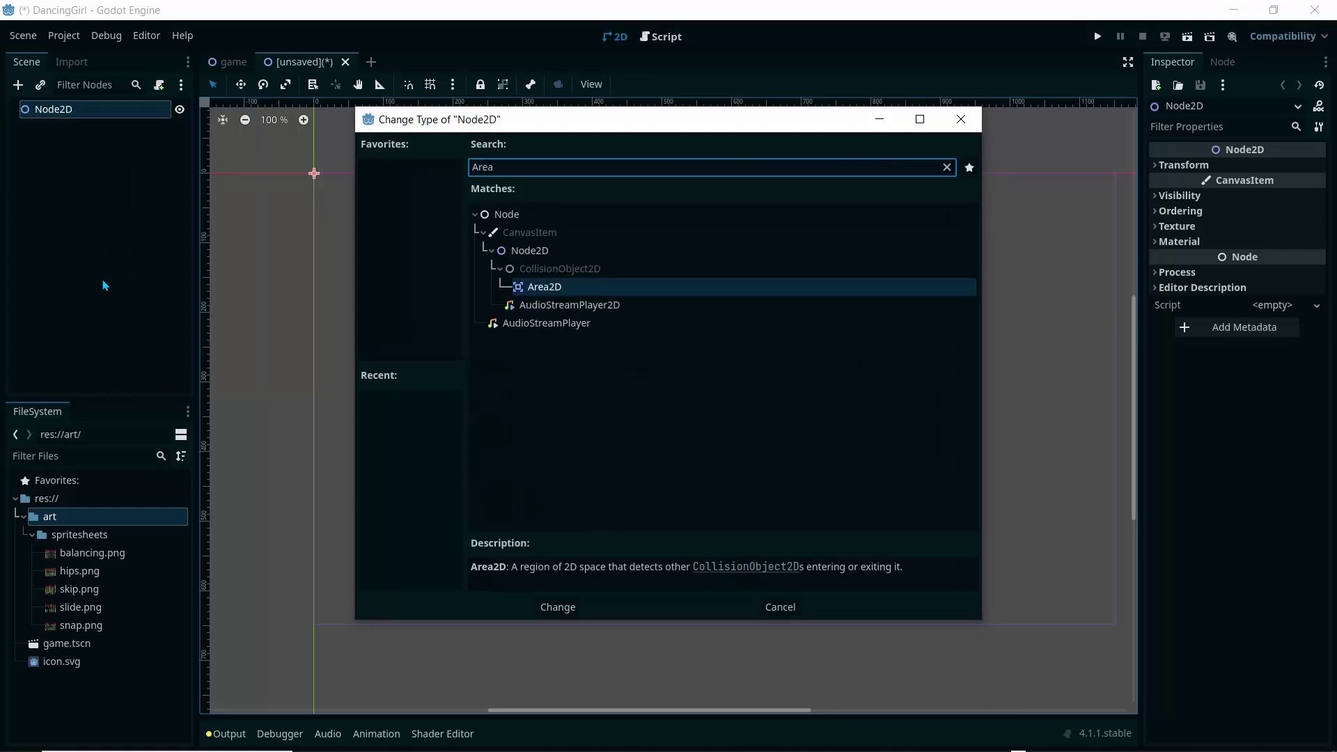
pyautogui.doubleClick(551, 291)
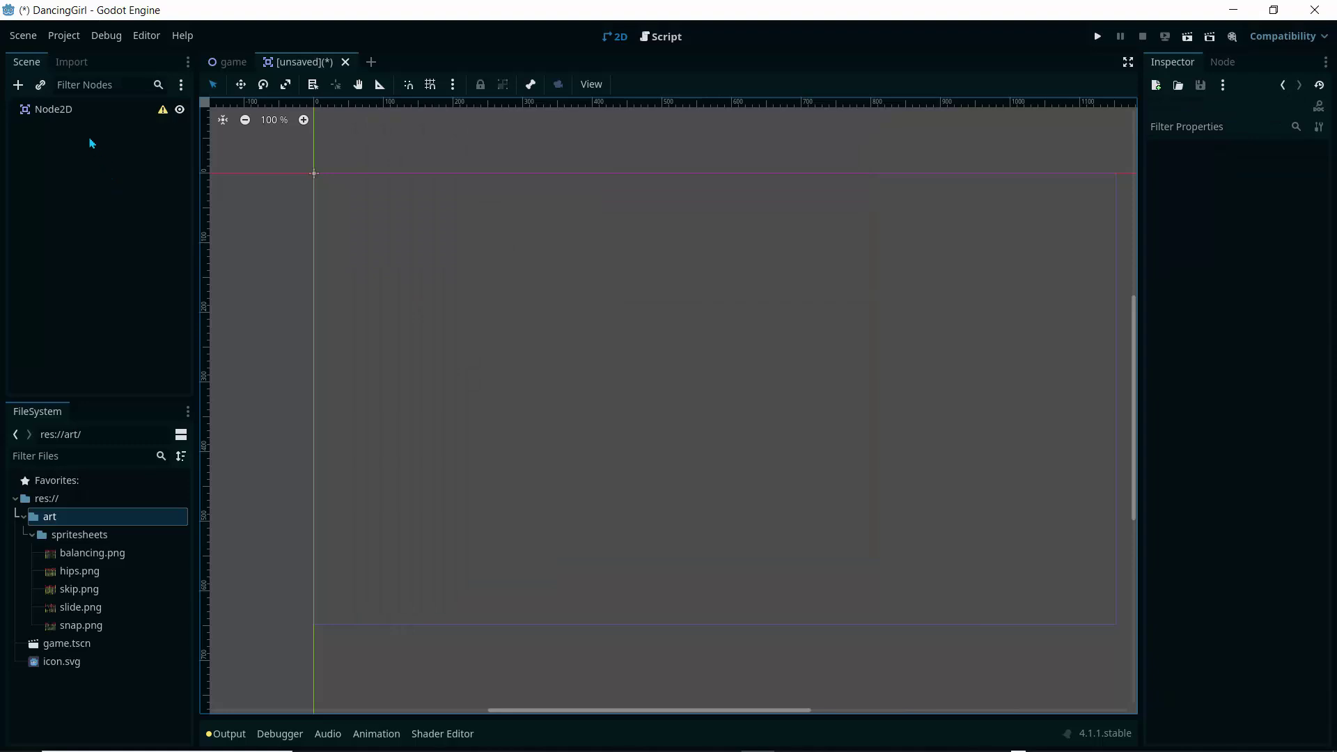
# Step: Rename the Area2D root to Dancer and dismiss its configuration warning
pyautogui.click(62, 110)
pyautogui.click(61, 110)
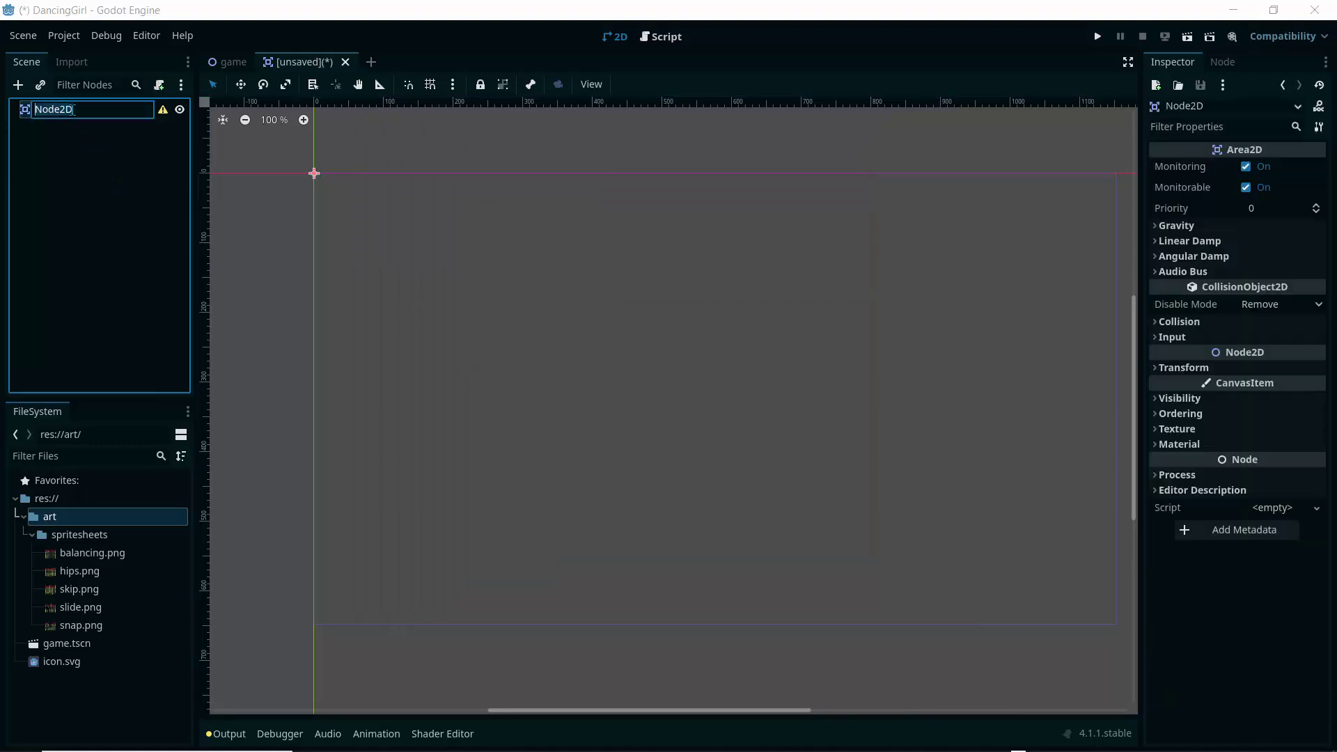
pyautogui.write('Dancer')
pyautogui.press('Return')
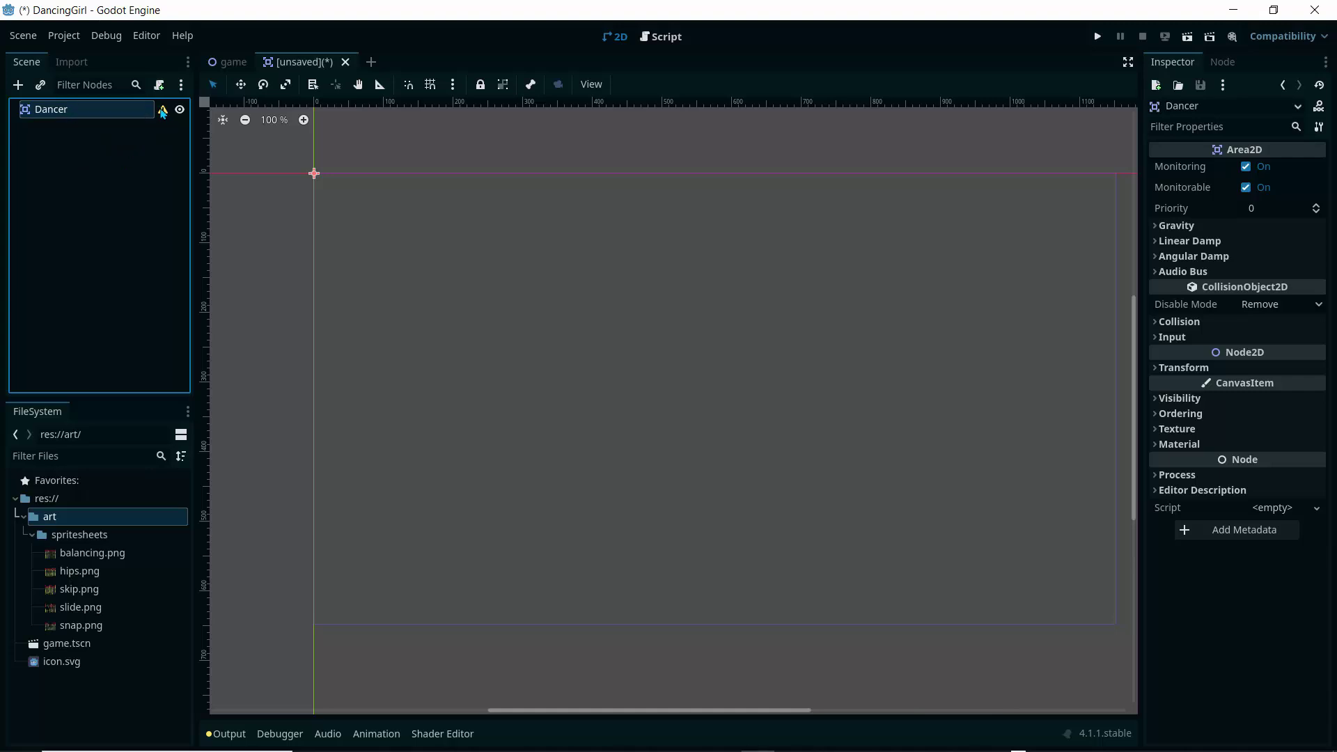
pyautogui.click(162, 111)
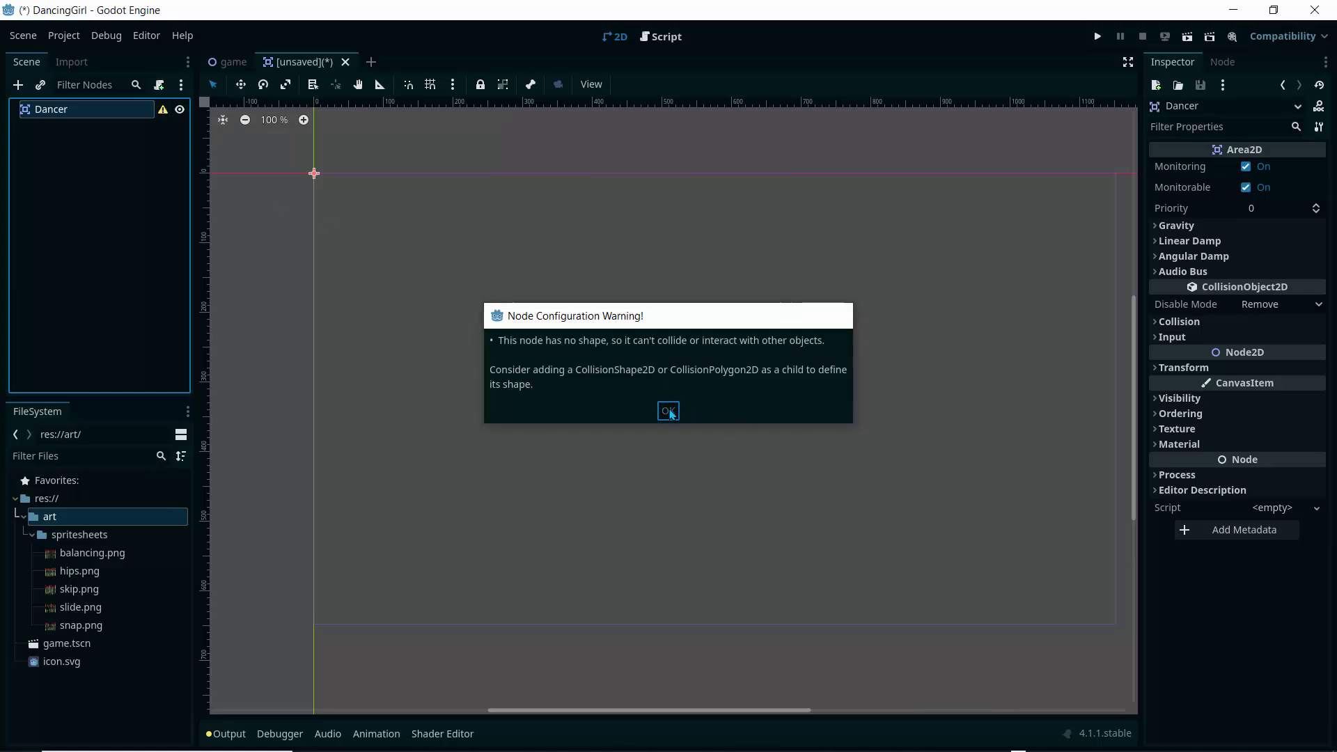
pyautogui.click(669, 410)
# Step: Add a CollisionShape2D child with a RectangleShape2D resized to about 85×125 px
pyautogui.click(18, 85)
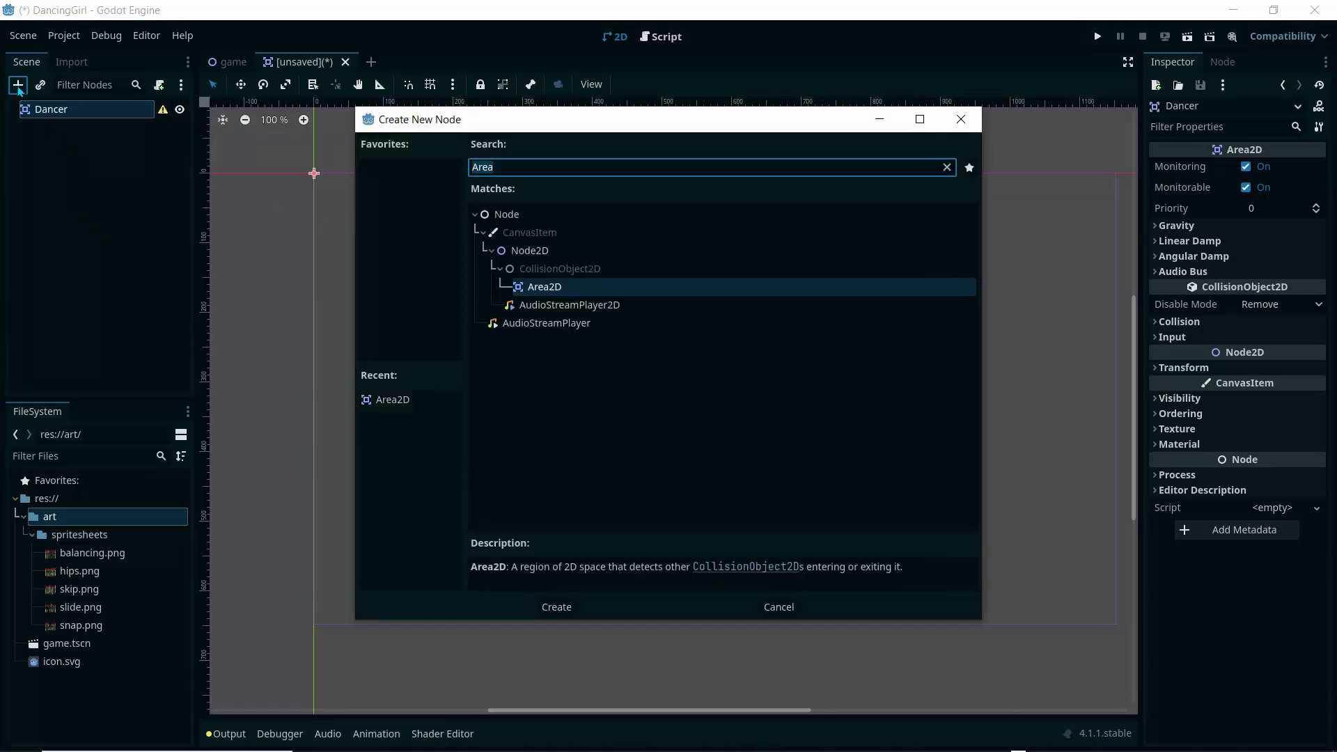
pyautogui.write('colli')
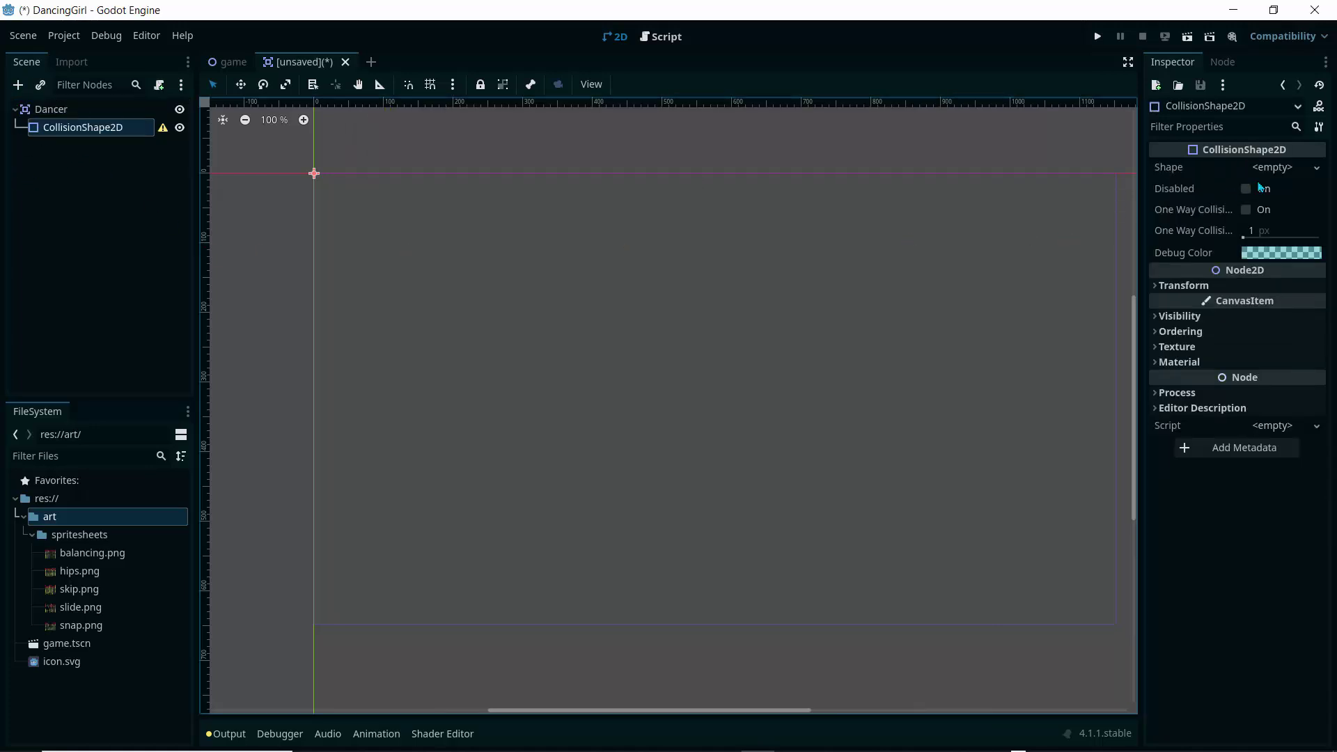
pyautogui.click(1271, 167)
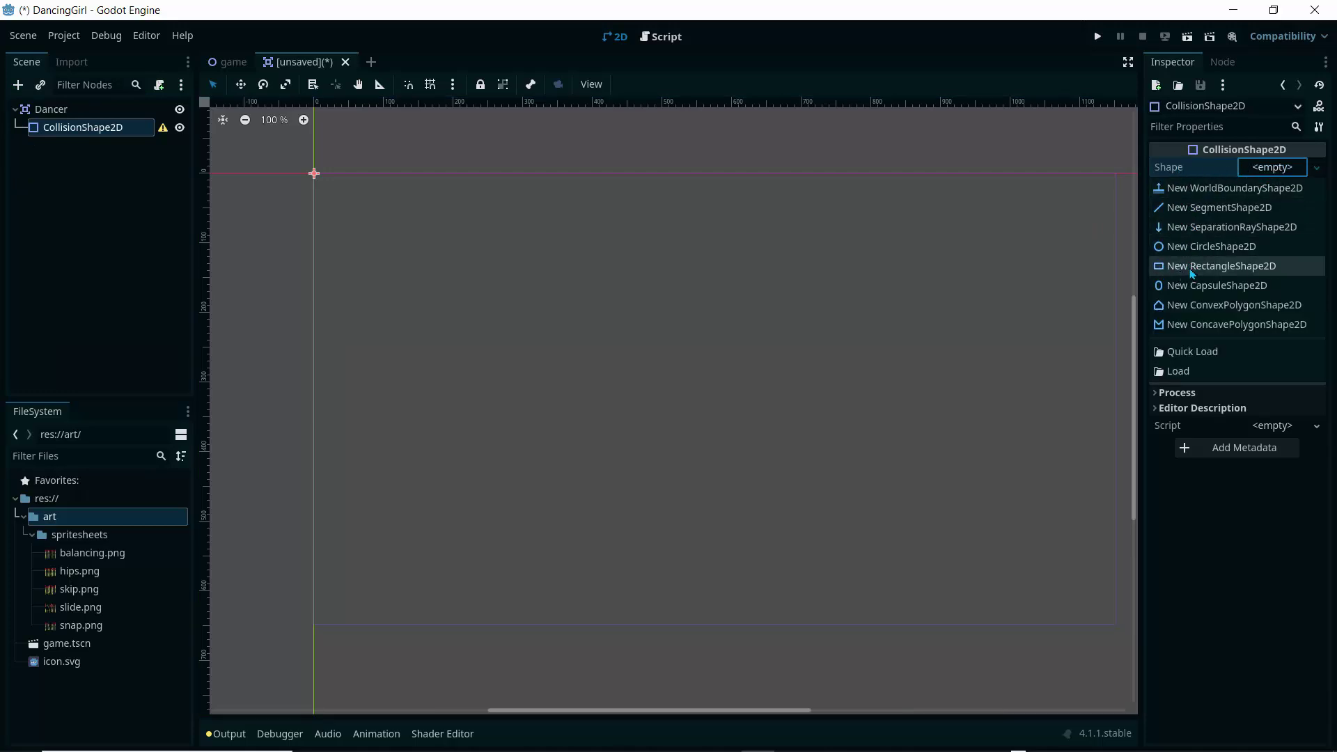
pyautogui.click(1191, 268)
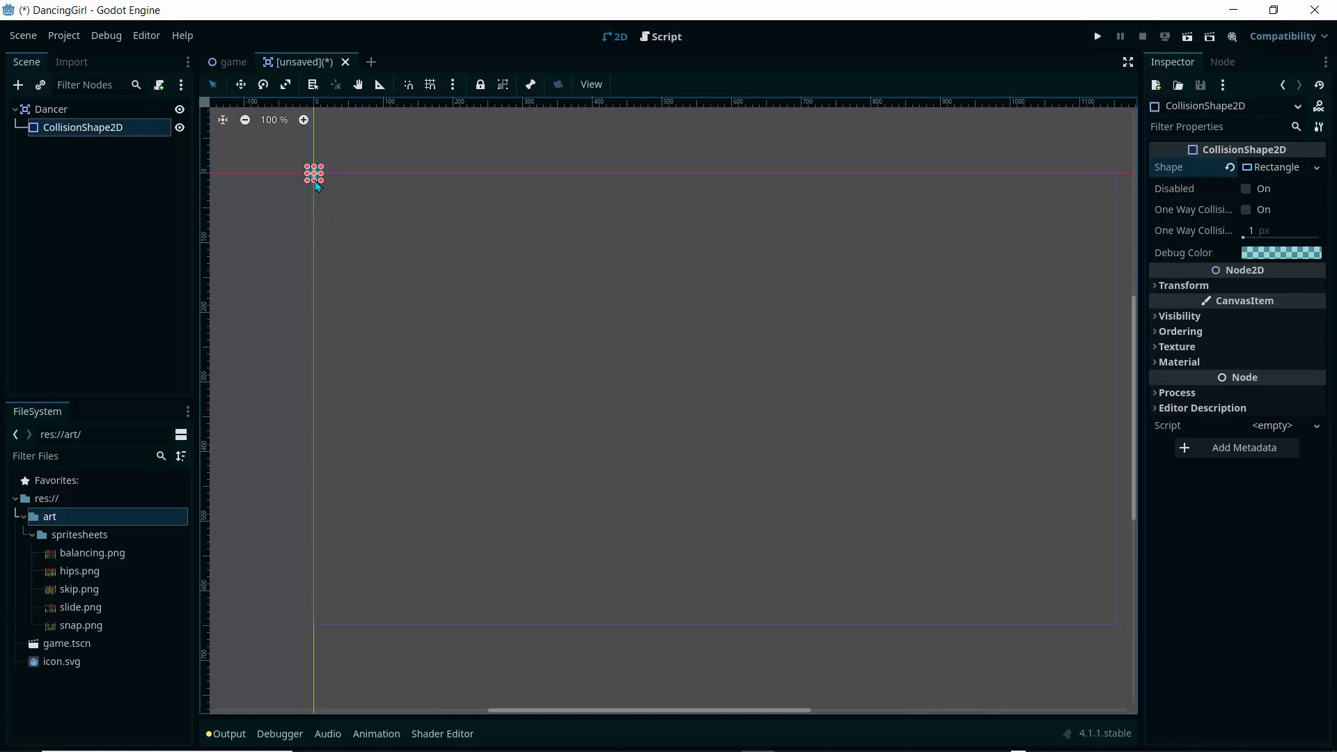
pyautogui.moveTo(319, 184); pyautogui.dragTo(368, 260)
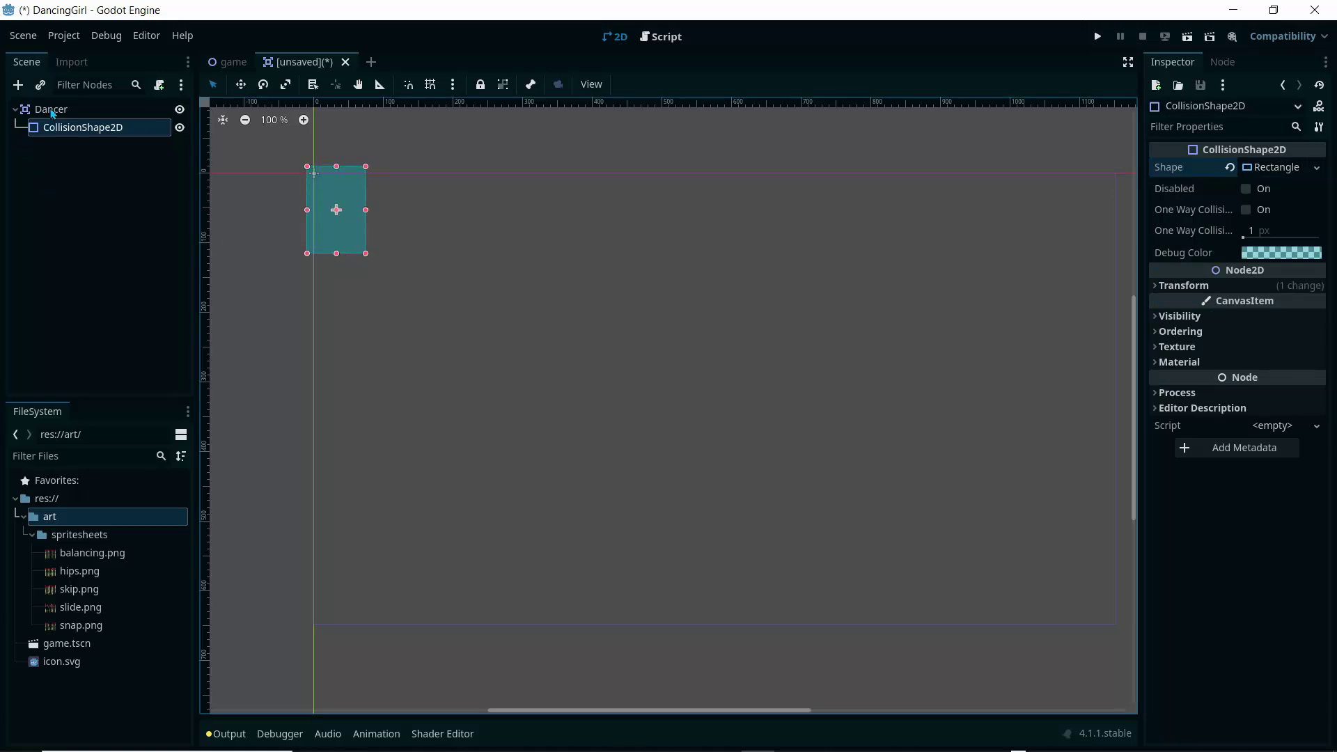
pyautogui.click(53, 112)
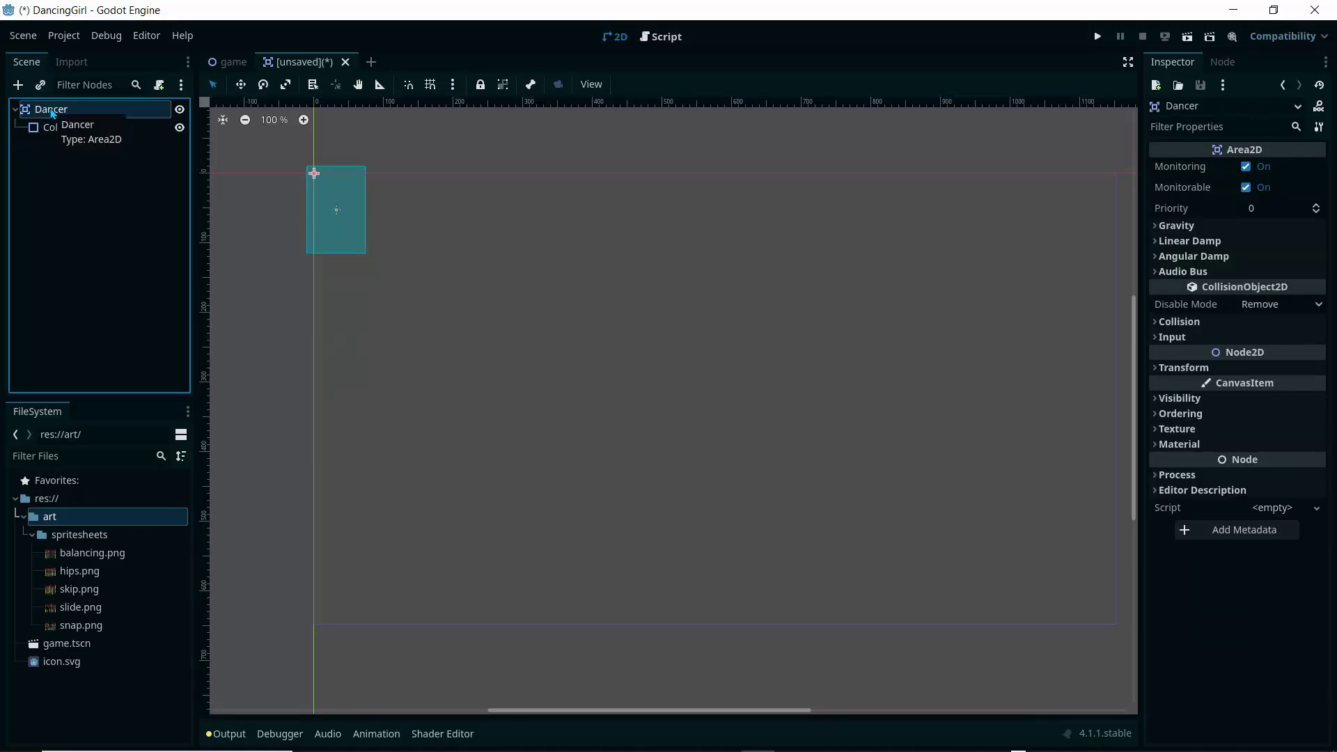
pyautogui.hotkey('ctrl', 'a')
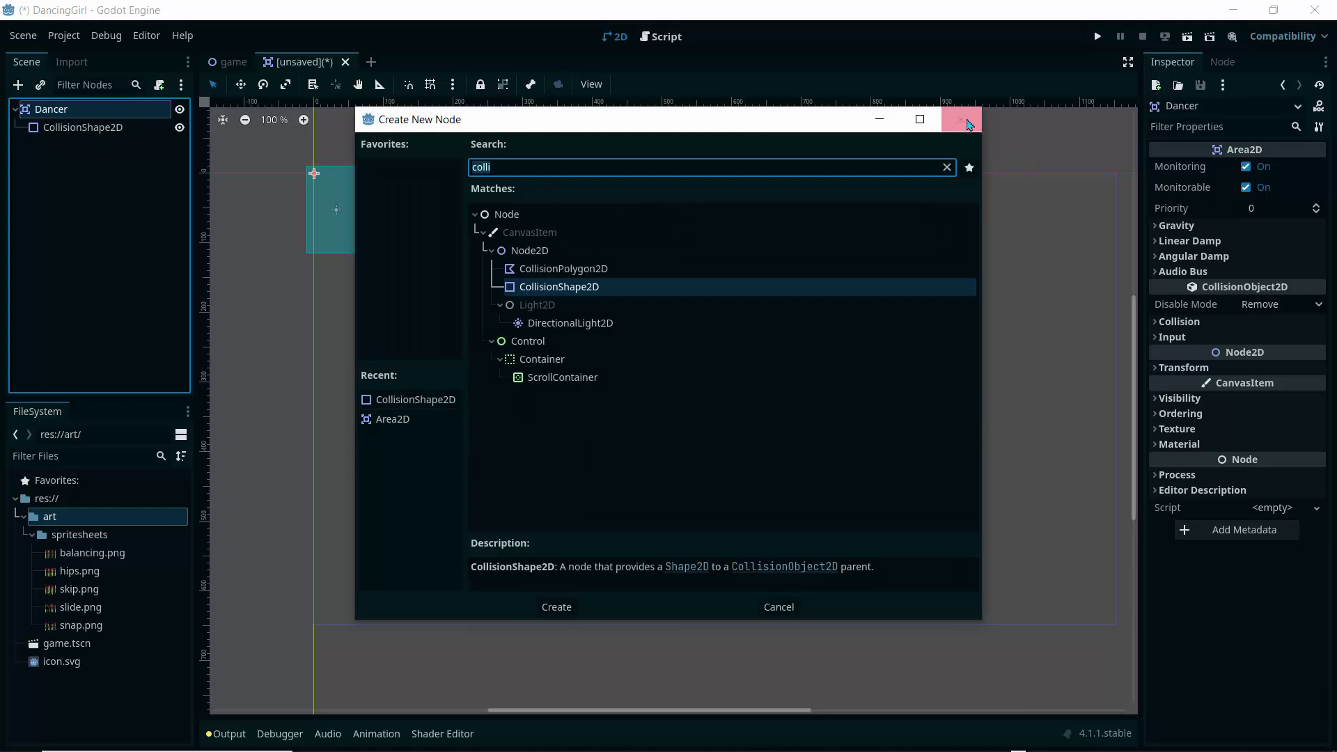
# Step: Add an AnimatedSprite2D child under Dancer named DancerSprites and dismiss its warning
pyautogui.click(961, 119)
pyautogui.click(18, 85)
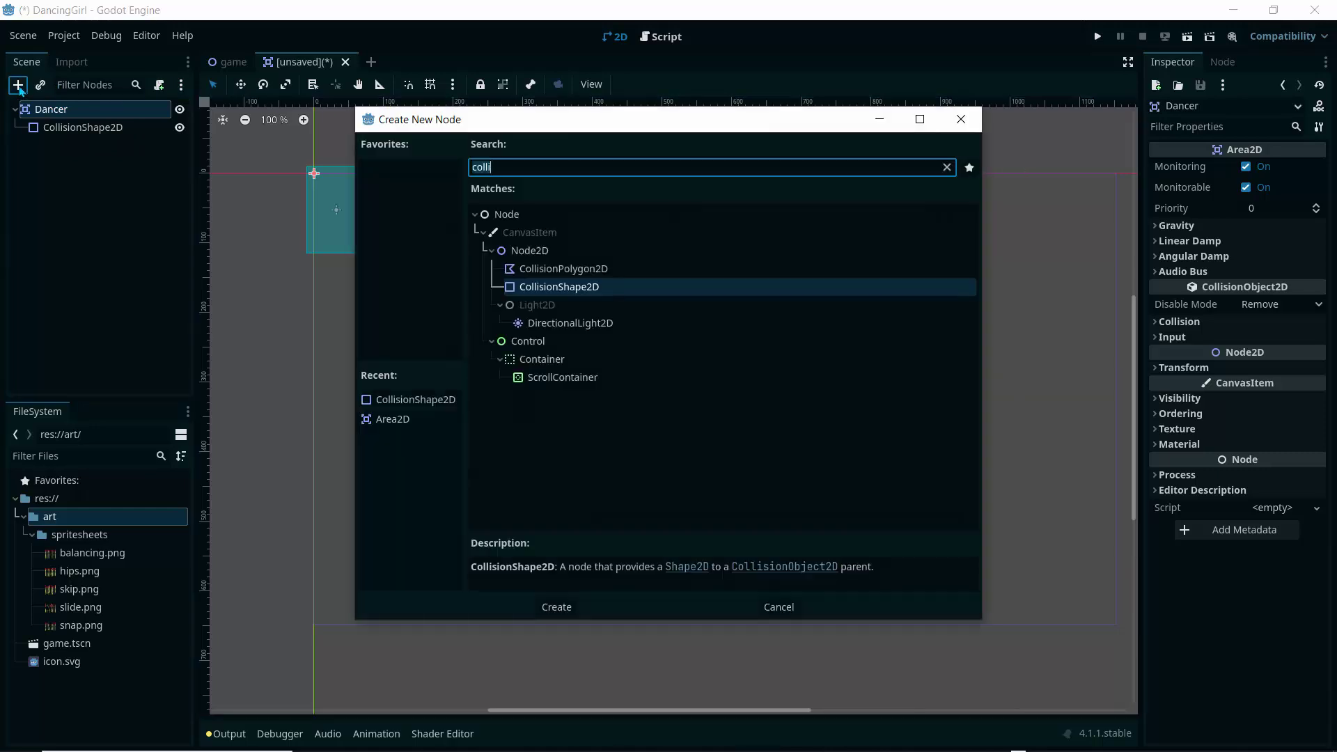
pyautogui.write('anima')
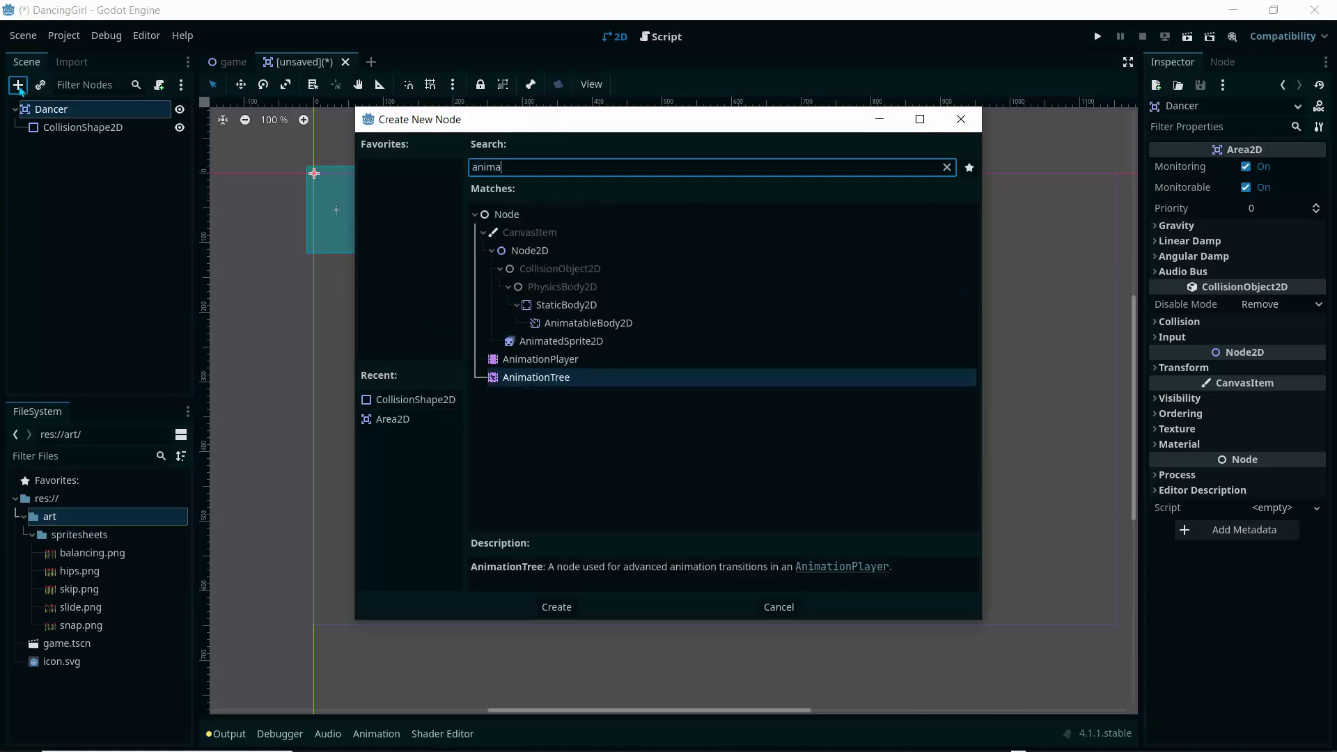
pyautogui.write('ted')
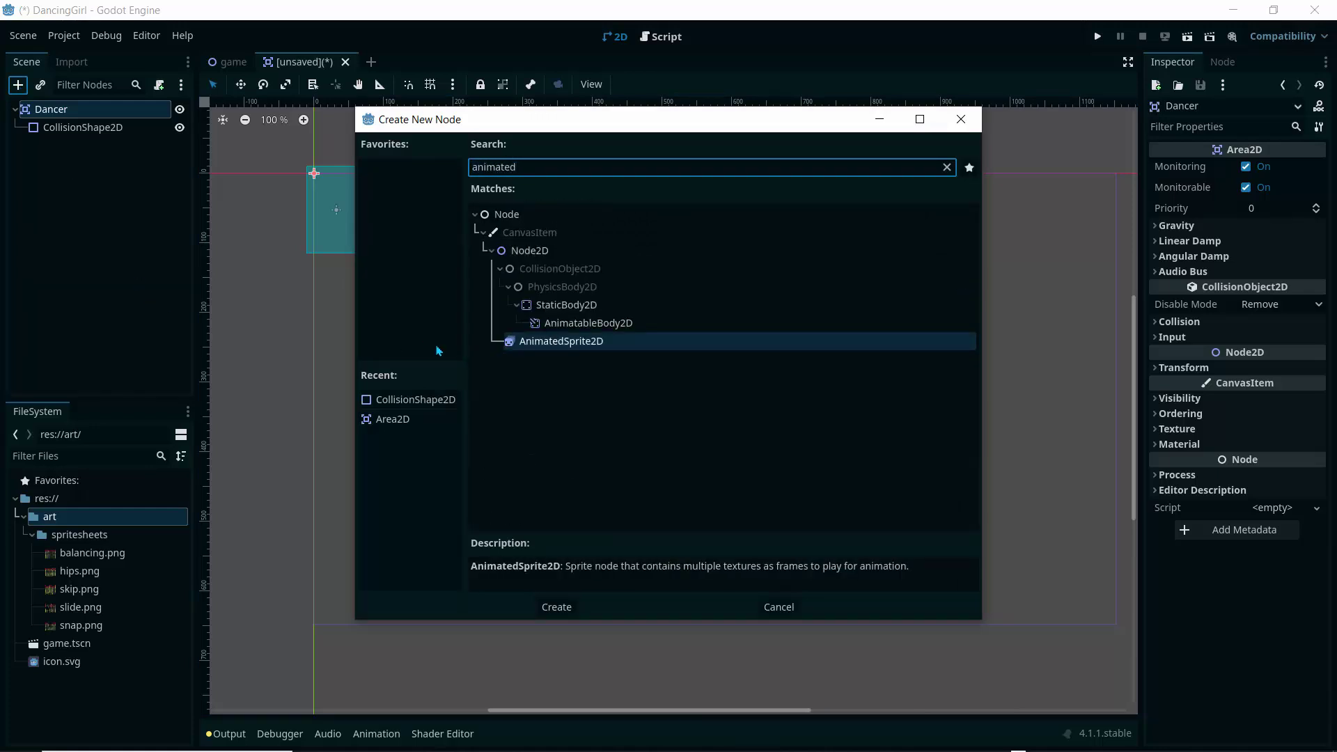
pyautogui.doubleClick(536, 341)
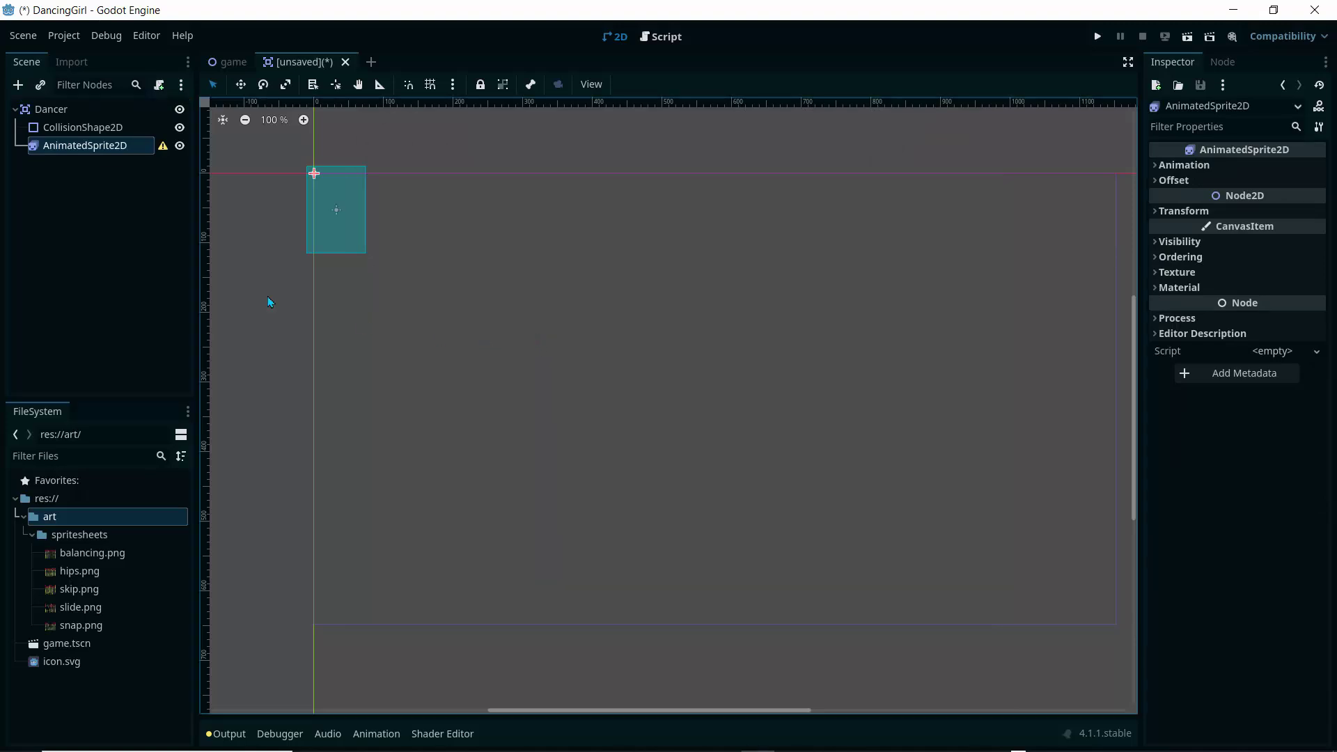
pyautogui.click(121, 150)
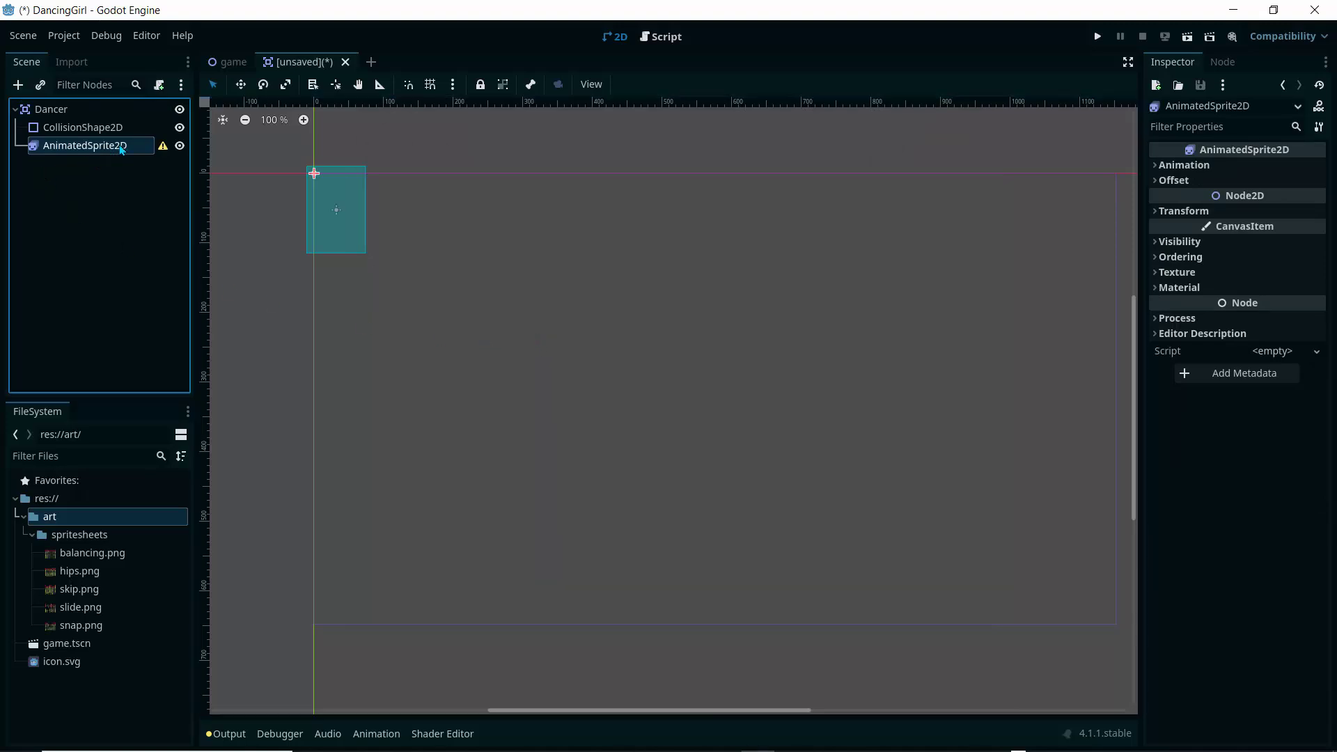
pyautogui.click(120, 150)
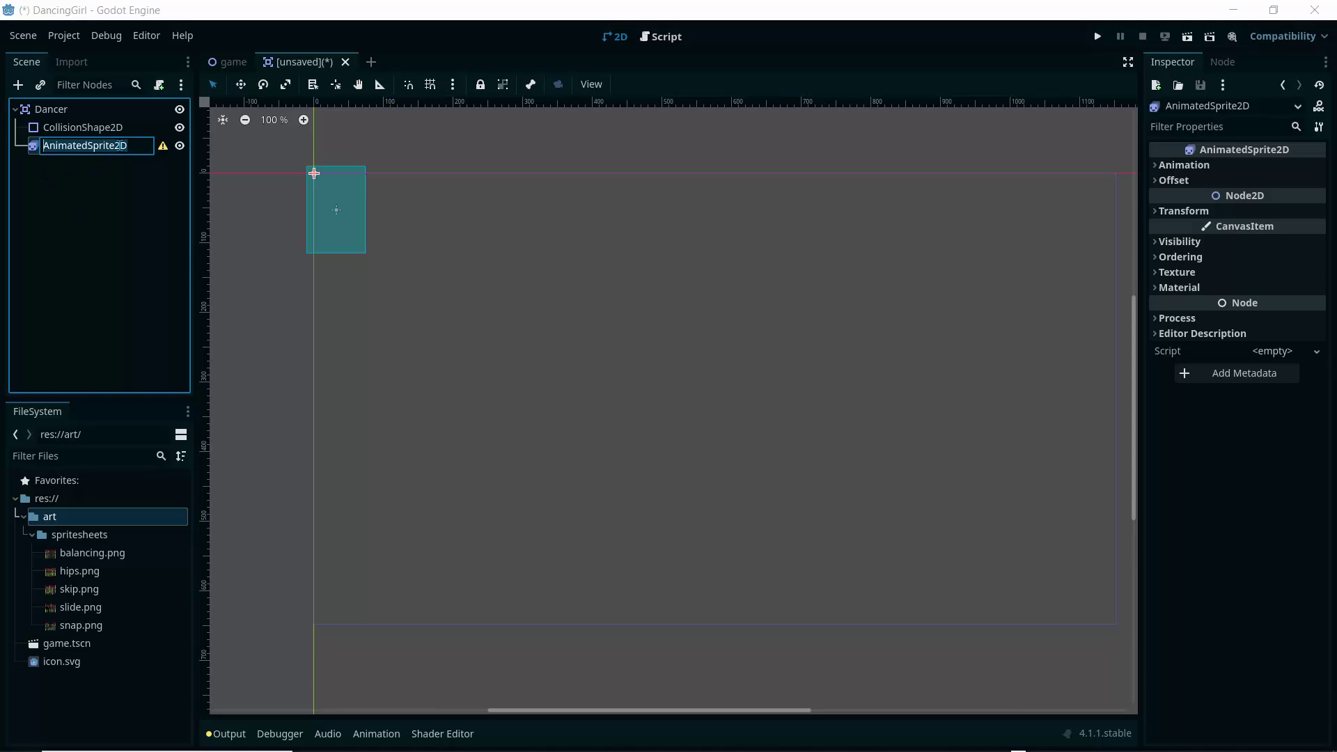
pyautogui.write('Dancer')
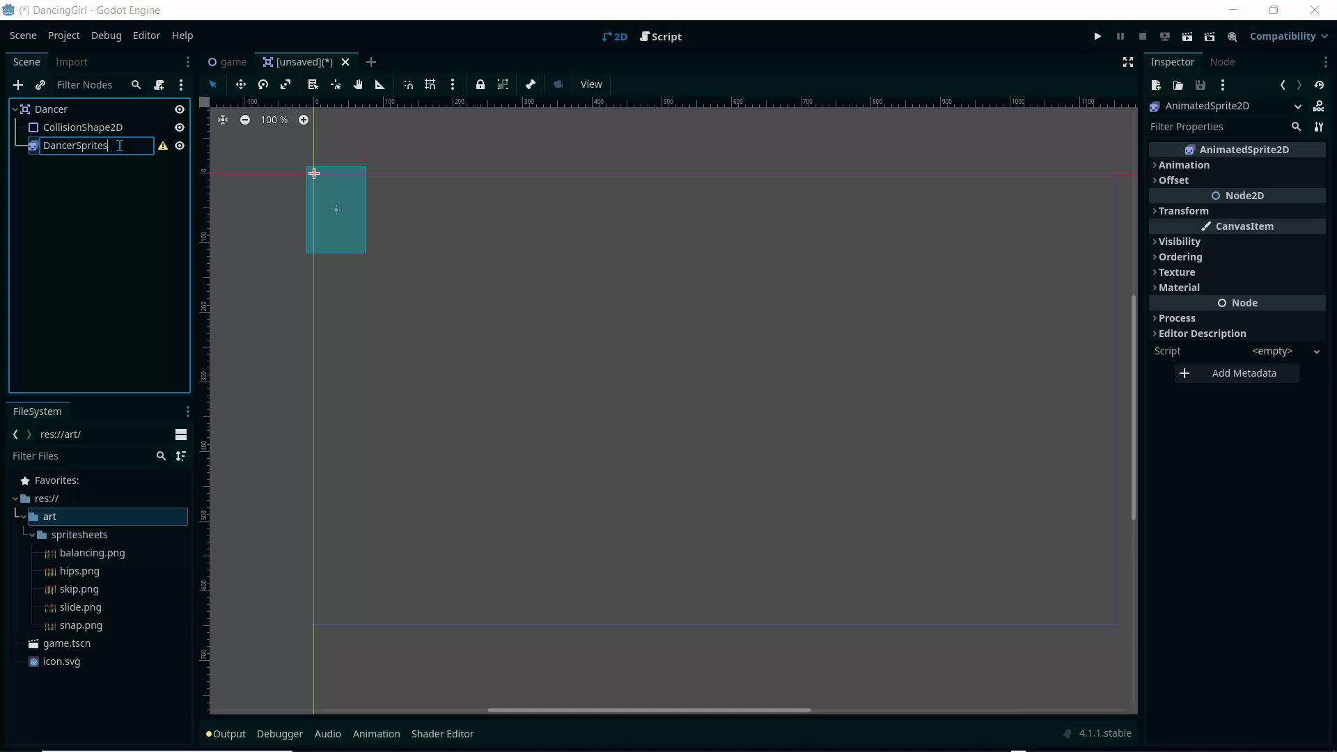
pyautogui.write('Sprites')
pyautogui.press('Return')
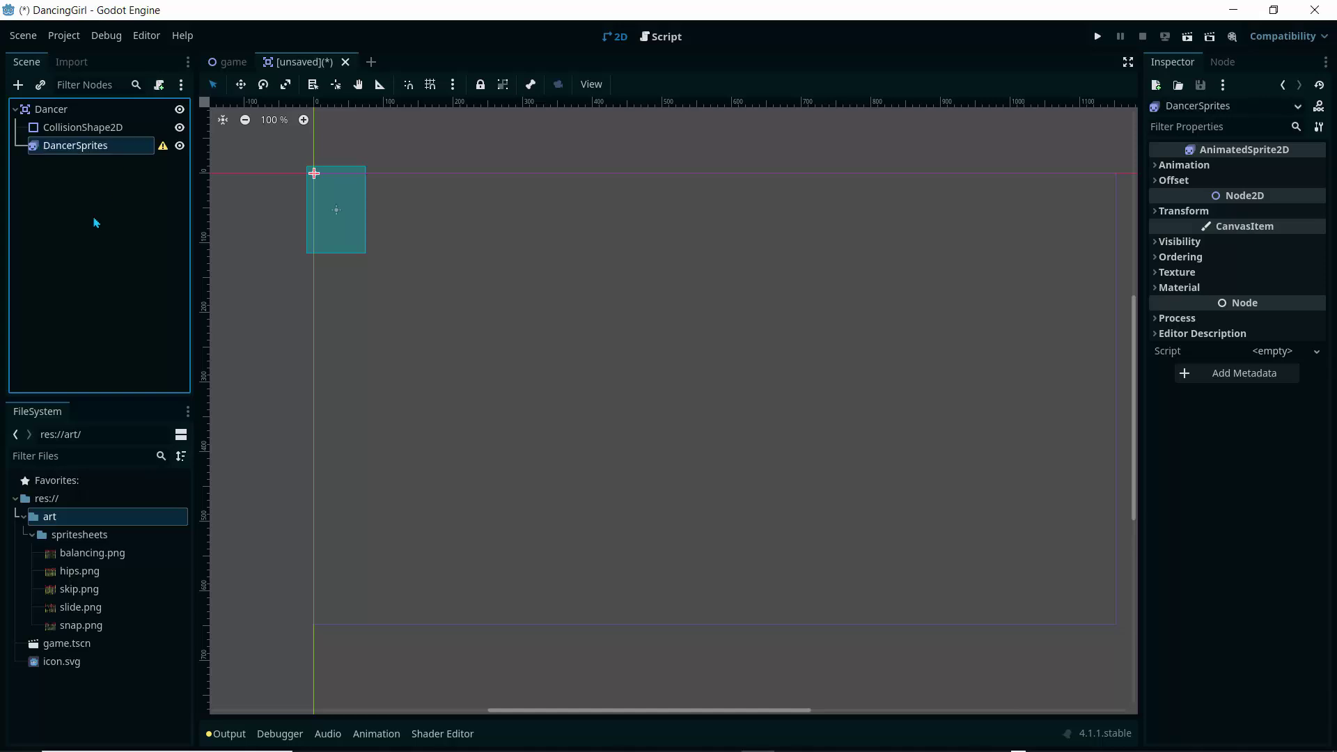
pyautogui.click(87, 223)
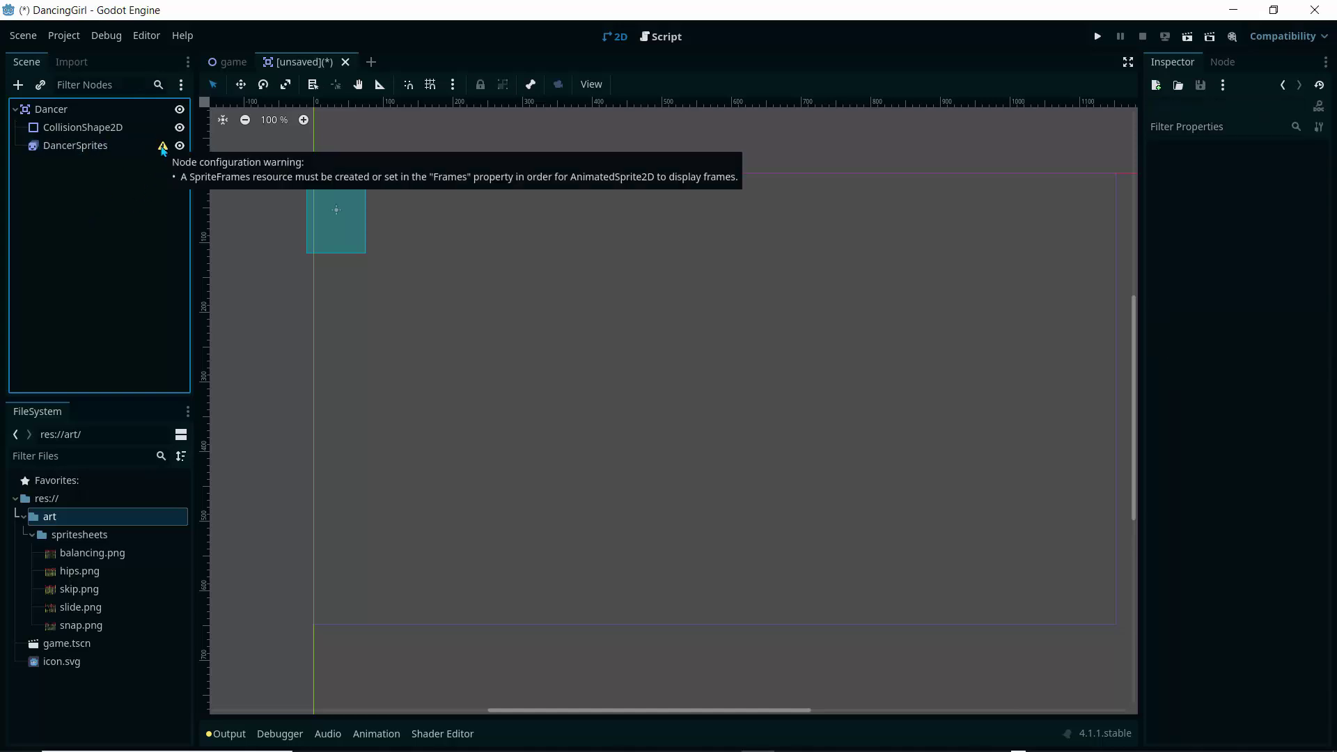
pyautogui.click(162, 150)
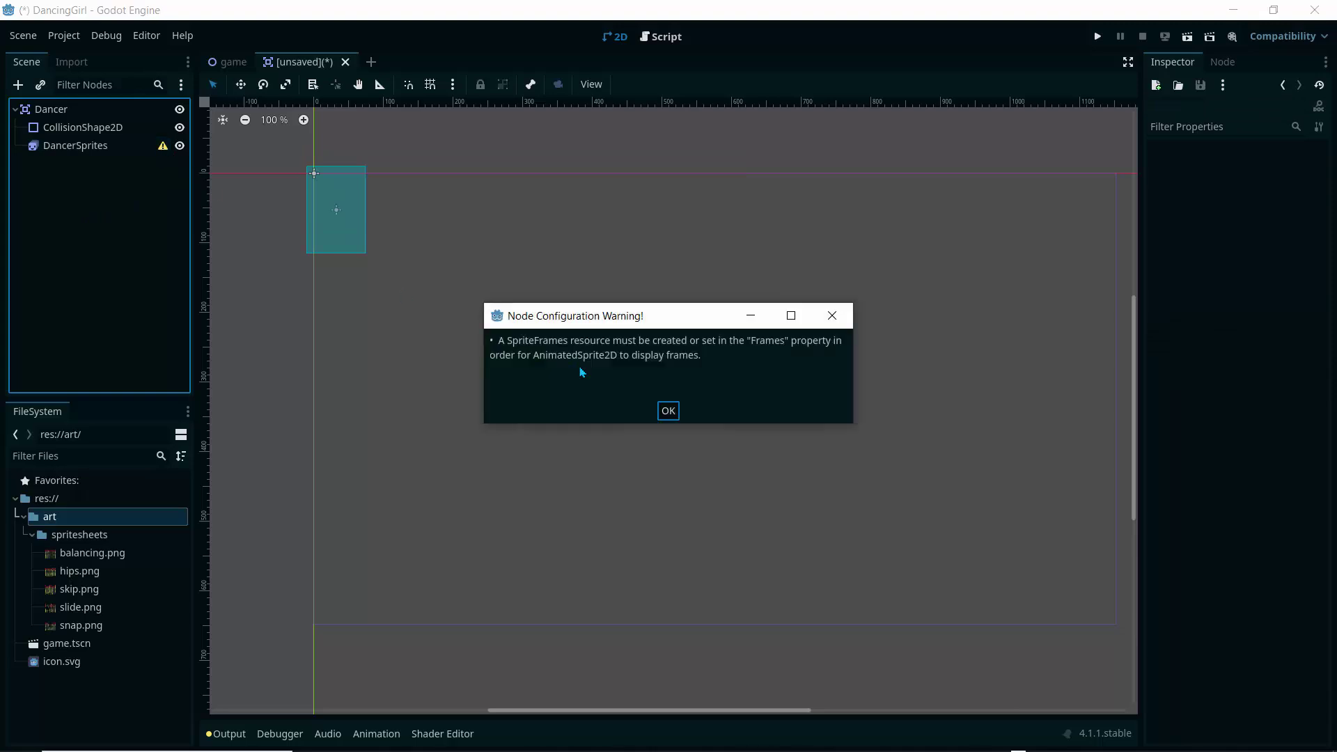
pyautogui.click(831, 315)
# Step: Give DancerSprites a new SpriteFrames resource with balancing.png as a default-animation frame
pyautogui.click(63, 149)
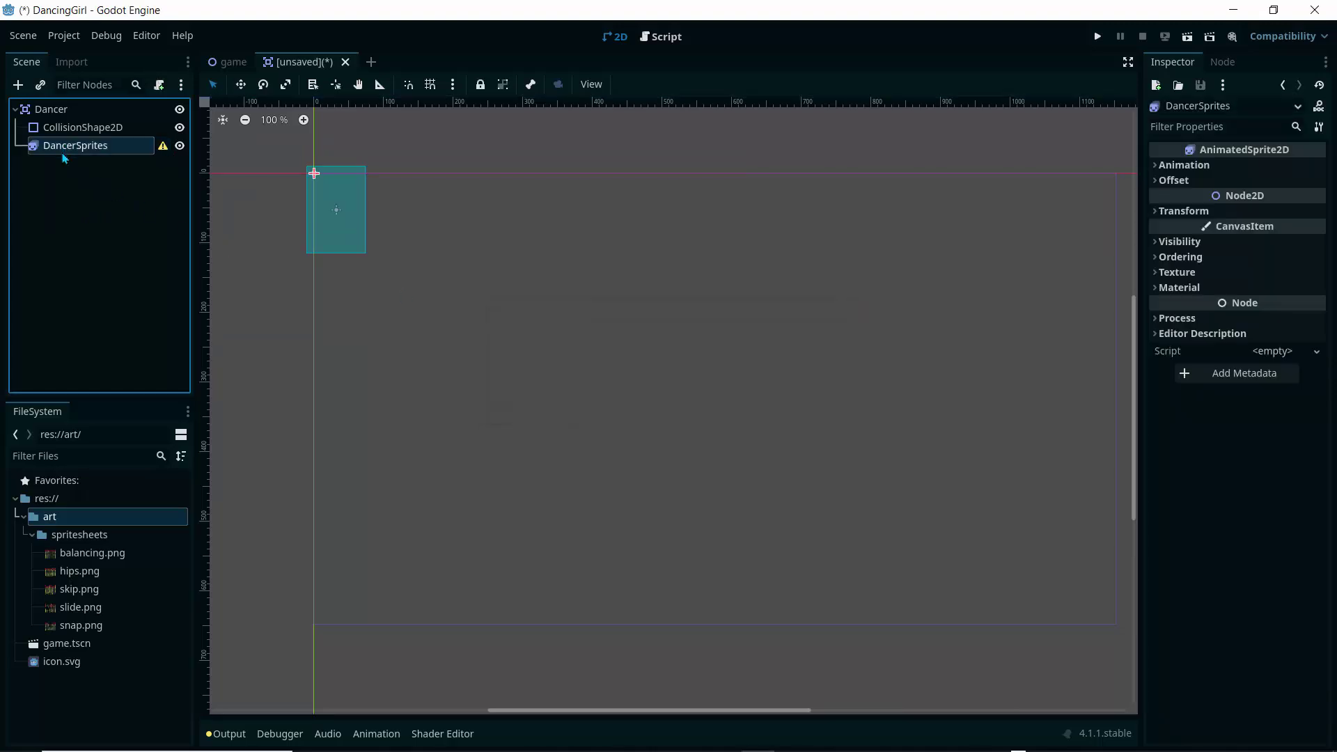
pyautogui.click(1157, 166)
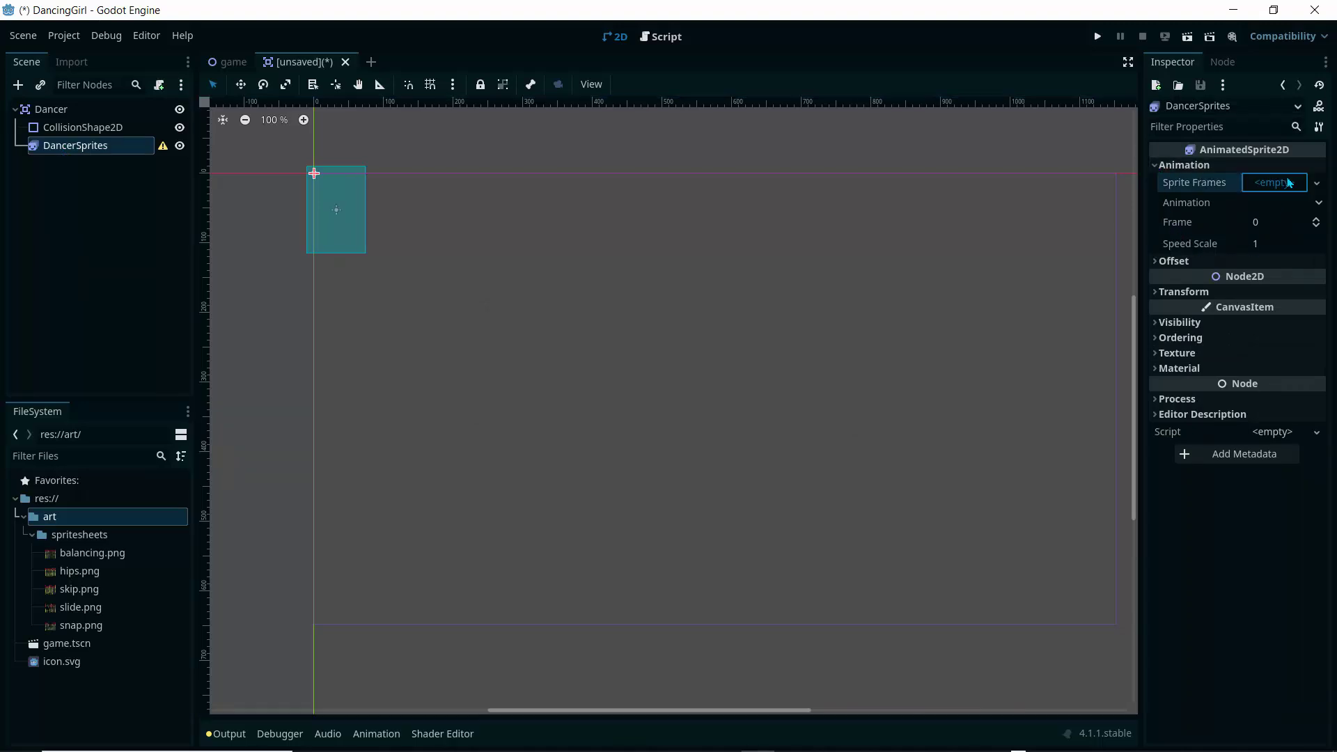
pyautogui.click(1289, 183)
pyautogui.click(1271, 205)
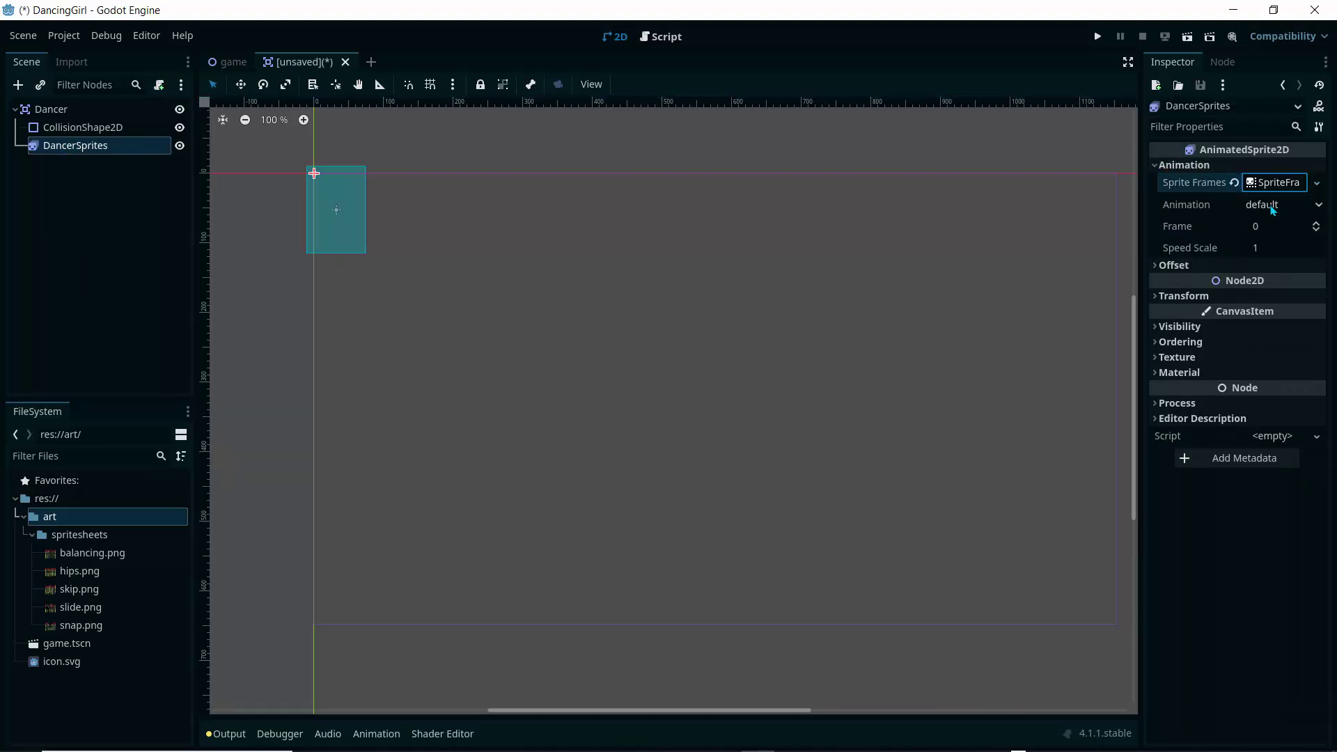
pyautogui.click(1268, 183)
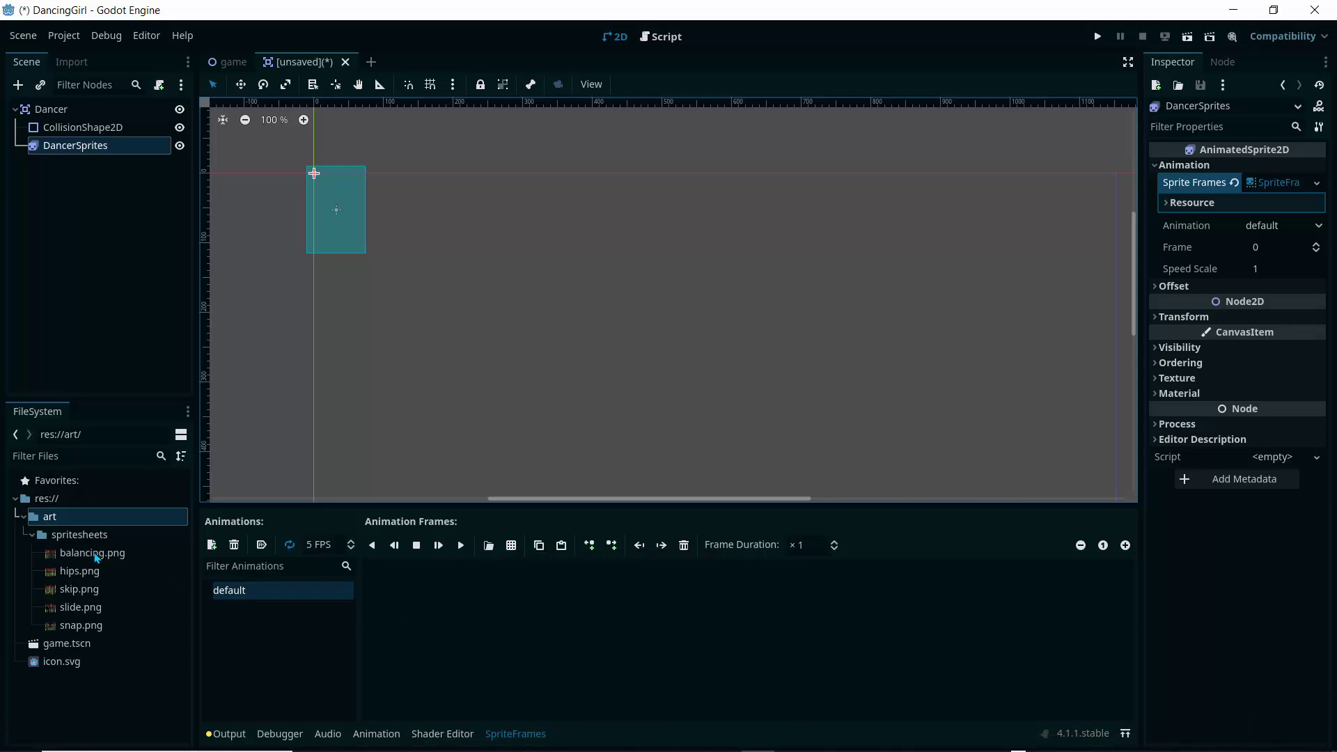
pyautogui.moveTo(95, 553); pyautogui.dragTo(471, 637)
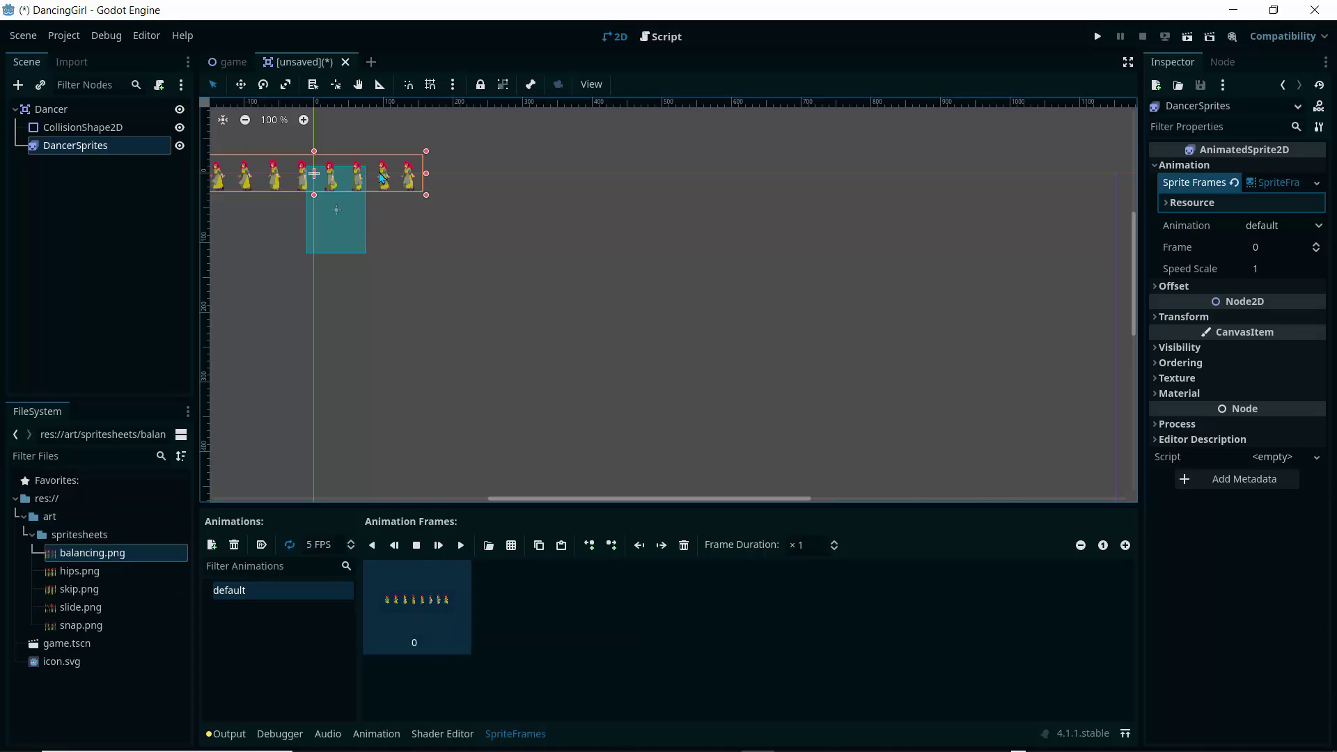
pyautogui.moveTo(381, 178); pyautogui.dragTo(548, 295)
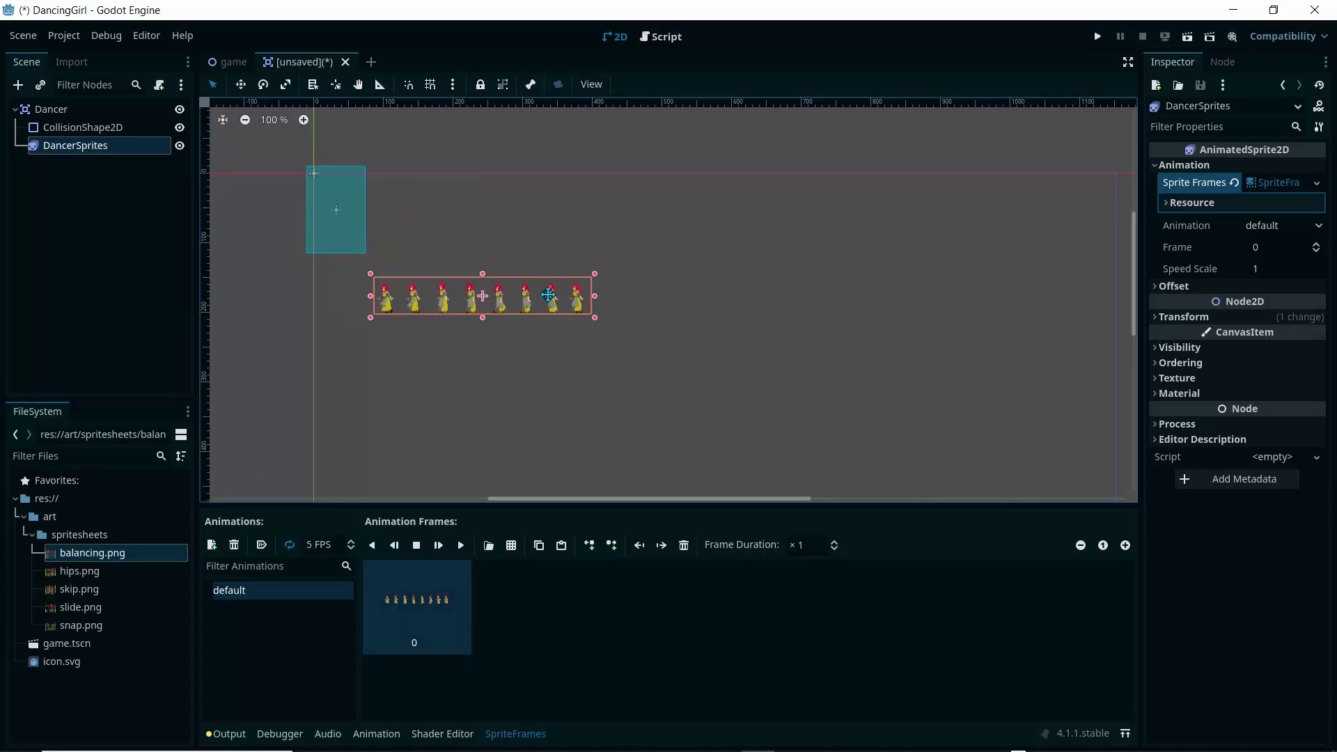
# Step: Delete the DancerSprites node and remove frame 0 from the default animation
pyautogui.press('Delete')
pyautogui.click(632, 391)
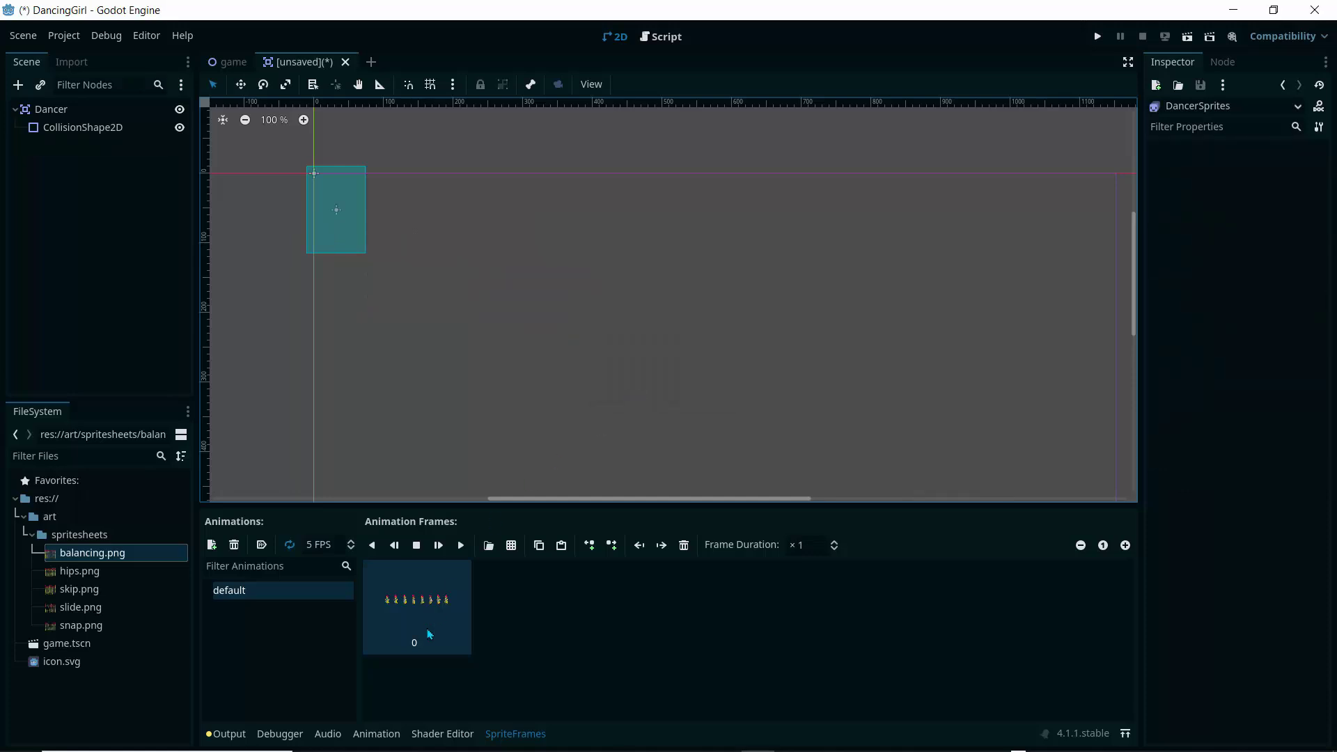
pyautogui.click(421, 635)
pyautogui.press('Delete')
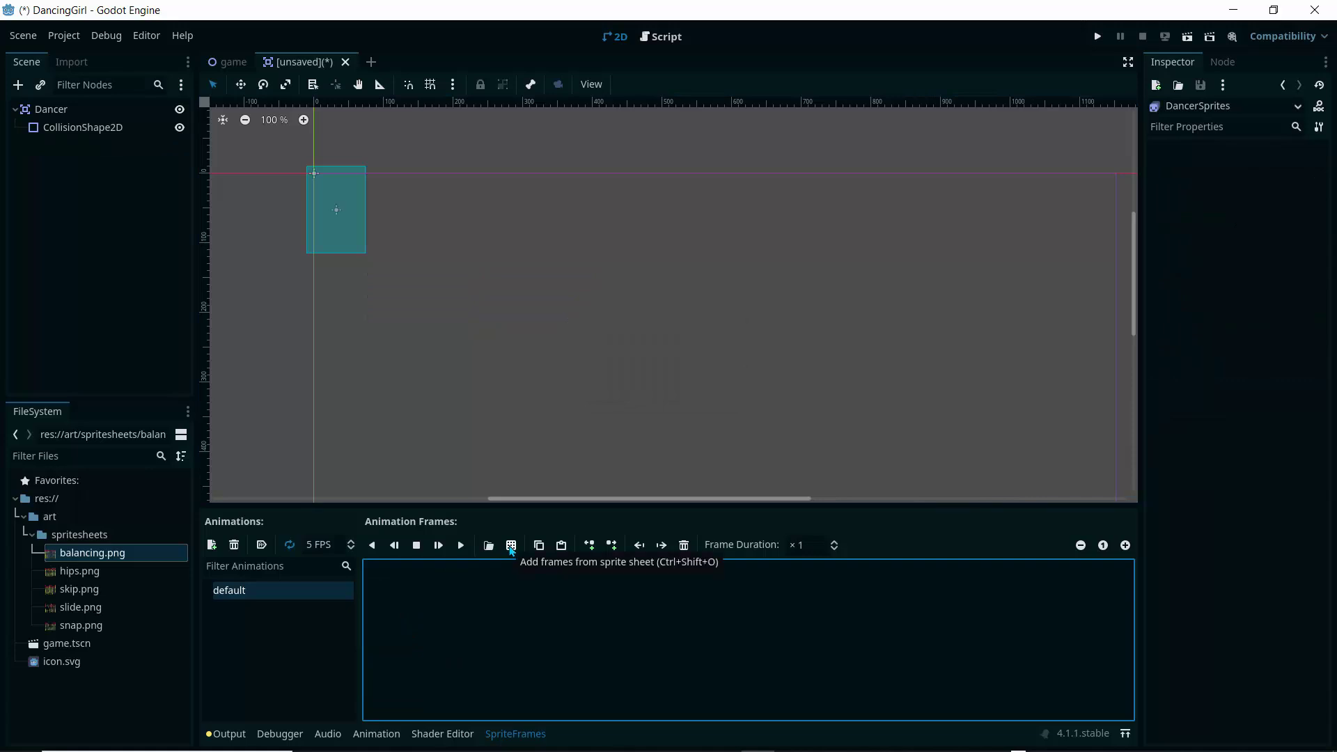
# Step: Load balancing.png from art/spritesheets as a sprite sheet and zoom into its preview
pyautogui.click(511, 550)
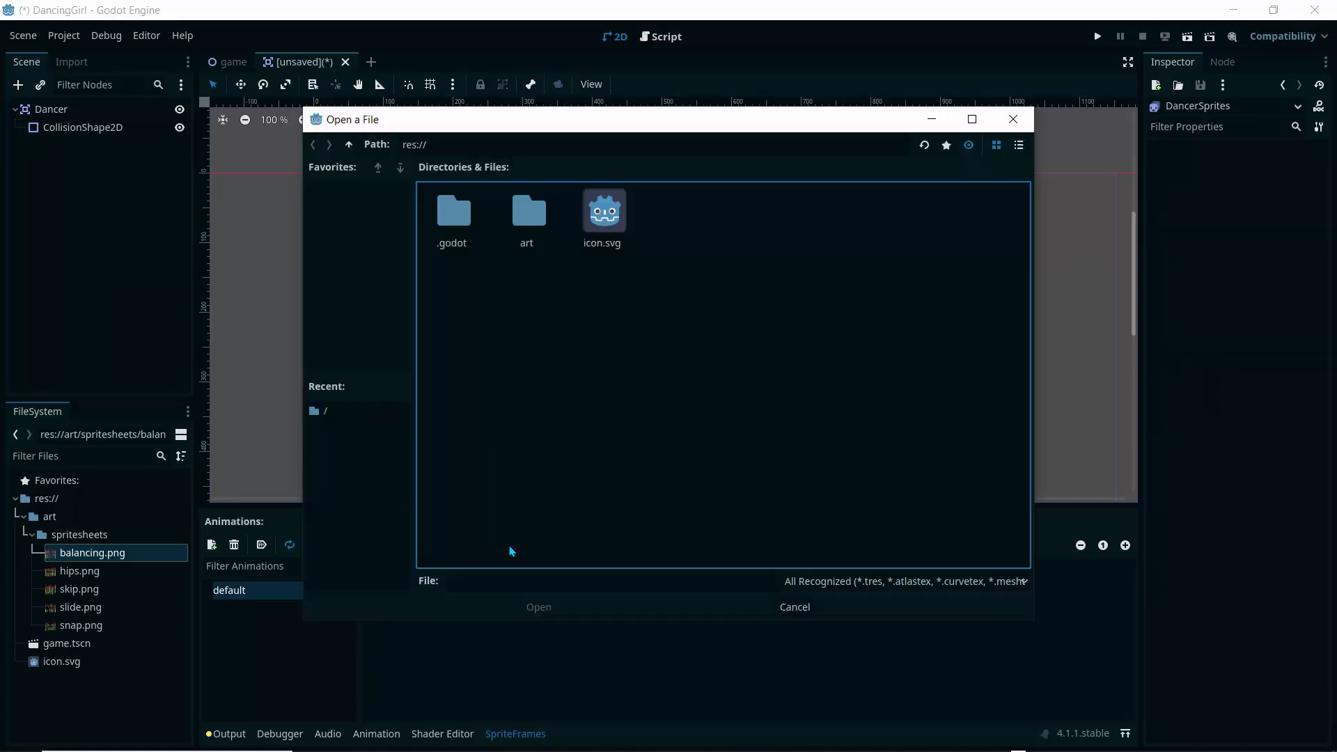
pyautogui.doubleClick(535, 214)
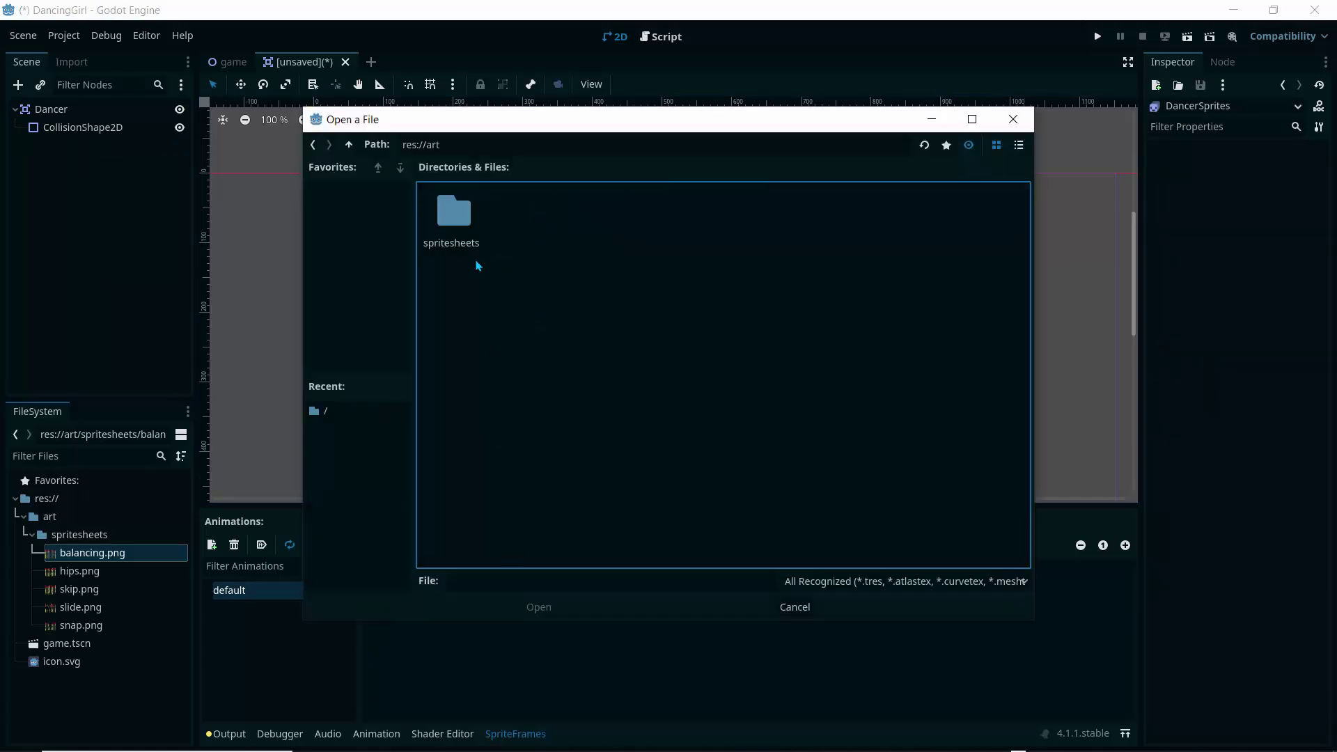
pyautogui.doubleClick(452, 220)
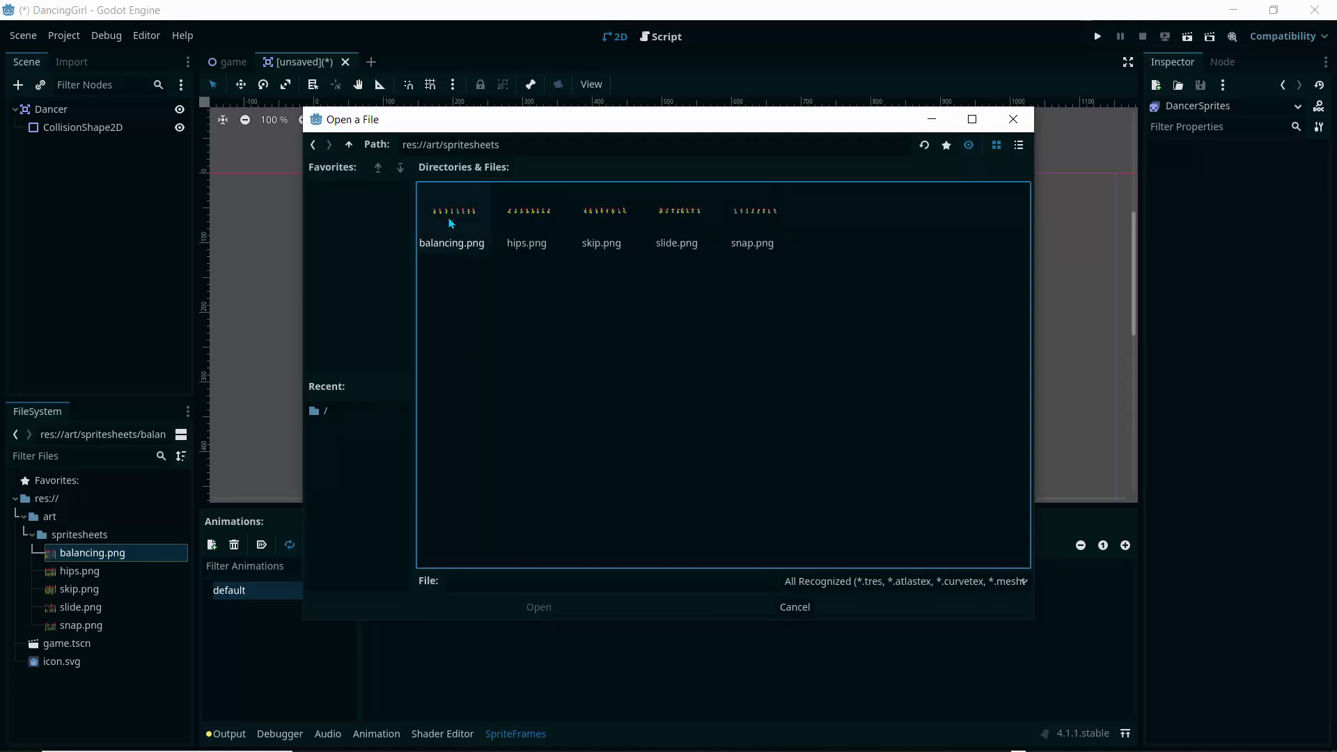
pyautogui.click(452, 222)
pyautogui.click(545, 607)
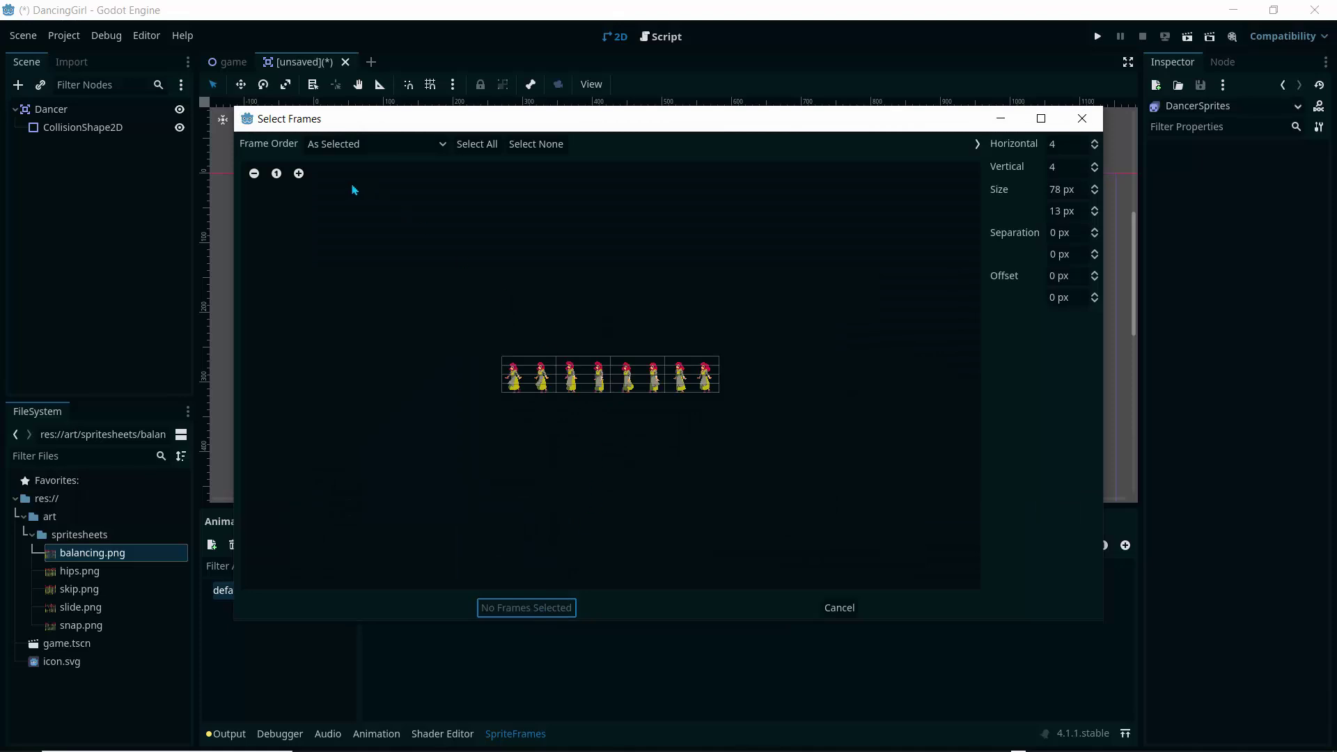
pyautogui.click(298, 174)
pyautogui.click(298, 173)
pyautogui.click(299, 173)
pyautogui.click(298, 173)
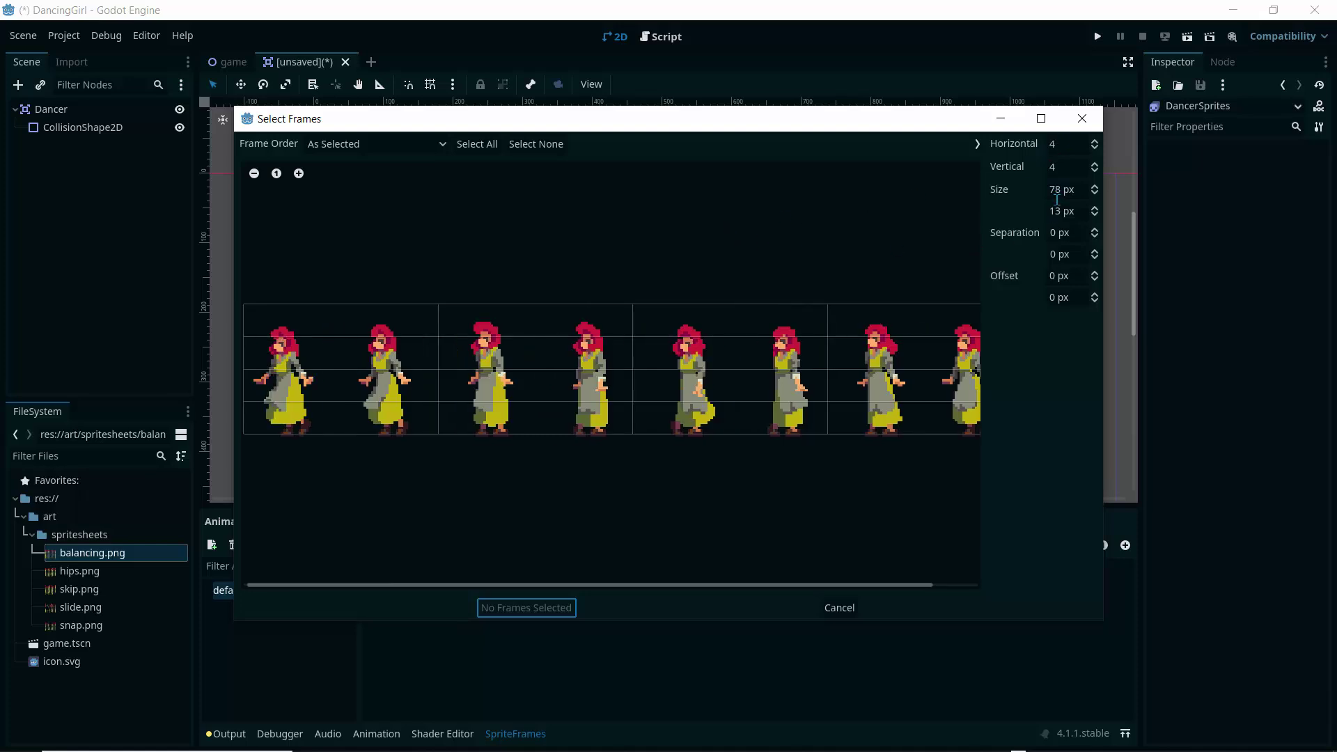
# Step: Set the frame grid to 8 horizontal by 1 vertical
pyautogui.click(1057, 147)
pyautogui.doubleClick(1057, 146)
pyautogui.write('8')
pyautogui.press('Return')
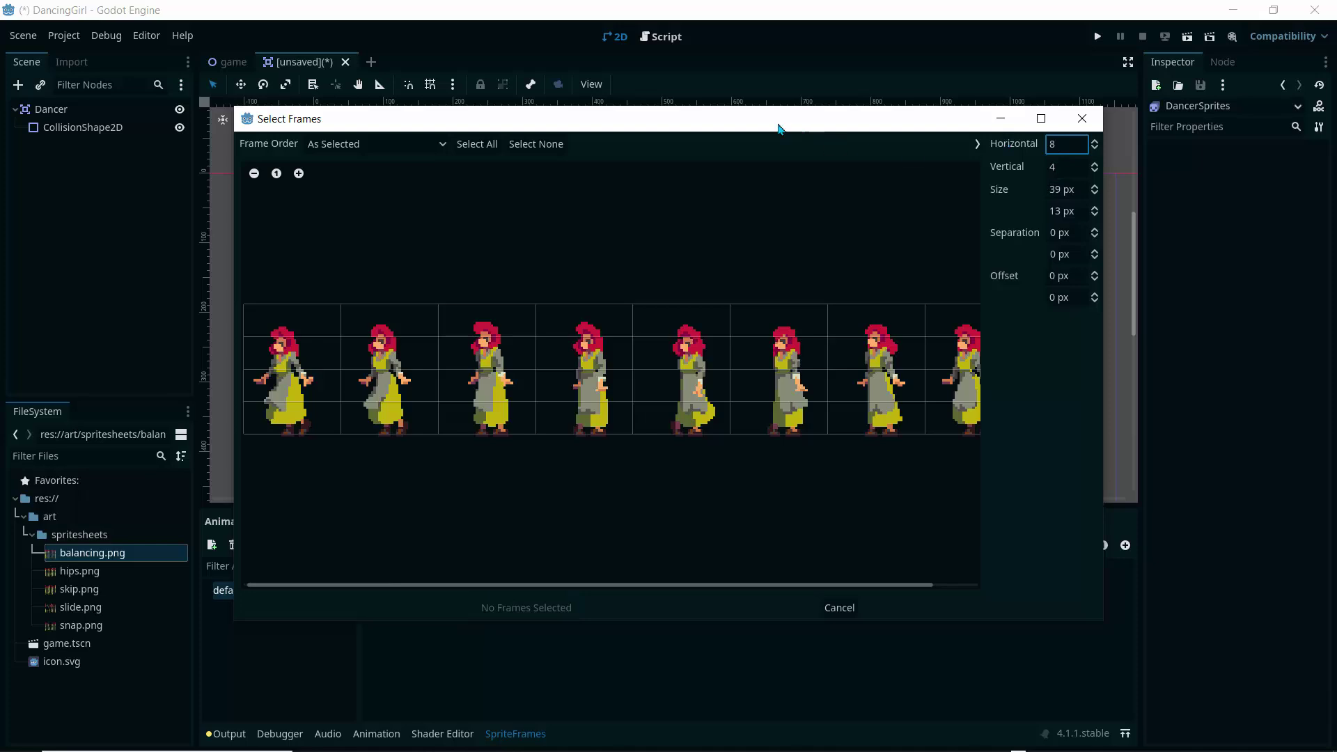
pyautogui.scroll(-1, 660, 297)
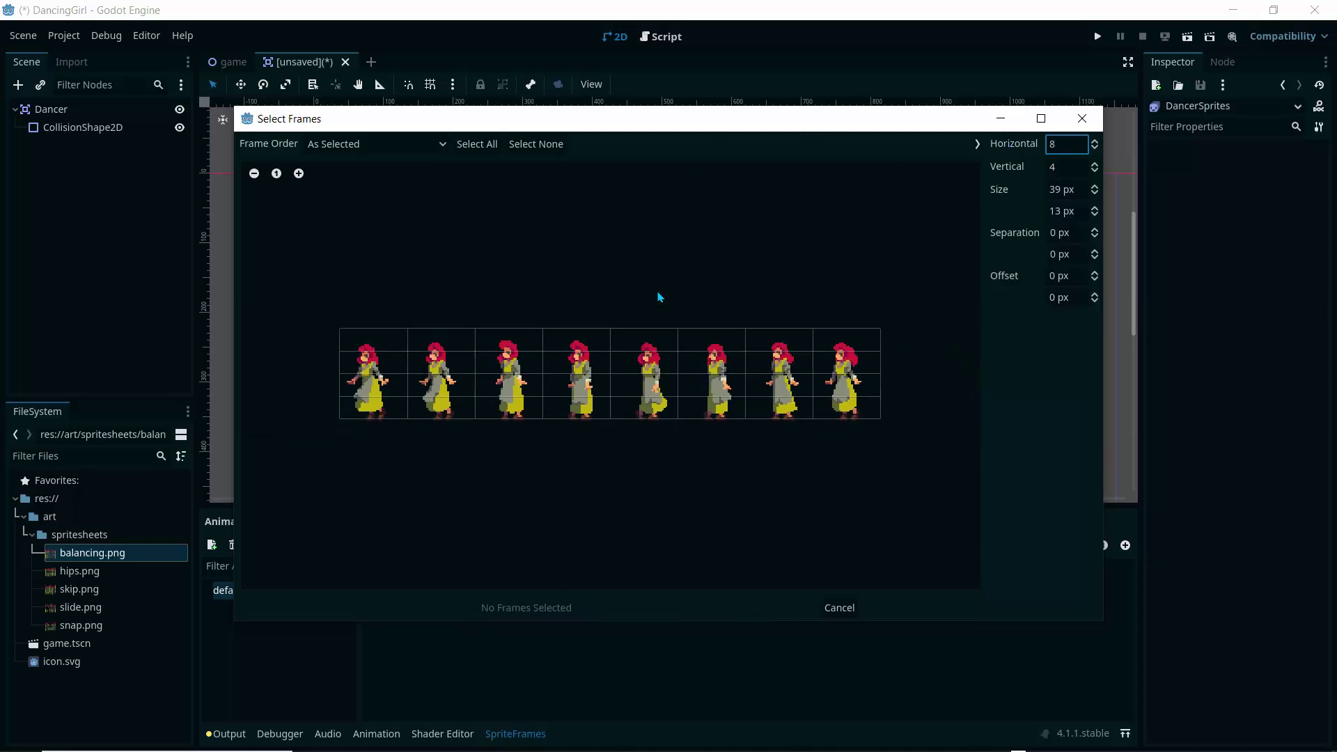
pyautogui.scroll(1, 660, 296)
pyautogui.click(1056, 170)
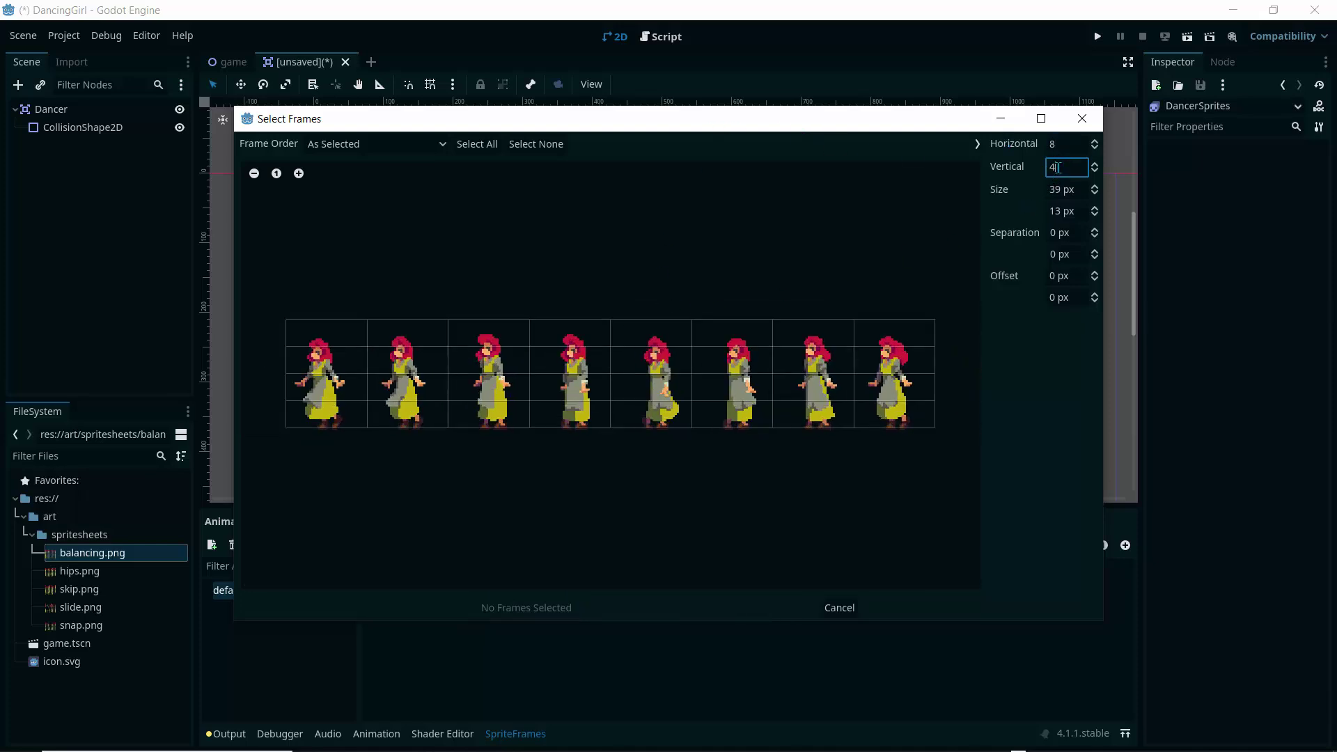
pyautogui.write('1')
pyautogui.press('Return')
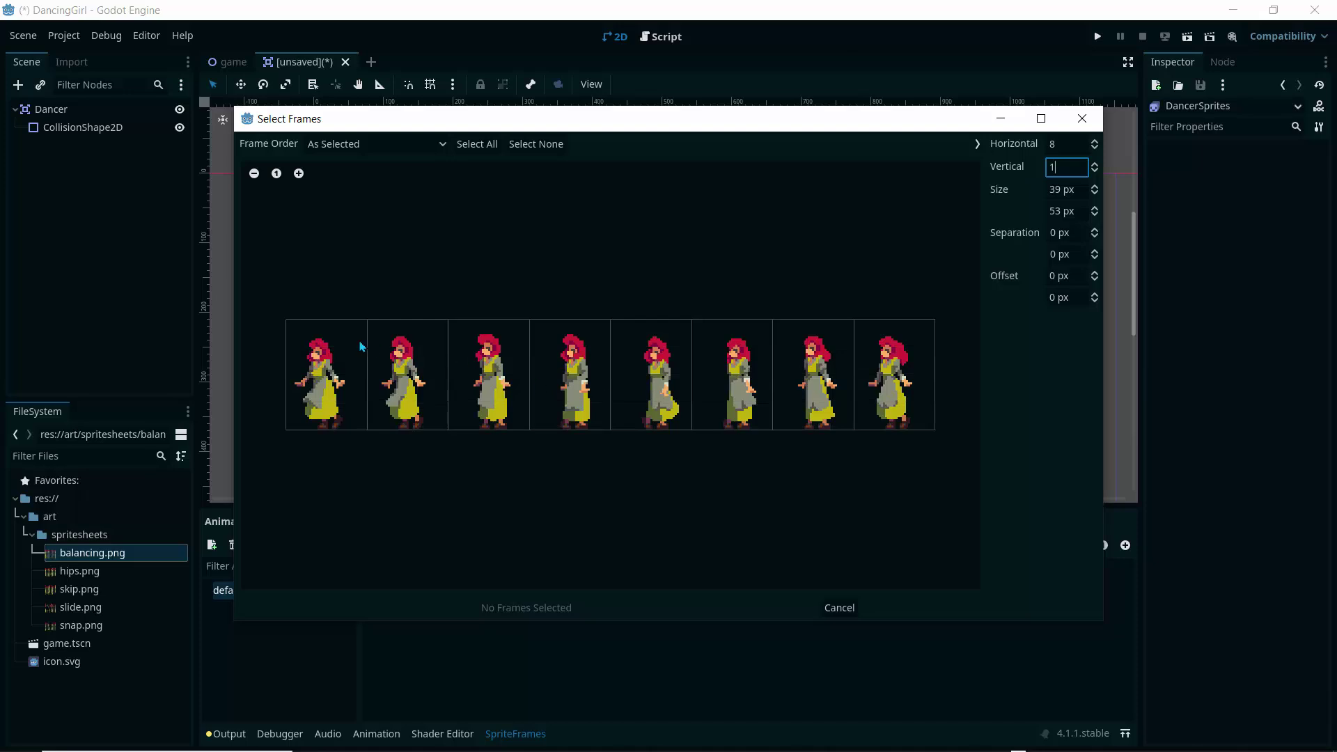
# Step: Select all eight frames and add them to the default animation
pyautogui.click(326, 353)
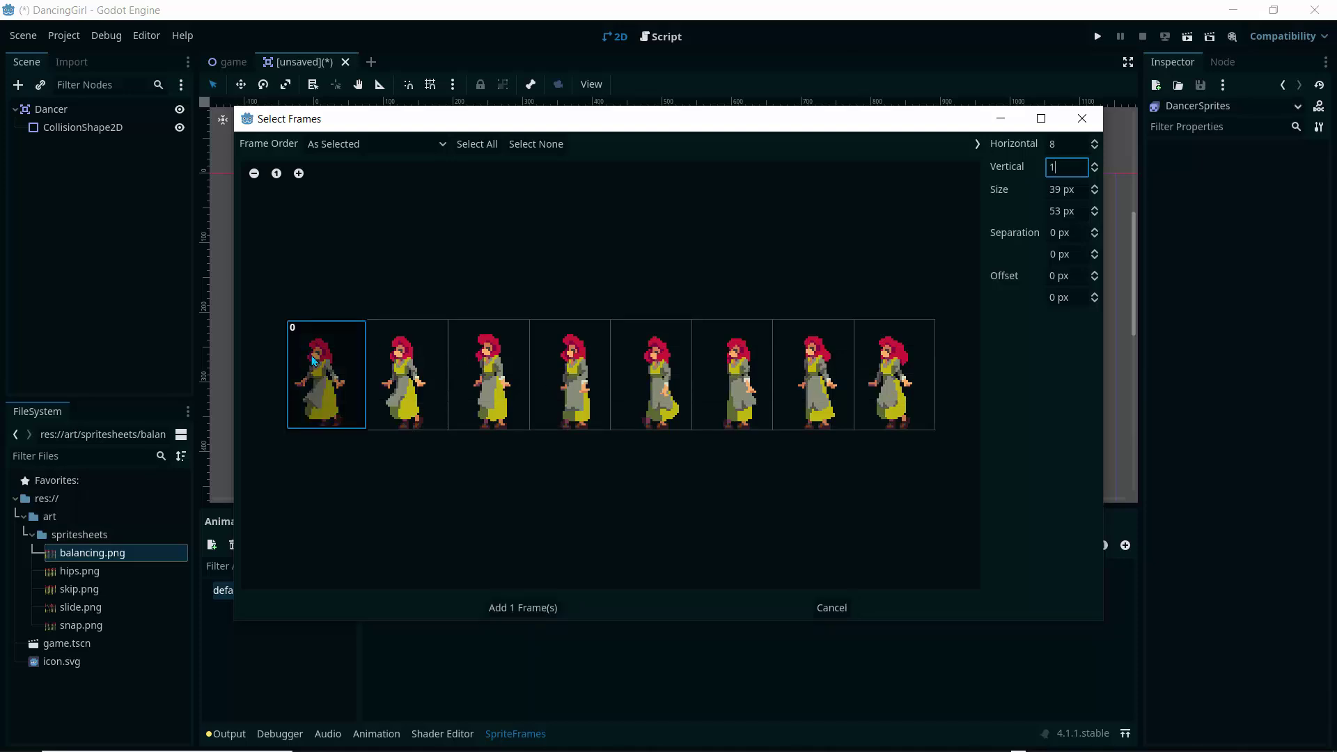
pyautogui.keyDown('shift'); pyautogui.click(891, 380); pyautogui.keyUp('shift')
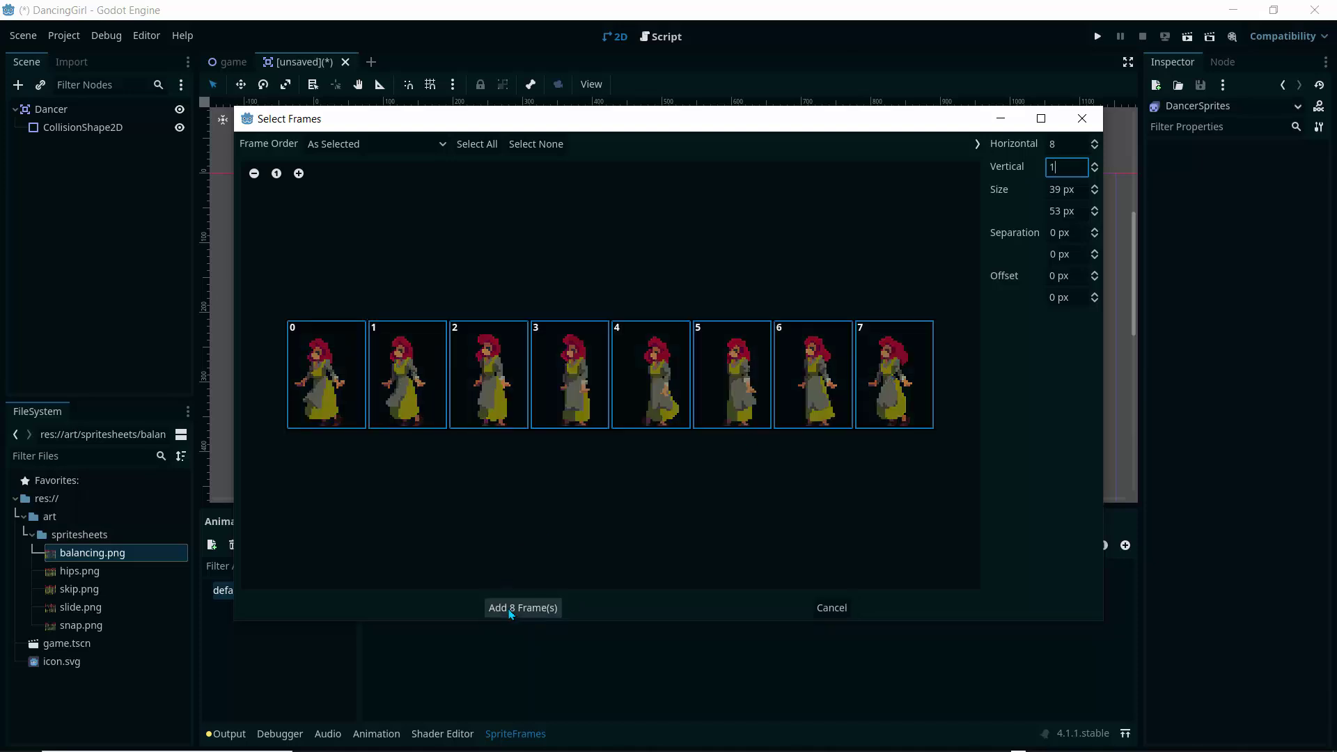
pyautogui.click(519, 608)
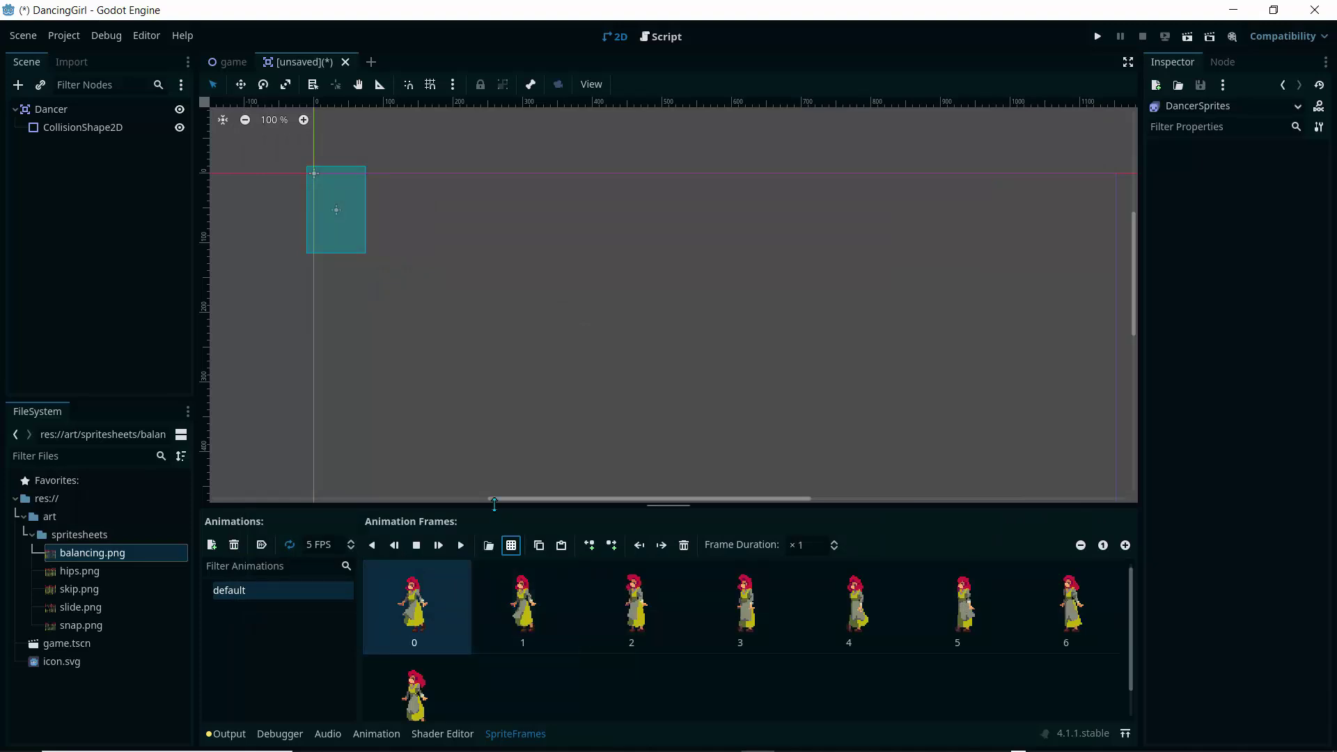
# Step: Enlarge the SpriteFrames panel and rename the 'default' animation to 'balancing'
pyautogui.moveTo(495, 505); pyautogui.dragTo(495, 393)
pyautogui.doubleClick(239, 479)
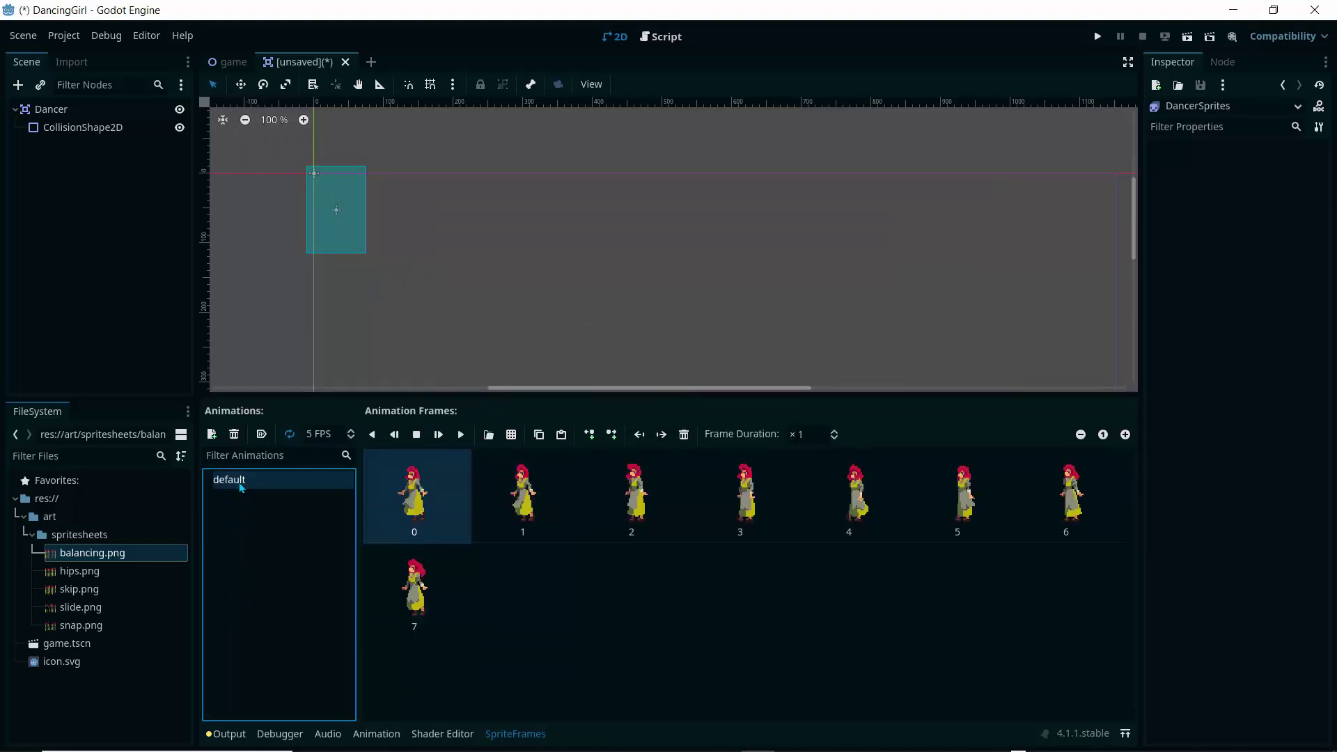
pyautogui.moveTo(258, 481); pyautogui.dragTo(206, 486)
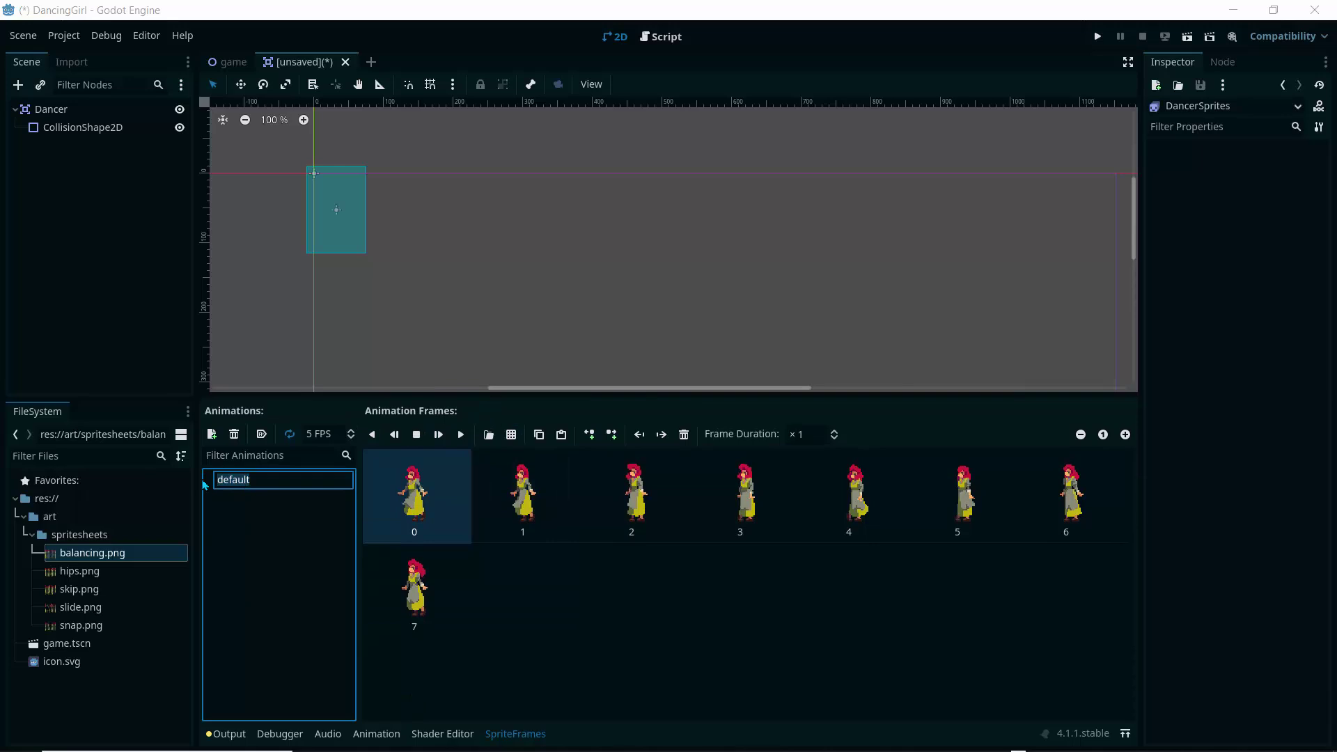
pyautogui.write('balancing')
pyautogui.press('Return')
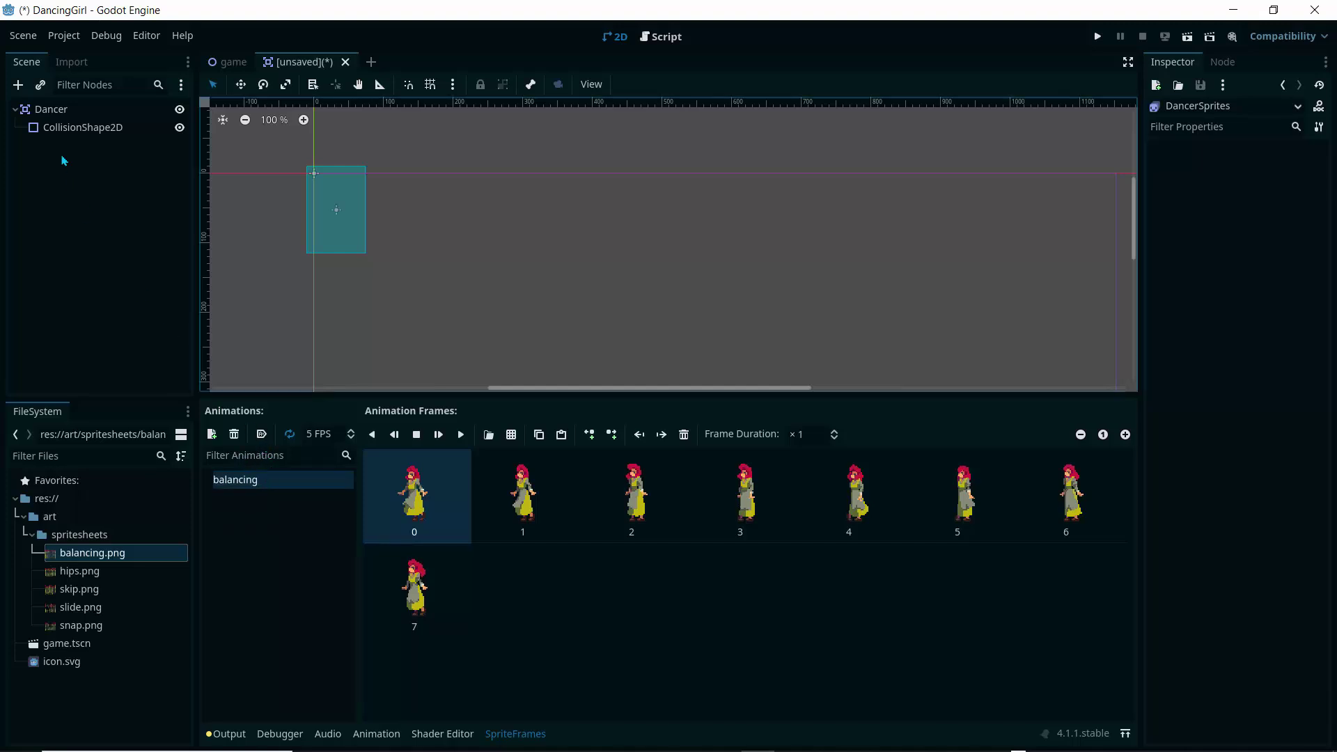
# Step: Check the Dancer and CollisionShape2D nodes in the Scene dock, glancing at the game scene
pyautogui.click(56, 130)
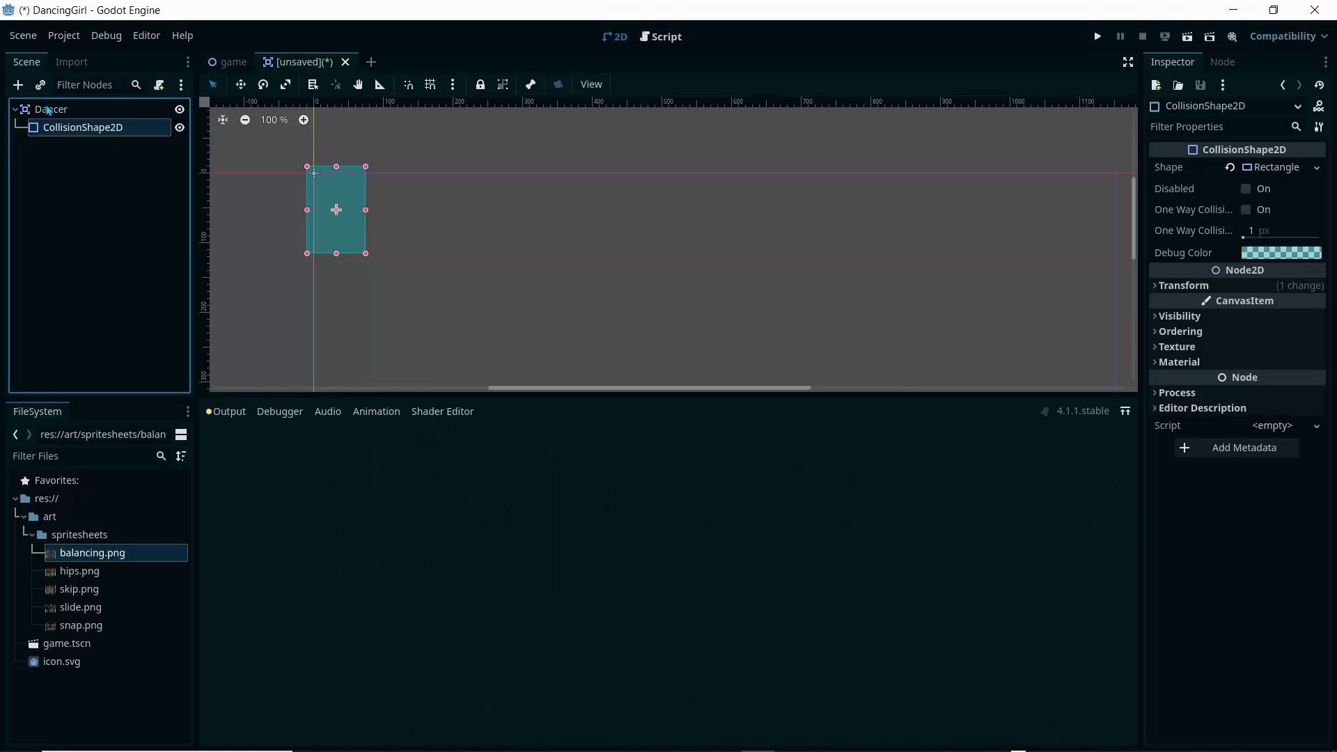
pyautogui.click(51, 109)
pyautogui.click(82, 128)
pyautogui.click(230, 62)
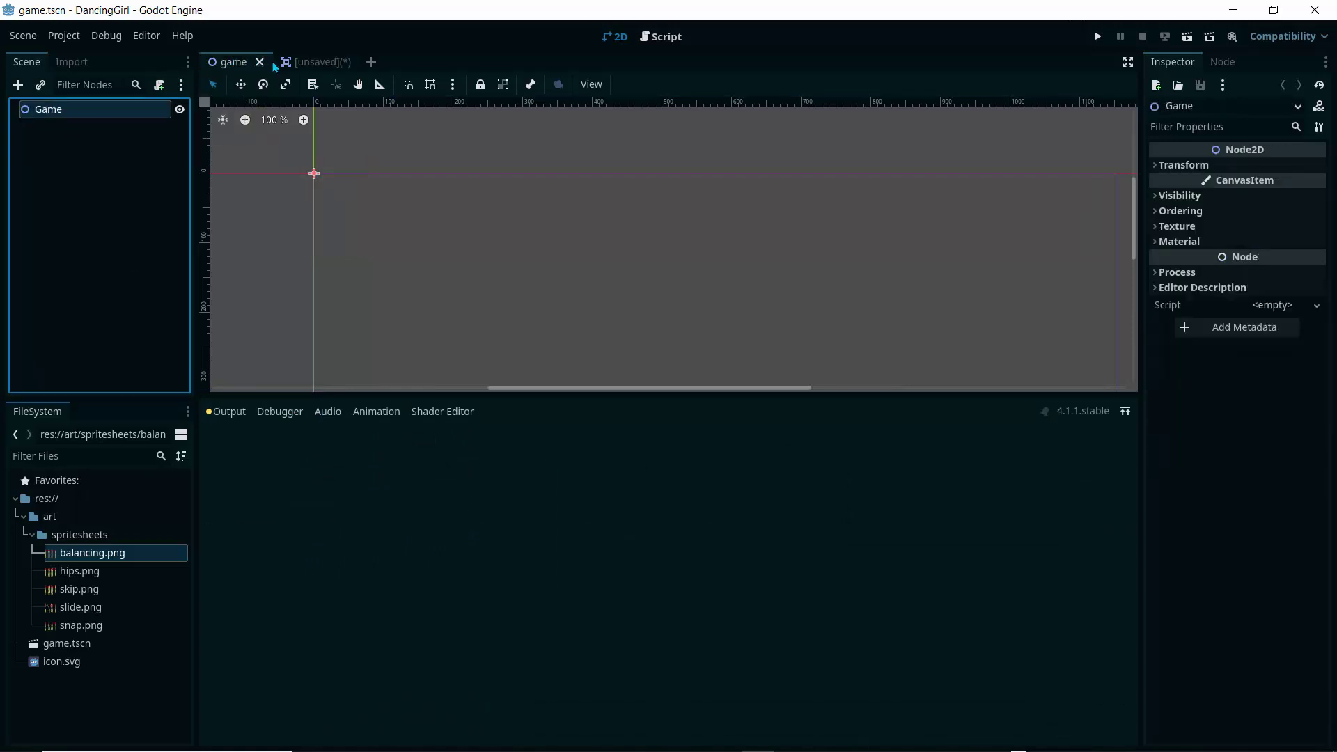
pyautogui.click(300, 62)
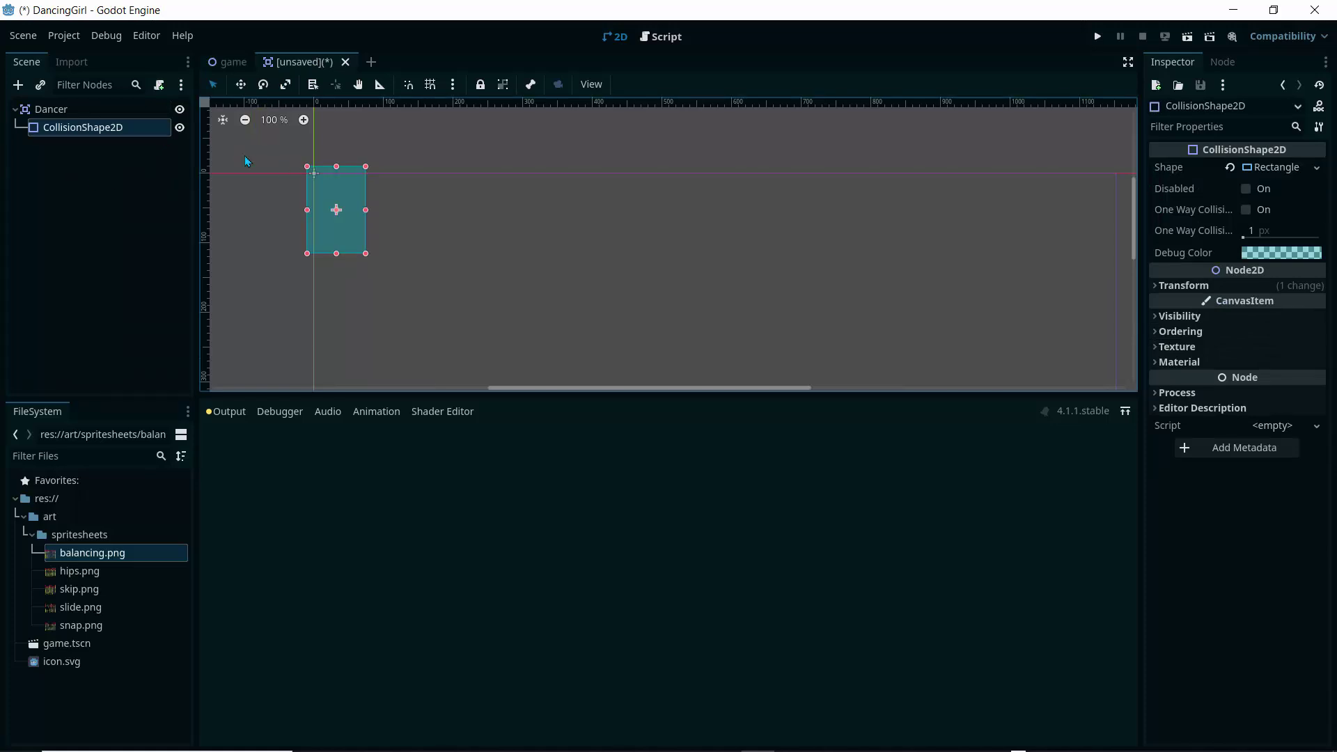
pyautogui.scroll(2, 244, 156)
pyautogui.click(56, 110)
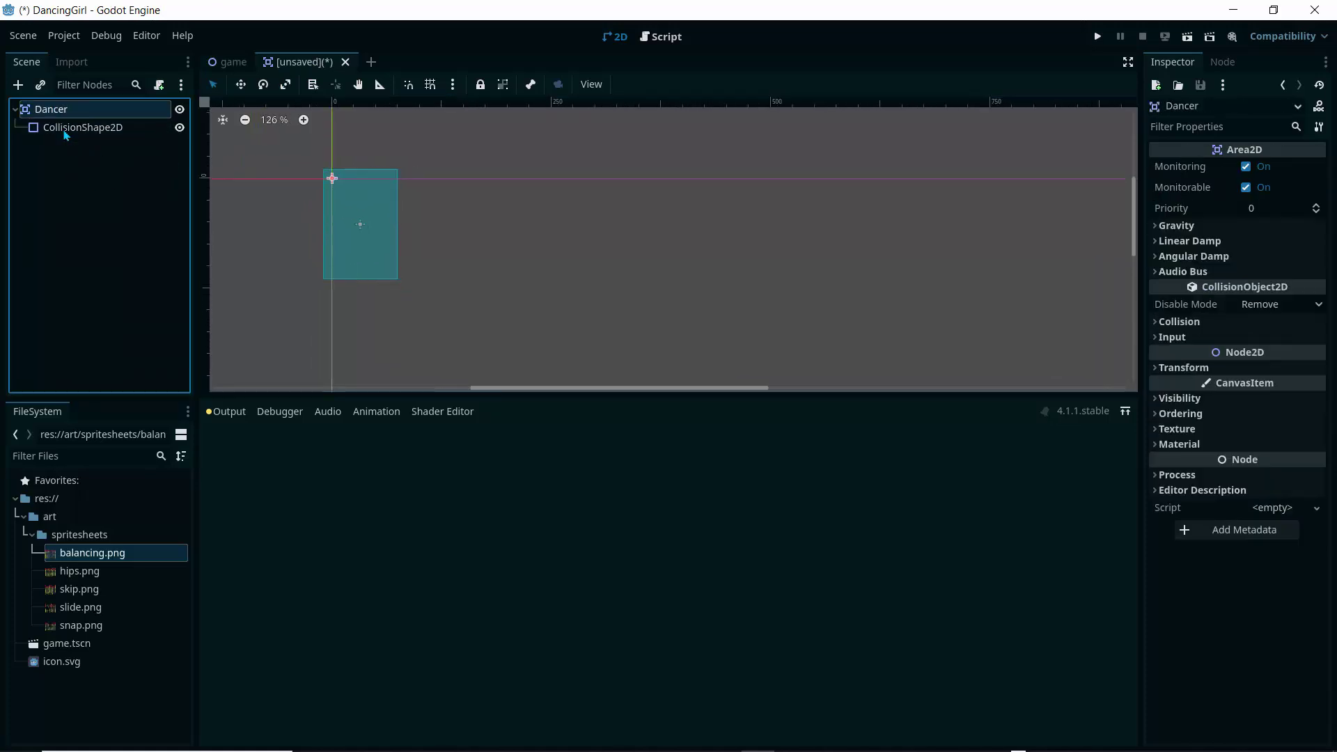
pyautogui.click(65, 133)
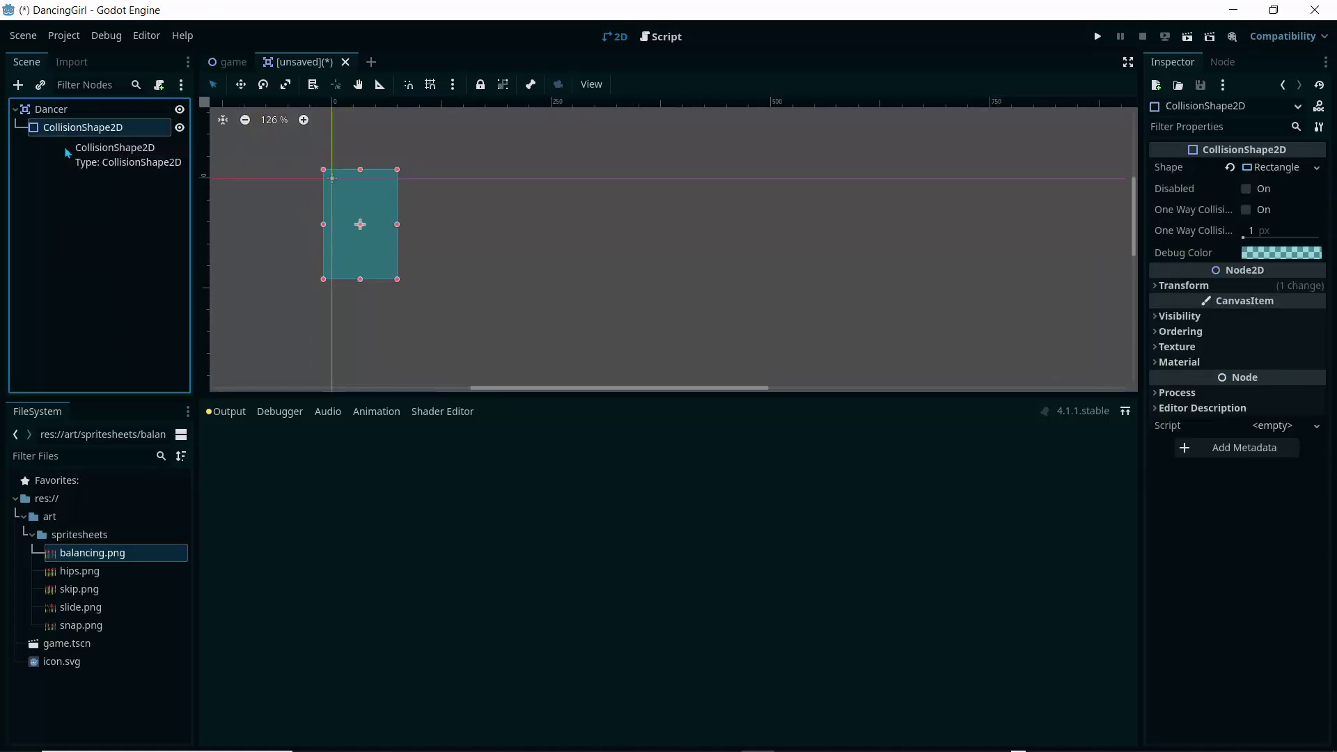
# Step: Add an AnimatedSprite2D child node under Dancer
pyautogui.click(52, 111)
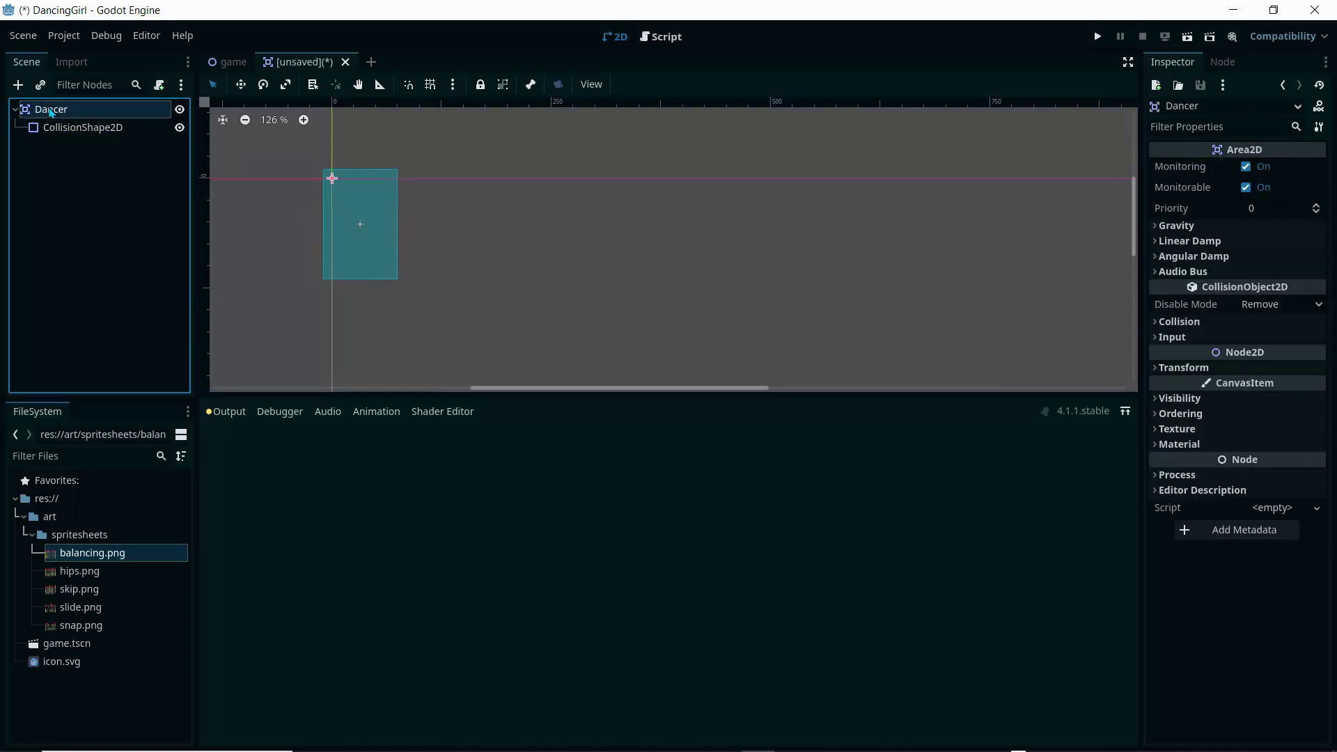
pyautogui.click(18, 85)
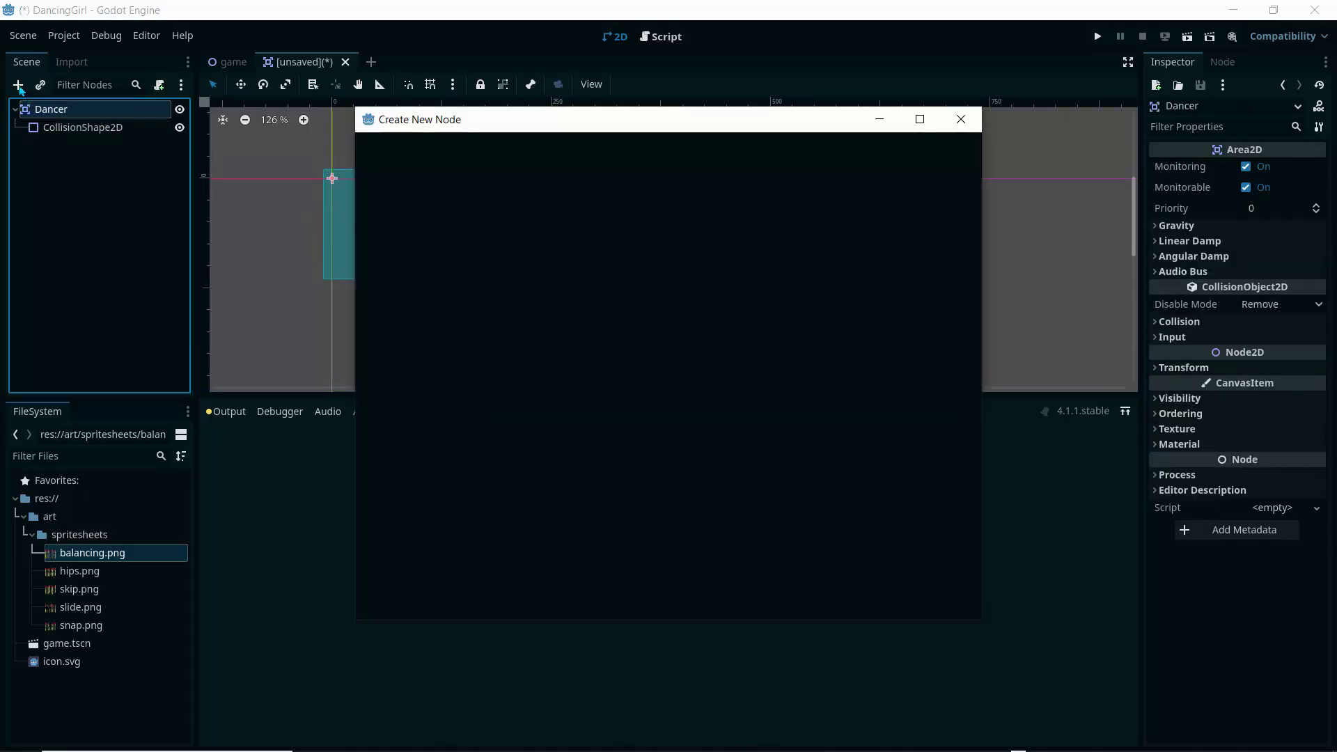
pyautogui.doubleClick(535, 342)
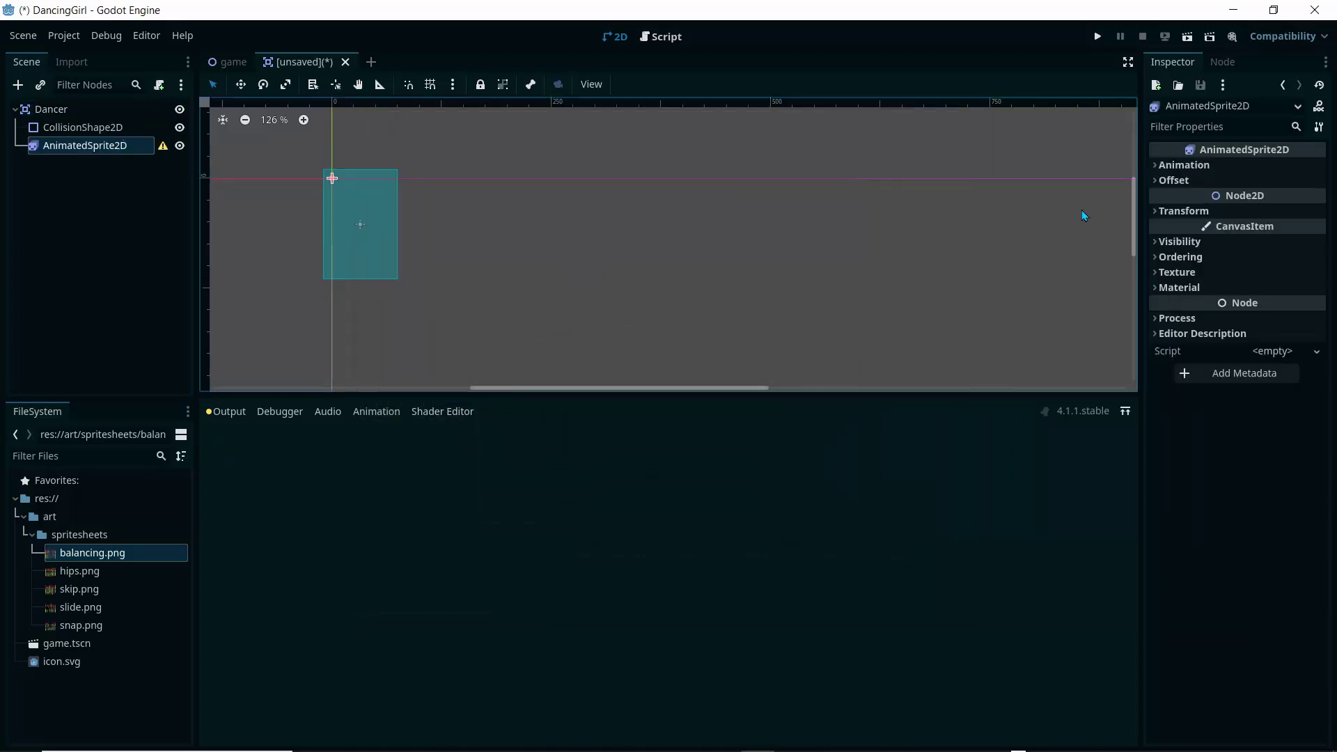
# Step: Give the sprite a New SpriteFrames resource and open it for editing
pyautogui.click(1184, 165)
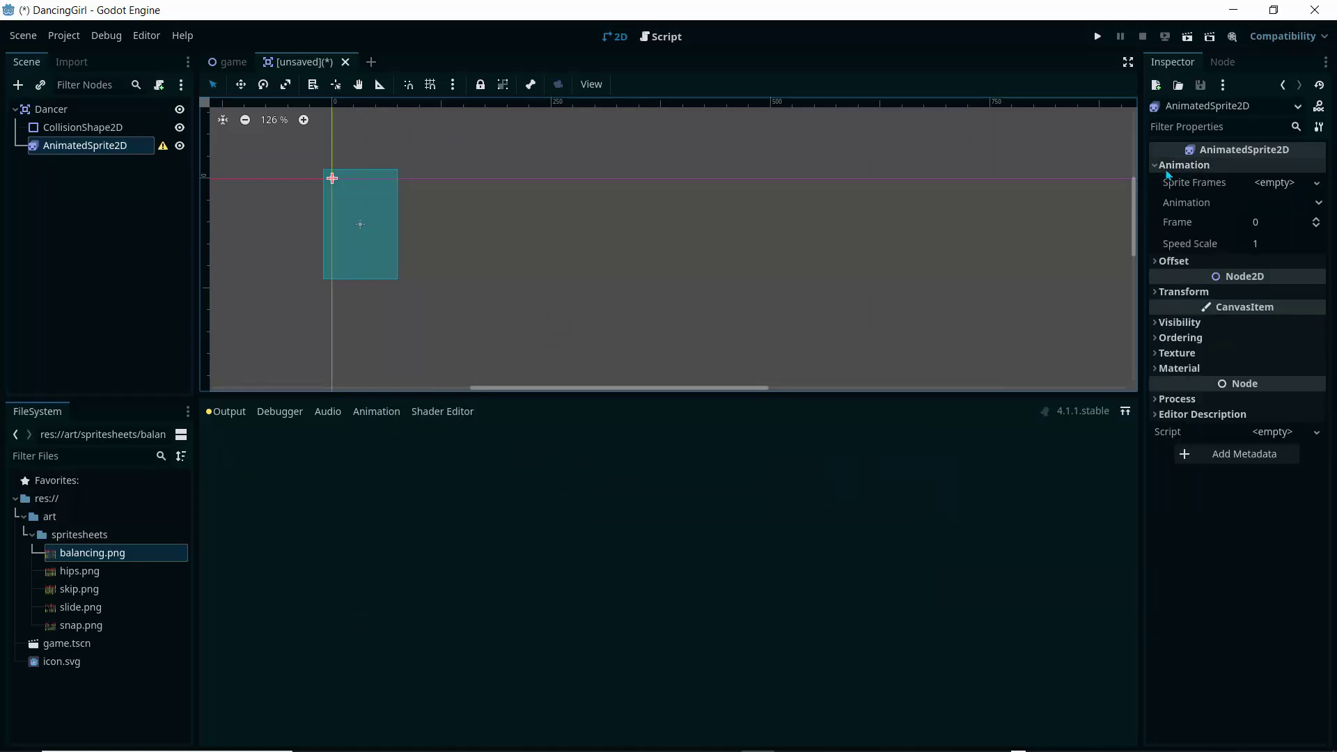
pyautogui.click(1284, 184)
pyautogui.click(1267, 199)
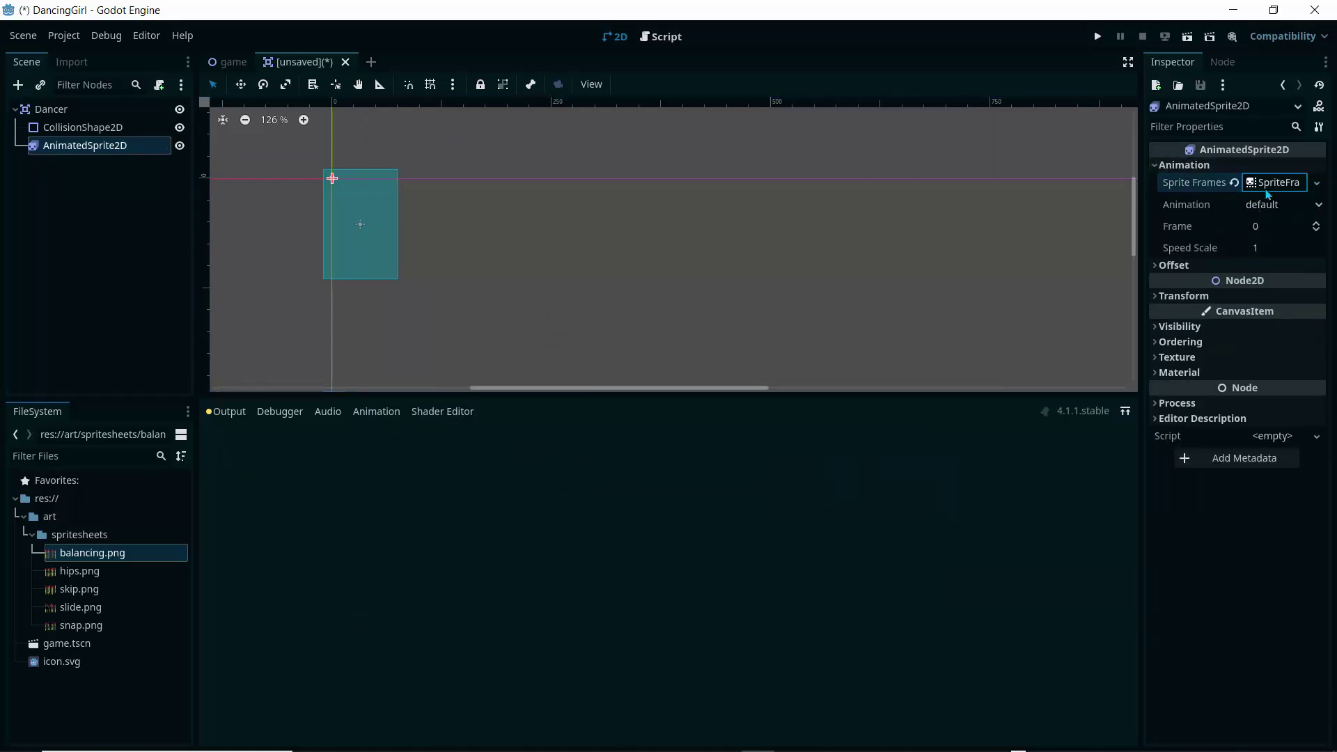
pyautogui.click(1267, 193)
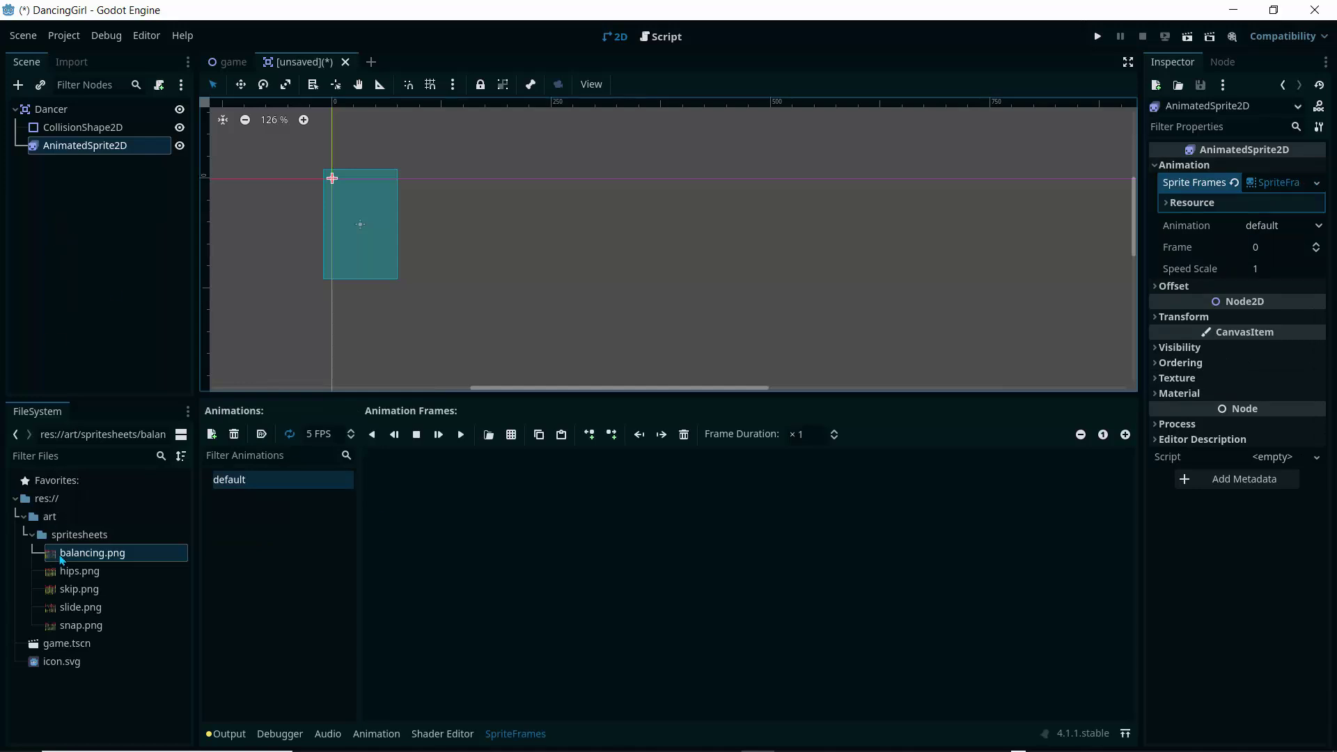
# Step: Open balancing.png as a sprite sheet and set the grid to 8 horizontal, 1 vertical
pyautogui.moveTo(74, 559); pyautogui.dragTo(112, 554)
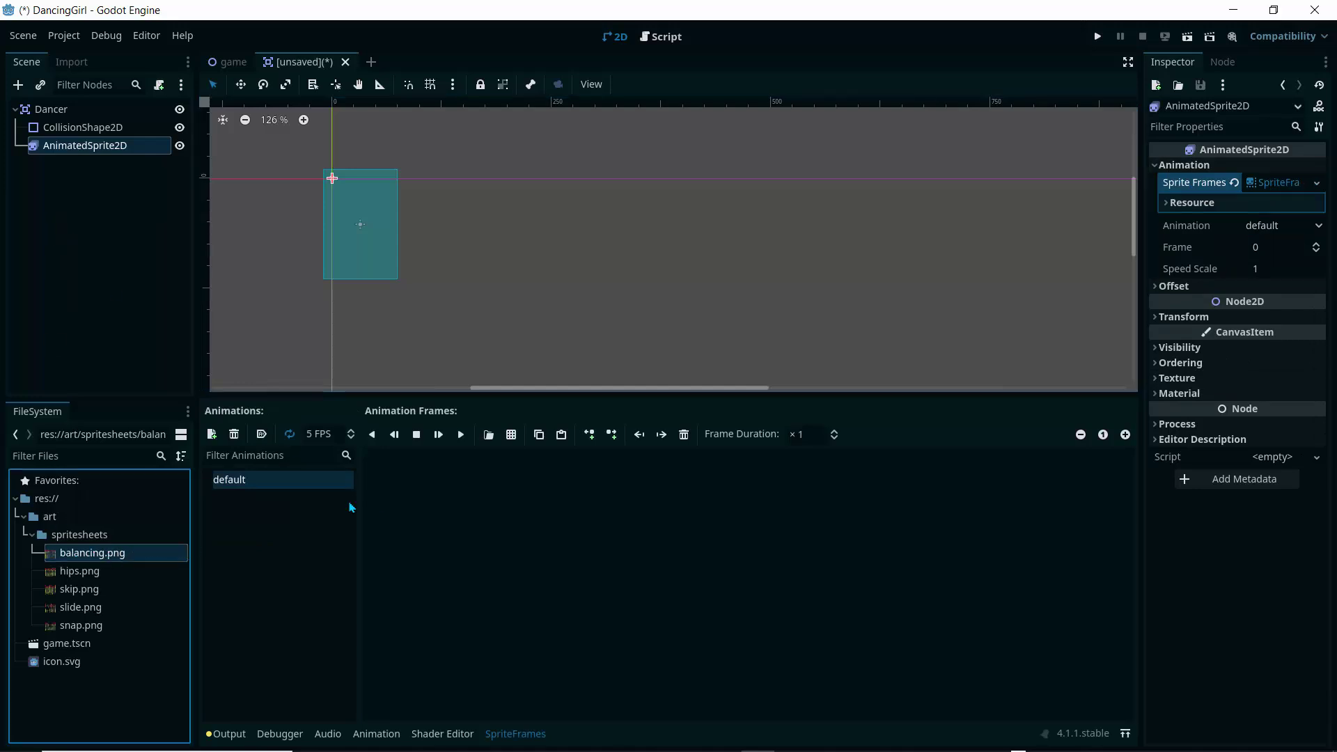
pyautogui.click(511, 435)
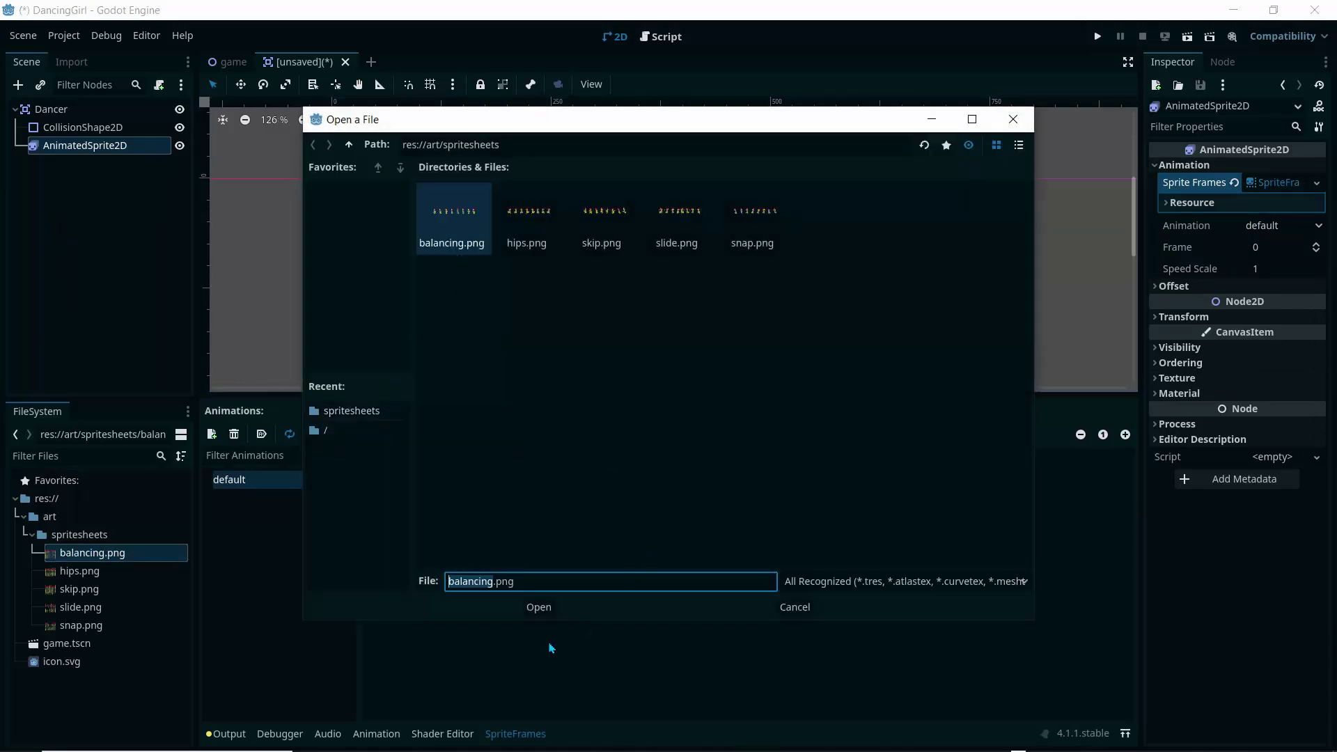
pyautogui.click(538, 615)
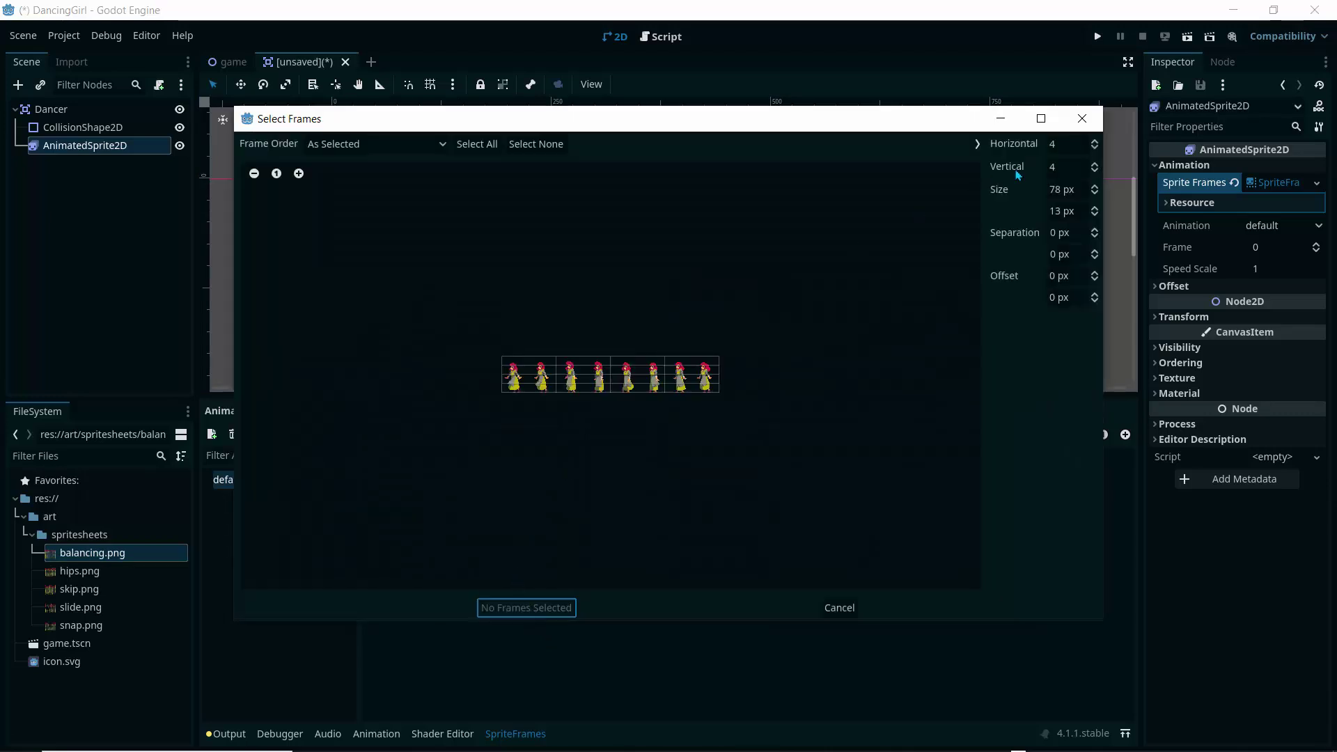
pyautogui.click(1063, 144)
pyautogui.press('BackSpace')
pyautogui.write('8')
pyautogui.press('Tab')
pyautogui.press('BackSpace')
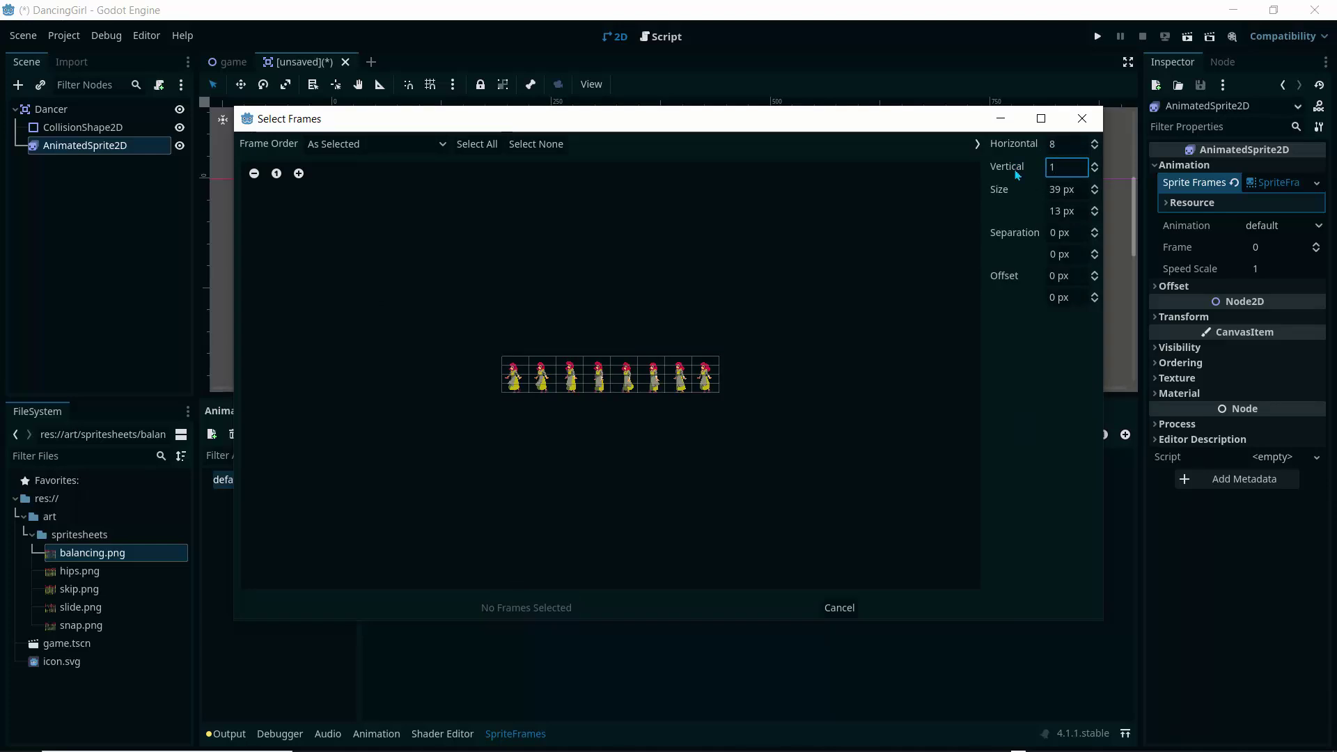
pyautogui.write('1')
# Step: Select all eight frames and add them to the sprite's default animation
pyautogui.click(515, 377)
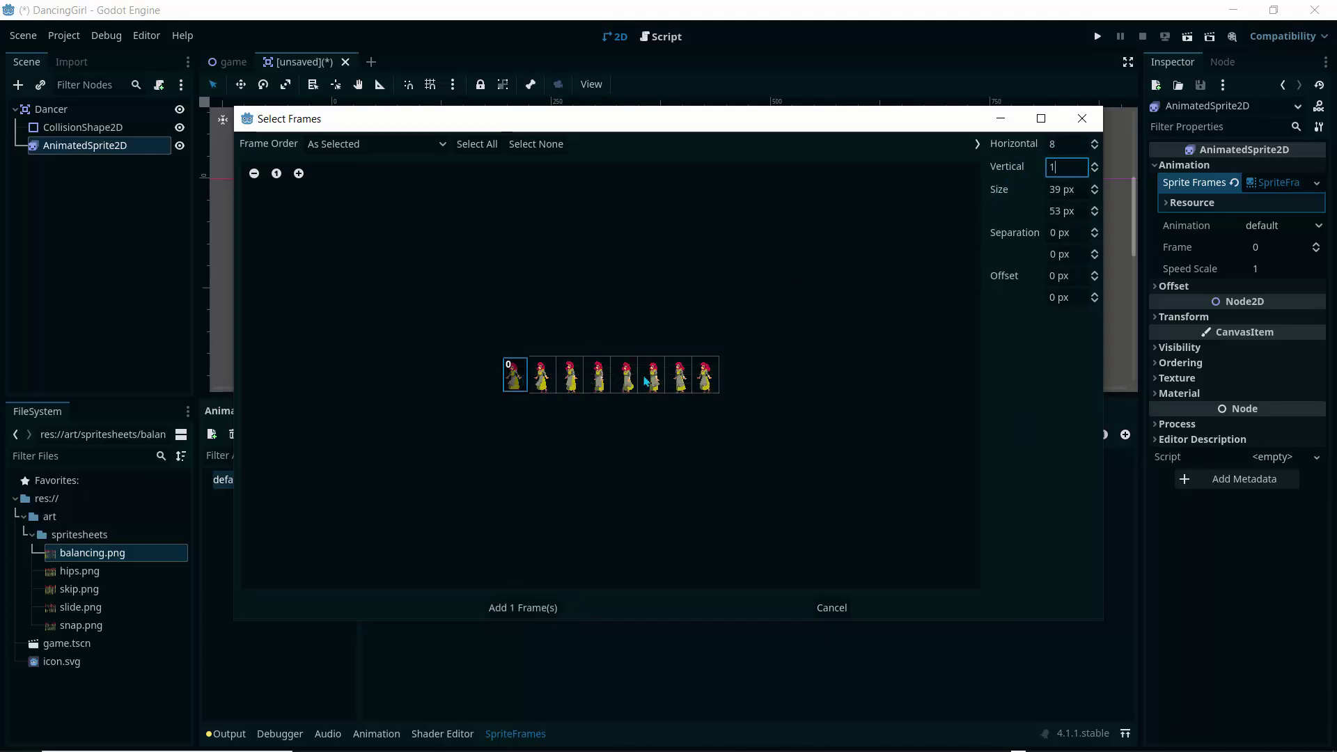
pyautogui.keyDown('shift'); pyautogui.click(705, 383); pyautogui.keyUp('shift')
pyautogui.click(496, 611)
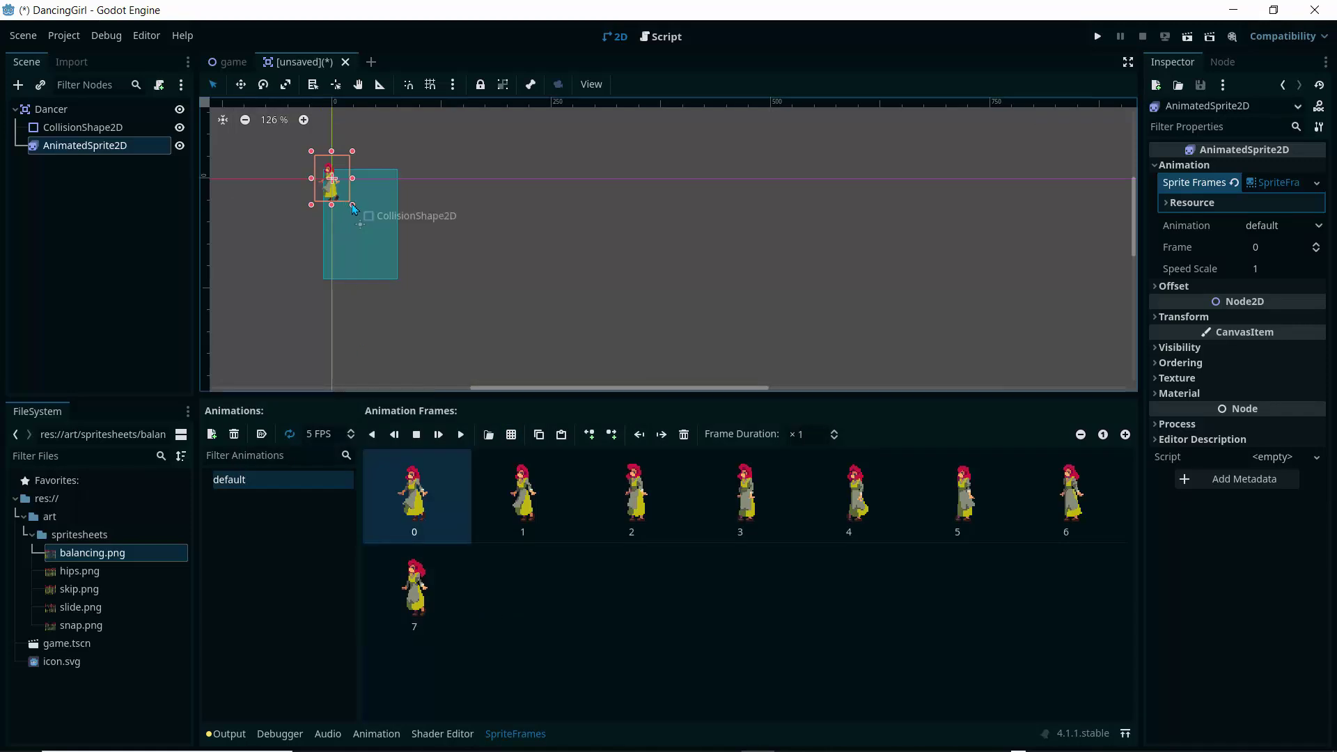
# Step: Scale the sprite to fill the collision box and set the animation speed to 8 FPS
pyautogui.moveTo(352, 204); pyautogui.dragTo(415, 283)
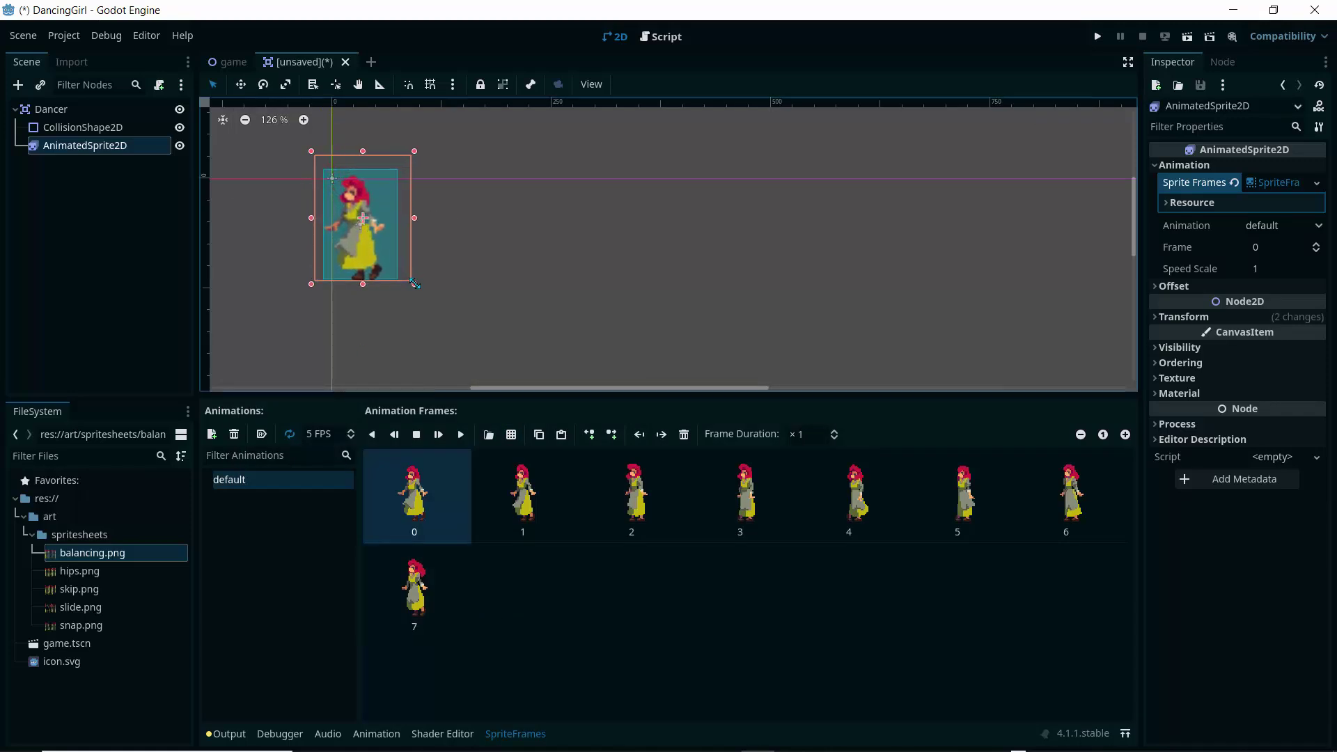
pyautogui.scroll(1, 275, 241)
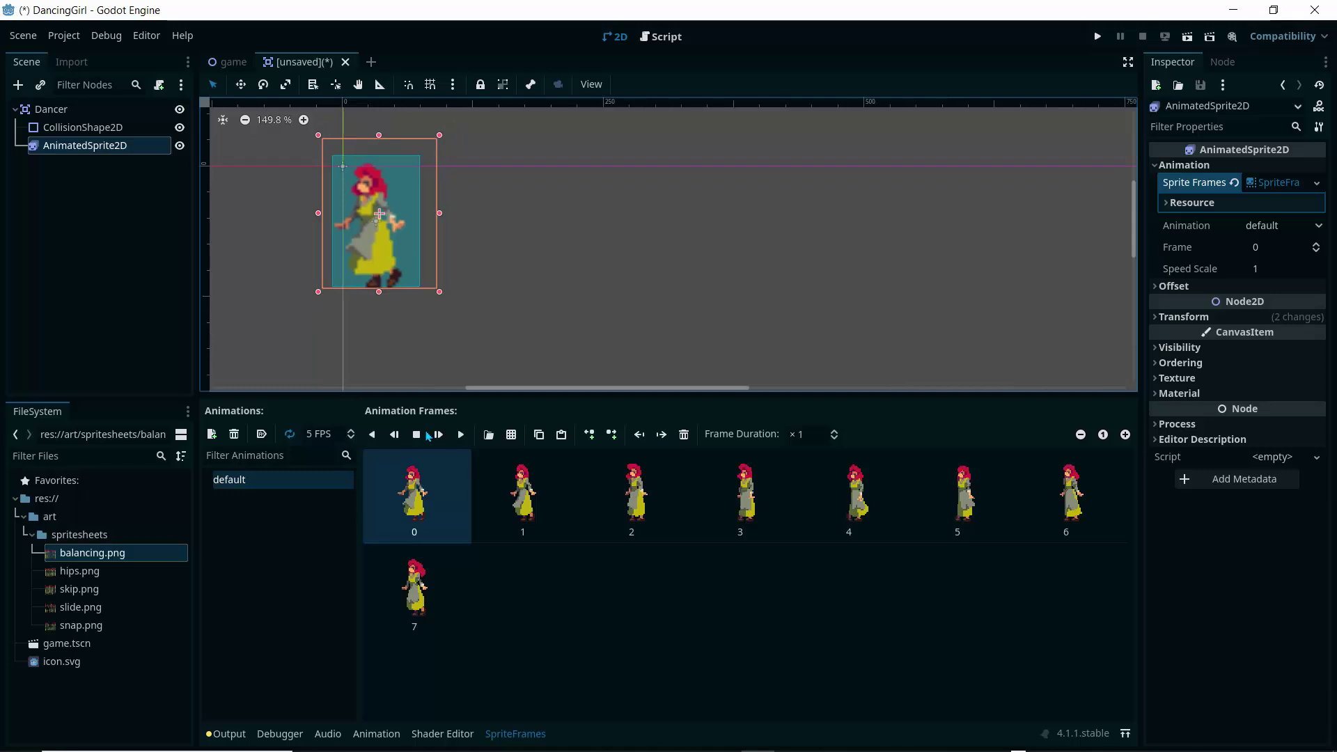
pyautogui.click(461, 436)
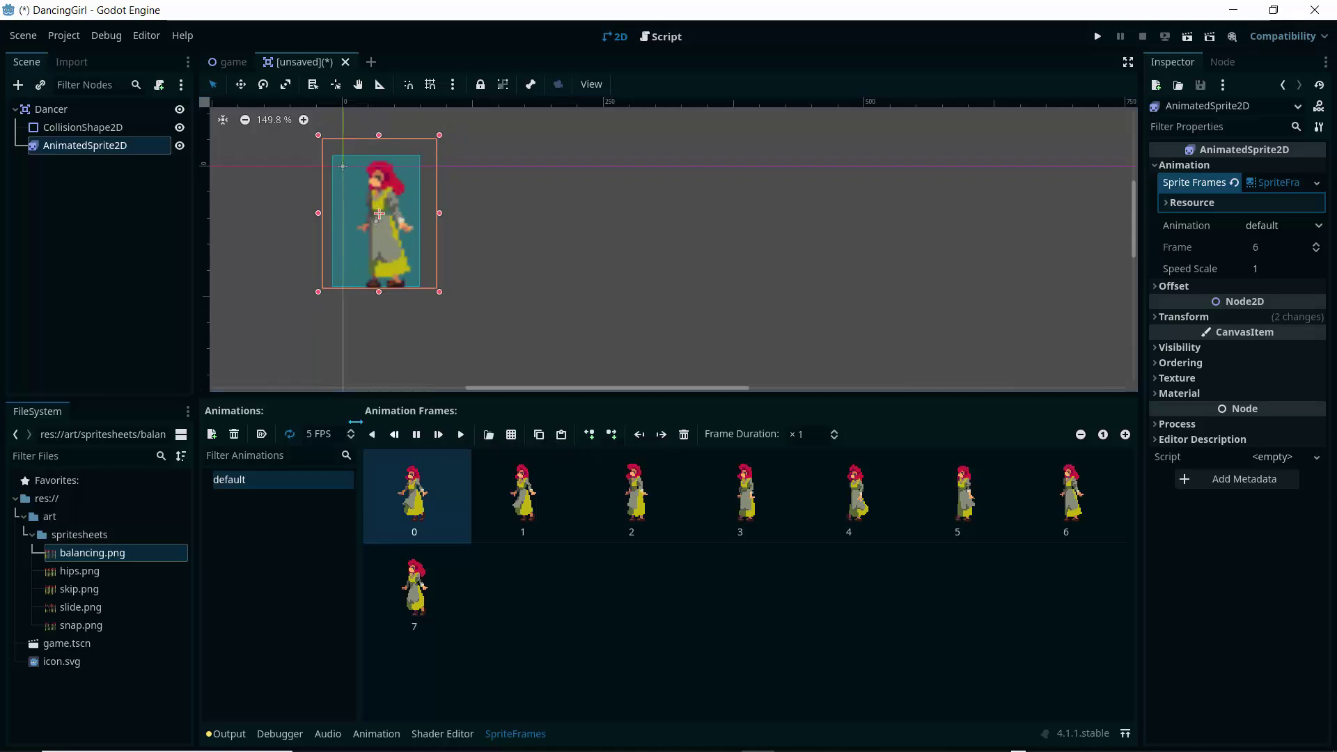
pyautogui.doubleClick(312, 433)
pyautogui.write('8')
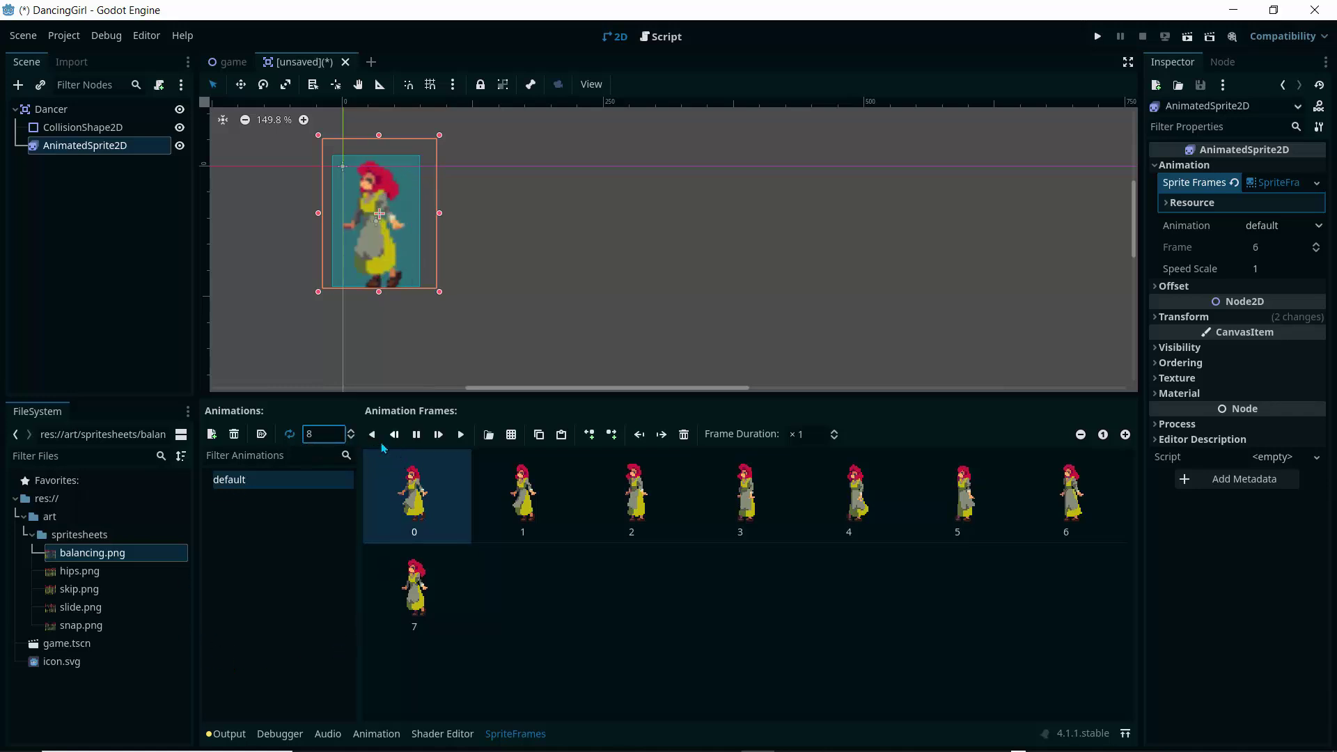
pyautogui.click(307, 532)
pyautogui.click(417, 434)
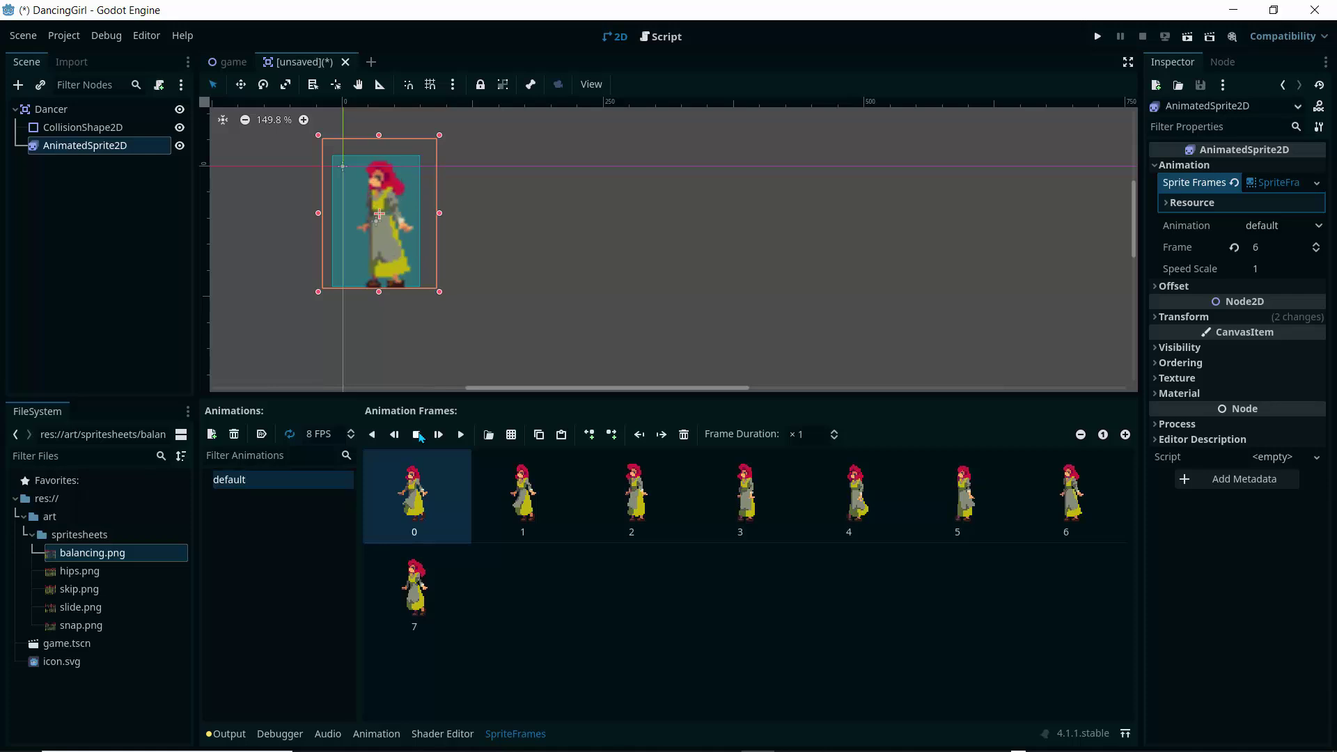
# Step: Rename the animation from 'default' to 'balancing'
pyautogui.doubleClick(245, 480)
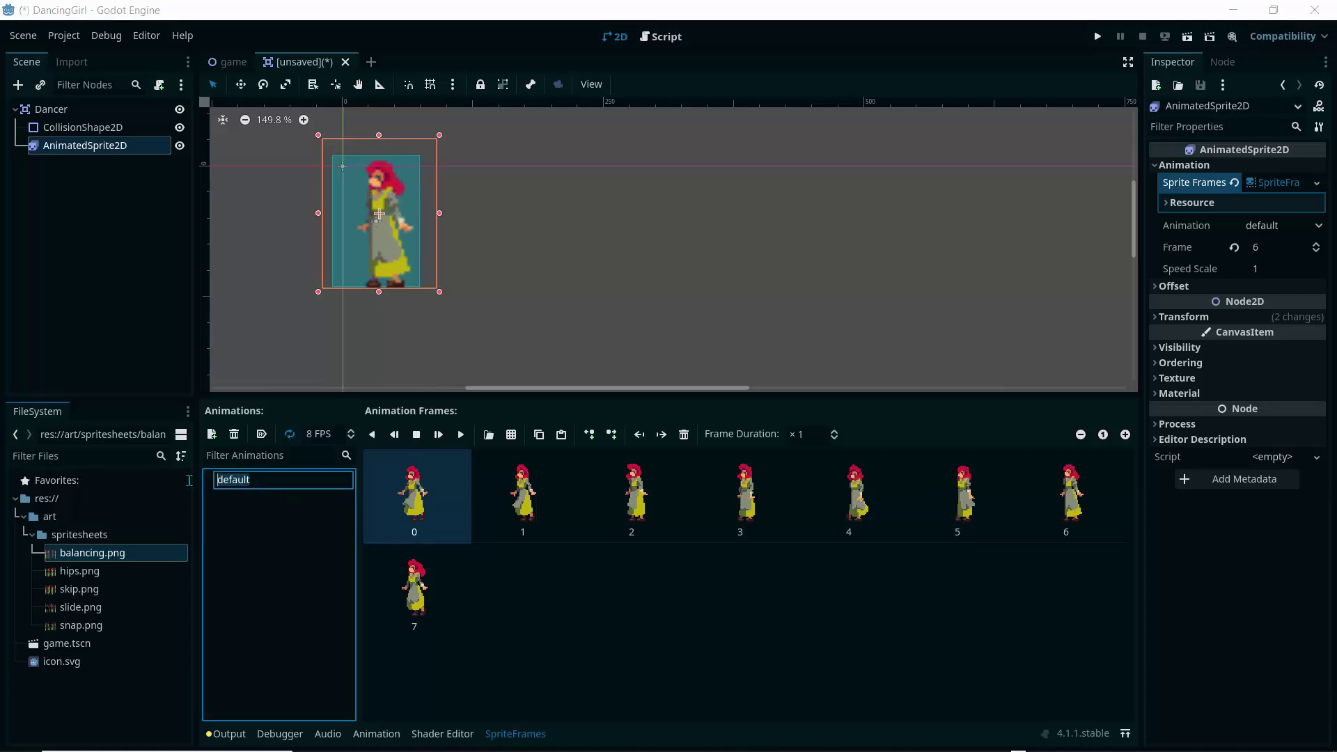
pyautogui.write('balancing')
pyautogui.press('Return')
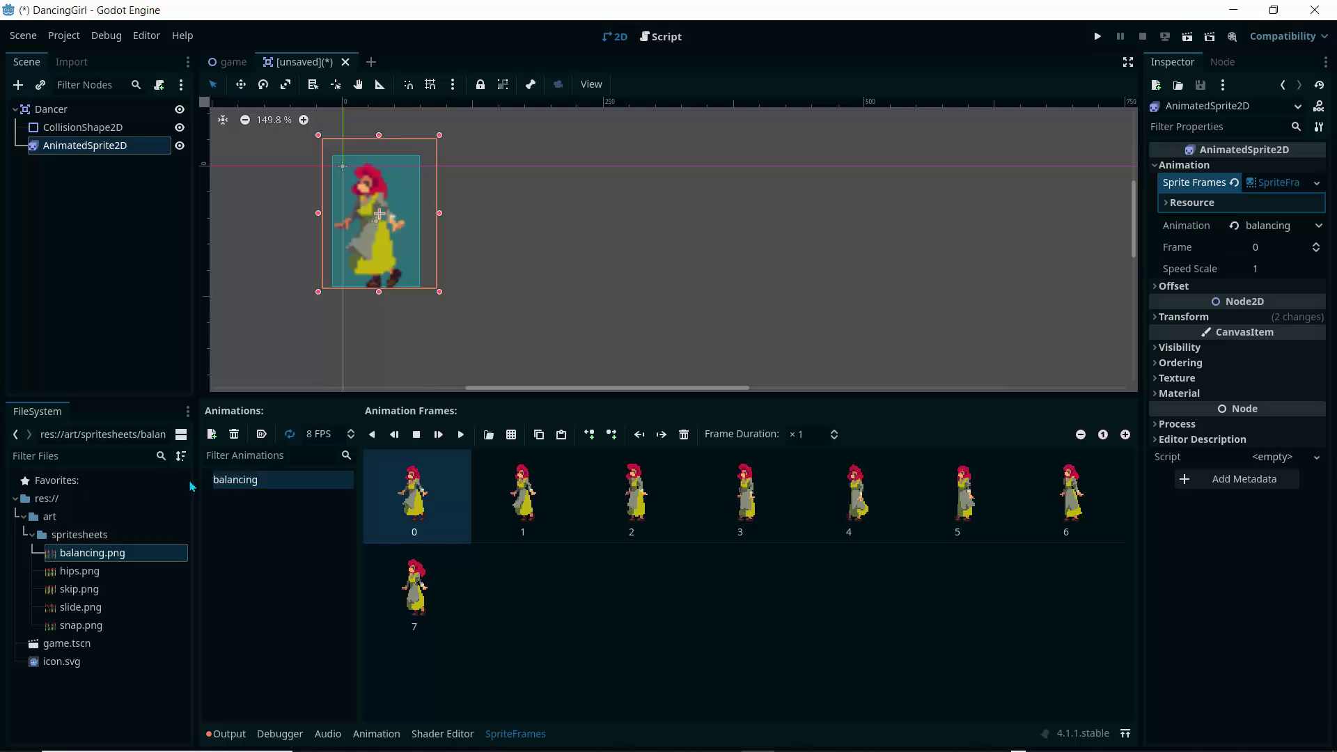
pyautogui.click(238, 599)
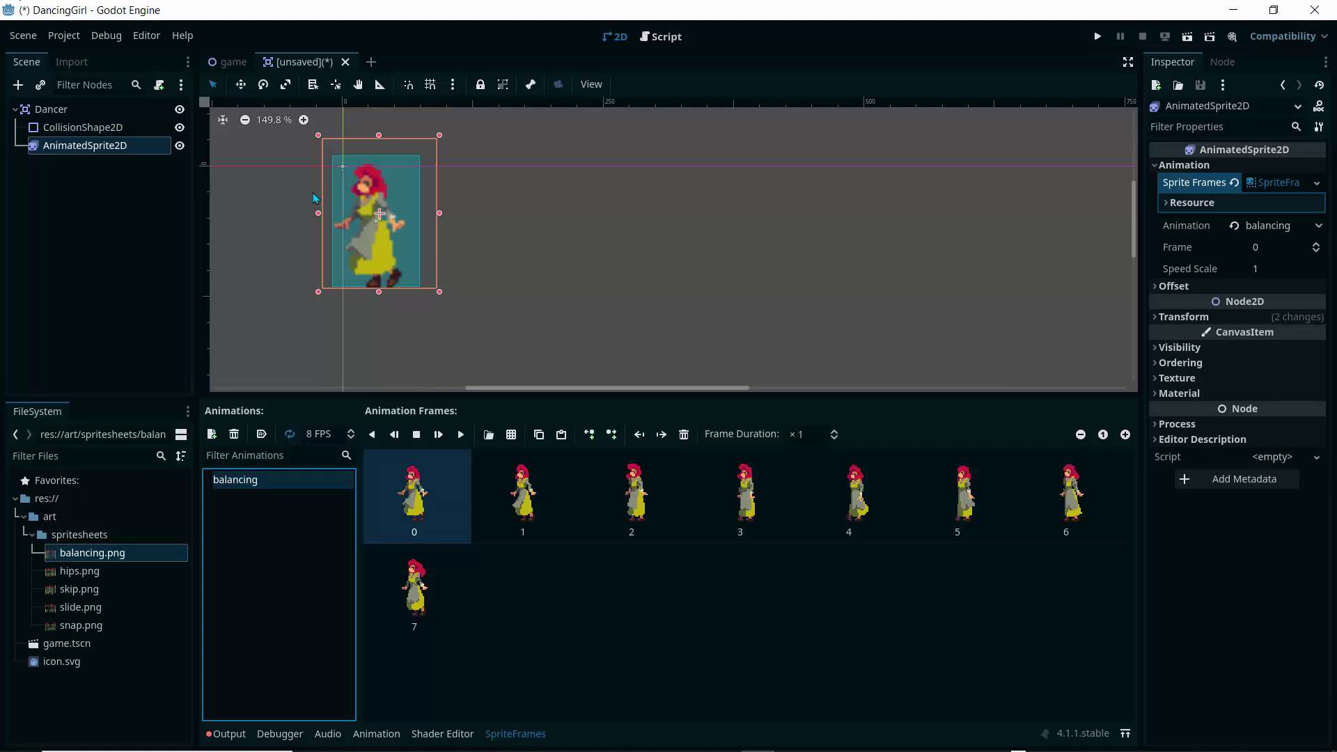
pyautogui.scroll(5, 334, 201)
pyautogui.hscroll(-3, 334, 201)
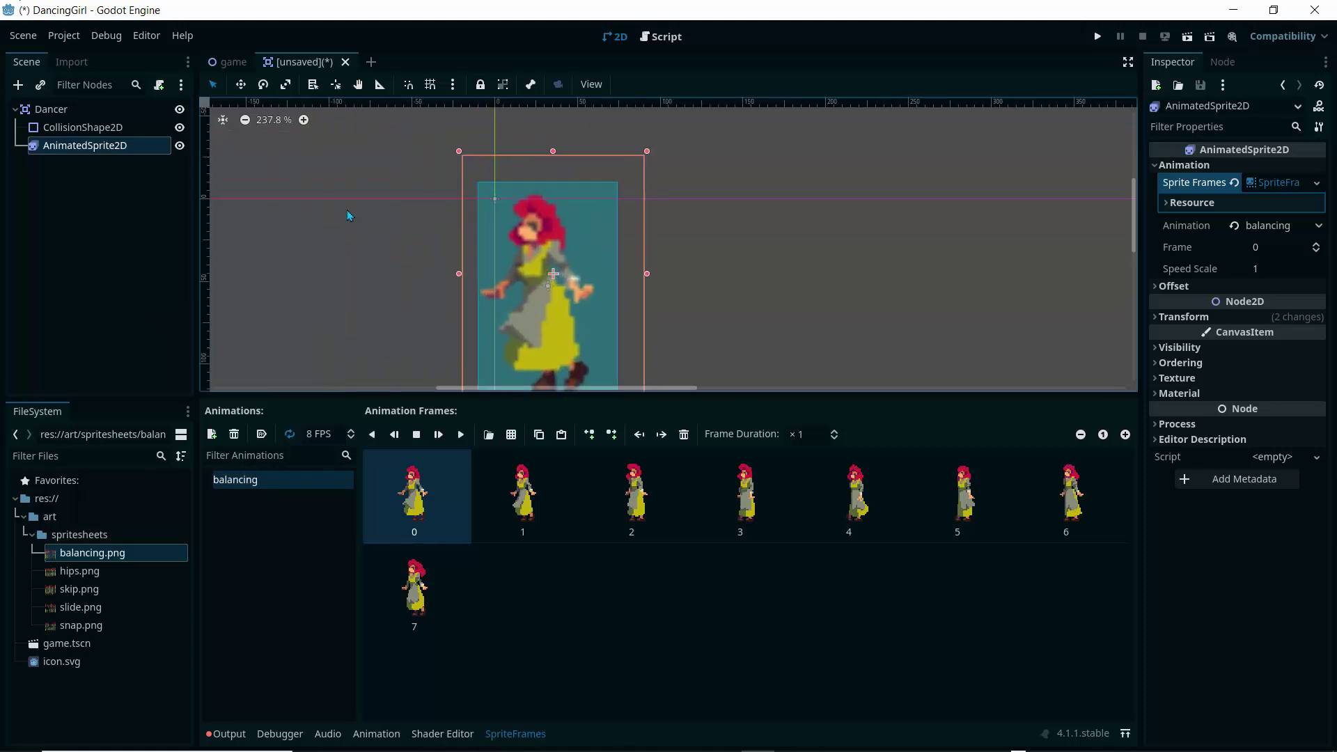
pyautogui.click(64, 35)
# Step: Set Rendering > Textures > Default Texture Filter to Nearest in Project Settings
pyautogui.click(82, 57)
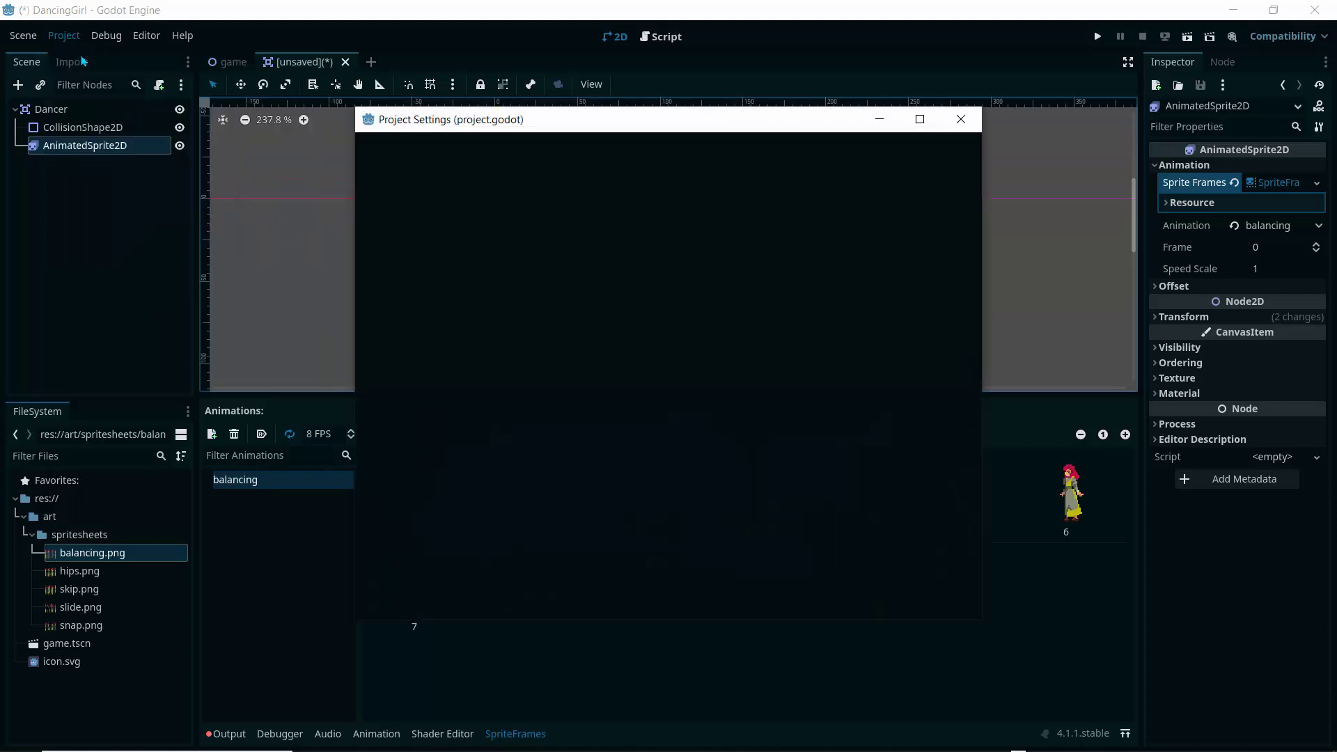
pyautogui.click(414, 470)
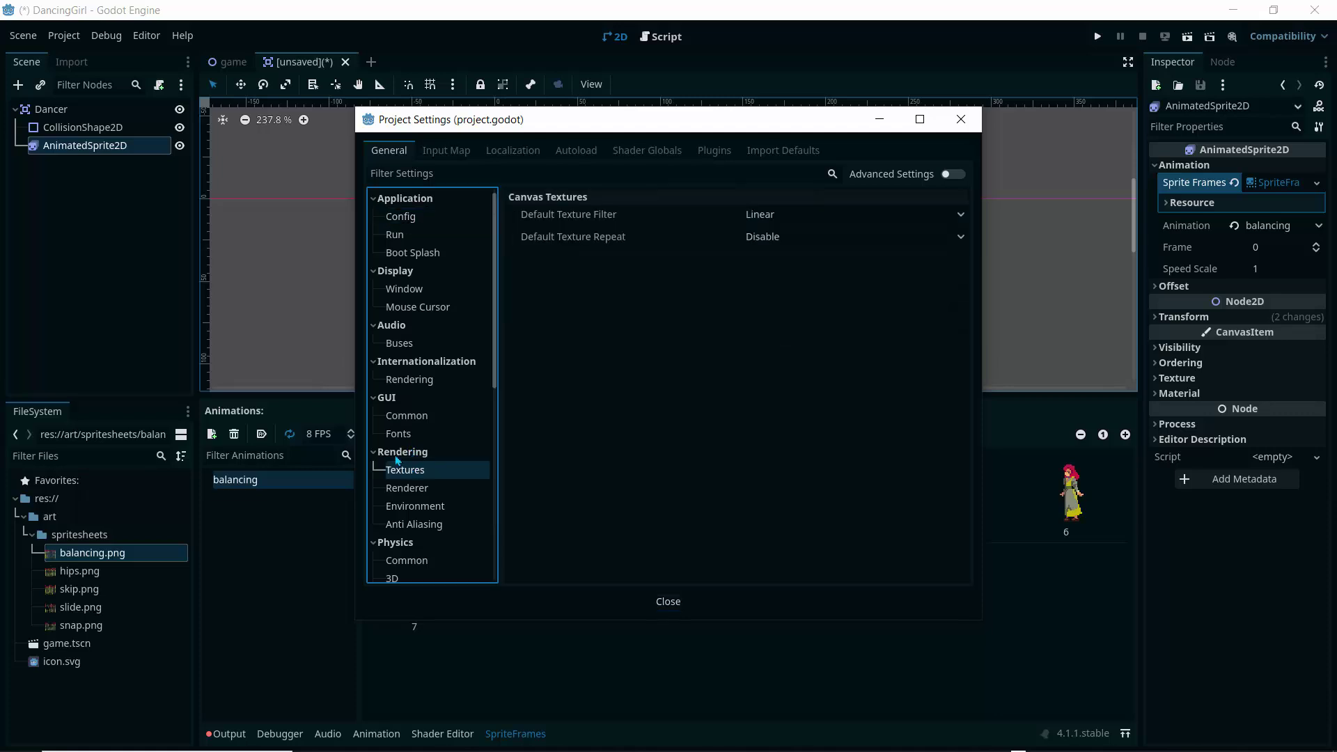
pyautogui.click(766, 216)
pyautogui.click(782, 235)
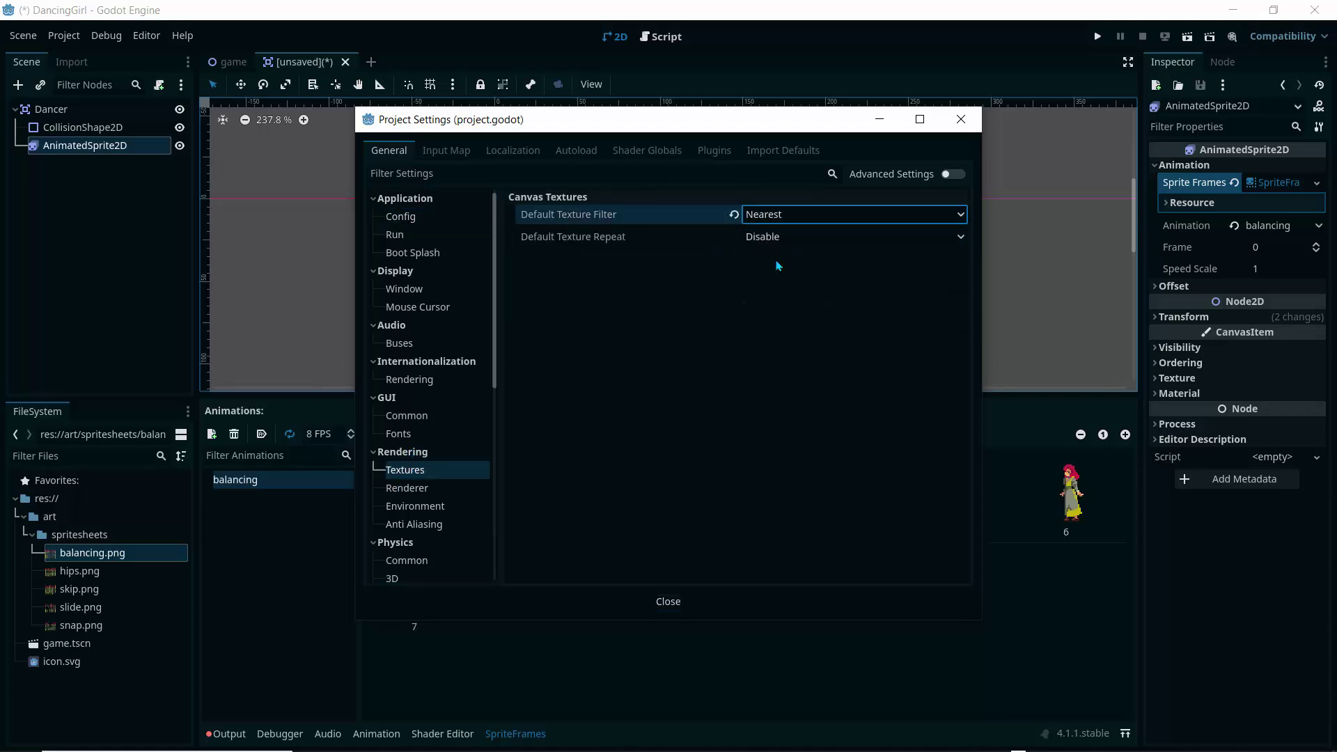
pyautogui.click(669, 601)
# Step: Start saving the scene with Ctrl+S, bringing up Save Scene As with dancer.tscn
pyautogui.scroll(-1, 399, 312)
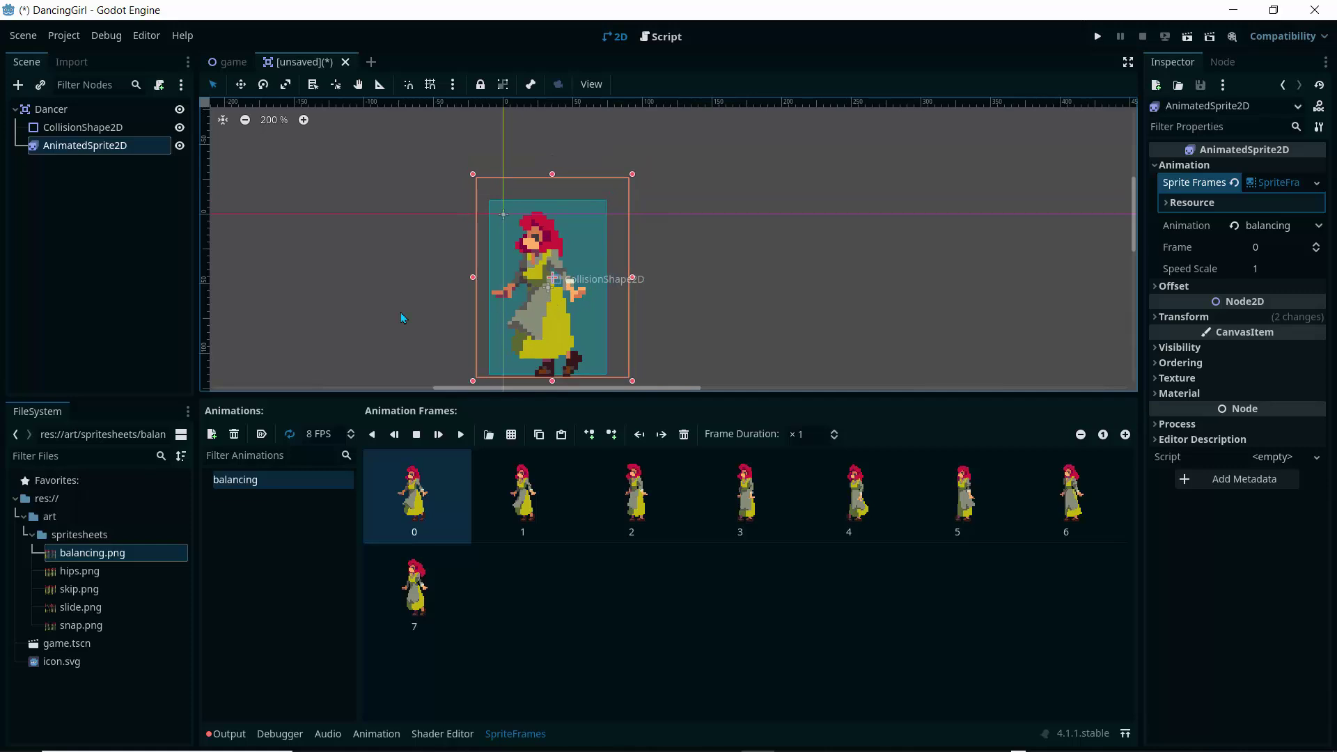
pyautogui.hscroll(-2, 389, 224)
pyautogui.scroll(-2, 387, 224)
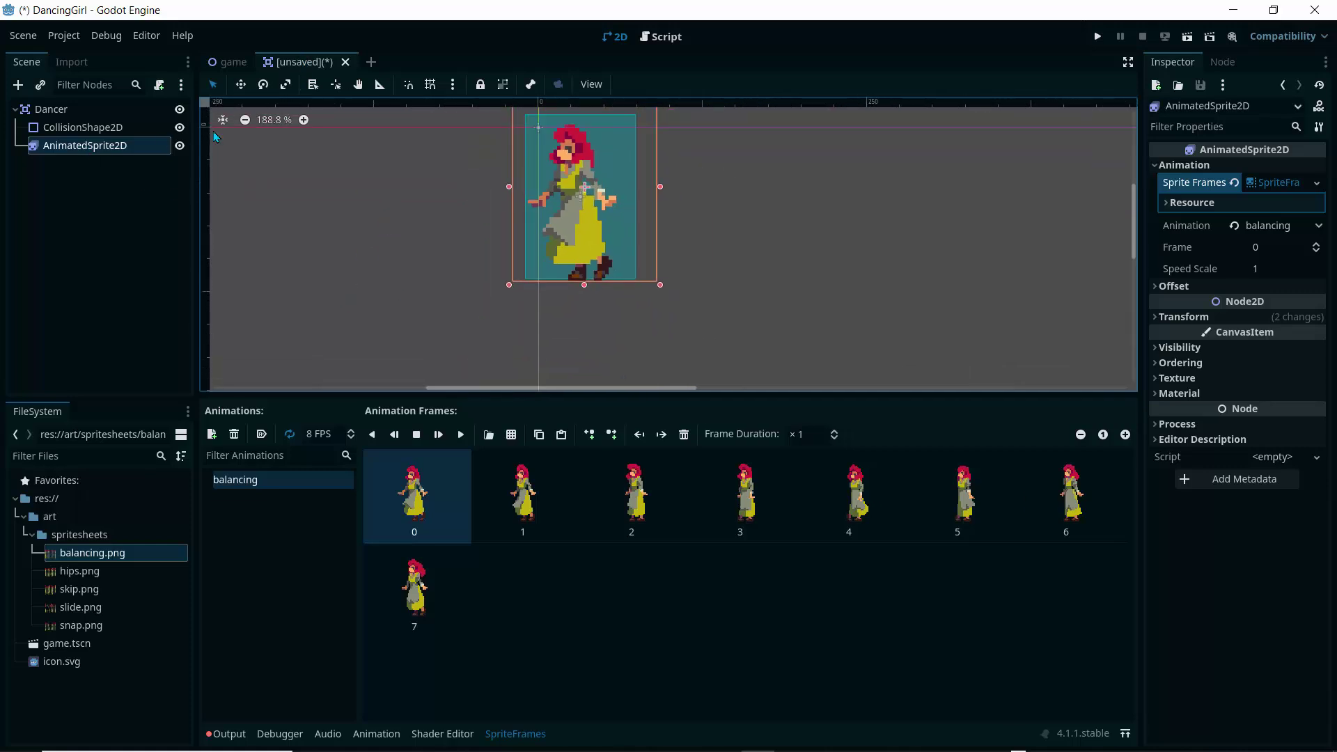
pyautogui.hotkey('ctrl', 's')
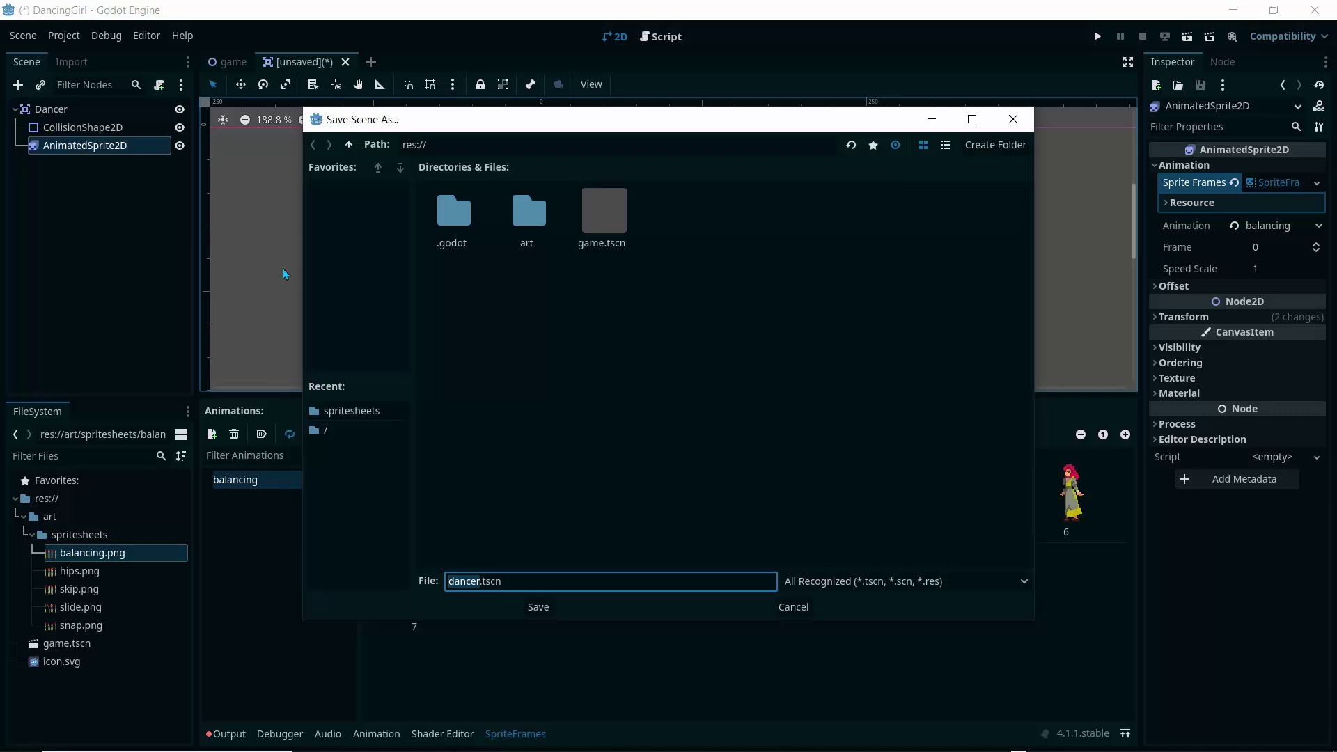
# Step: Confirm saving as dancer.tscn, recentre the sprite in view, and switch to the game tab
pyautogui.click(539, 607)
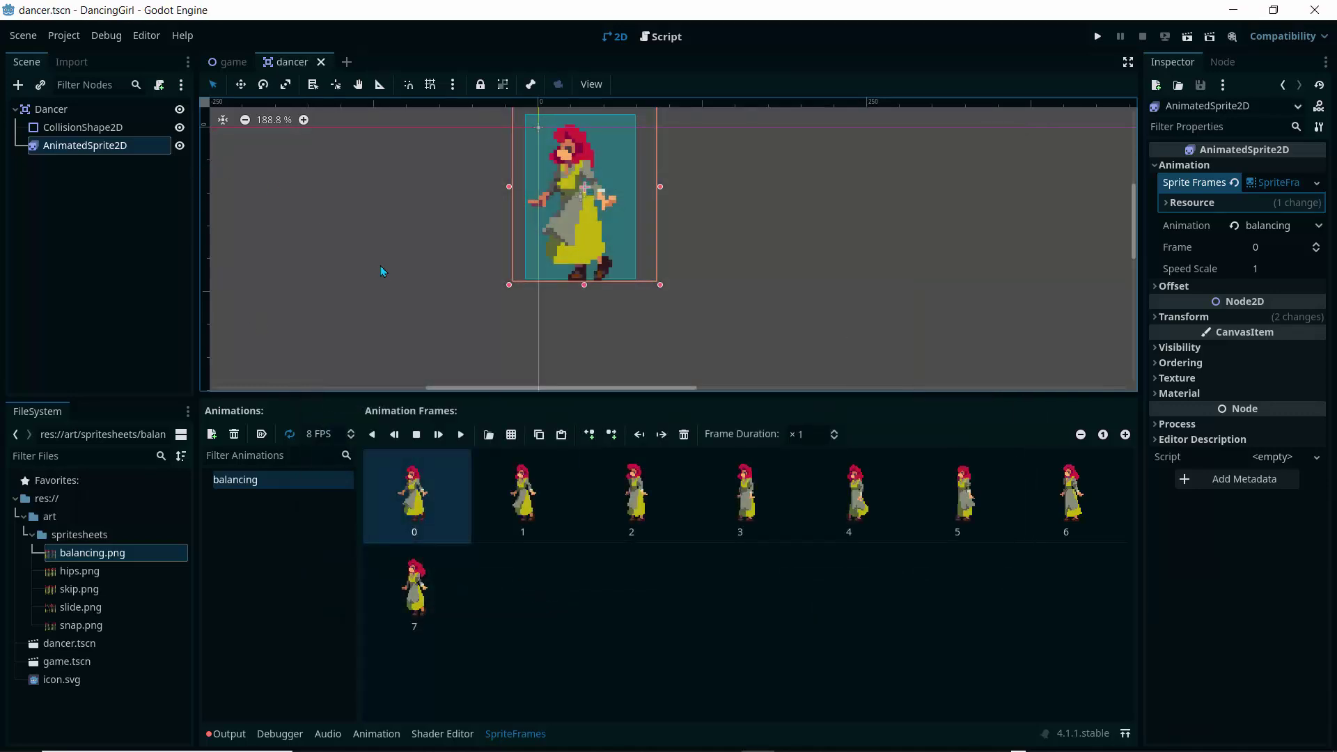
pyautogui.scroll(-4, 378, 234)
pyautogui.moveTo(378, 234); pyautogui.dragTo(436, 283, button='middle')
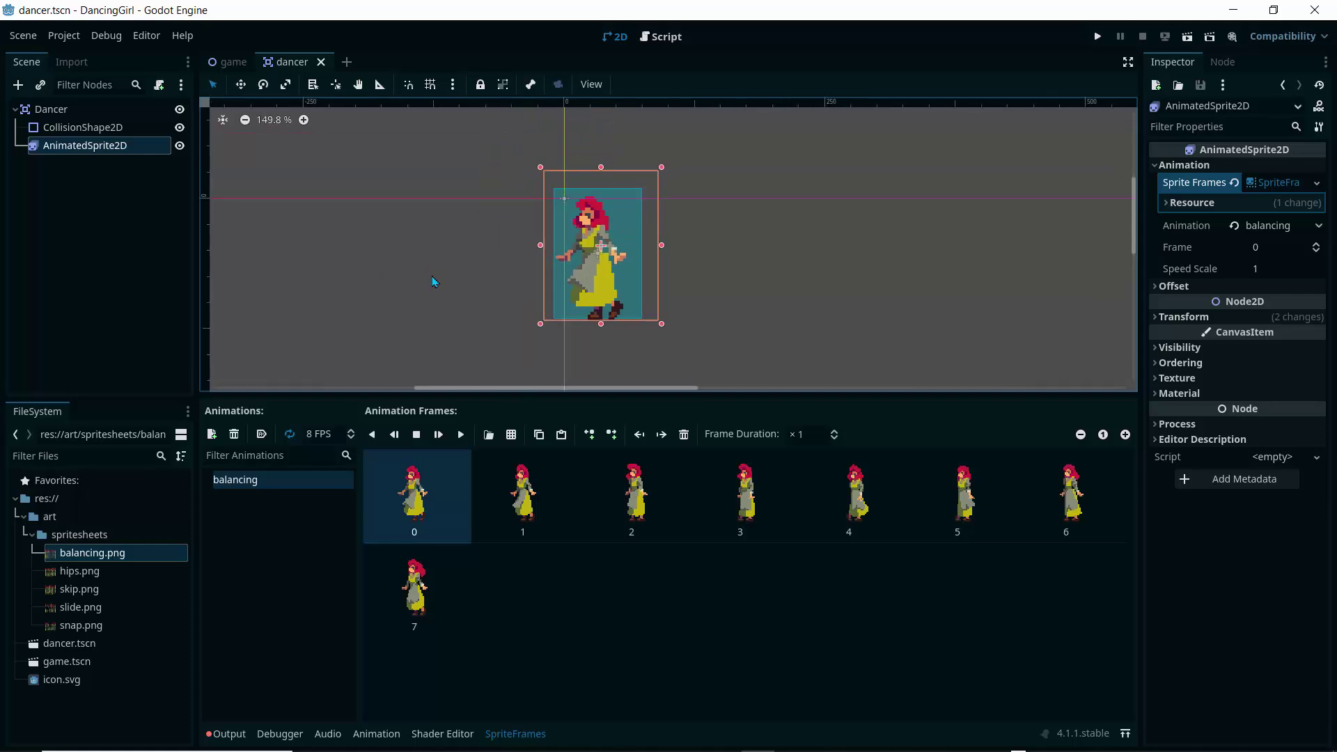
pyautogui.click(234, 63)
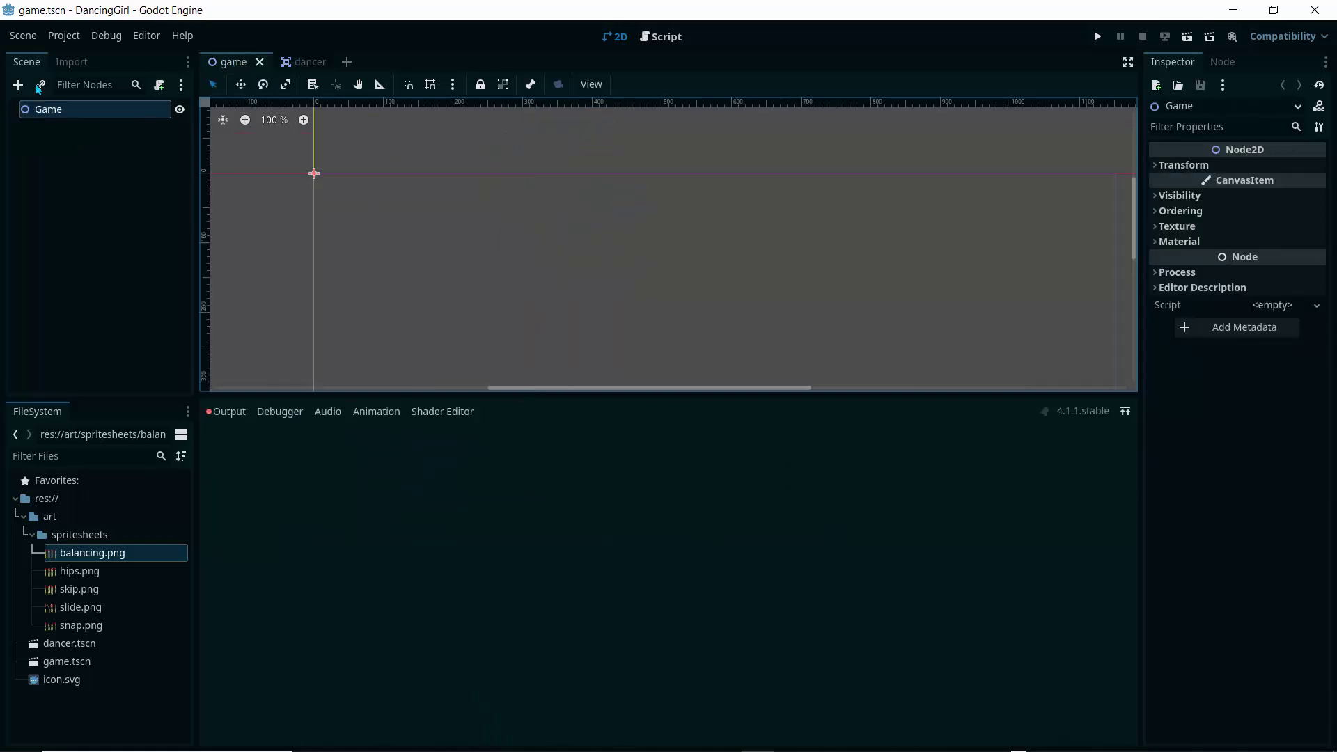
# Step: Instantiate dancer.tscn as a child scene under Game
pyautogui.click(40, 85)
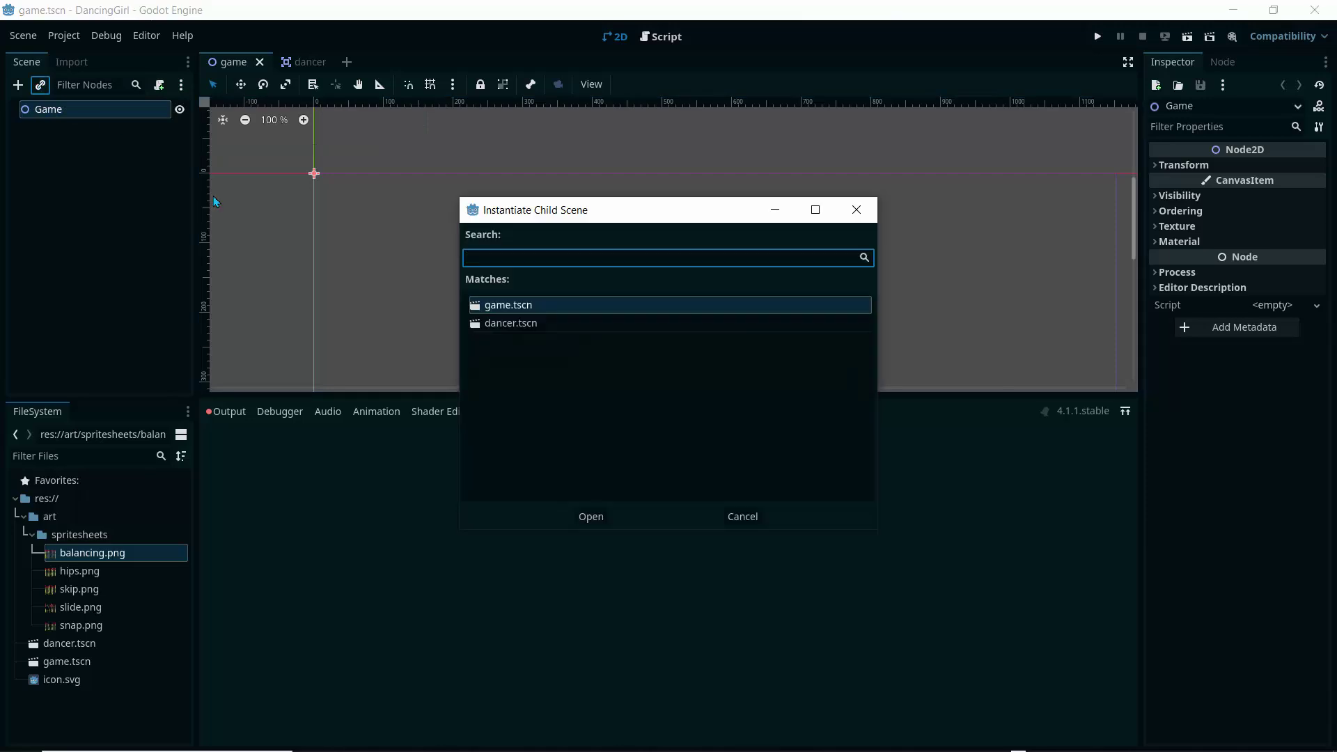
pyautogui.click(496, 323)
pyautogui.click(591, 516)
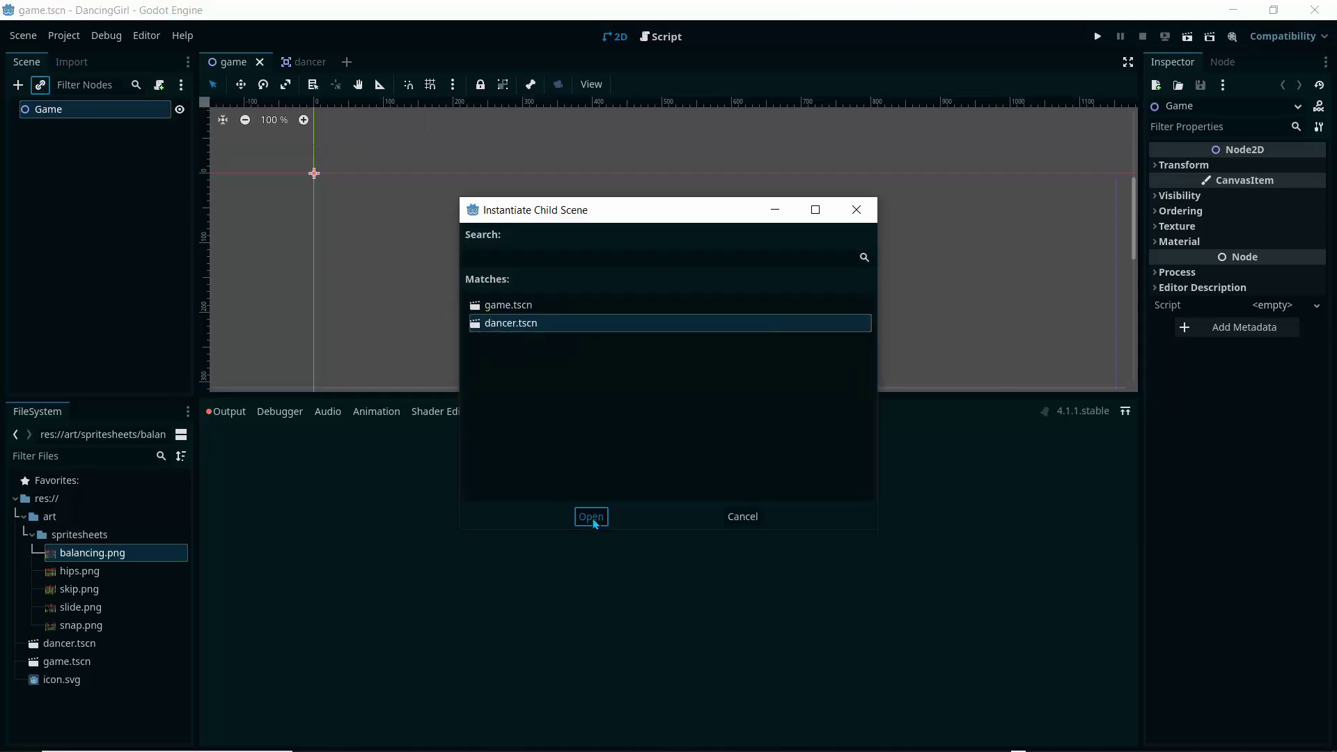
pyautogui.scroll(-1, 324, 221)
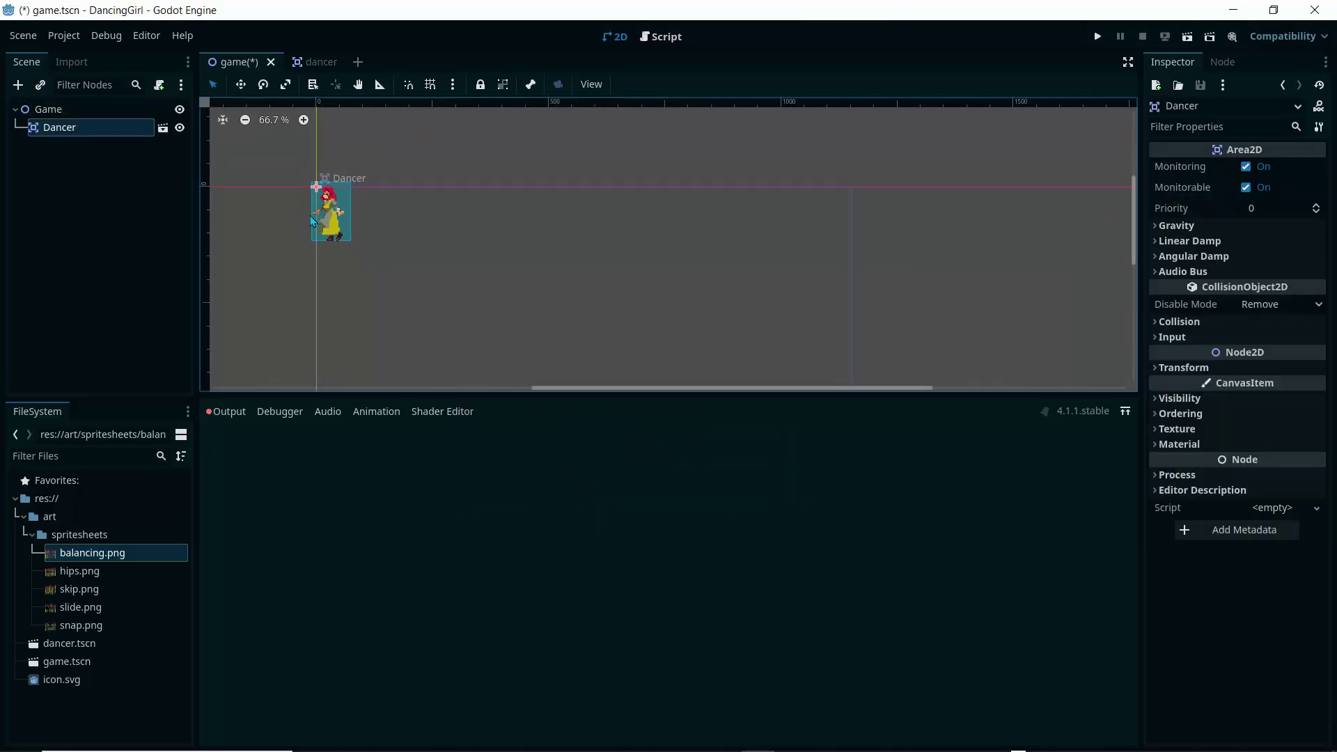
pyautogui.scroll(-6, 304, 183)
# Step: Select the Game node and drag the dancer toward the scene centre
pyautogui.click(48, 110)
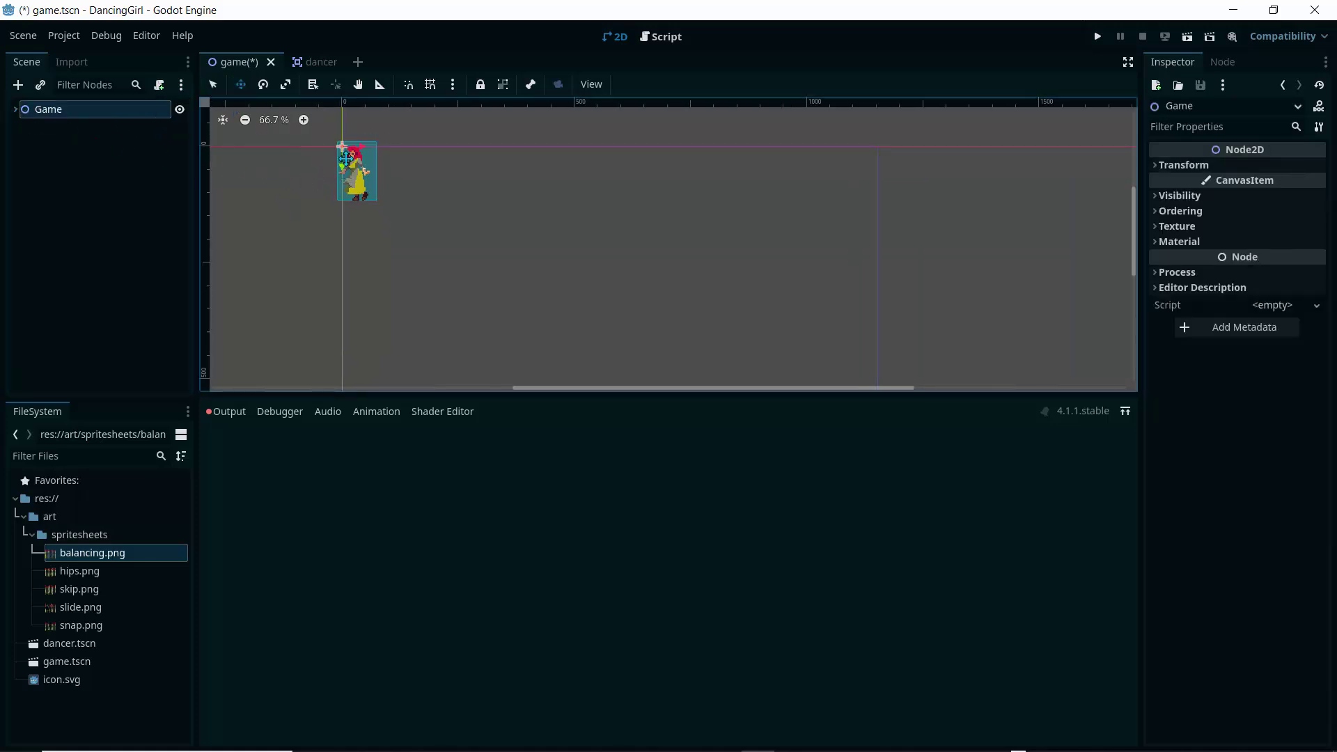
pyautogui.moveTo(354, 158); pyautogui.dragTo(609, 302)
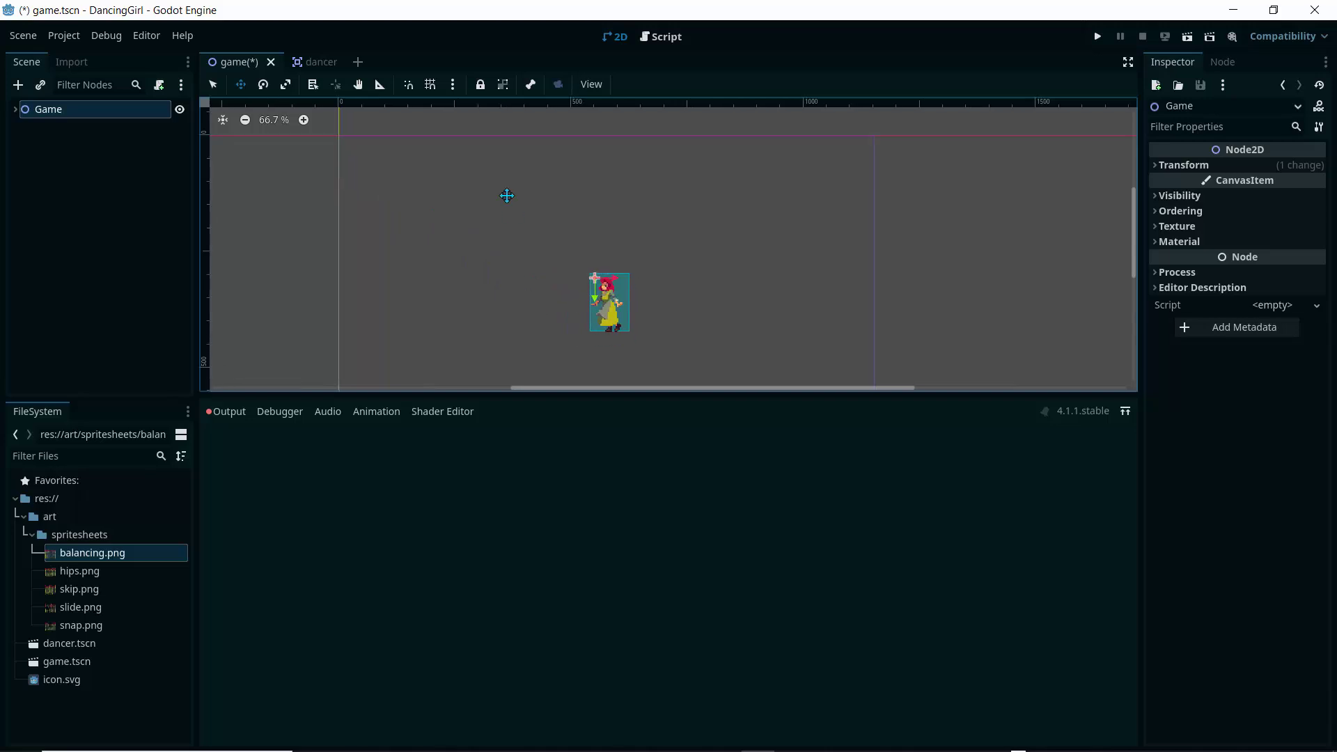
pyautogui.scroll(1, 507, 200)
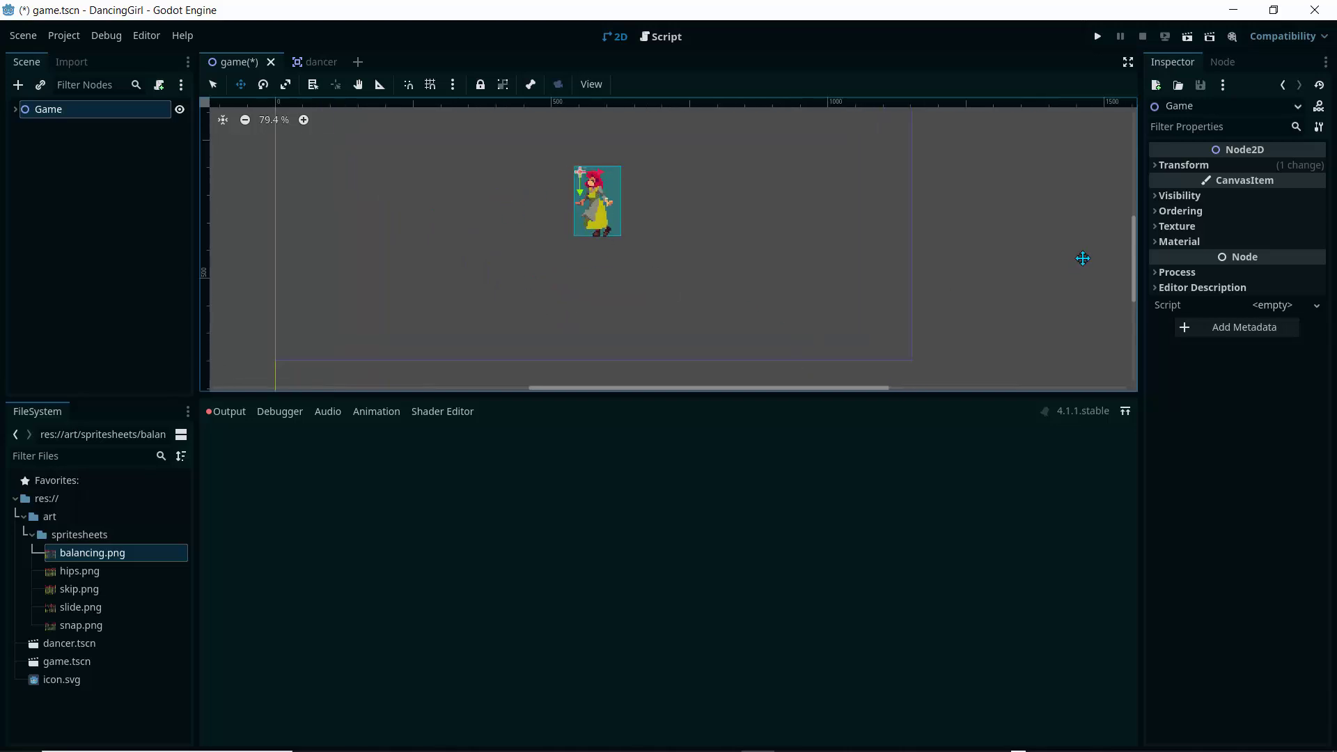
# Step: Set the Game node's Transform scale to 4 and shift the dancer up-left
pyautogui.click(1155, 230)
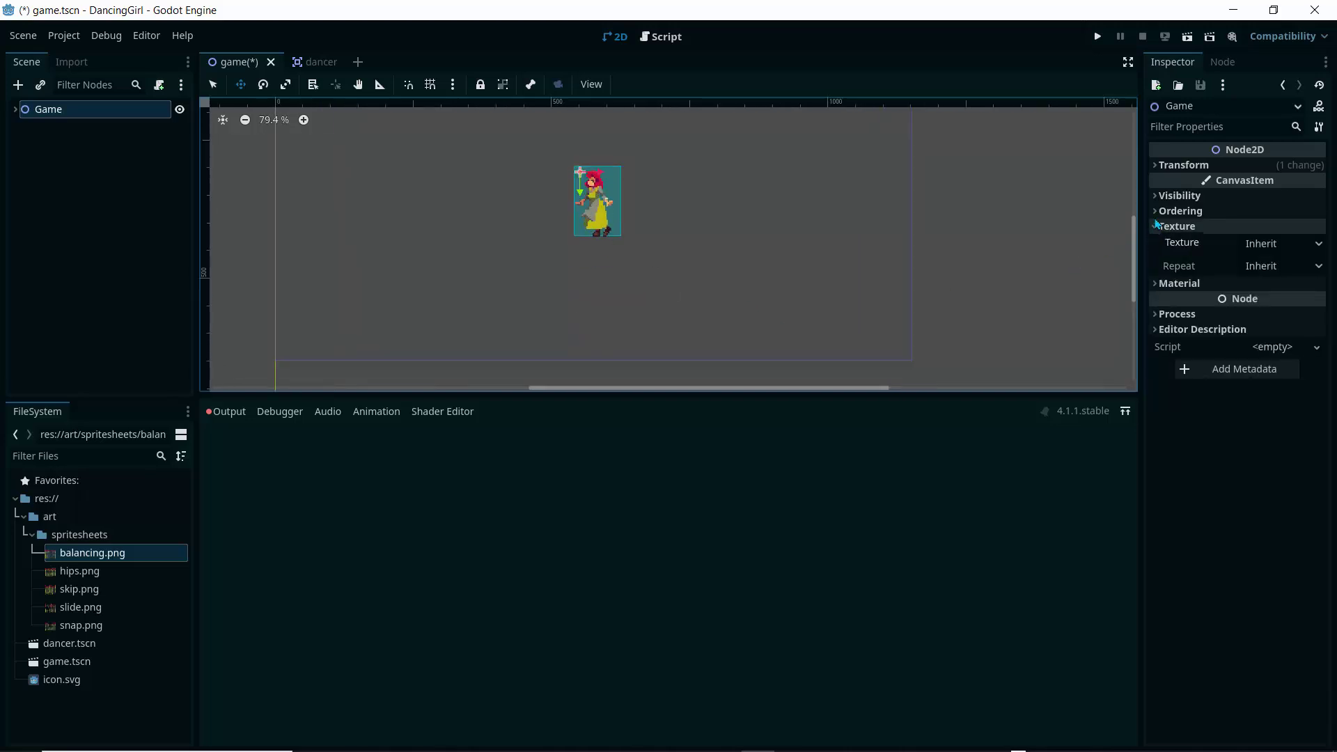
pyautogui.click(1159, 167)
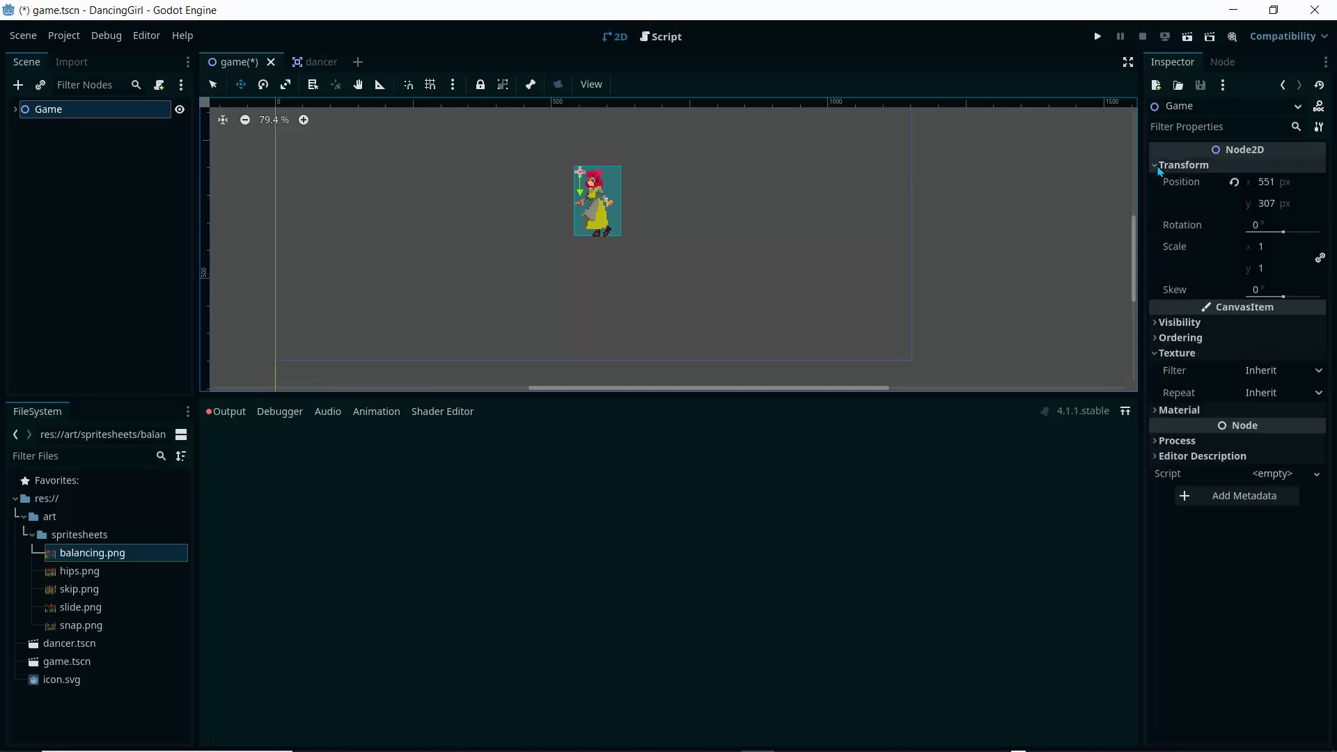
pyautogui.click(1268, 248)
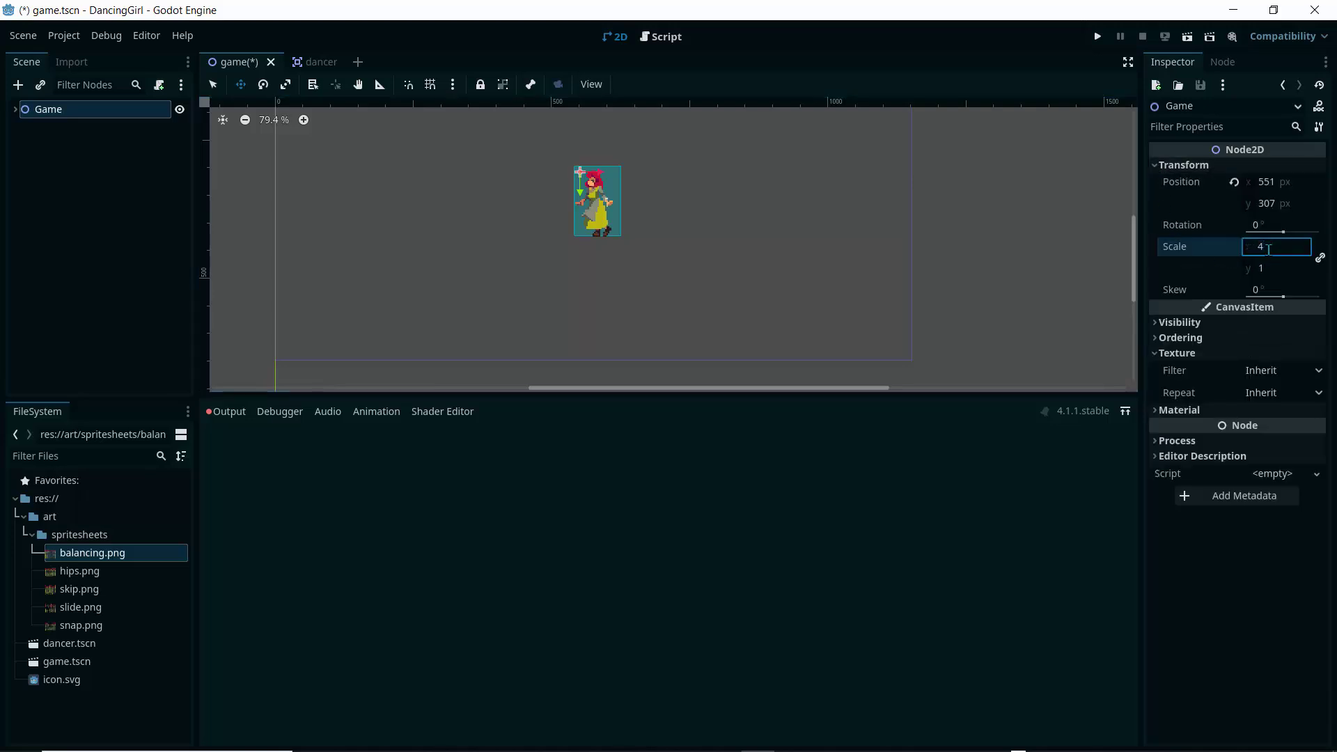
pyautogui.write('4')
pyautogui.press('Tab')
pyautogui.scroll(-1, 490, 236)
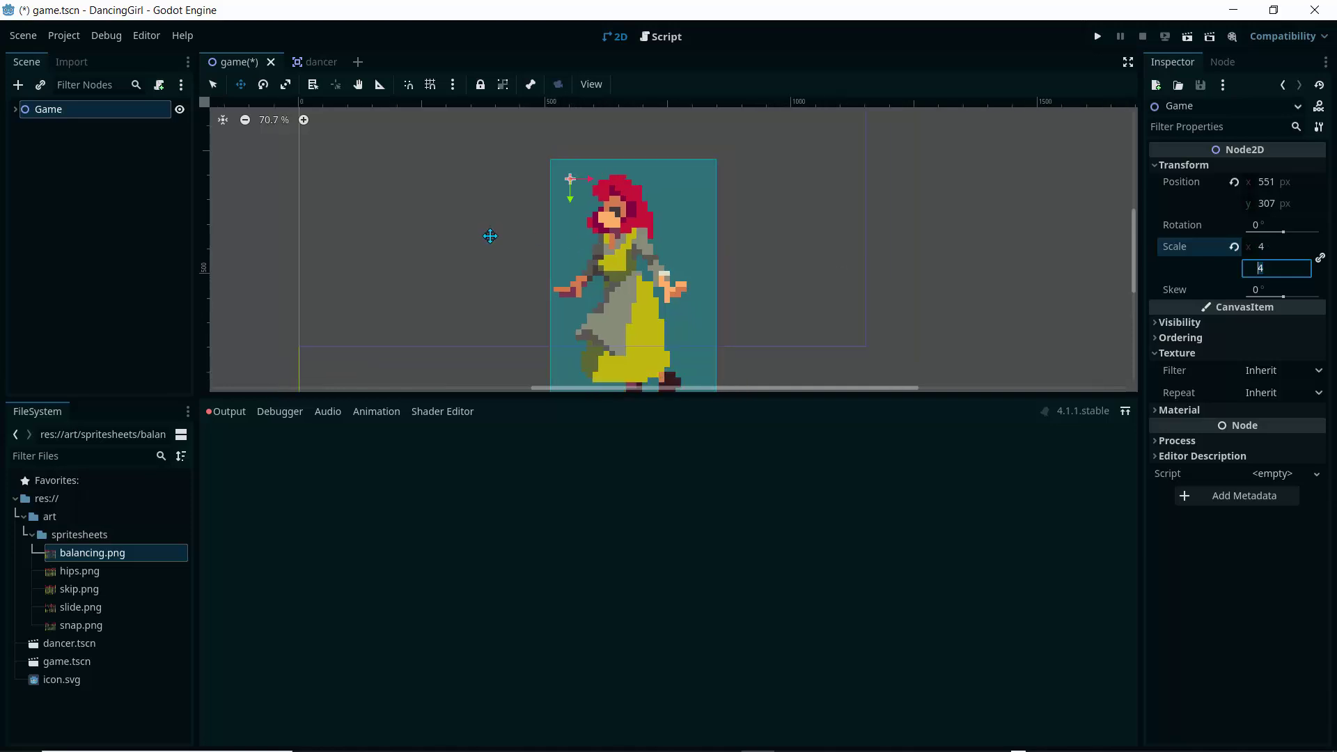
pyautogui.scroll(-5, 490, 236)
pyautogui.moveTo(586, 264); pyautogui.dragTo(557, 210)
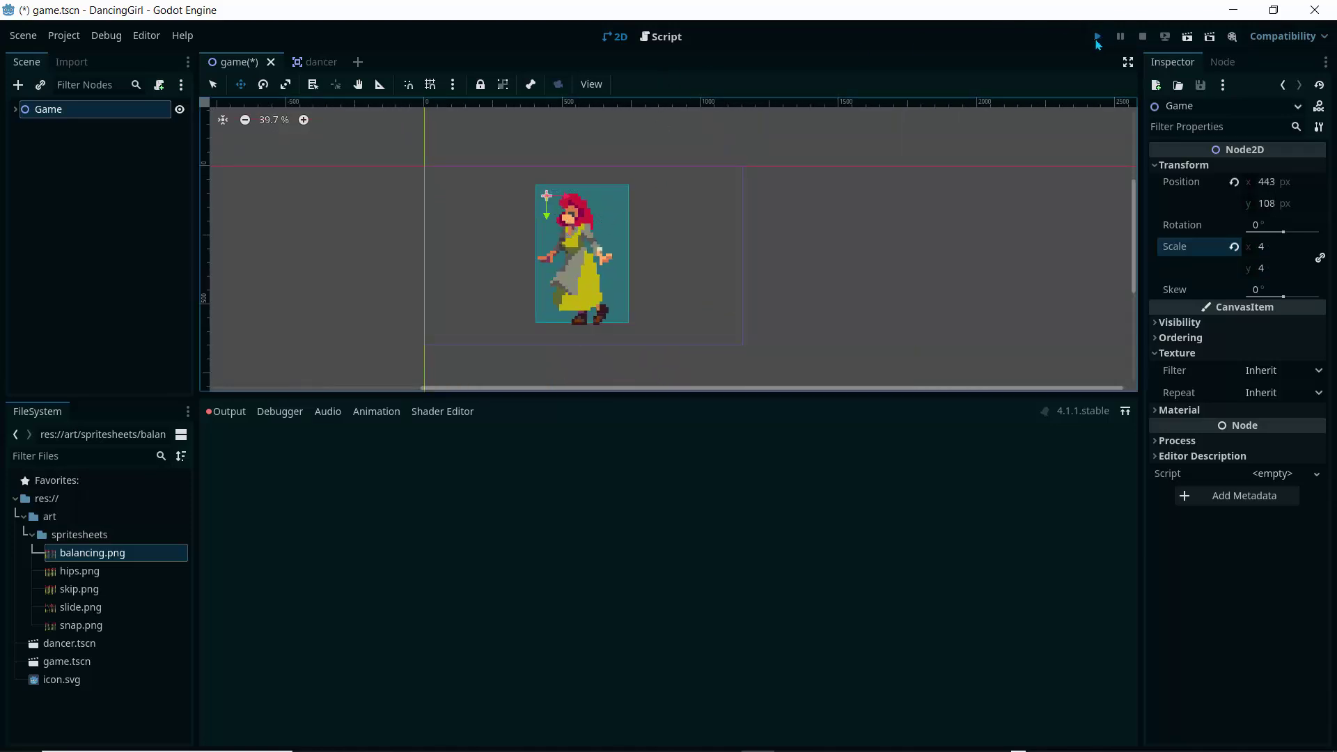
pyautogui.click(1097, 39)
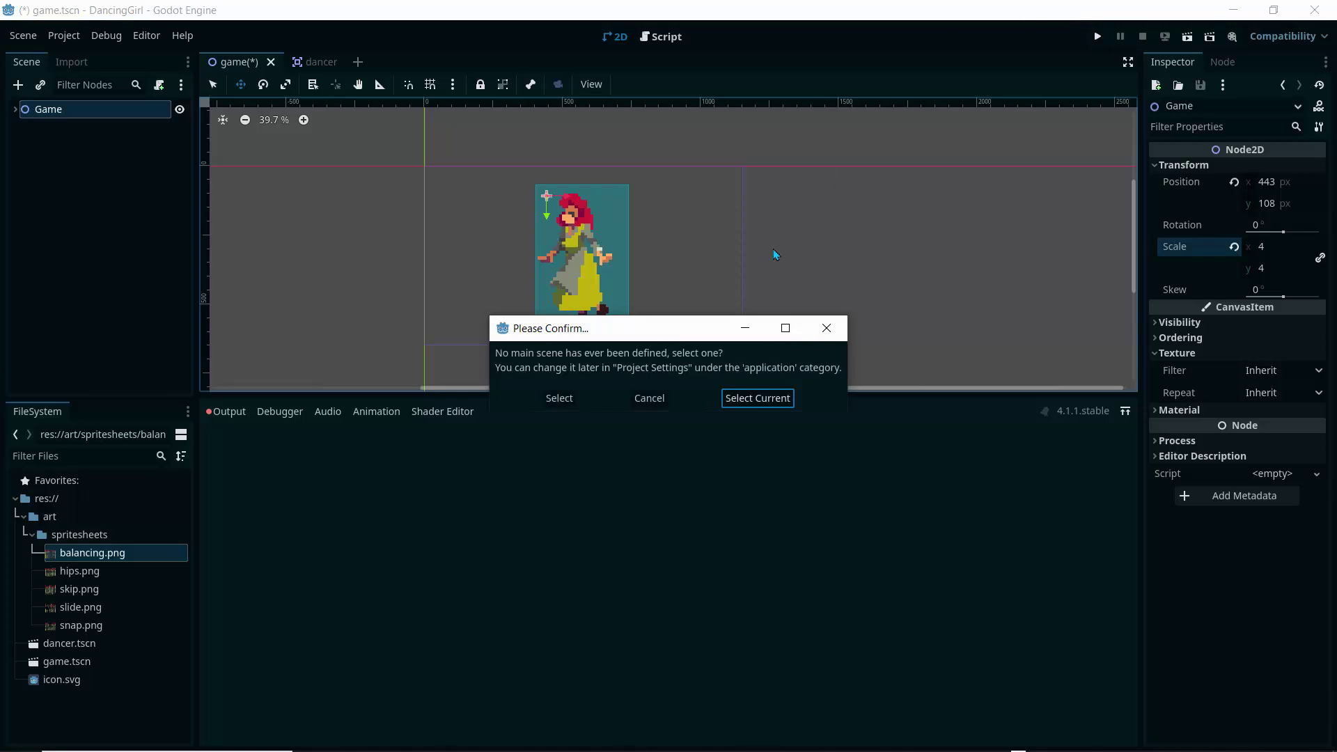
pyautogui.click(757, 398)
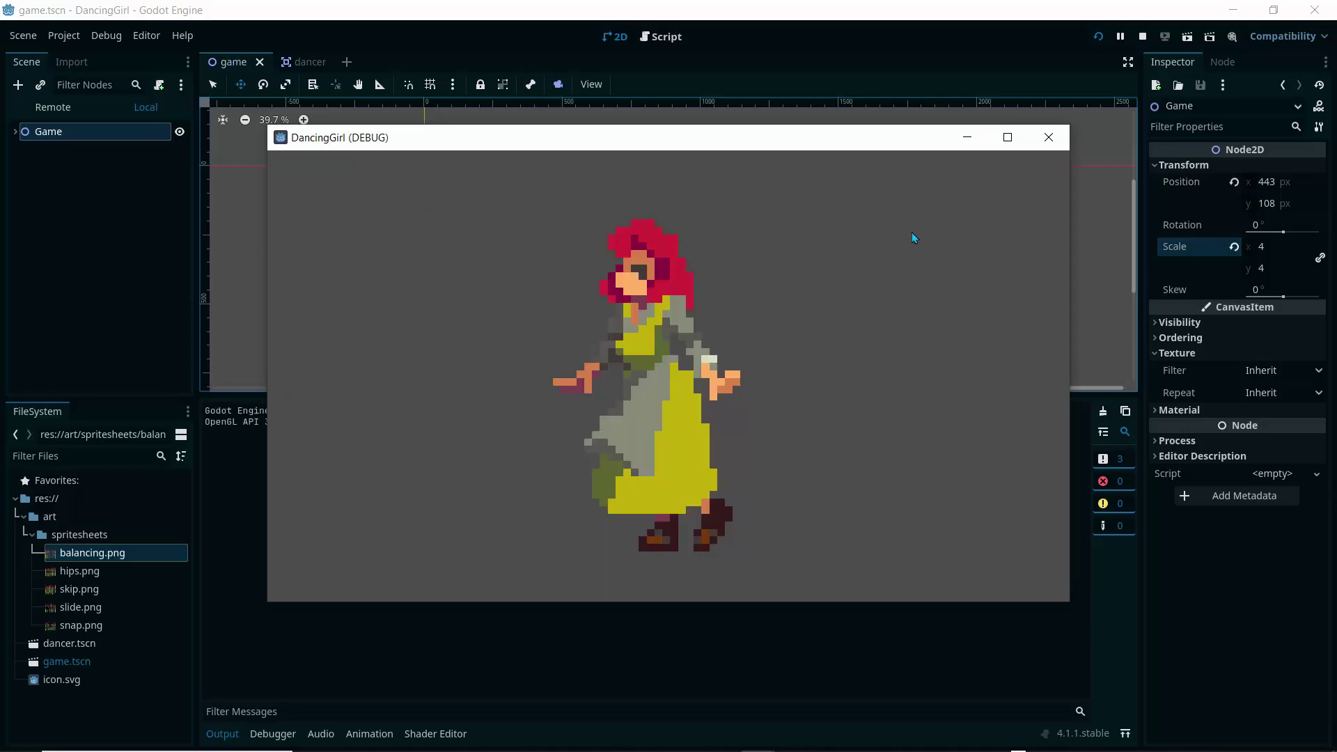
pyautogui.click(1048, 137)
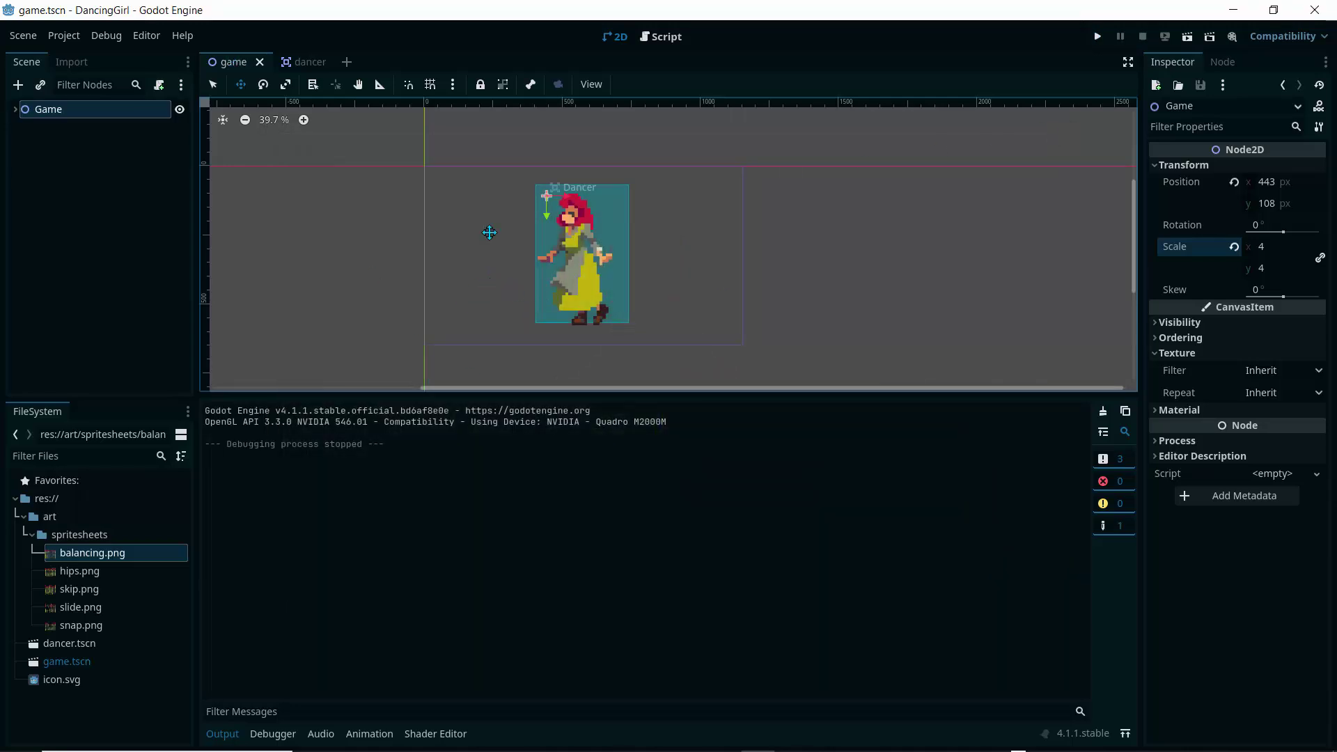
pyautogui.click(304, 62)
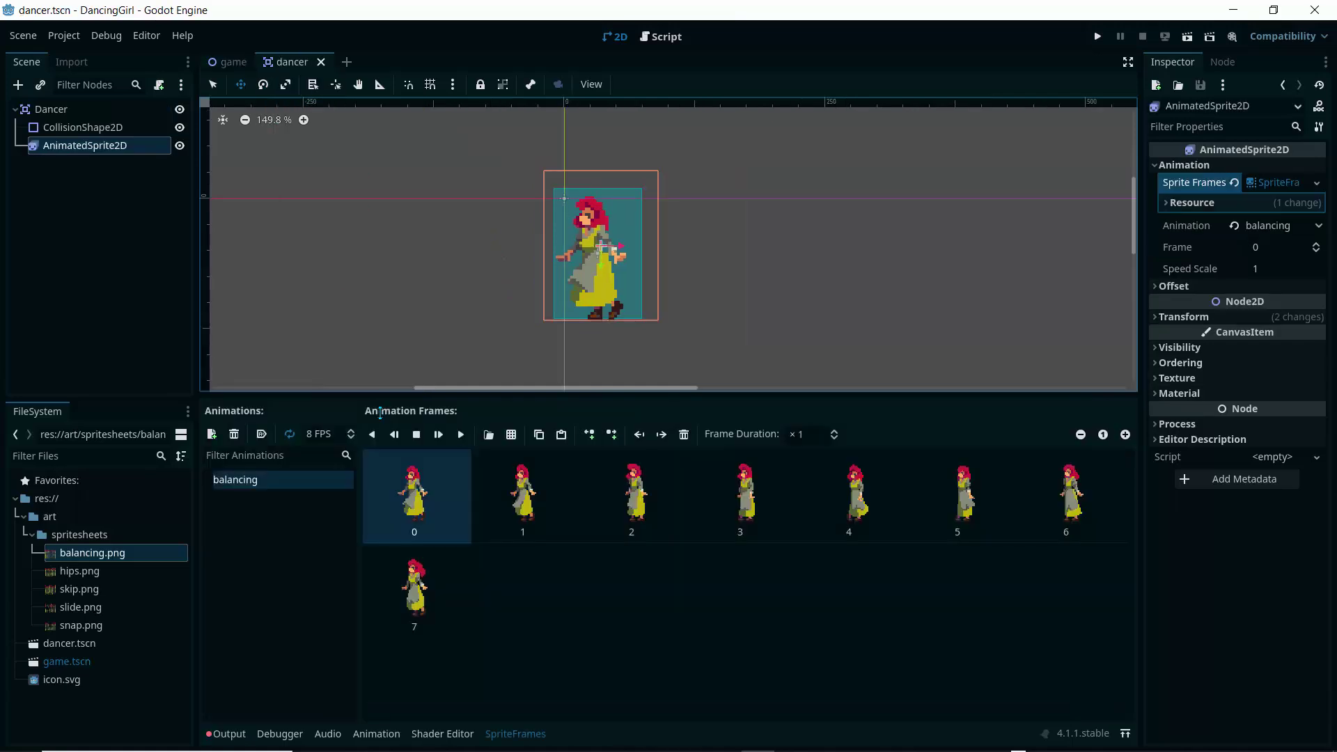
pyautogui.click(460, 439)
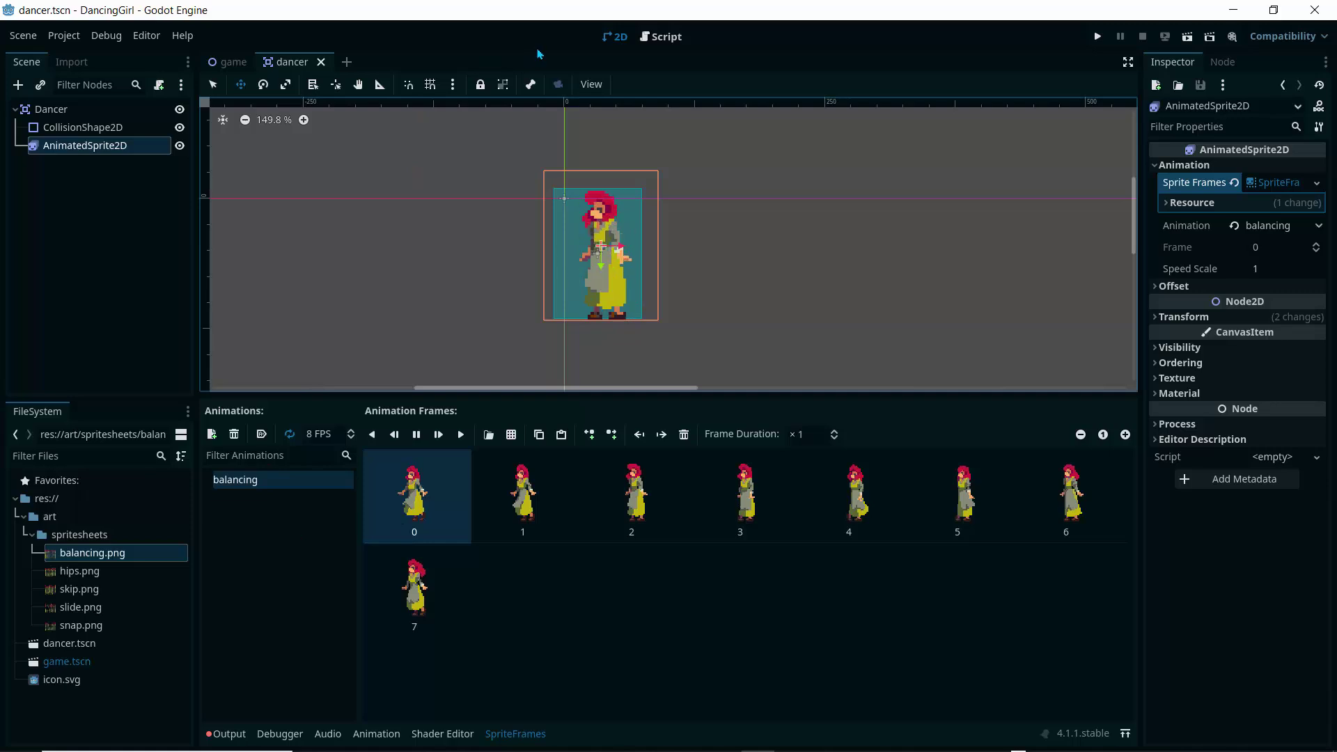
pyautogui.click(1097, 36)
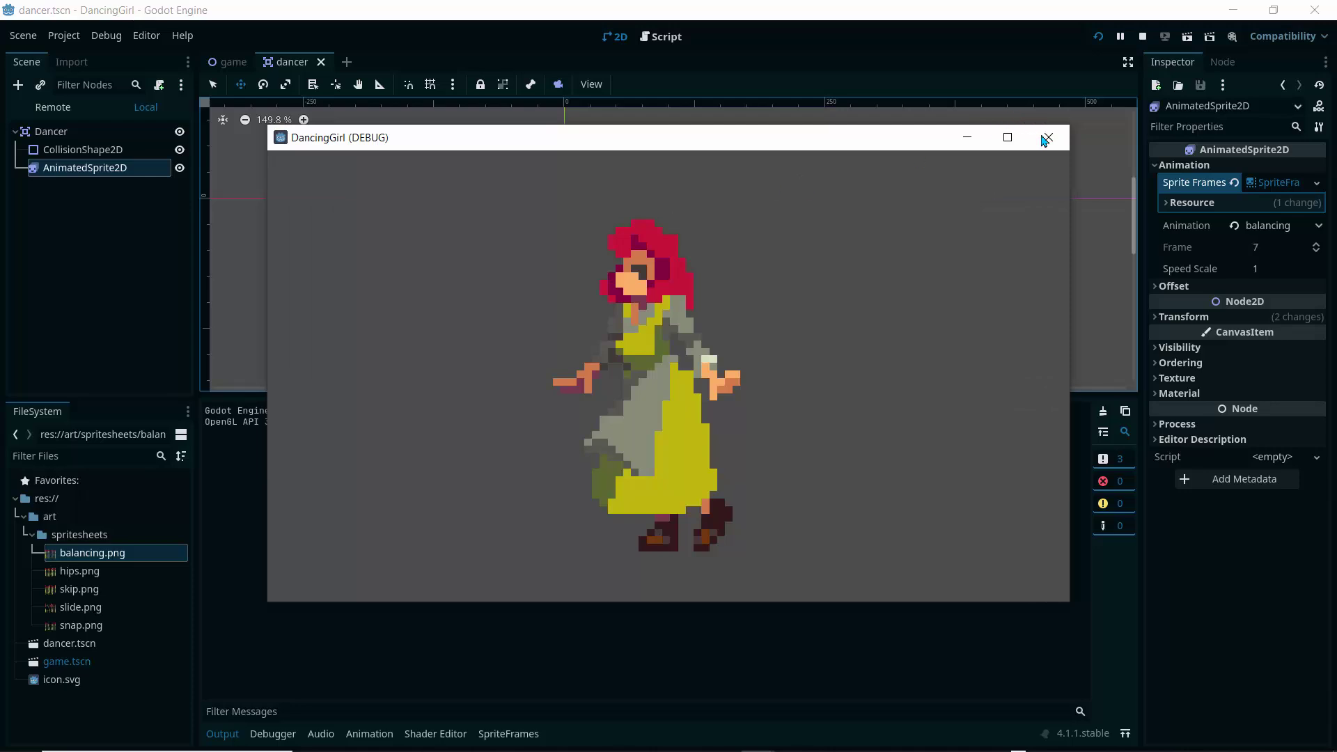
pyautogui.click(1048, 137)
pyautogui.click(233, 63)
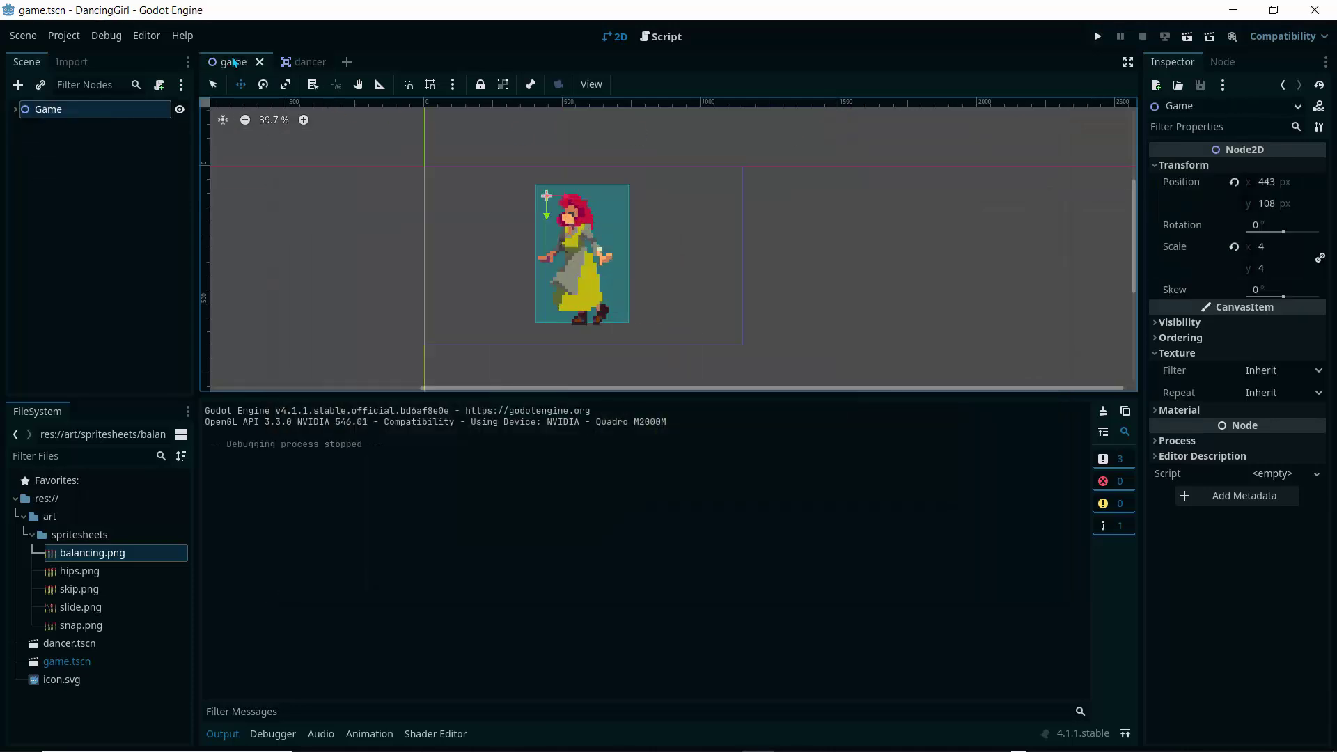
pyautogui.click(1095, 37)
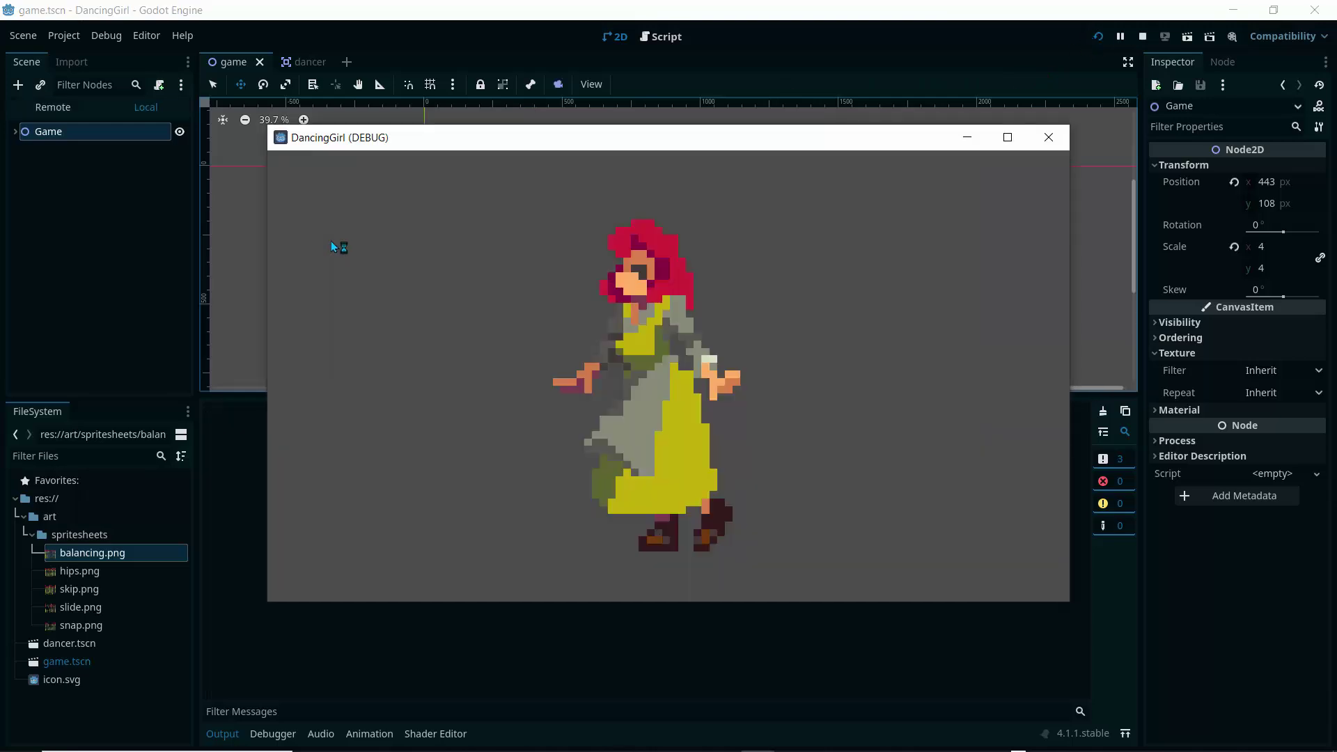
pyautogui.click(1049, 137)
pyautogui.click(301, 62)
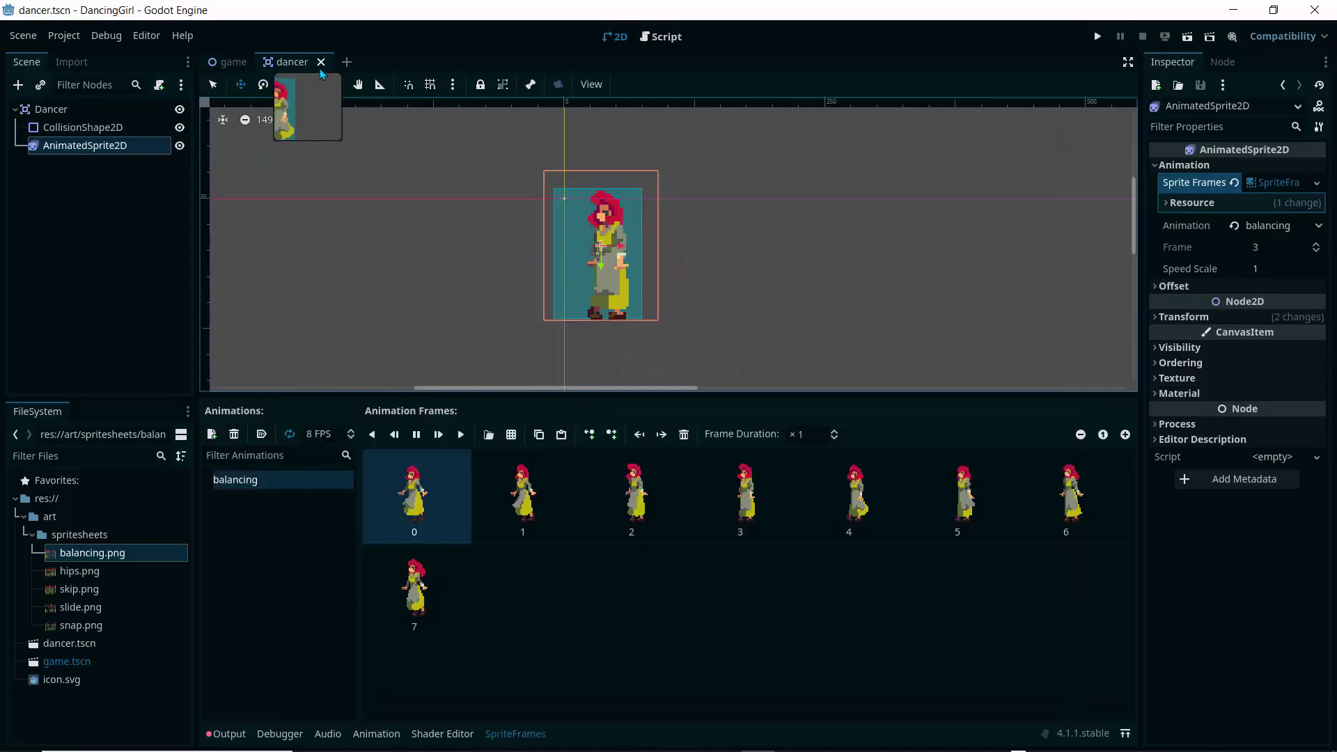
# Step: Turn on Autoplay on Load for balancing, save the scene, and run the game with F5
pyautogui.click(261, 435)
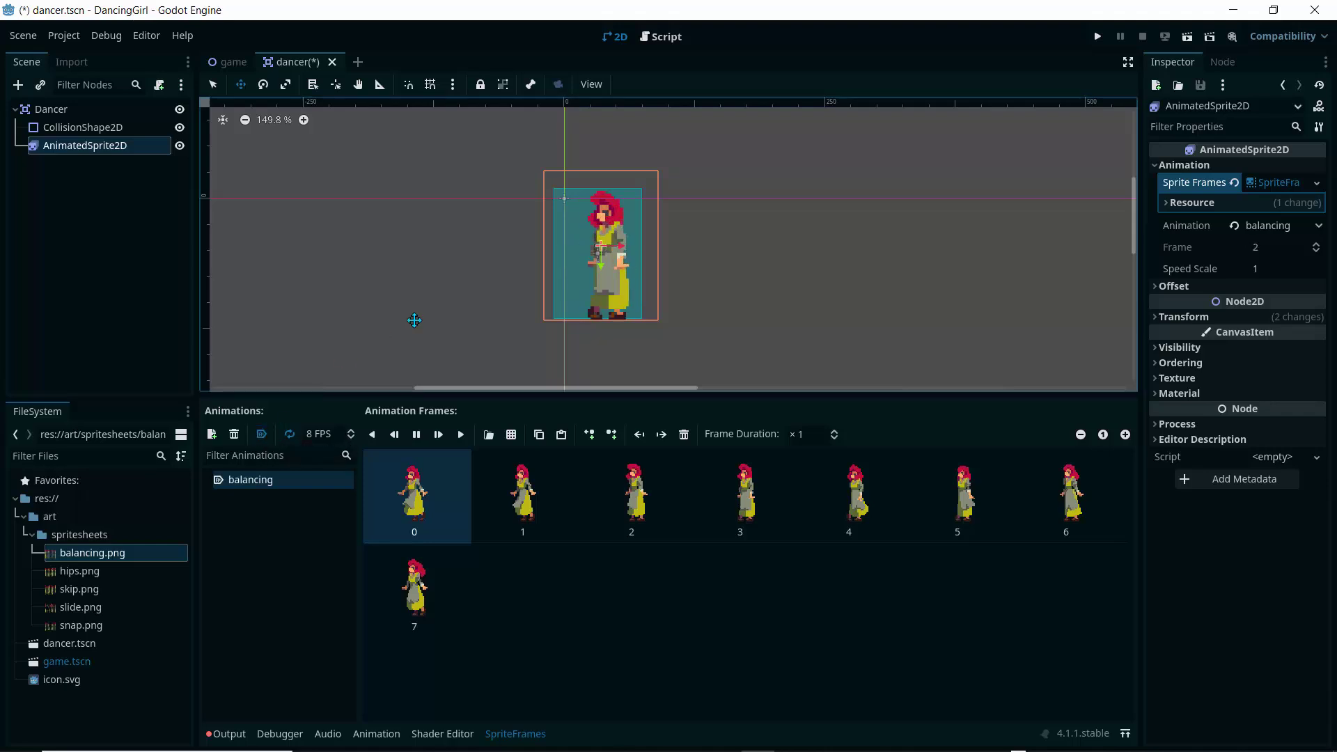
pyautogui.hotkey('ctrl', 's')
pyautogui.press('F5')
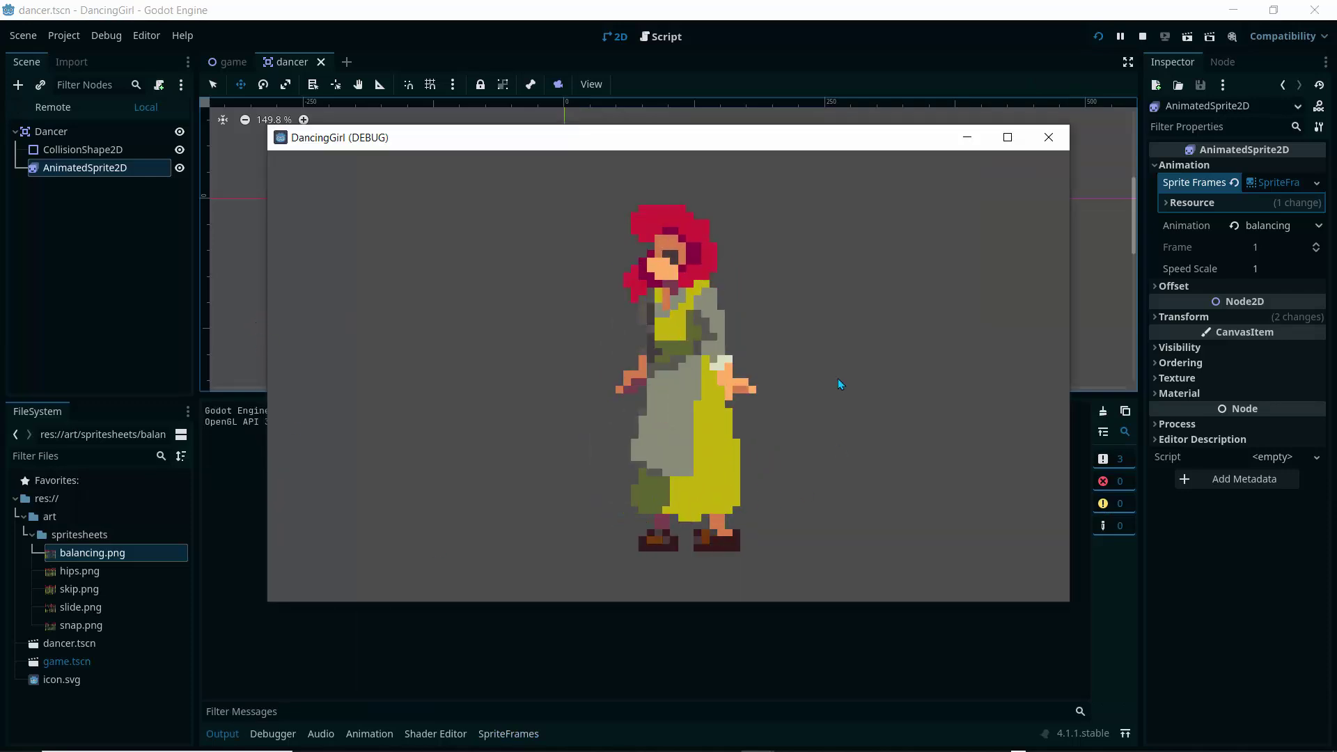
# Step: Close the running game and reopen the AnimatedSprite2D's SpriteFrames editor
pyautogui.click(1049, 138)
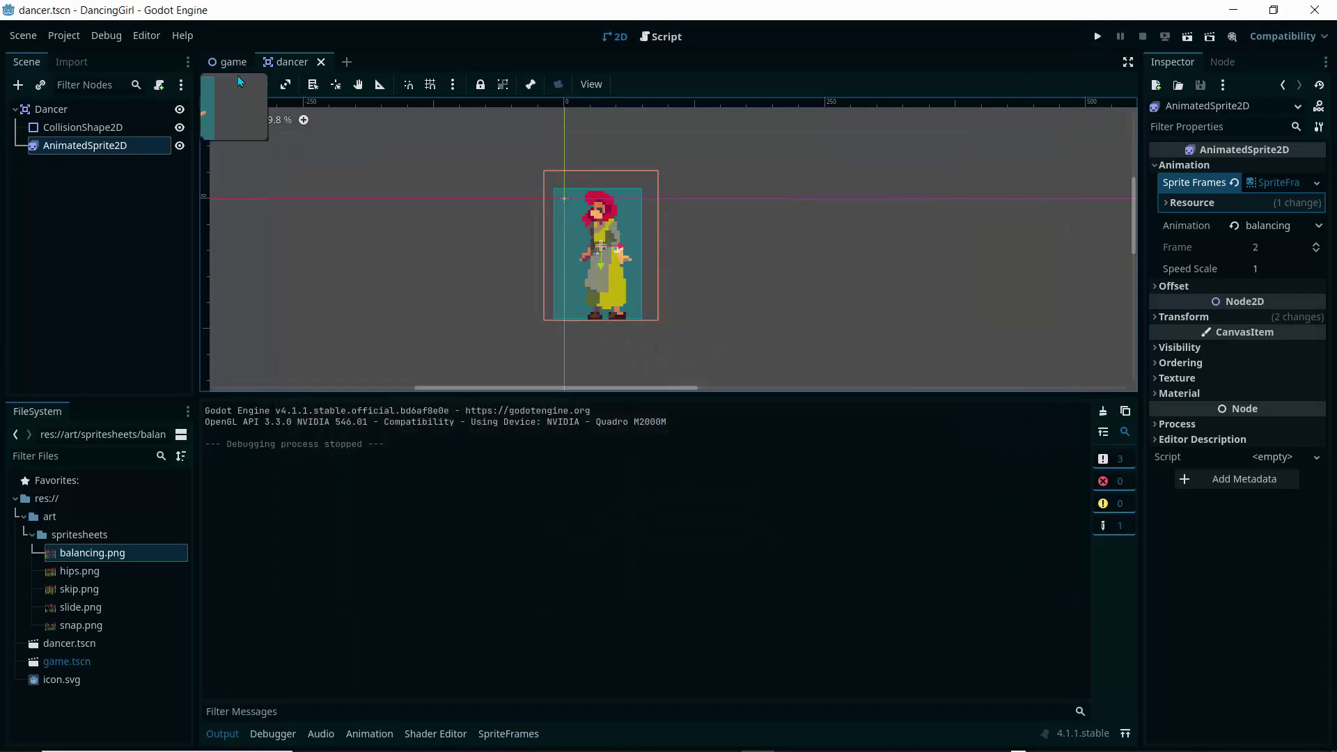
pyautogui.click(77, 152)
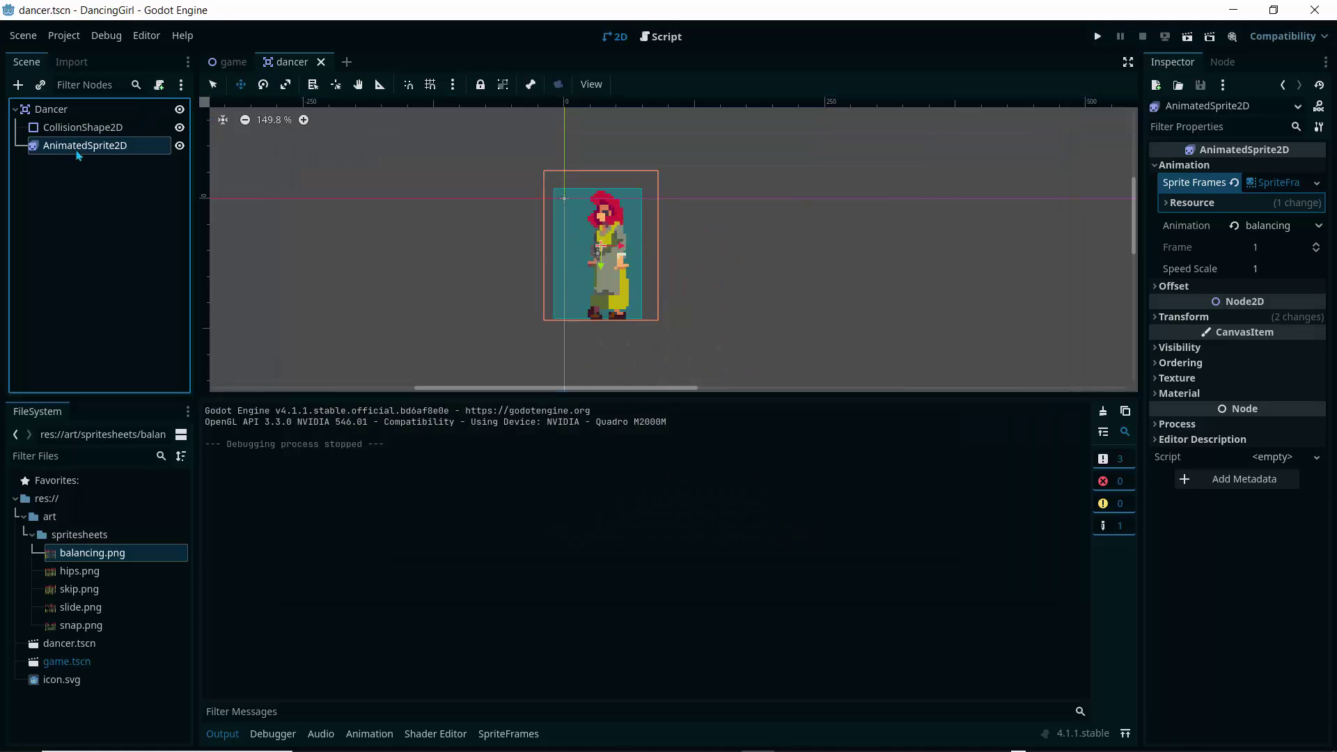
pyautogui.click(507, 734)
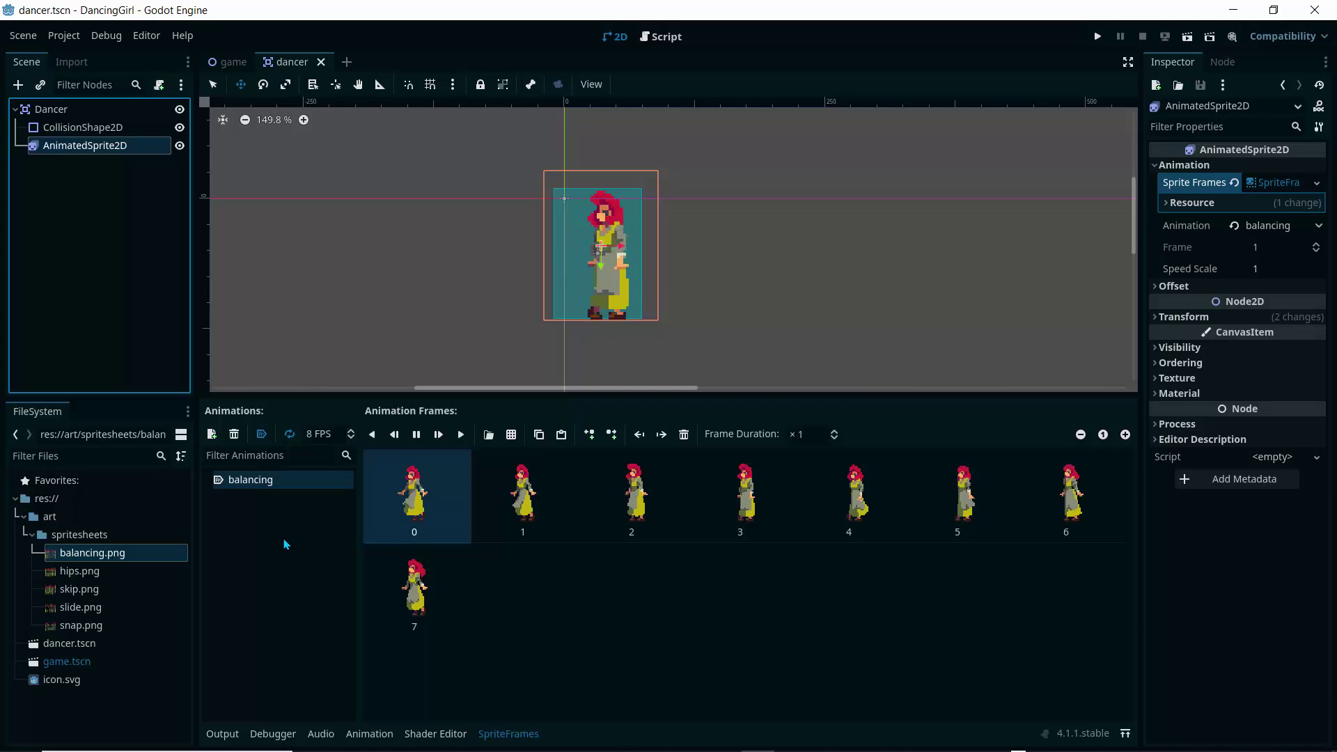
# Step: Add two new animations and rename them 'hips' and 'skip'
pyautogui.click(212, 434)
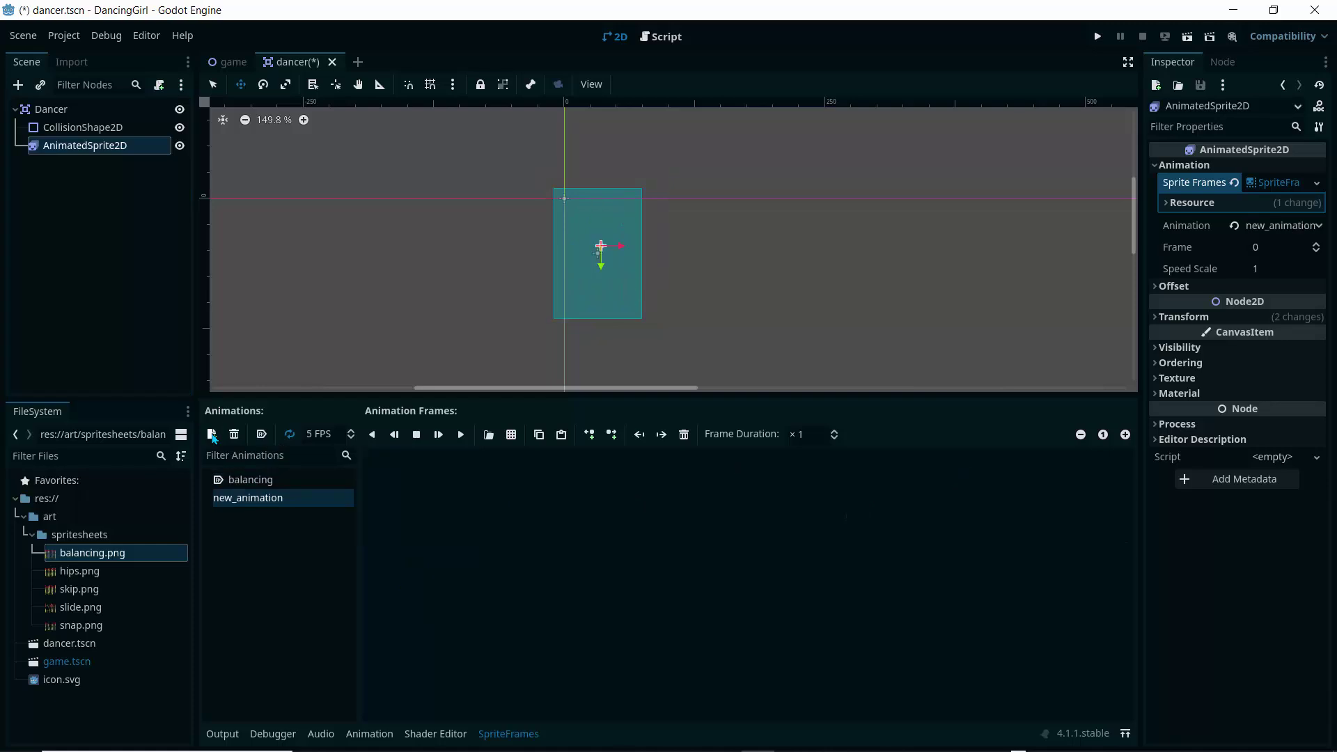
pyautogui.doubleClick(245, 498)
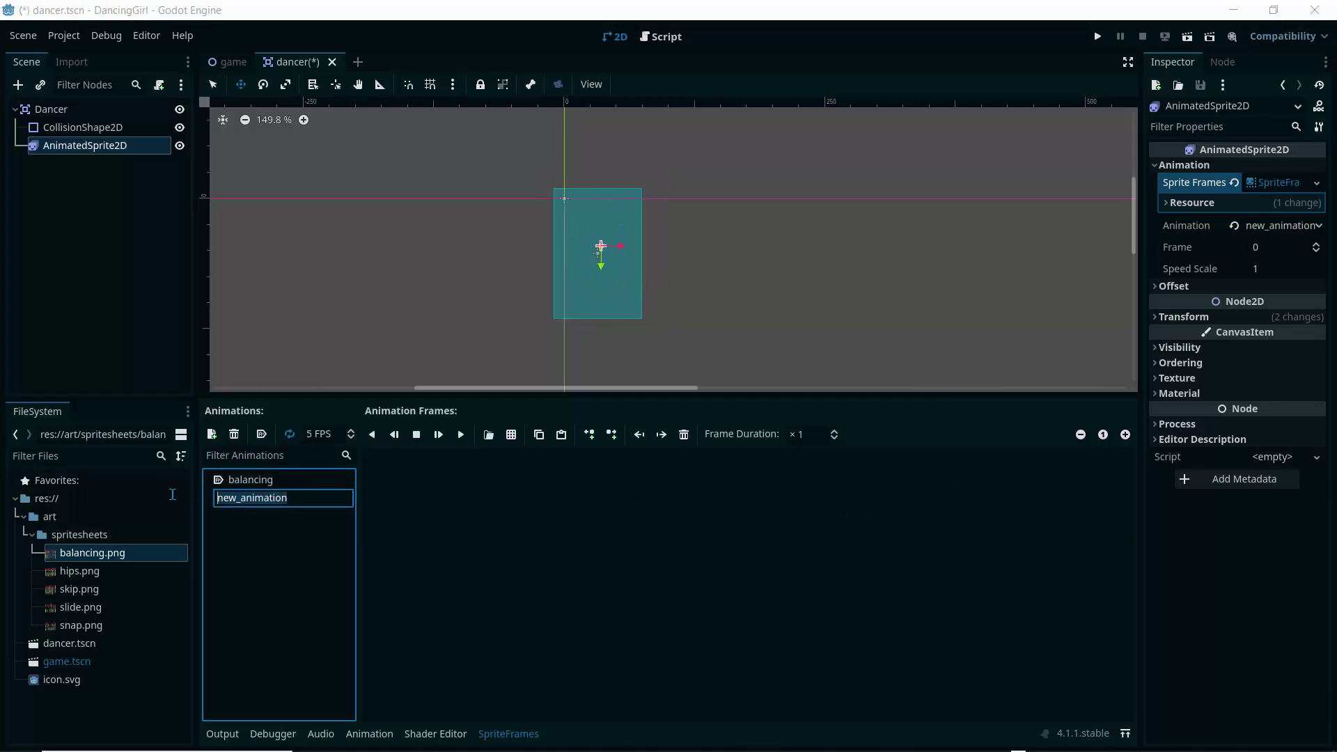
pyautogui.write('hips')
pyautogui.press('Return')
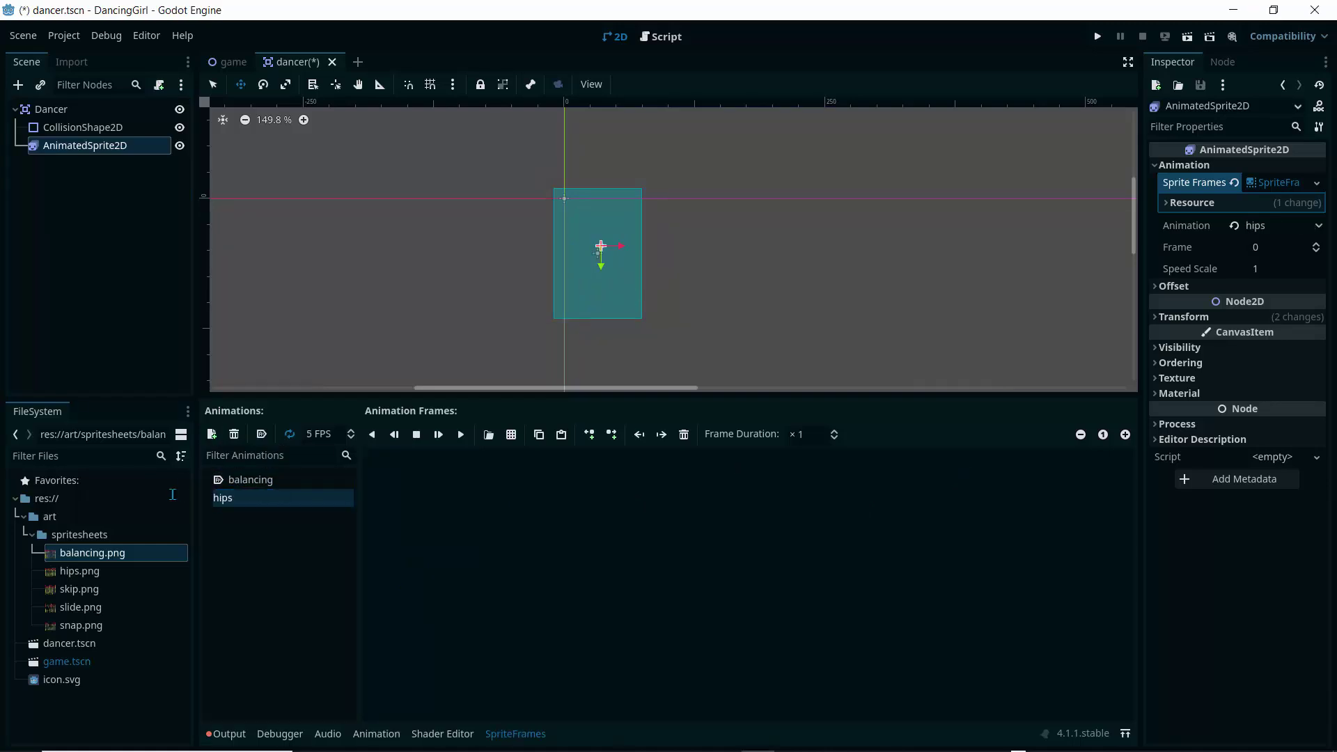
pyautogui.click(212, 434)
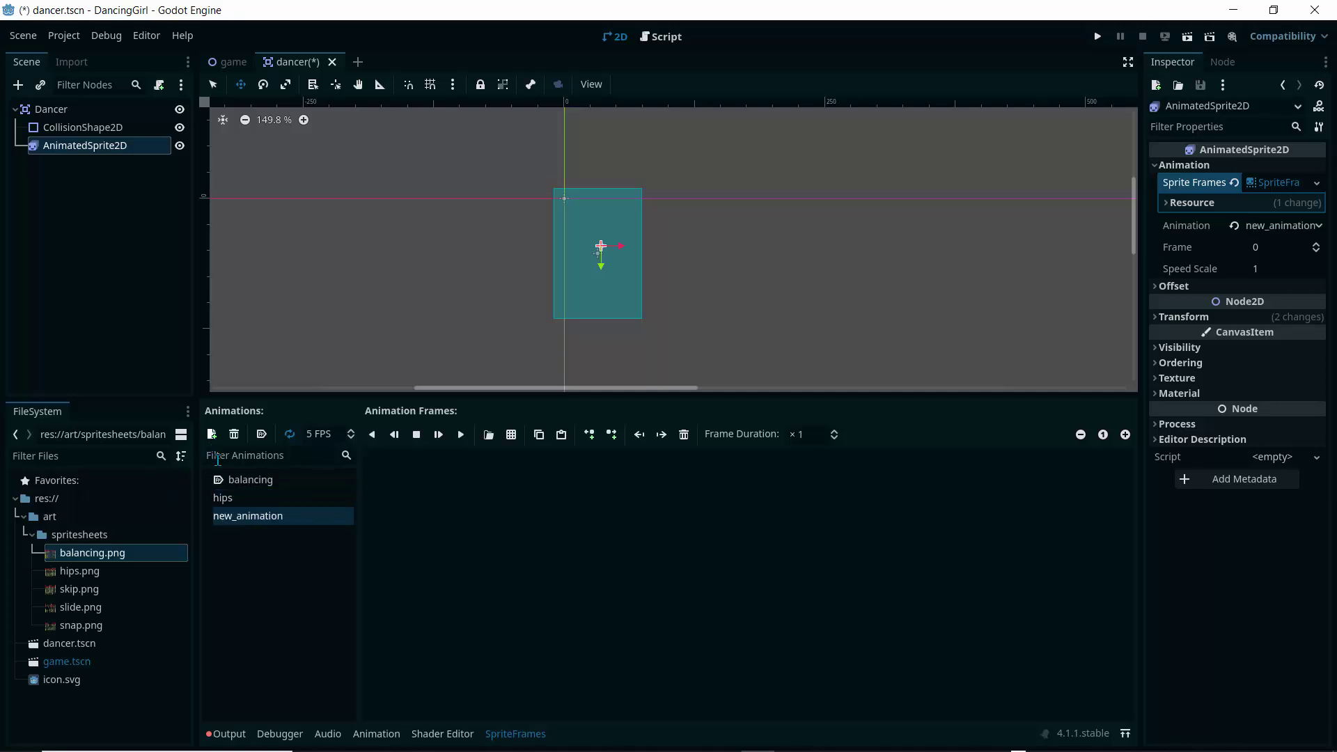
pyautogui.doubleClick(248, 517)
pyautogui.write('skip')
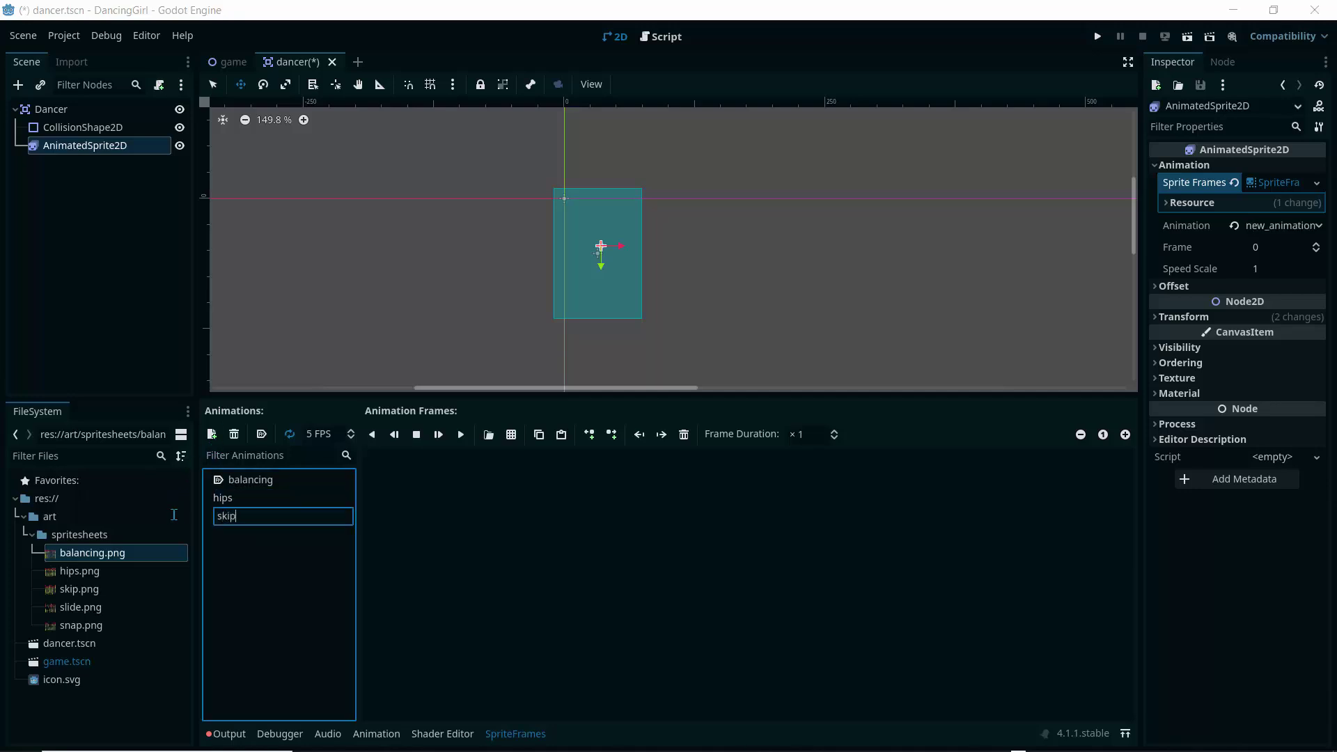
pyautogui.press('Return')
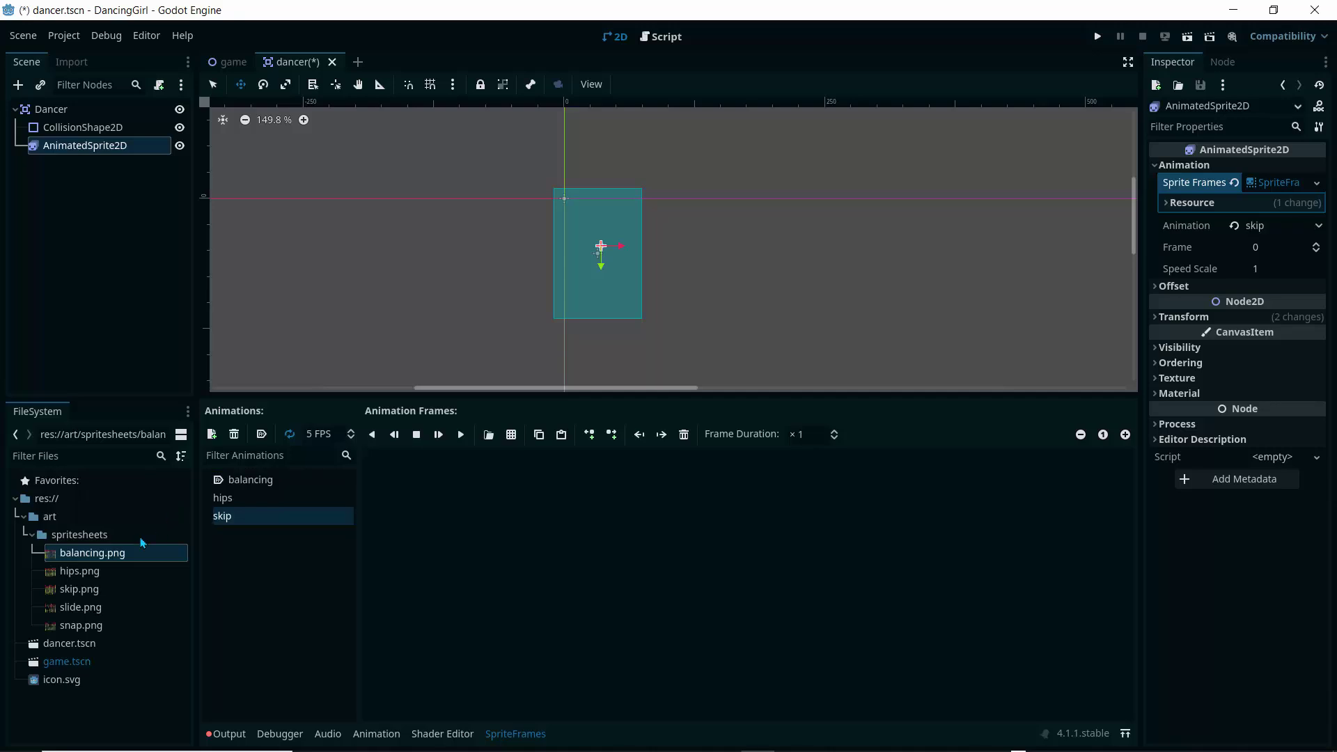
# Step: Add two more animations named 'slide' and 'snap'
pyautogui.click(212, 434)
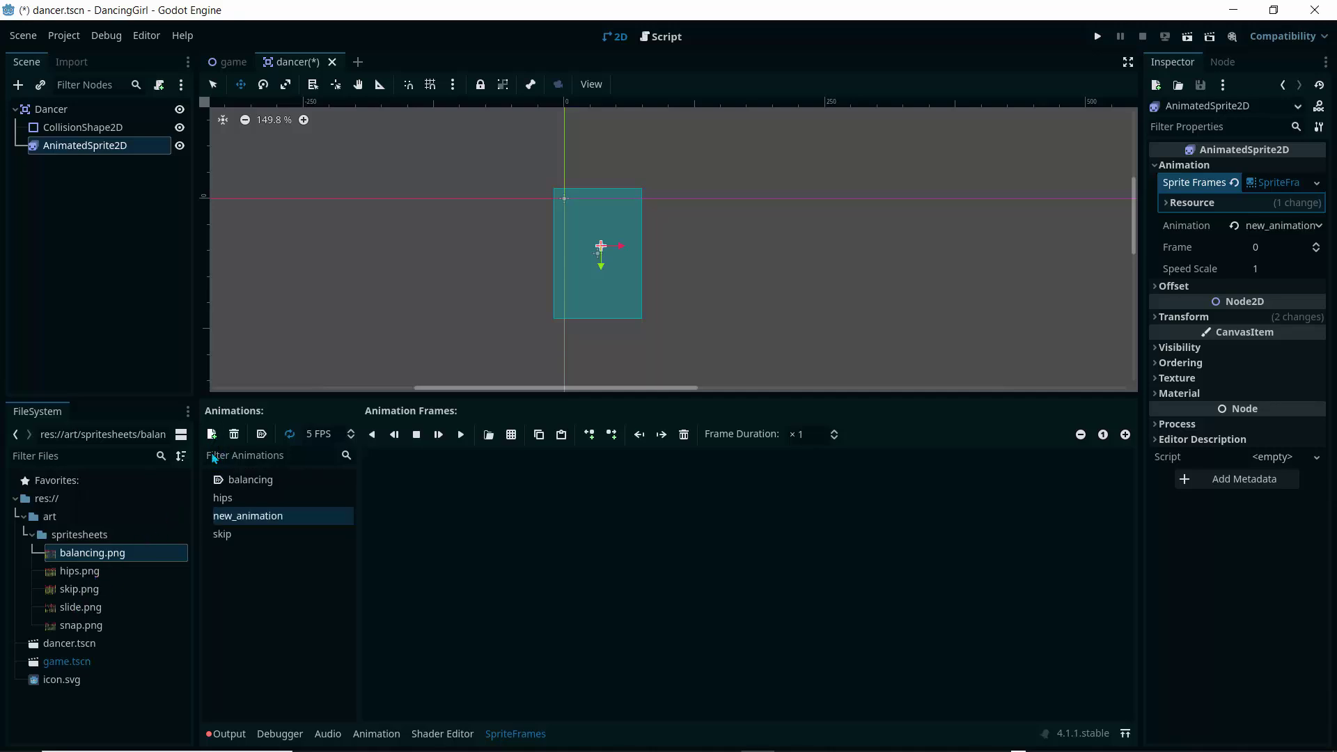
pyautogui.click(232, 520)
pyautogui.click(232, 520)
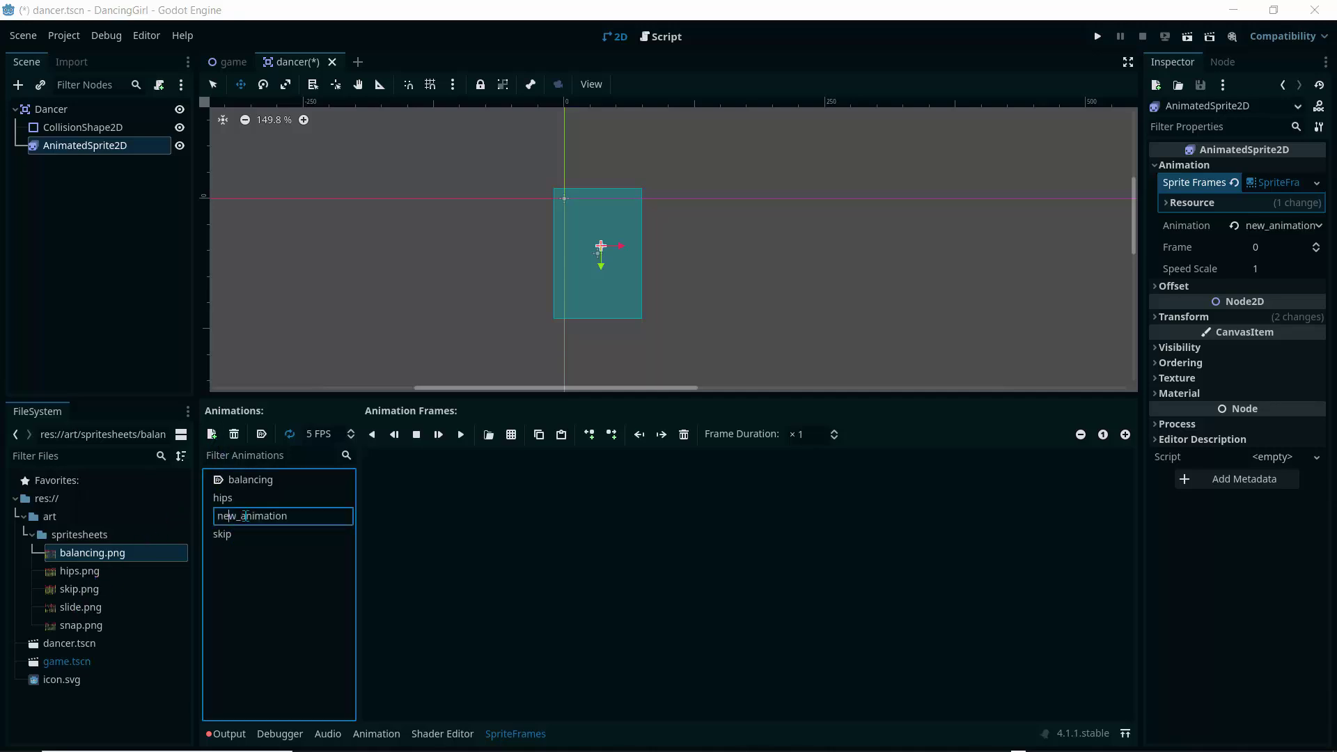
pyautogui.doubleClick(294, 517)
pyautogui.write('slide')
pyautogui.press('Return')
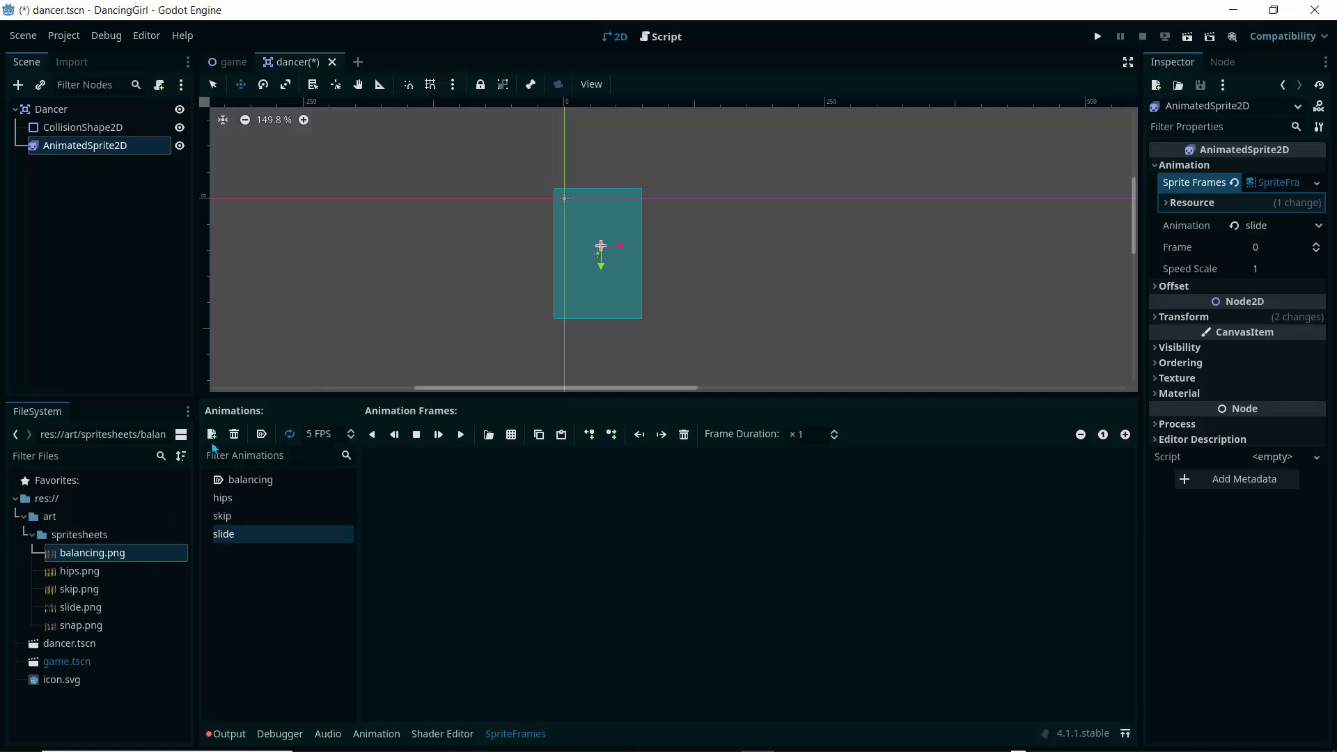
pyautogui.click(212, 435)
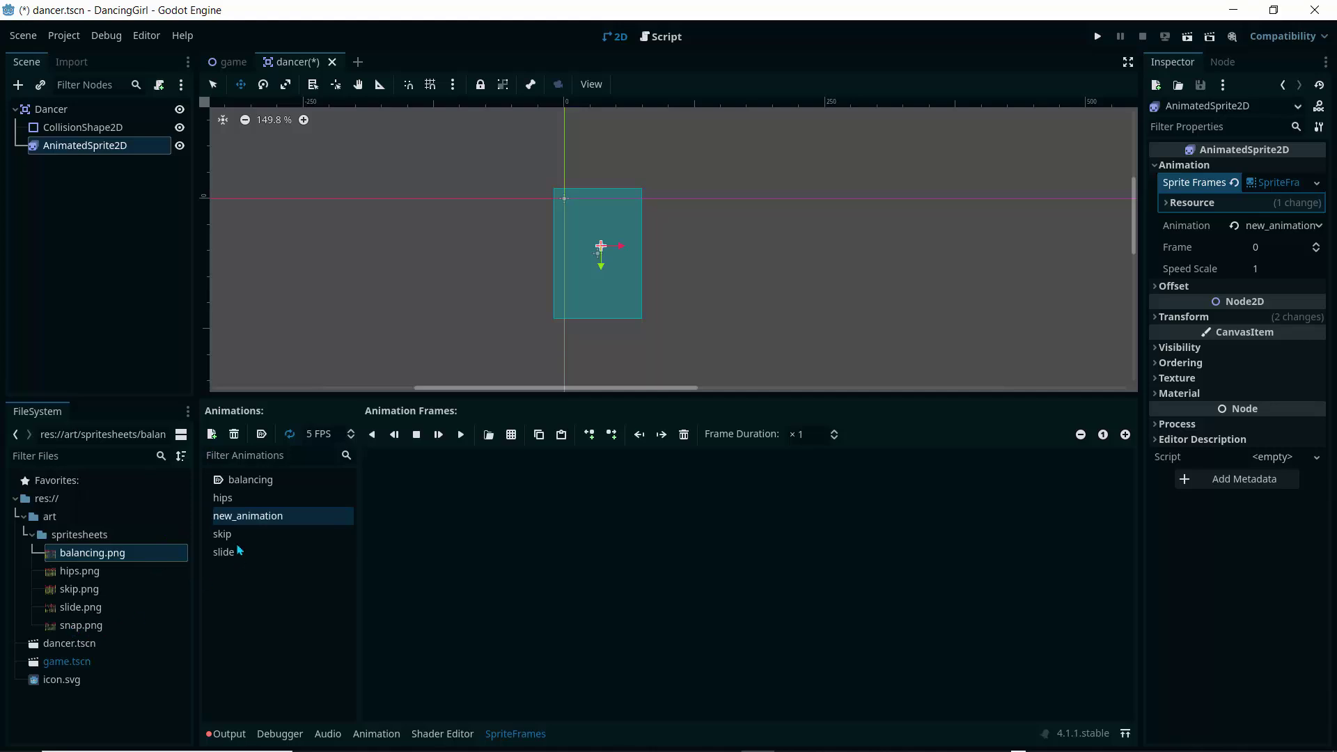
pyautogui.doubleClick(233, 518)
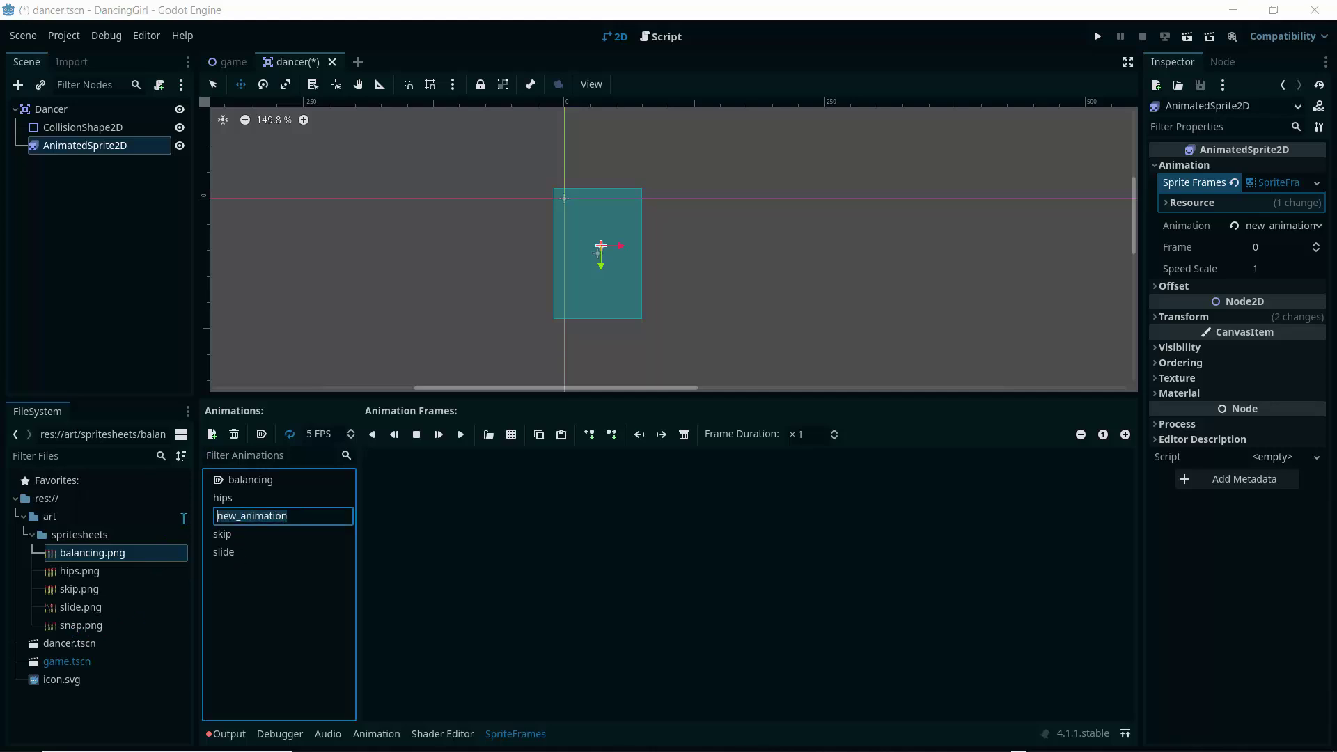
pyautogui.write('snap')
pyautogui.press('Return')
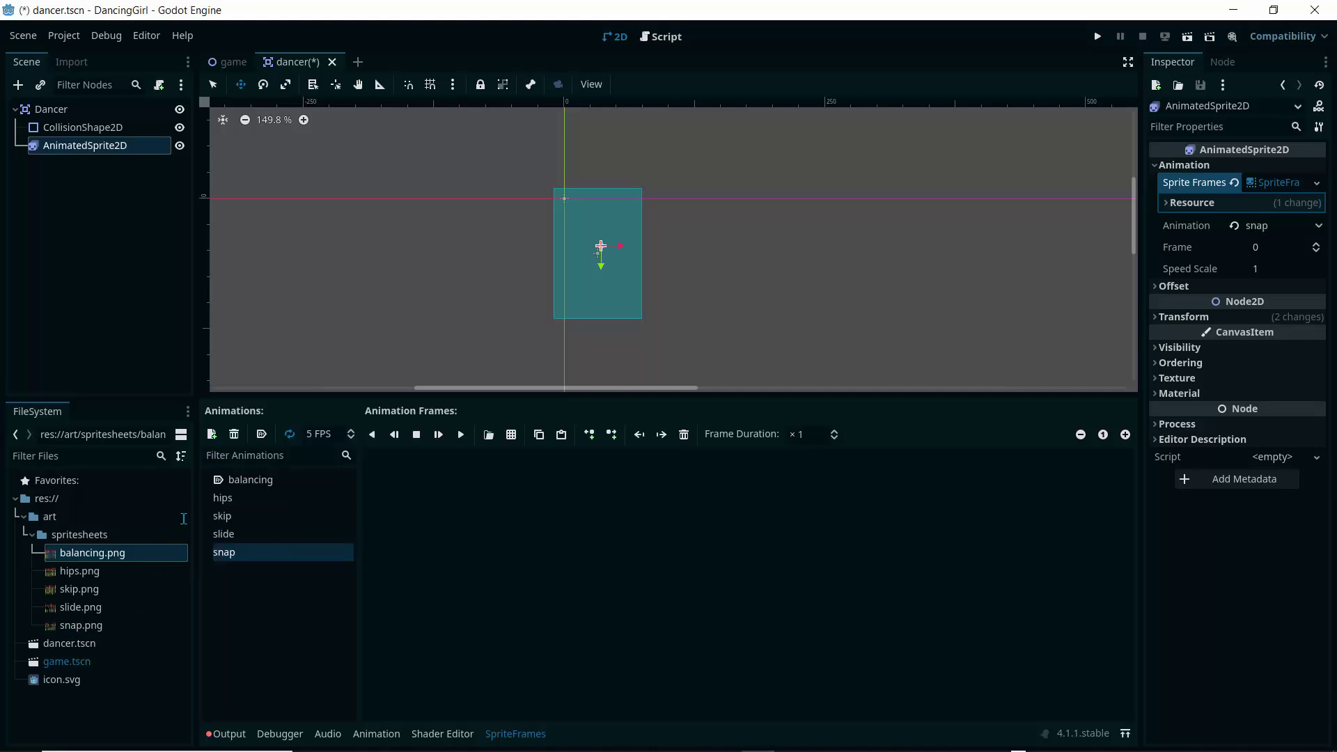
pyautogui.click(223, 500)
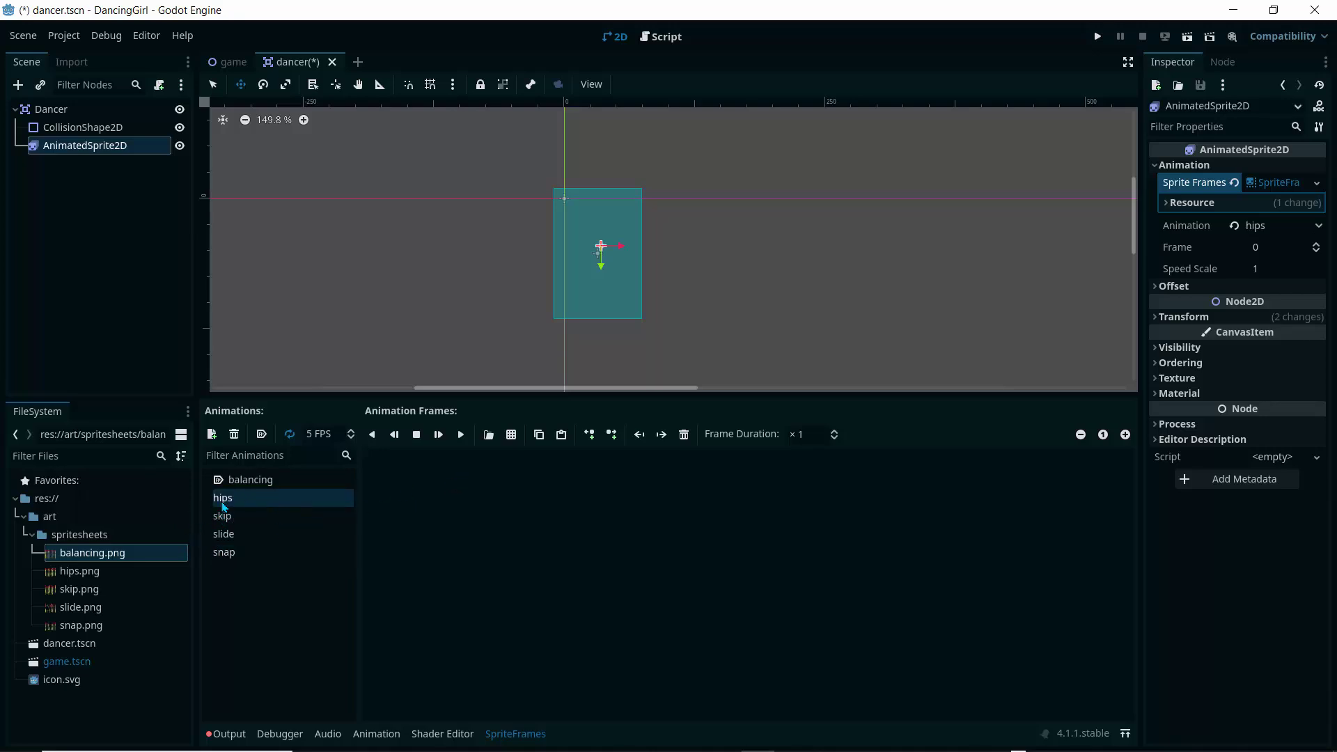
# Step: Add all eight frames from the hips.png sheet, sliced as a single row, to the hips animation
pyautogui.click(511, 436)
pyautogui.click(530, 227)
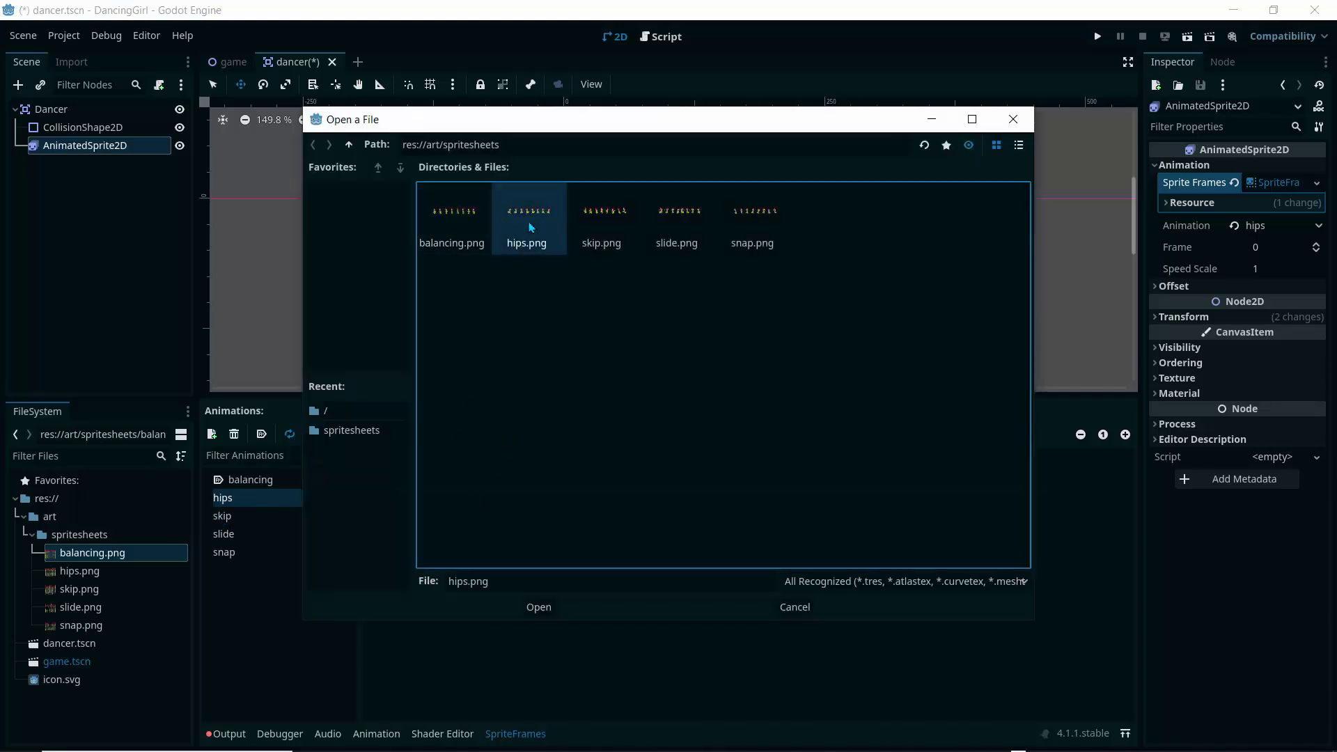
pyautogui.click(538, 607)
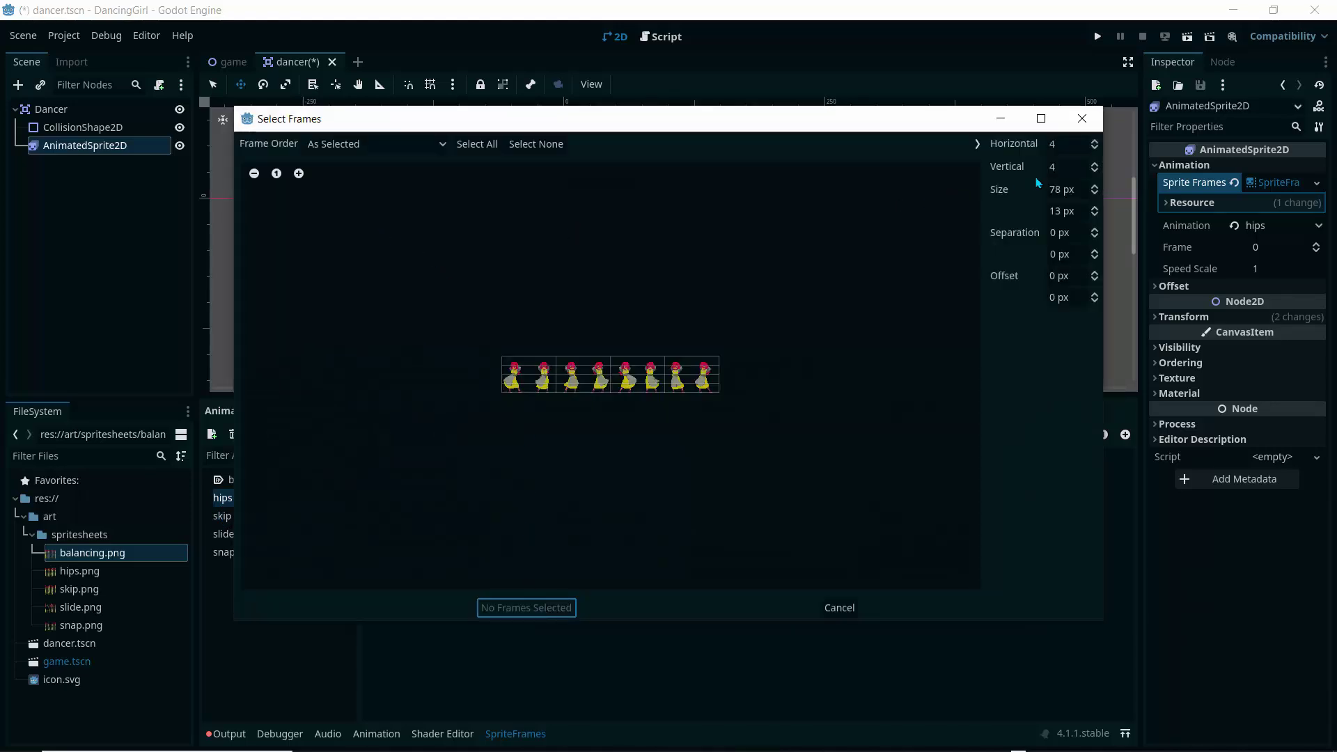
pyautogui.click(1064, 145)
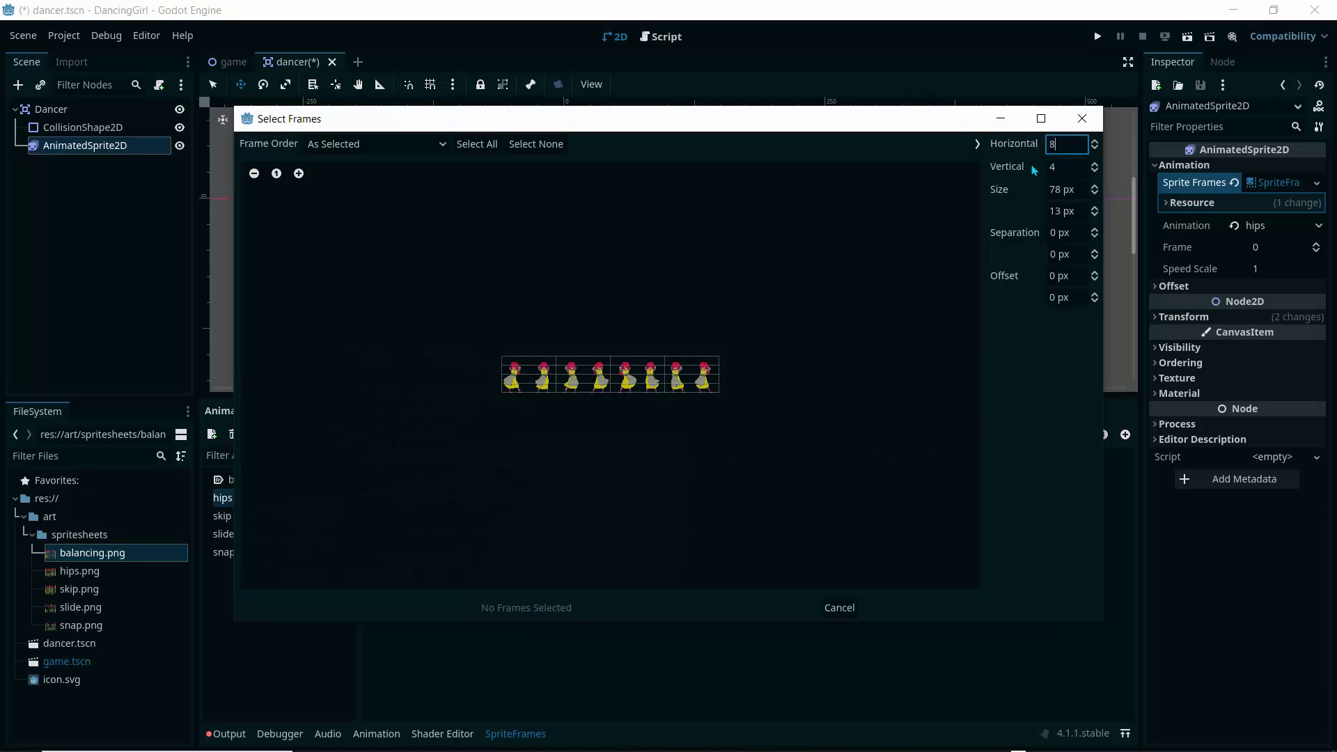
pyautogui.click(1070, 166)
pyautogui.write('1')
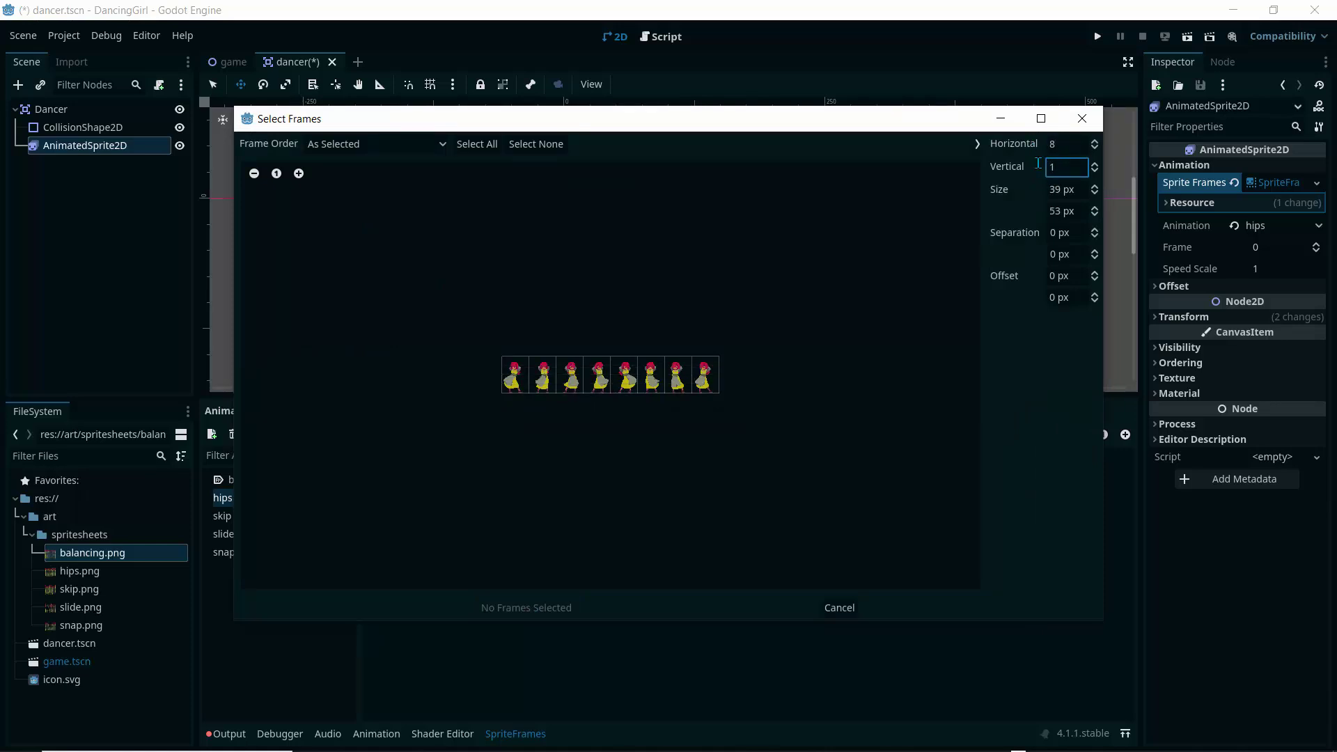
pyautogui.click(514, 374)
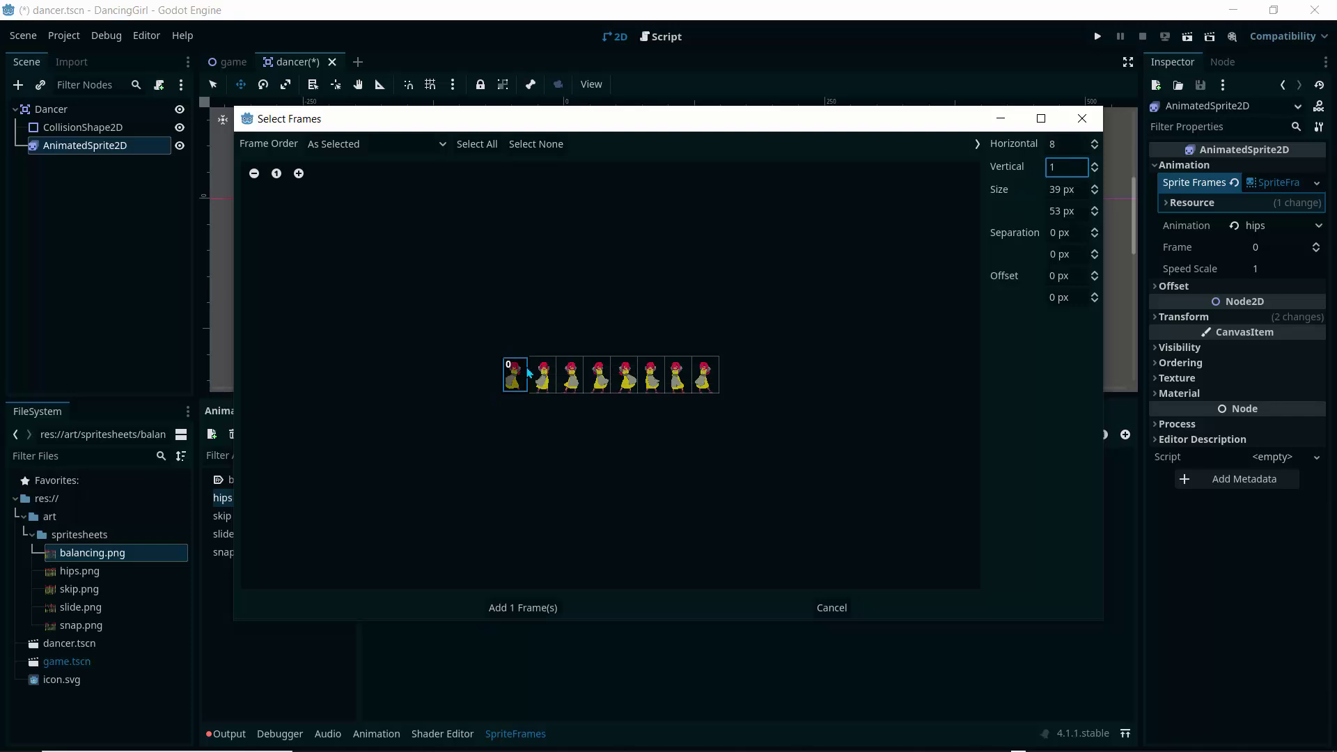
pyautogui.keyDown('shift'); pyautogui.click(703, 388); pyautogui.keyUp('shift')
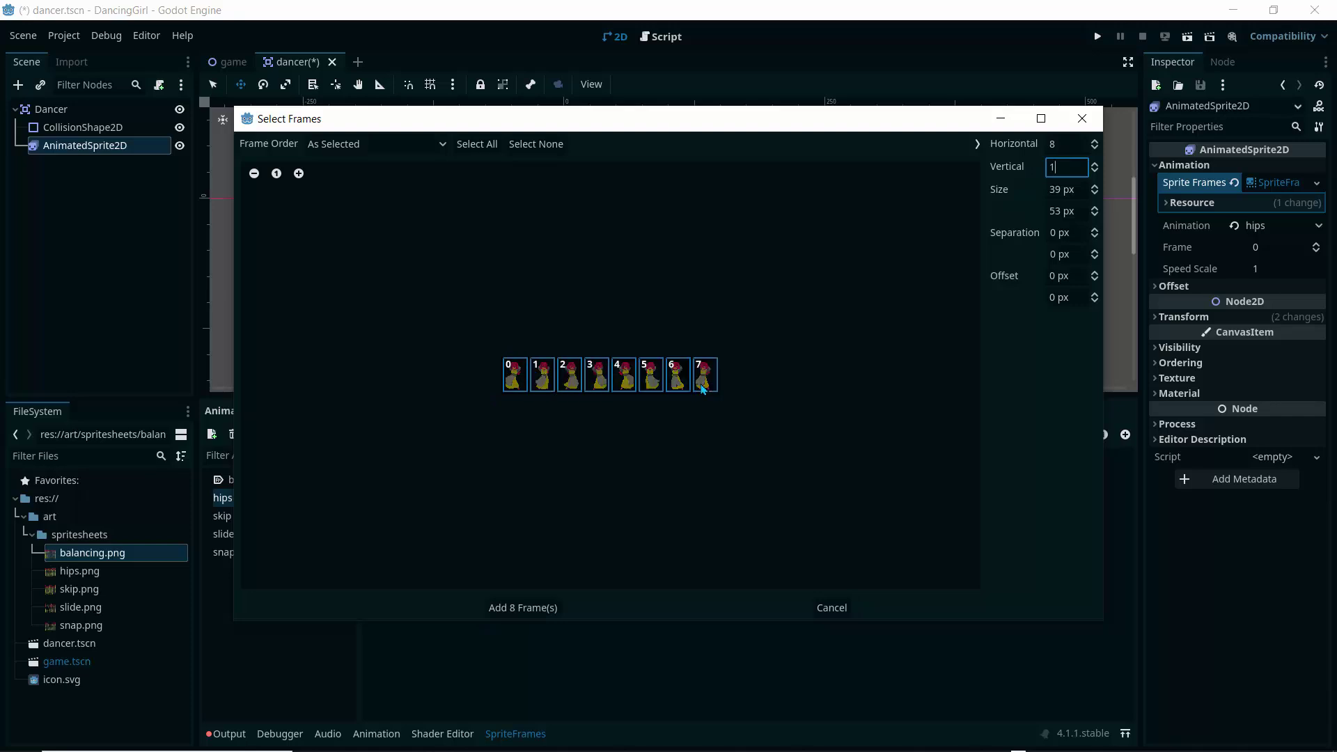
pyautogui.click(529, 607)
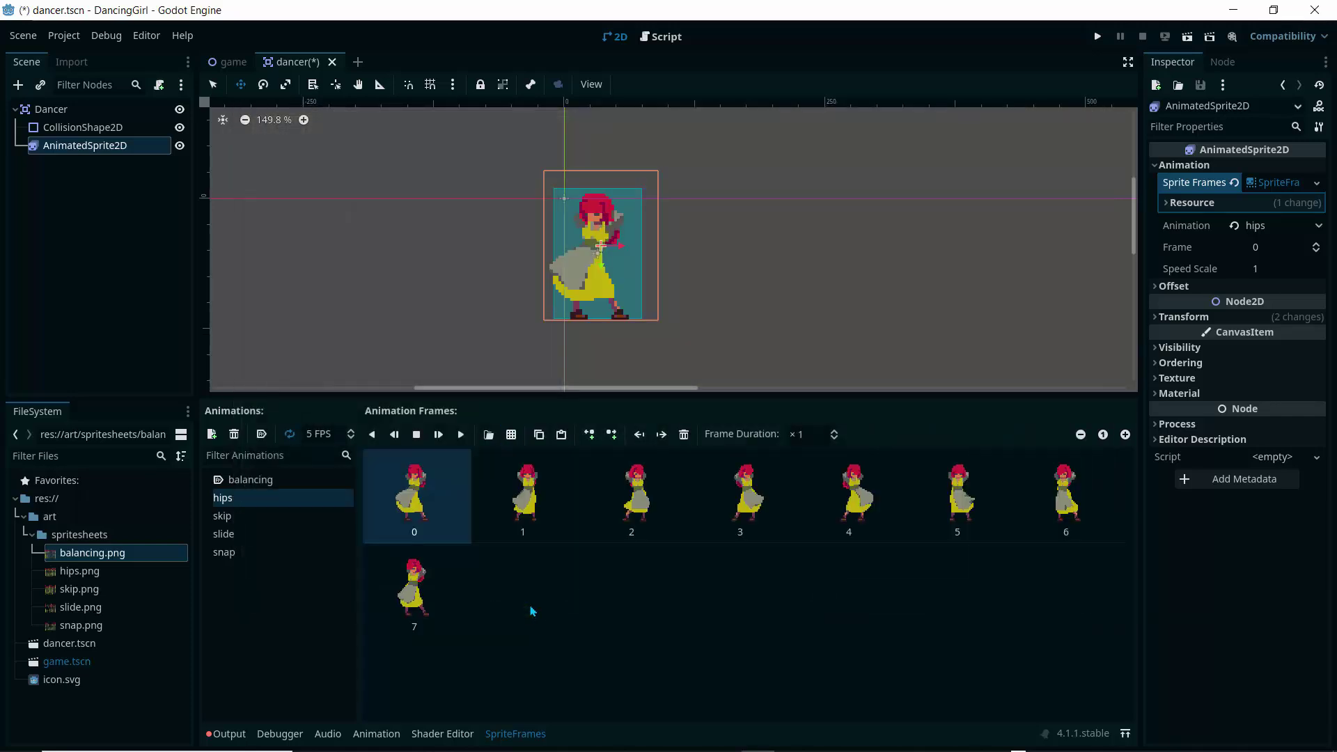
# Step: Set hips to 8 FPS, preview it playing, and select the skip animation
pyautogui.click(316, 432)
pyautogui.write('8')
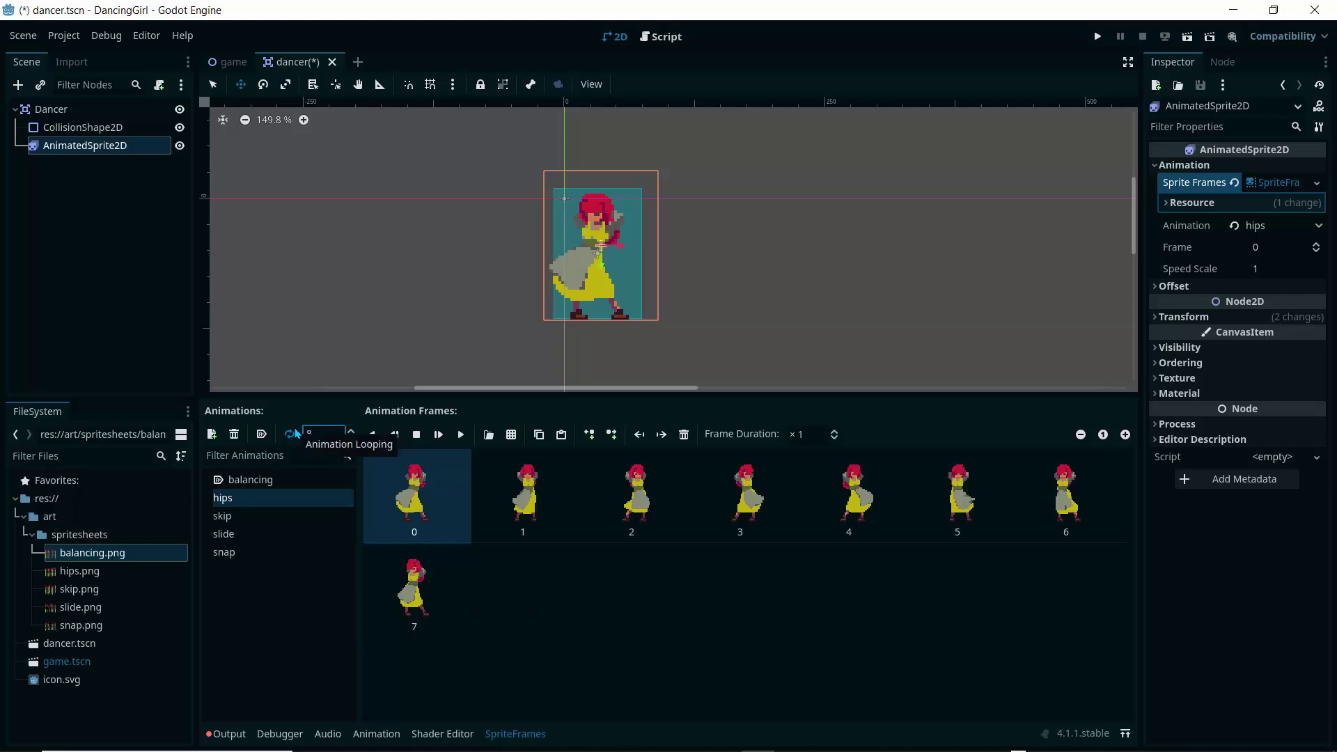
pyautogui.click(291, 628)
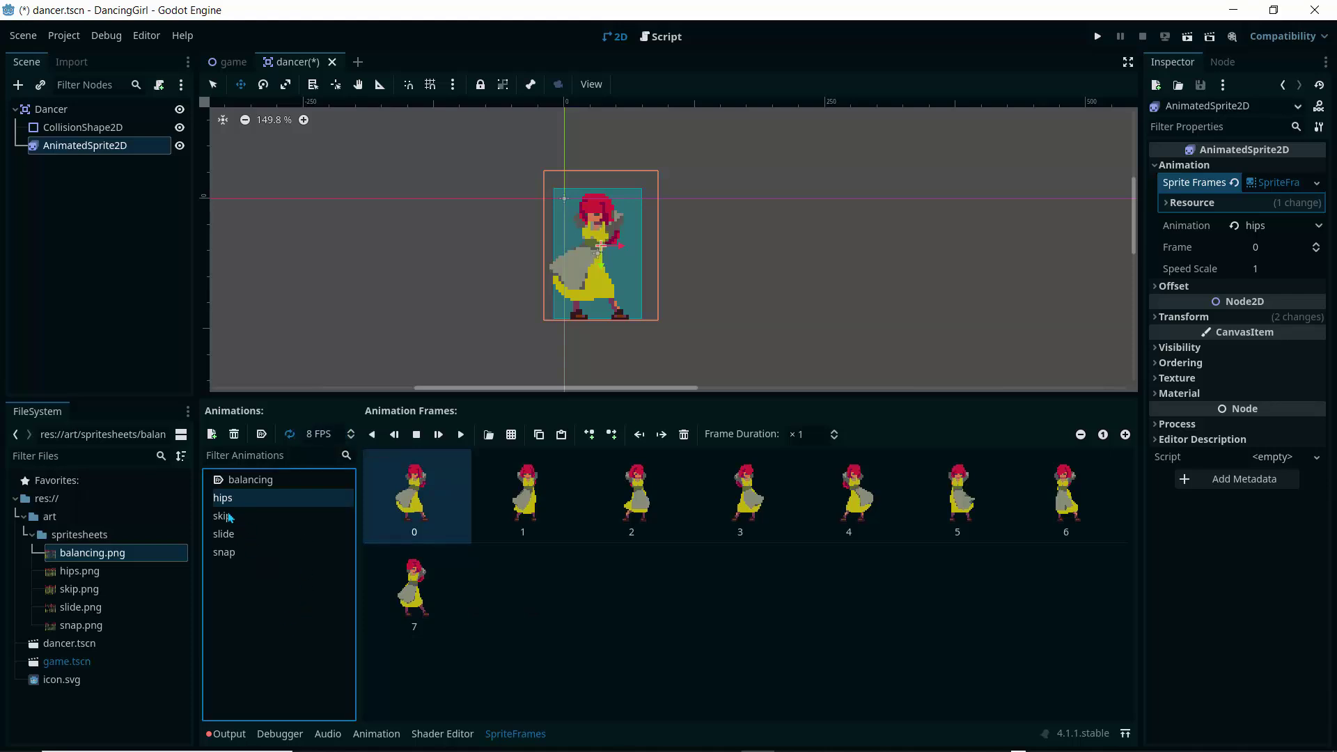
pyautogui.click(460, 434)
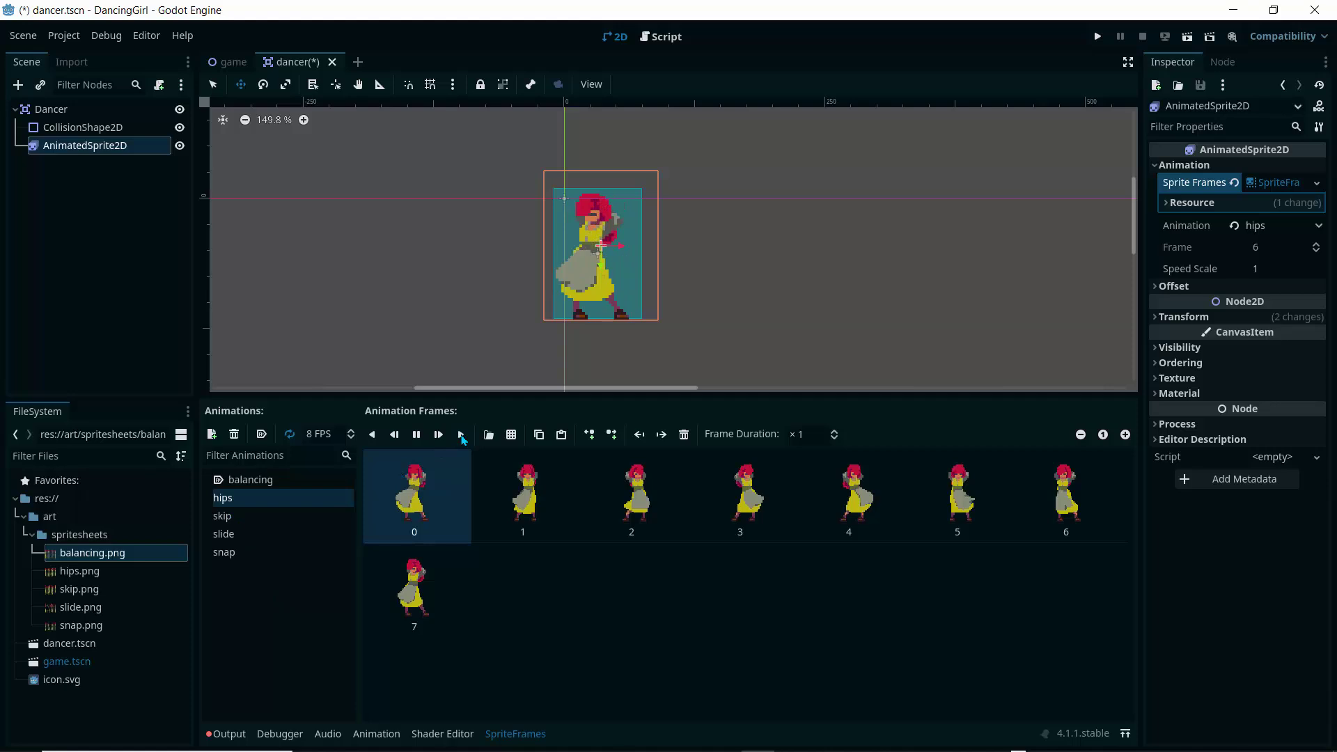
pyautogui.click(250, 516)
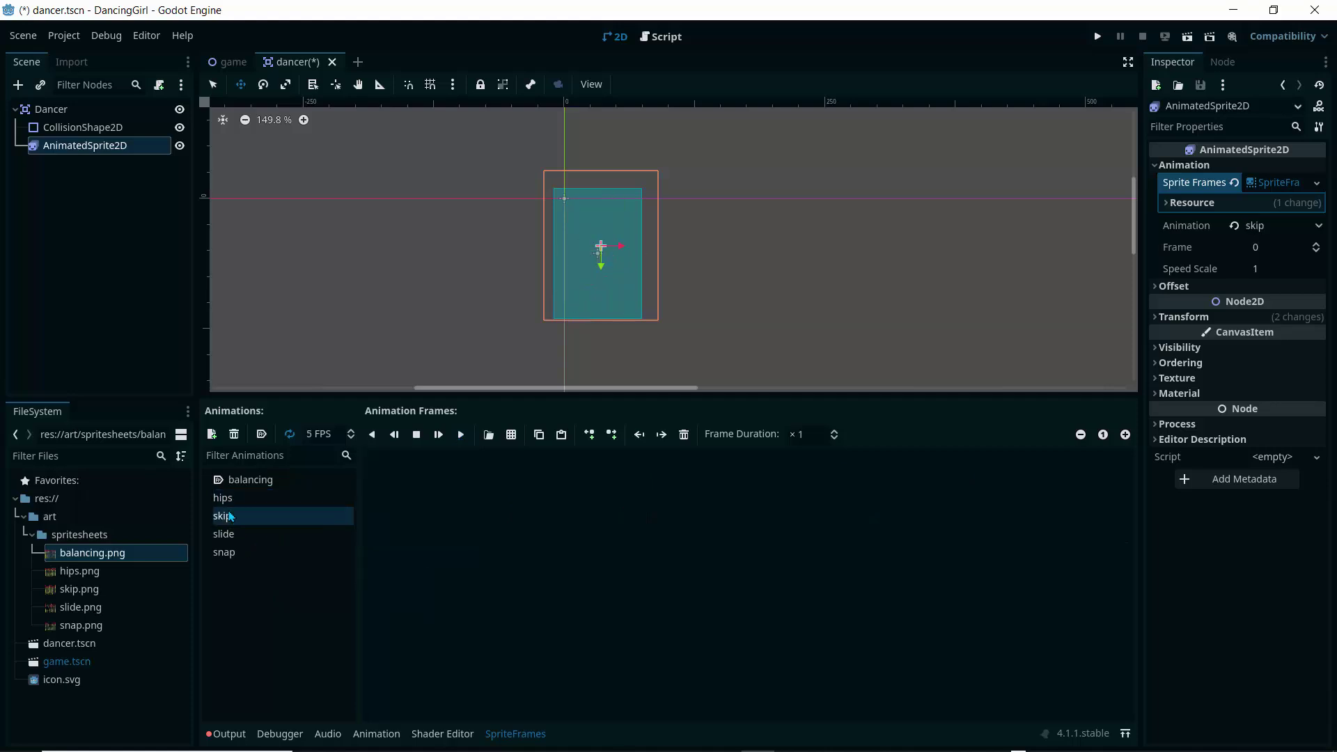
# Step: Load skip.png into the sprite-sheet slicer with 8 horizontal and 1 vertical frames
pyautogui.click(511, 434)
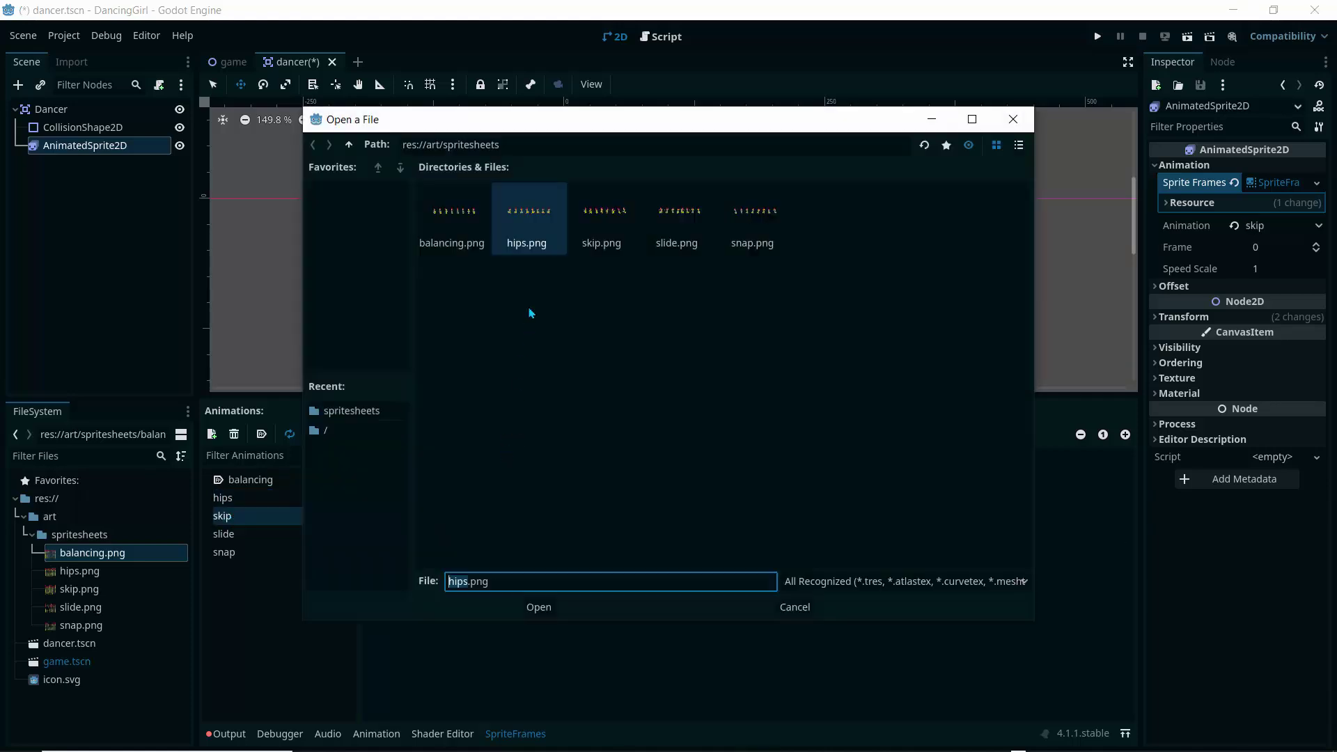
pyautogui.click(597, 235)
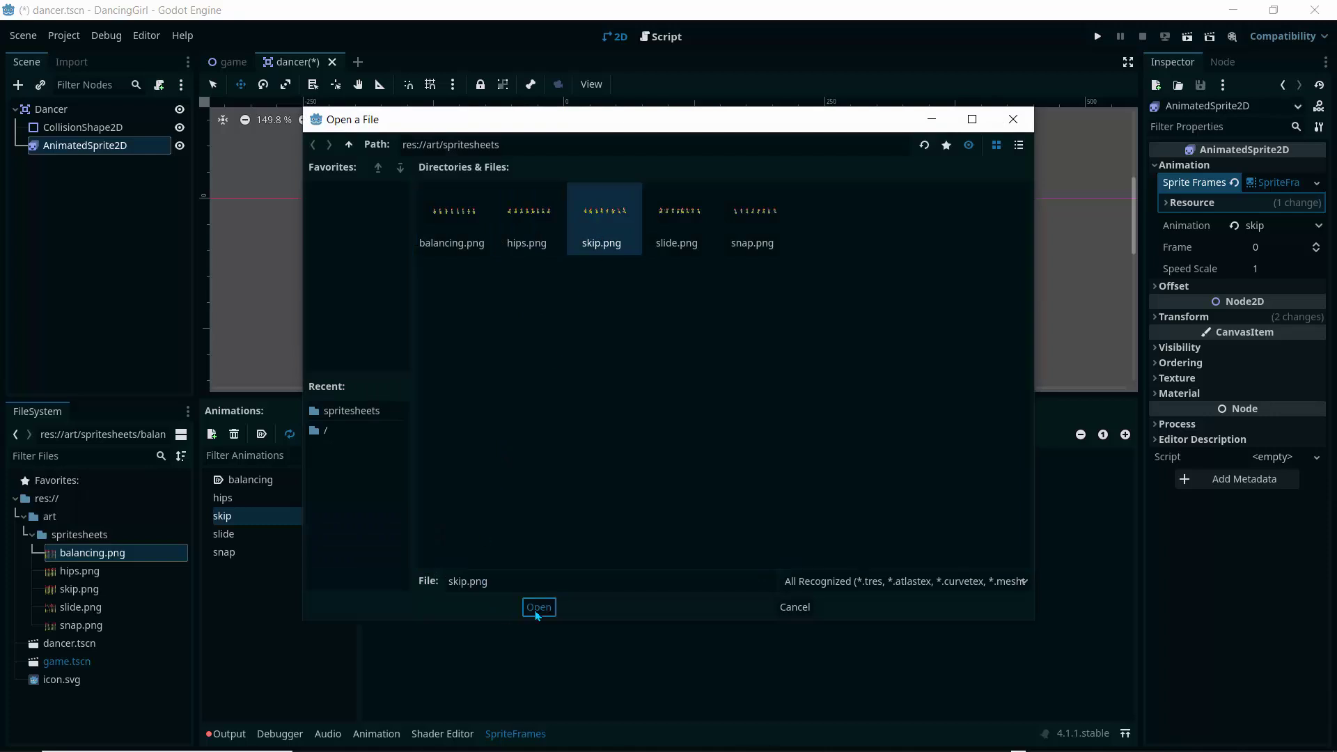
pyautogui.click(536, 610)
pyautogui.click(1069, 145)
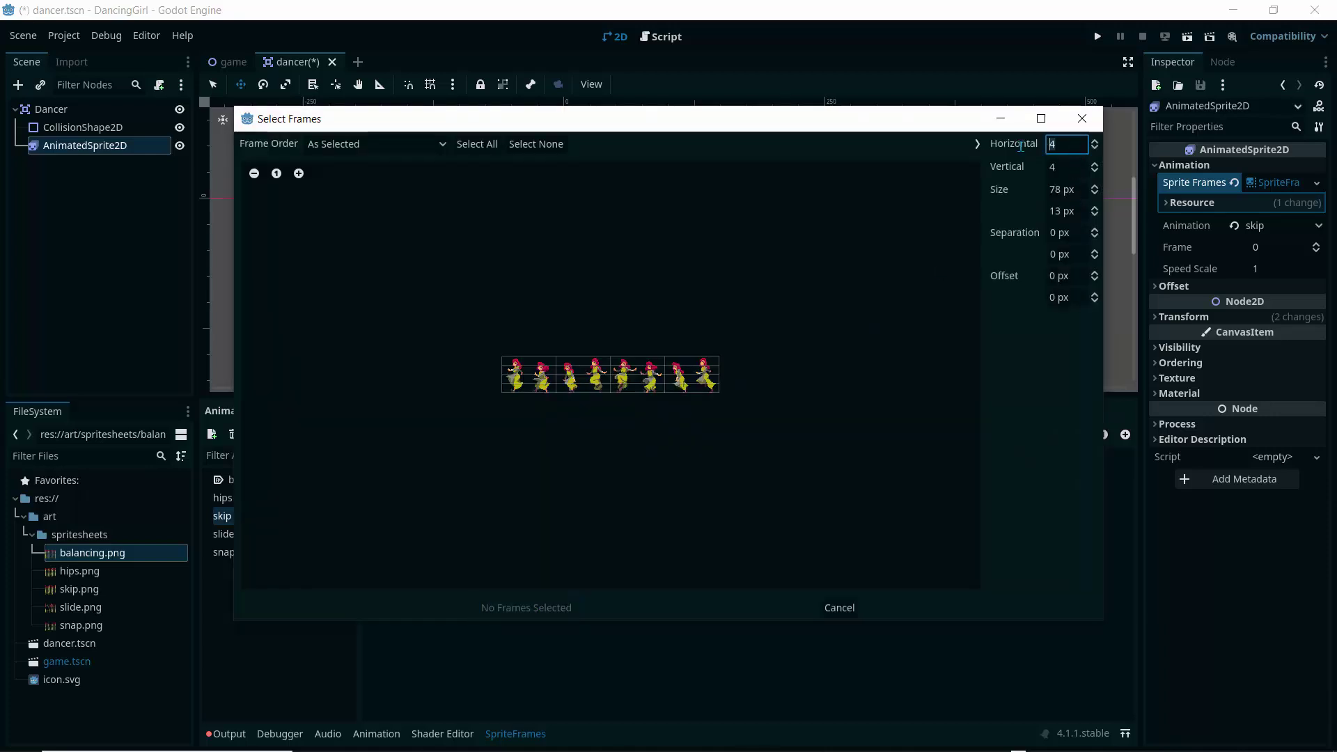
pyautogui.write('8')
pyautogui.click(1053, 168)
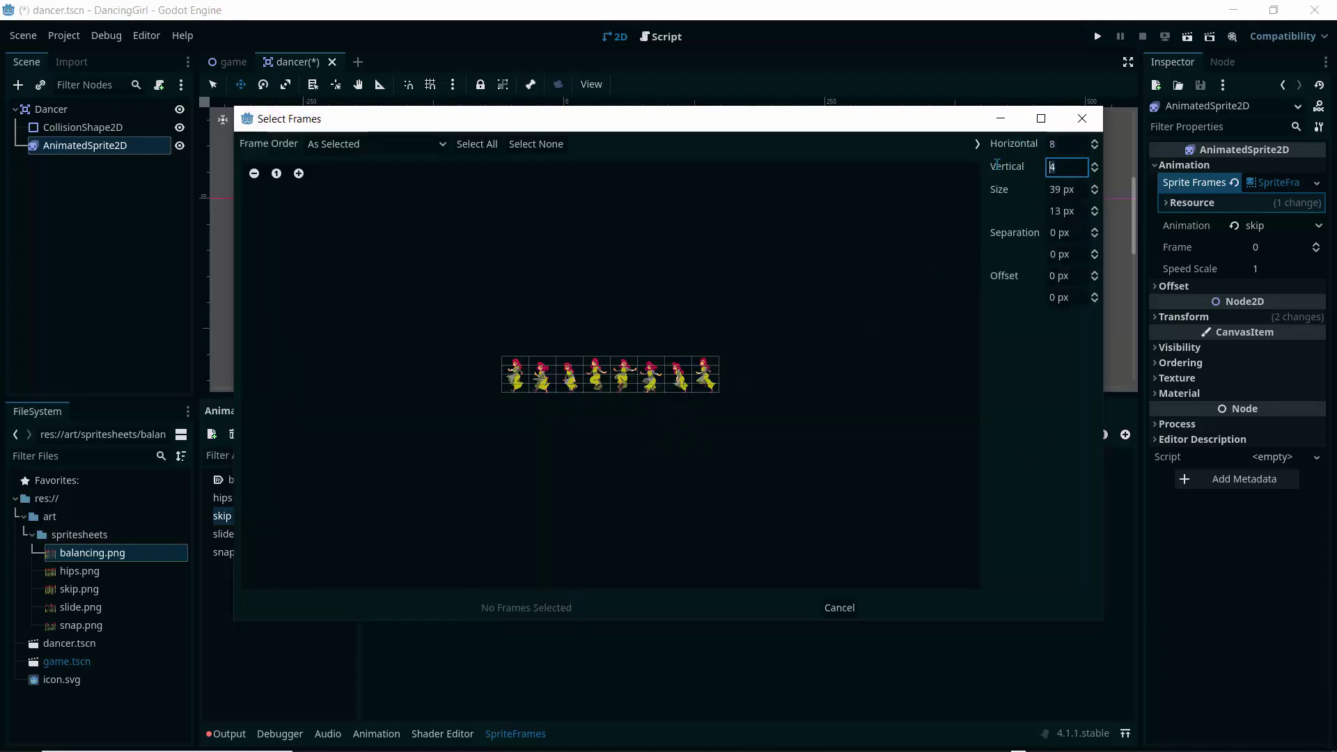
pyautogui.write('1')
pyautogui.click(299, 174)
pyautogui.click(298, 174)
pyautogui.click(299, 173)
pyautogui.click(299, 174)
pyautogui.click(299, 173)
pyautogui.click(299, 173)
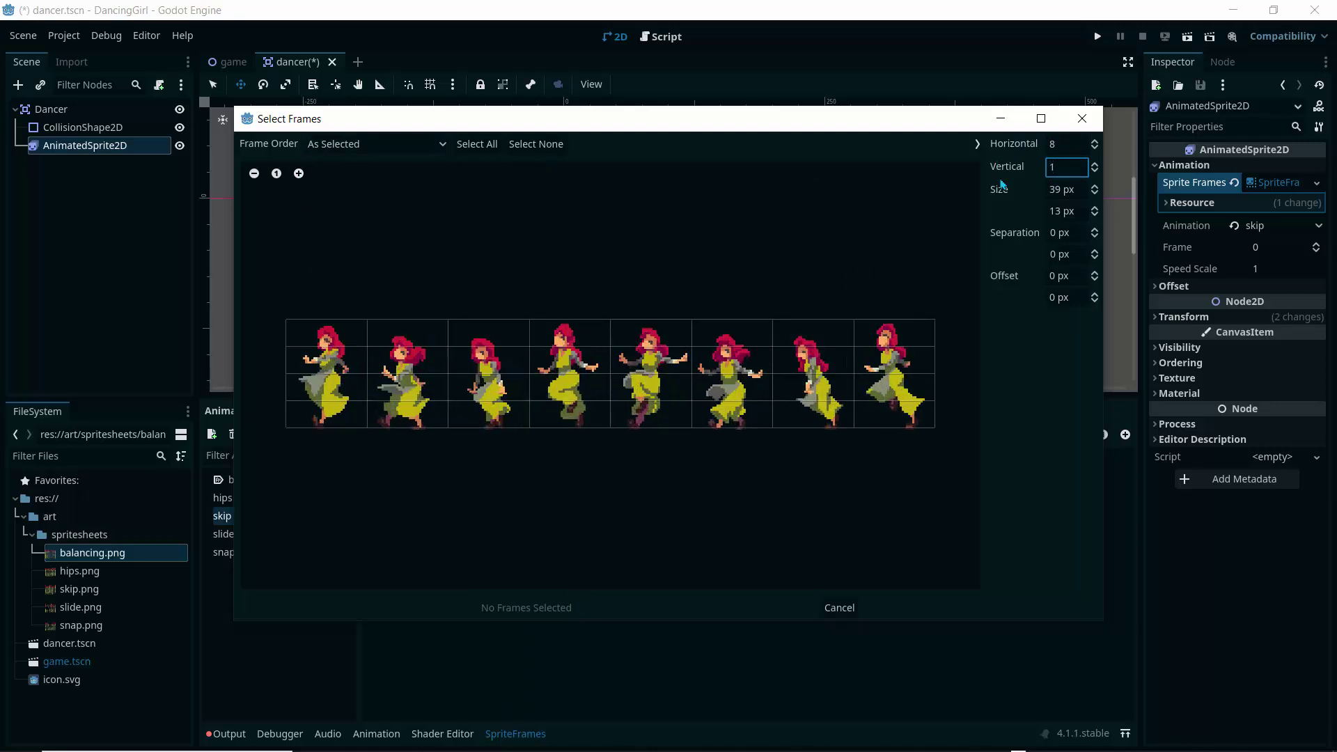
# Step: Re-apply the single row, select all eight skip frames and add them to skip
pyautogui.click(814, 346)
pyautogui.press('BackSpace')
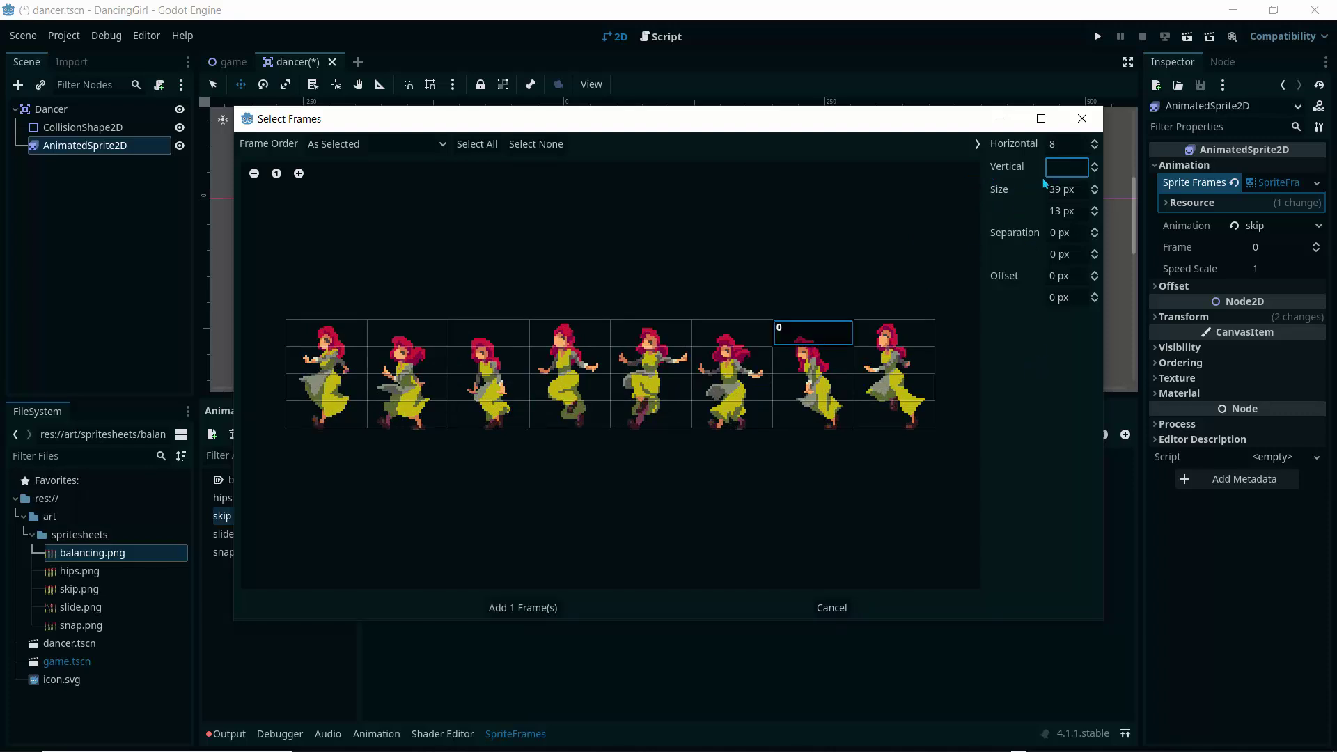
pyautogui.press('Return')
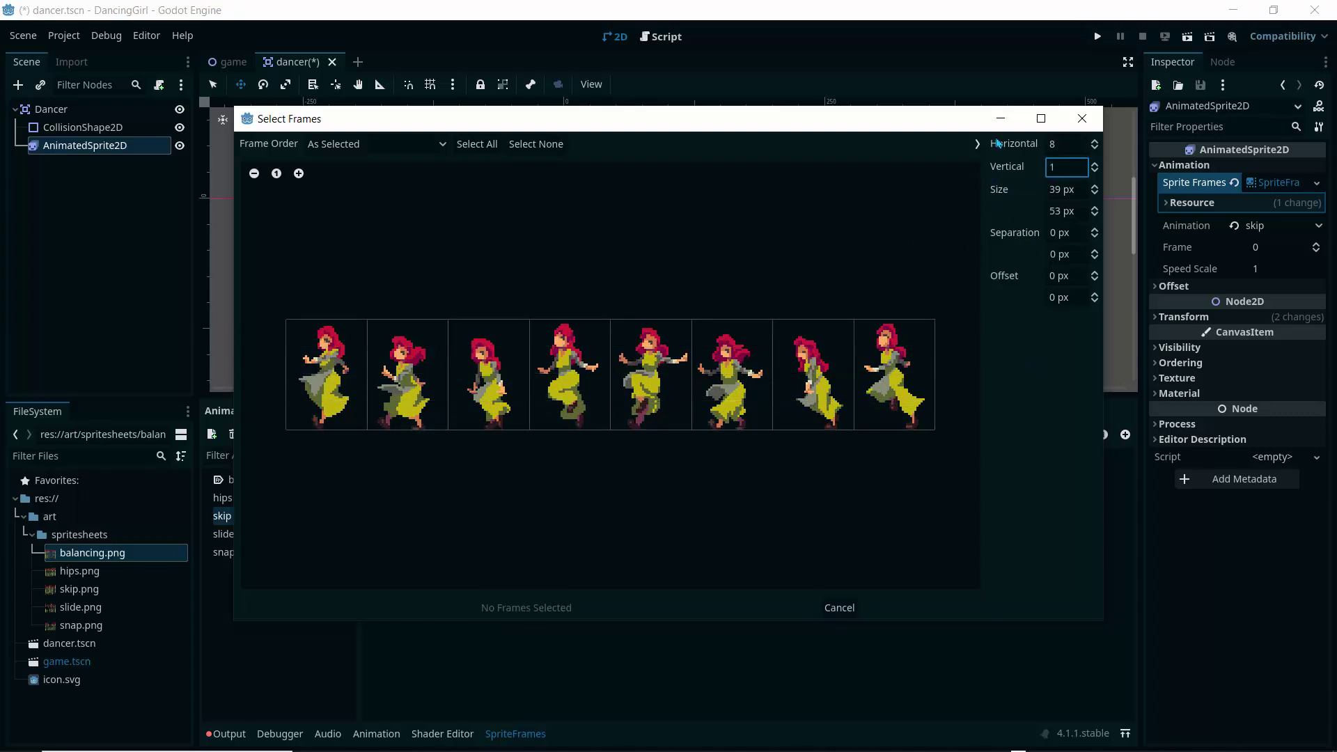
pyautogui.click(329, 376)
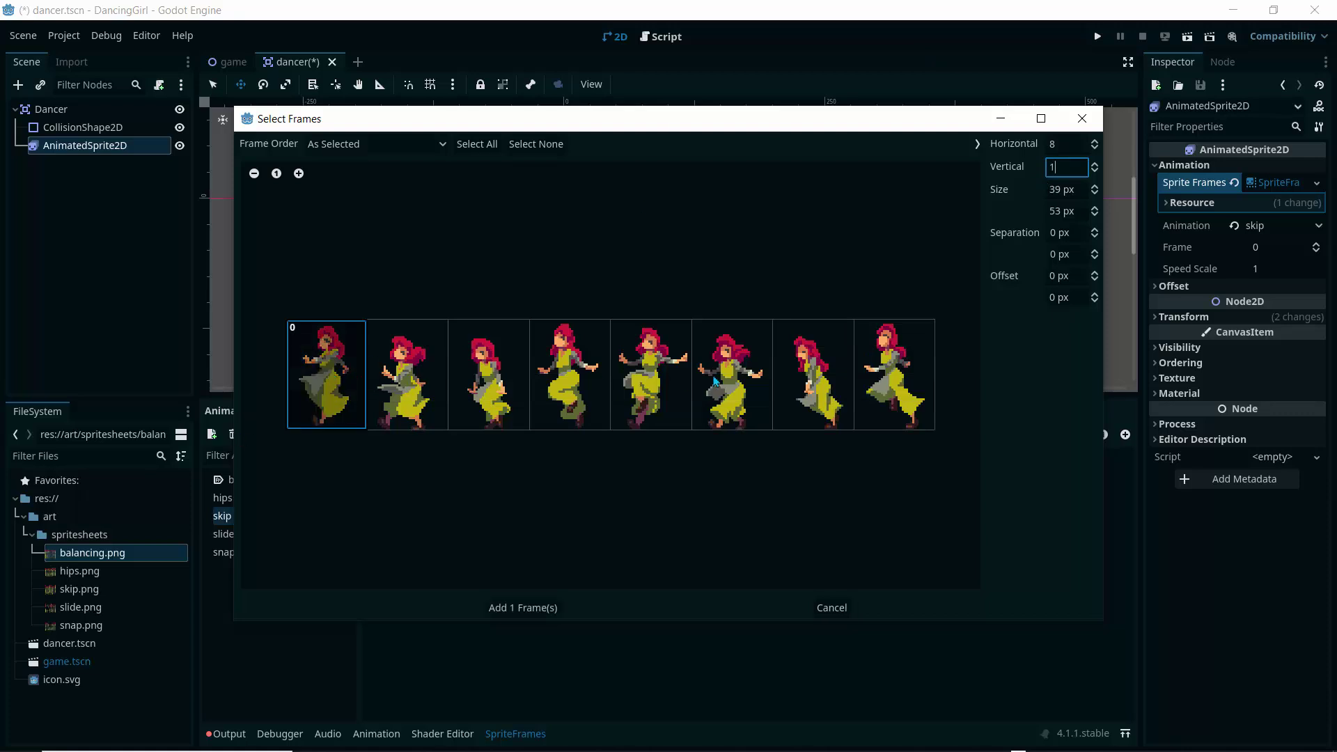
pyautogui.keyDown('shift'); pyautogui.click(896, 365); pyautogui.keyUp('shift')
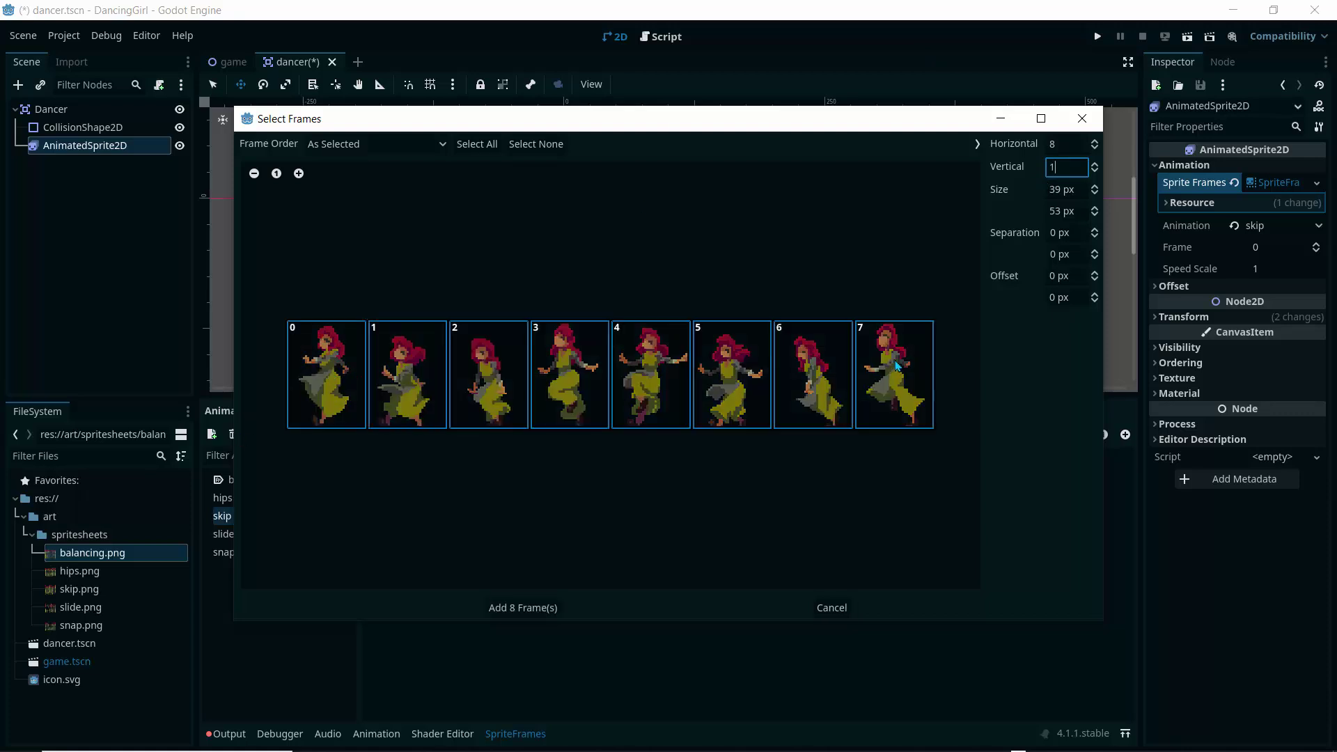
pyautogui.click(523, 608)
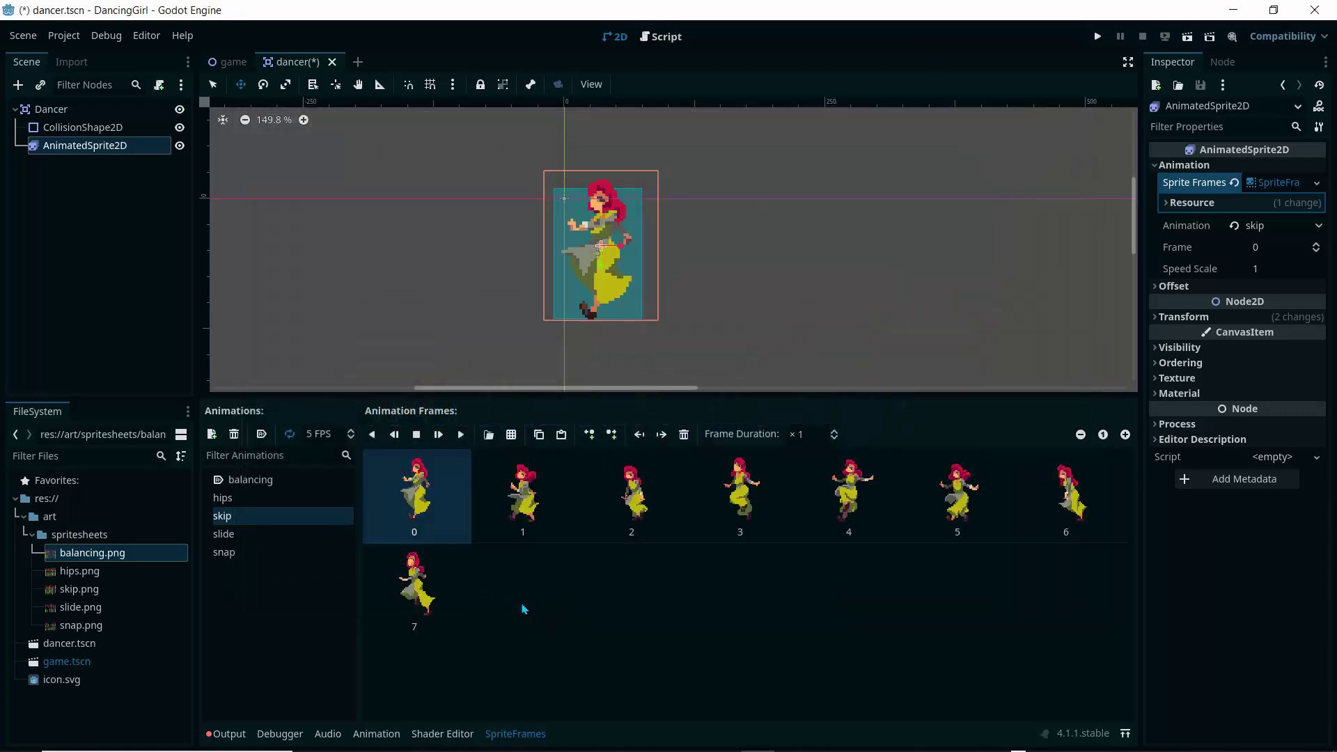
pyautogui.click(313, 433)
# Step: Set both the skip and slide animations to 8 FPS
pyautogui.write('8')
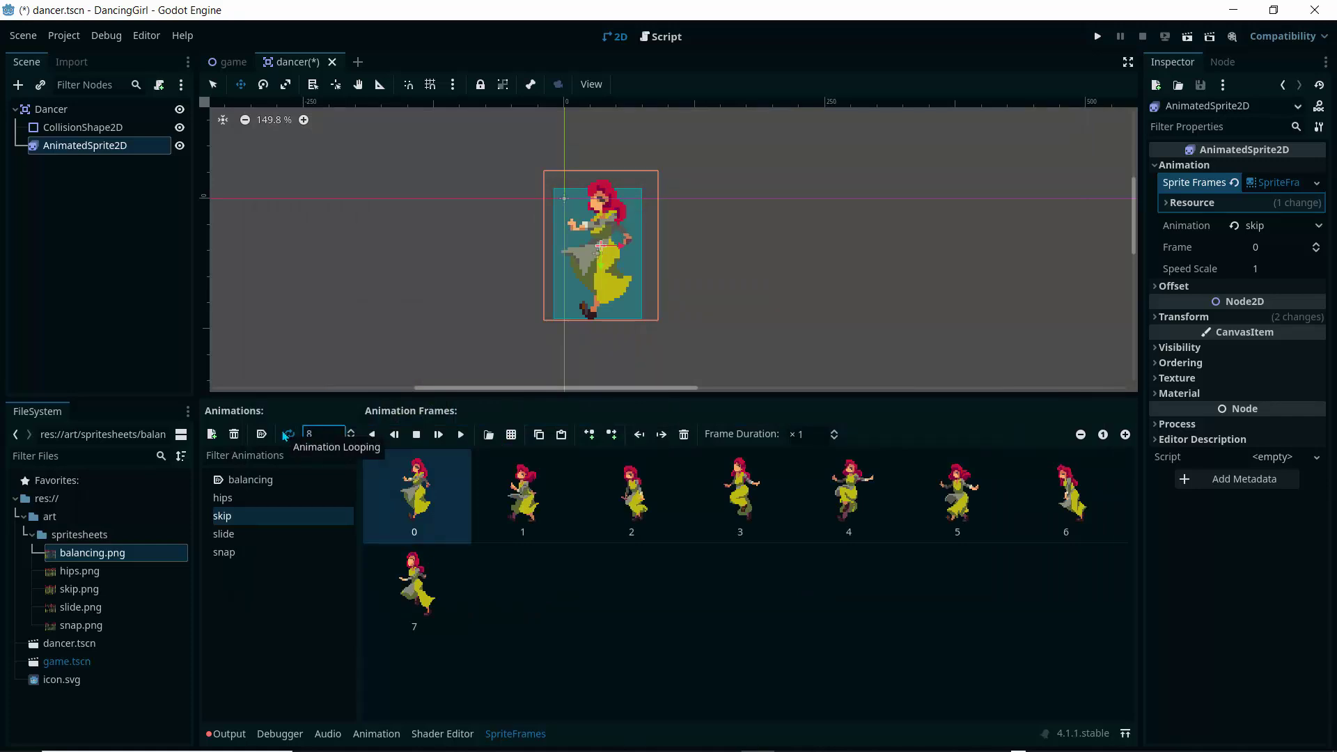
pyautogui.click(283, 594)
pyautogui.click(224, 535)
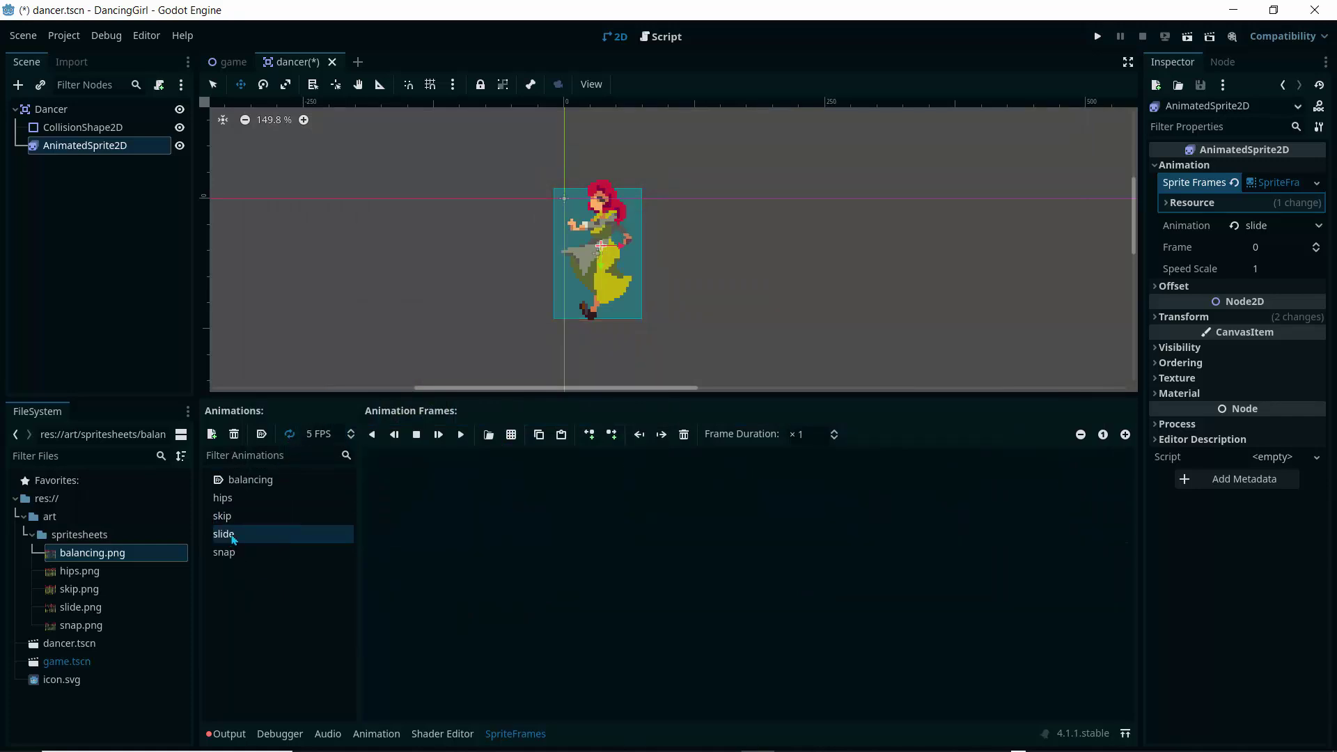
pyautogui.click(311, 433)
pyautogui.write('8')
# Step: Load slide.png into the sprite-sheet slicer as an 8-by-1 grid
pyautogui.click(511, 434)
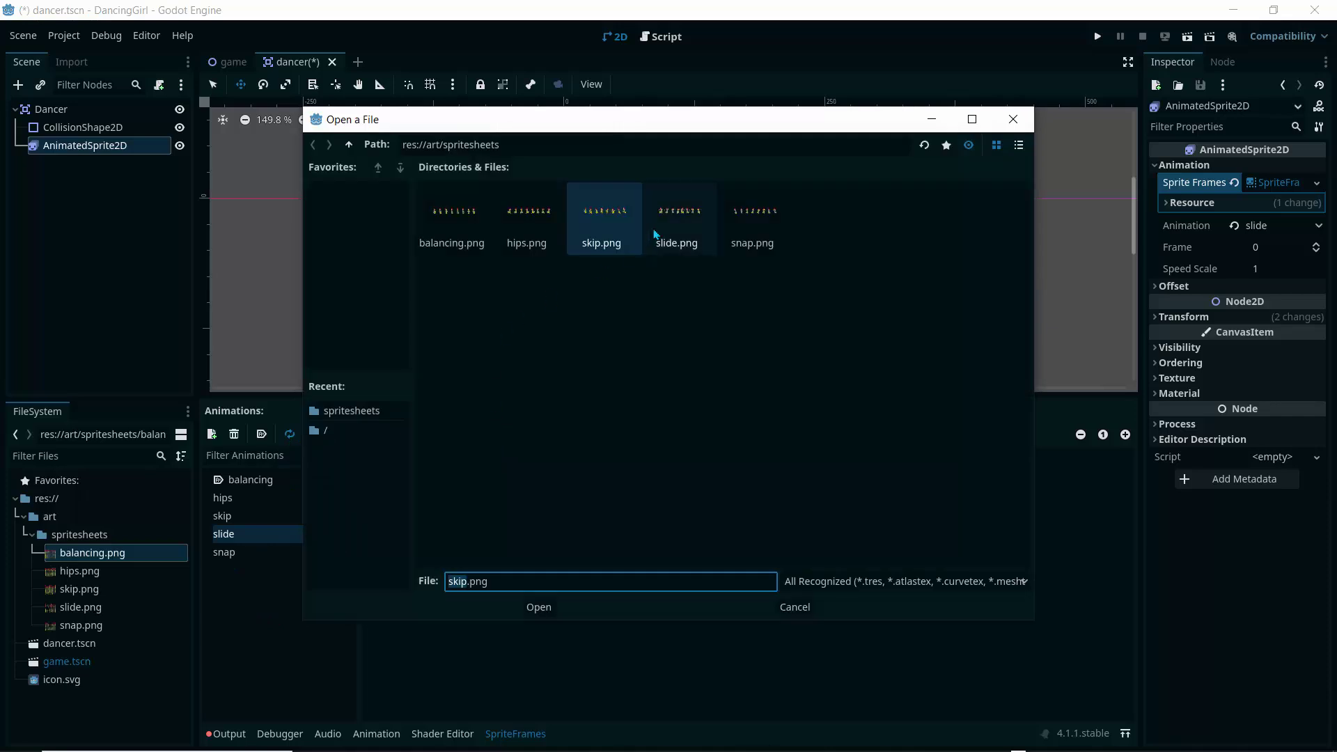
pyautogui.click(677, 216)
pyautogui.click(537, 607)
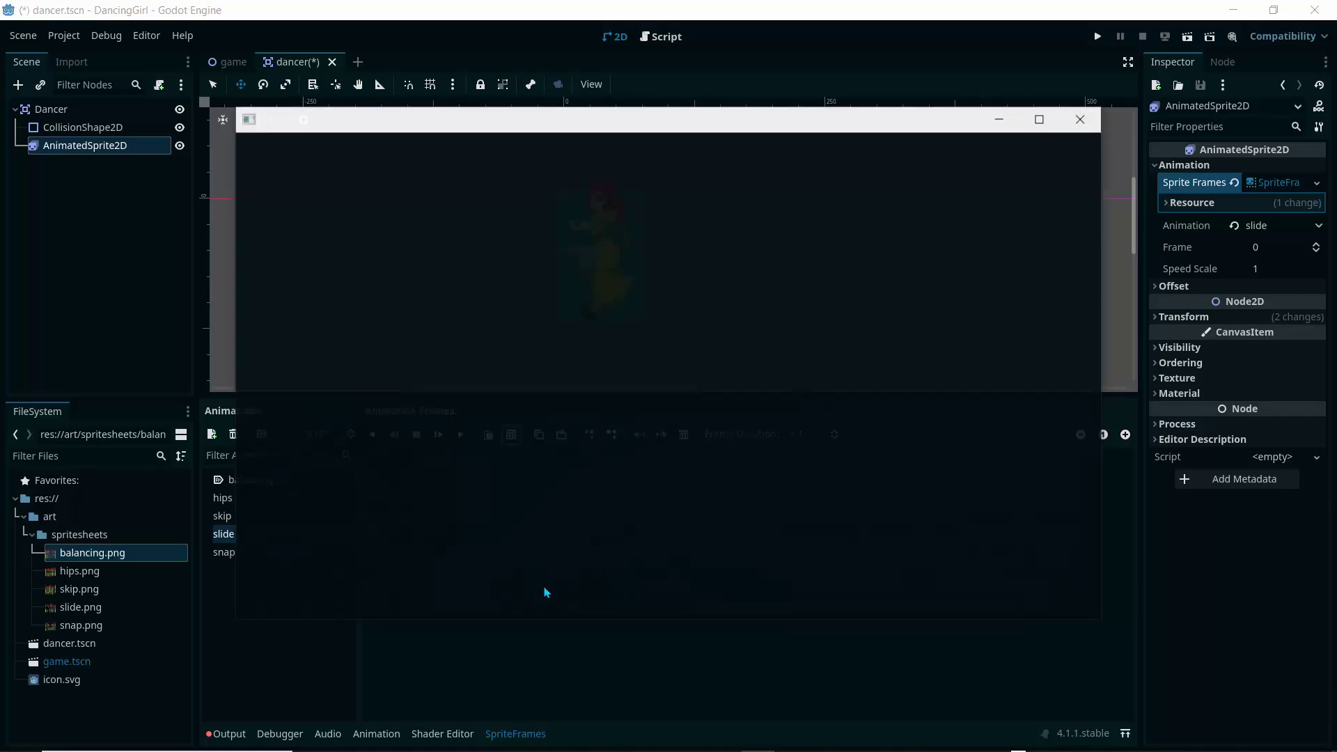
pyautogui.click(1055, 145)
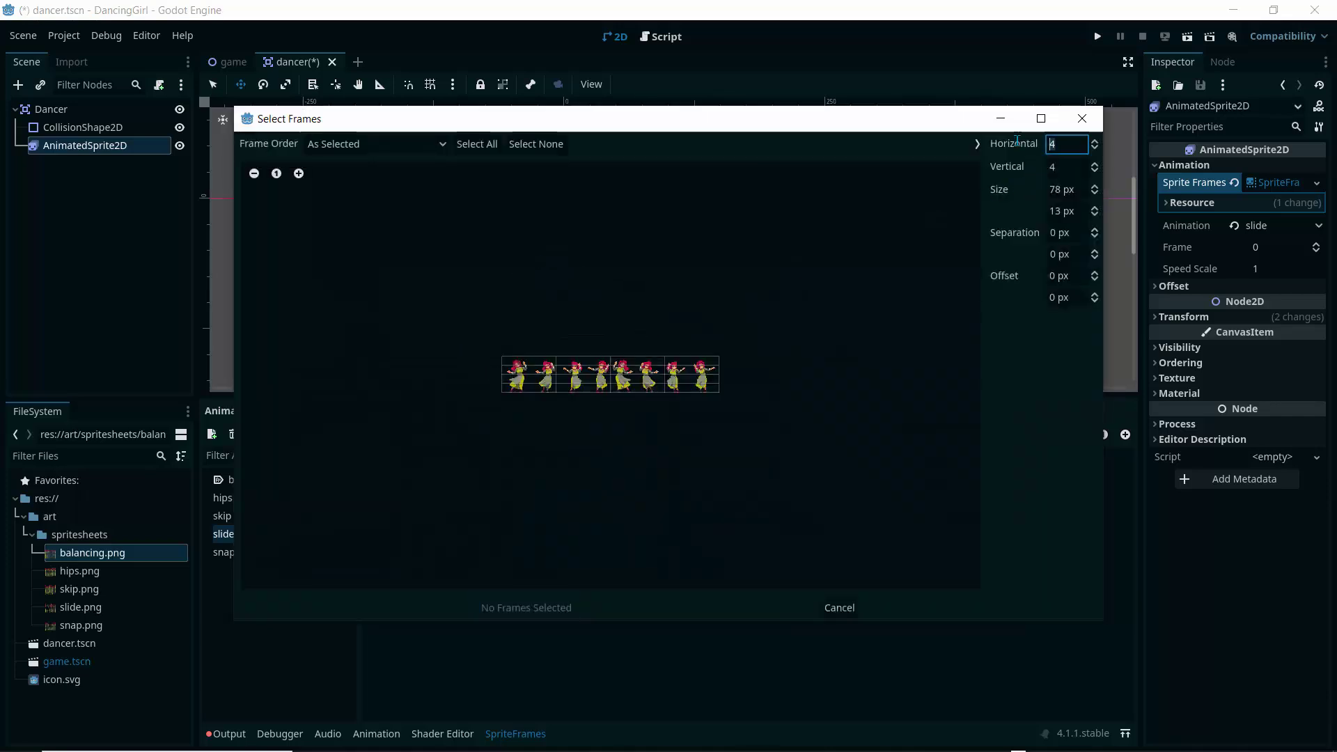
pyautogui.write('8')
pyautogui.press('Tab')
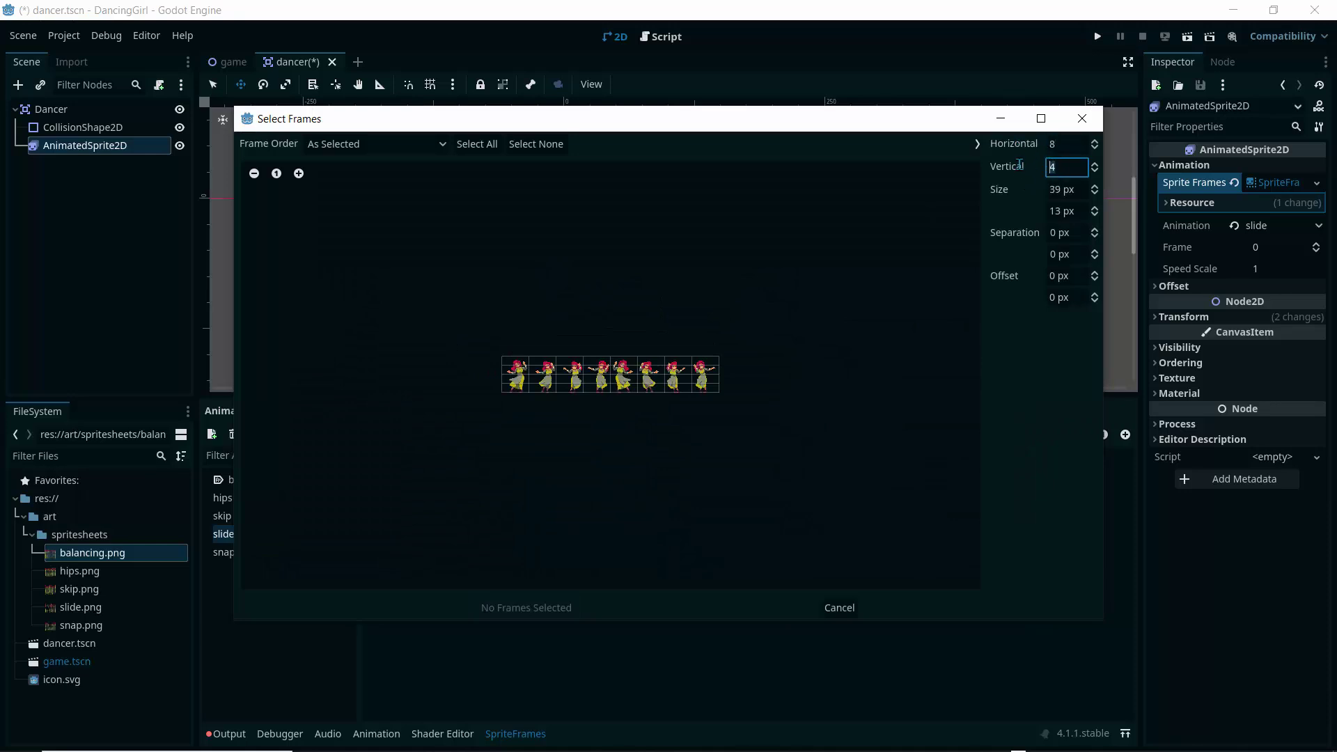
pyautogui.write('1')
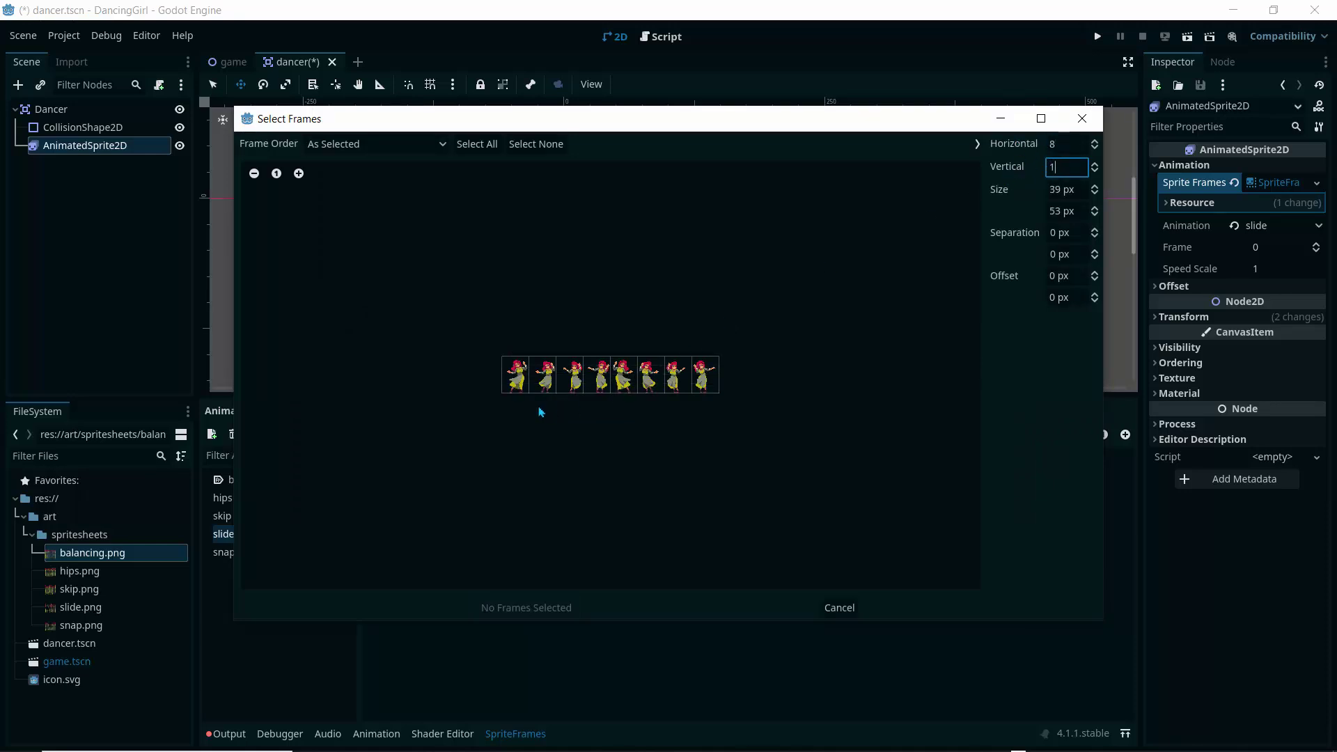
# Step: Add all eight slide frames, preview the slide animation, and select snap
pyautogui.click(514, 384)
pyautogui.keyDown('shift'); pyautogui.click(700, 379); pyautogui.keyUp('shift')
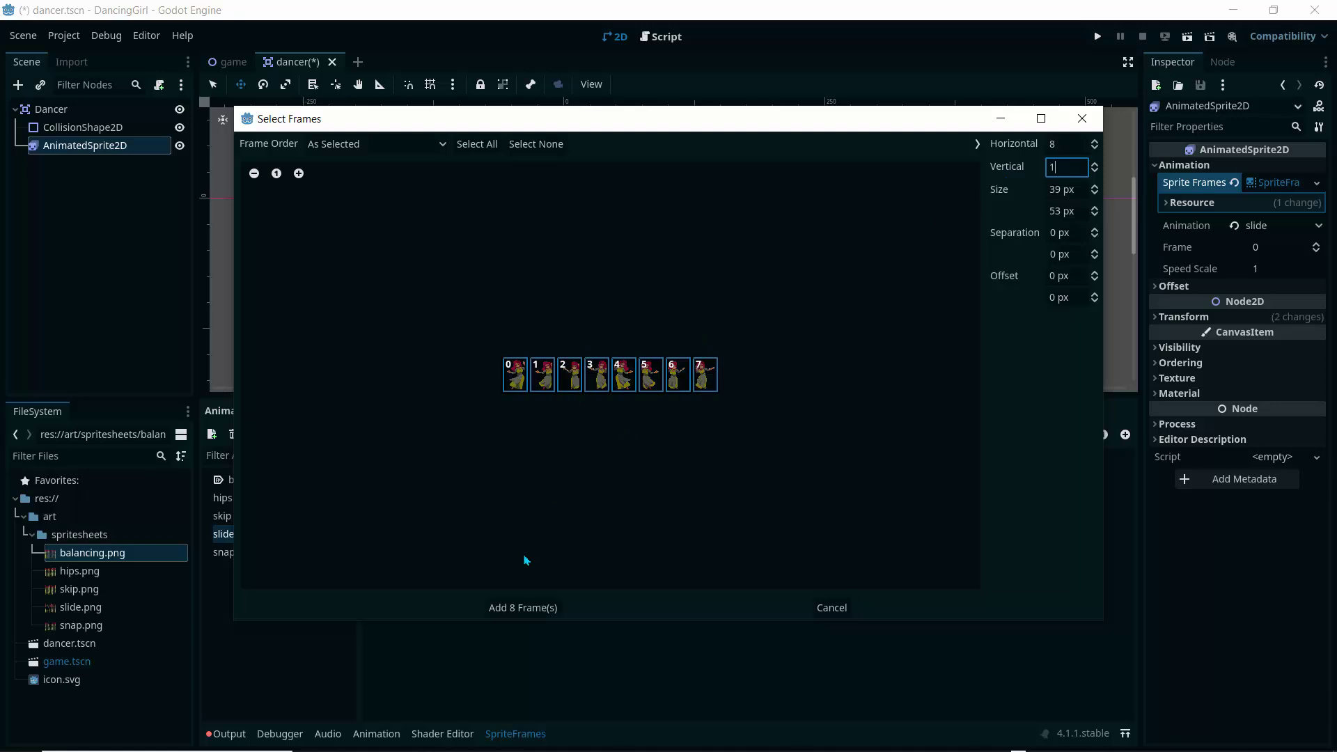
pyautogui.click(515, 608)
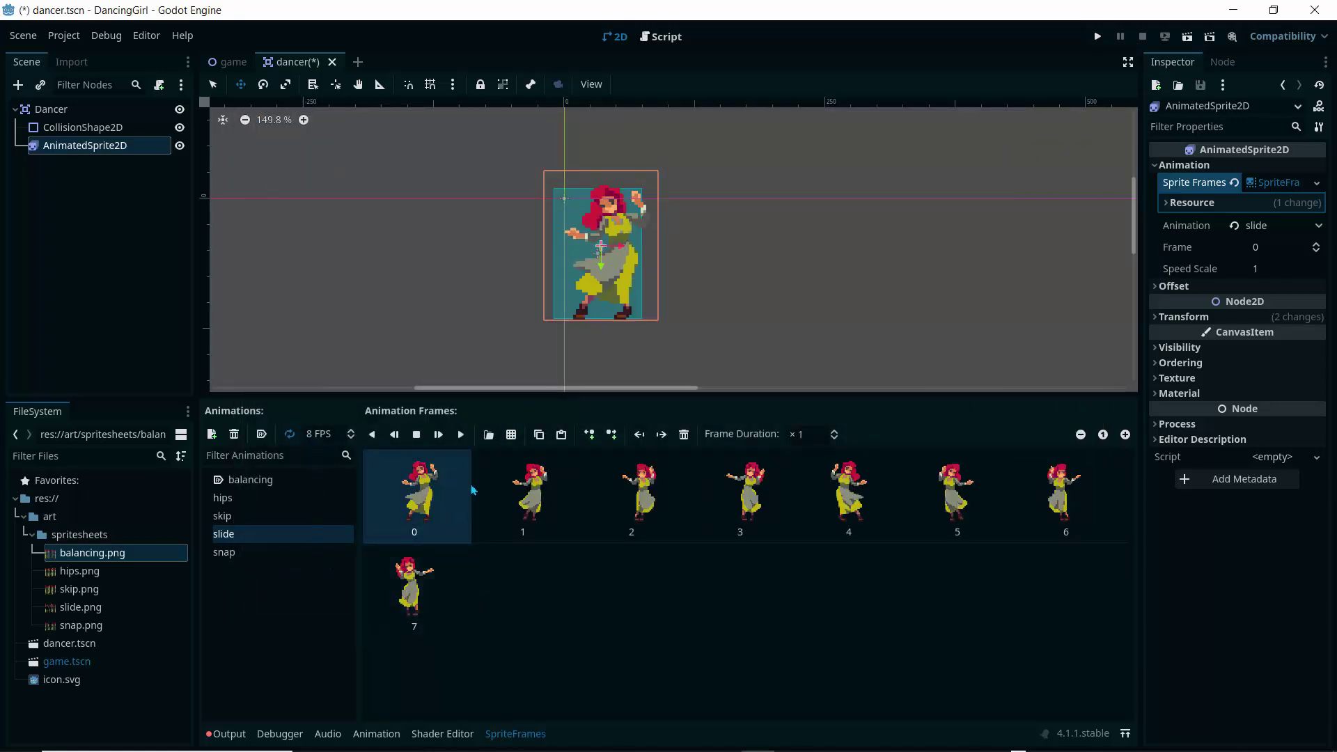
pyautogui.click(460, 435)
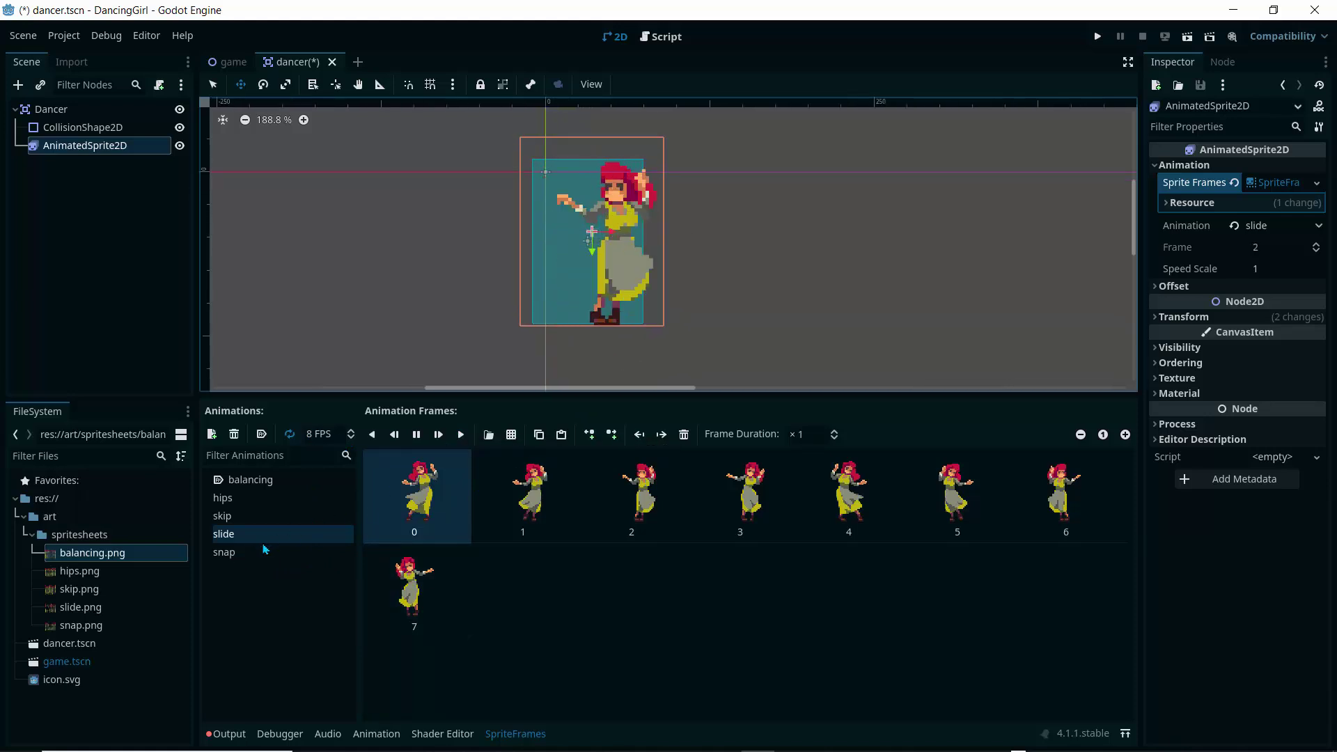
pyautogui.click(225, 555)
# Step: Set snap to 8 FPS and load snap.png into the sprite-sheet slicer
pyautogui.click(320, 434)
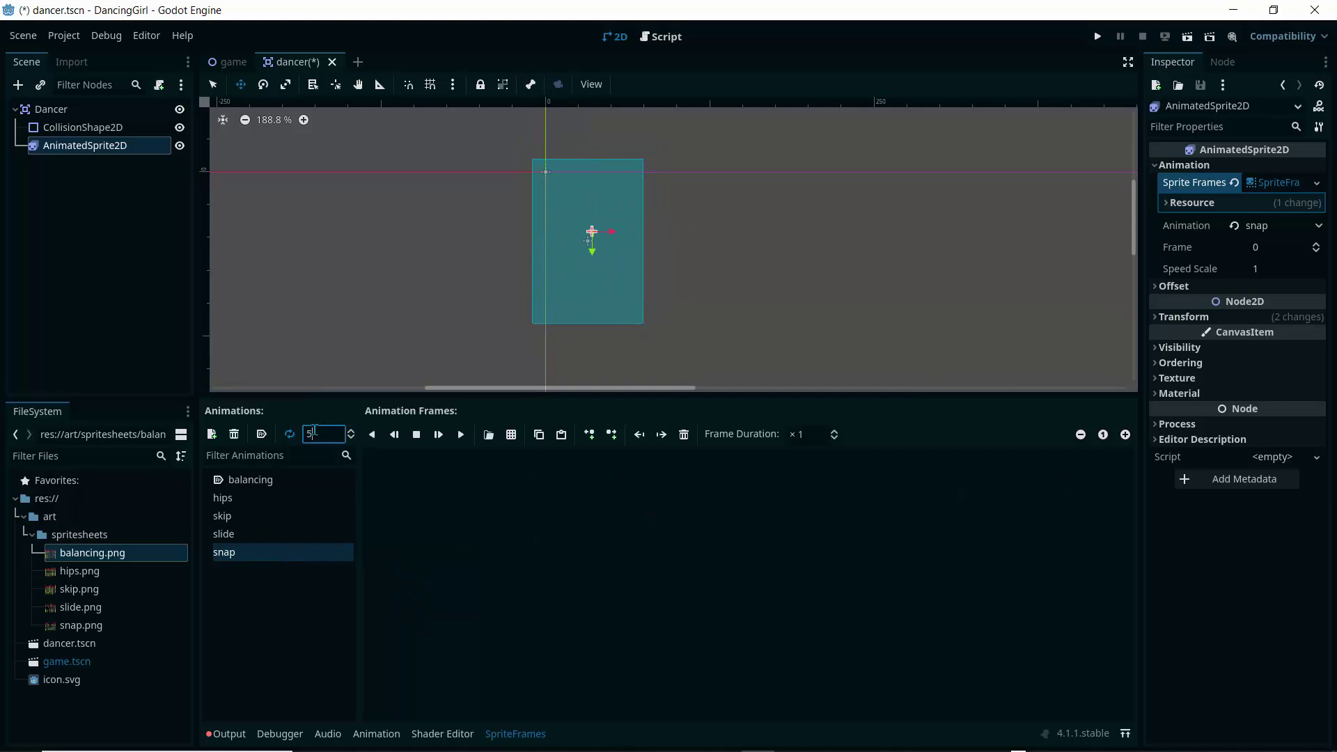
pyautogui.write('8')
pyautogui.click(291, 635)
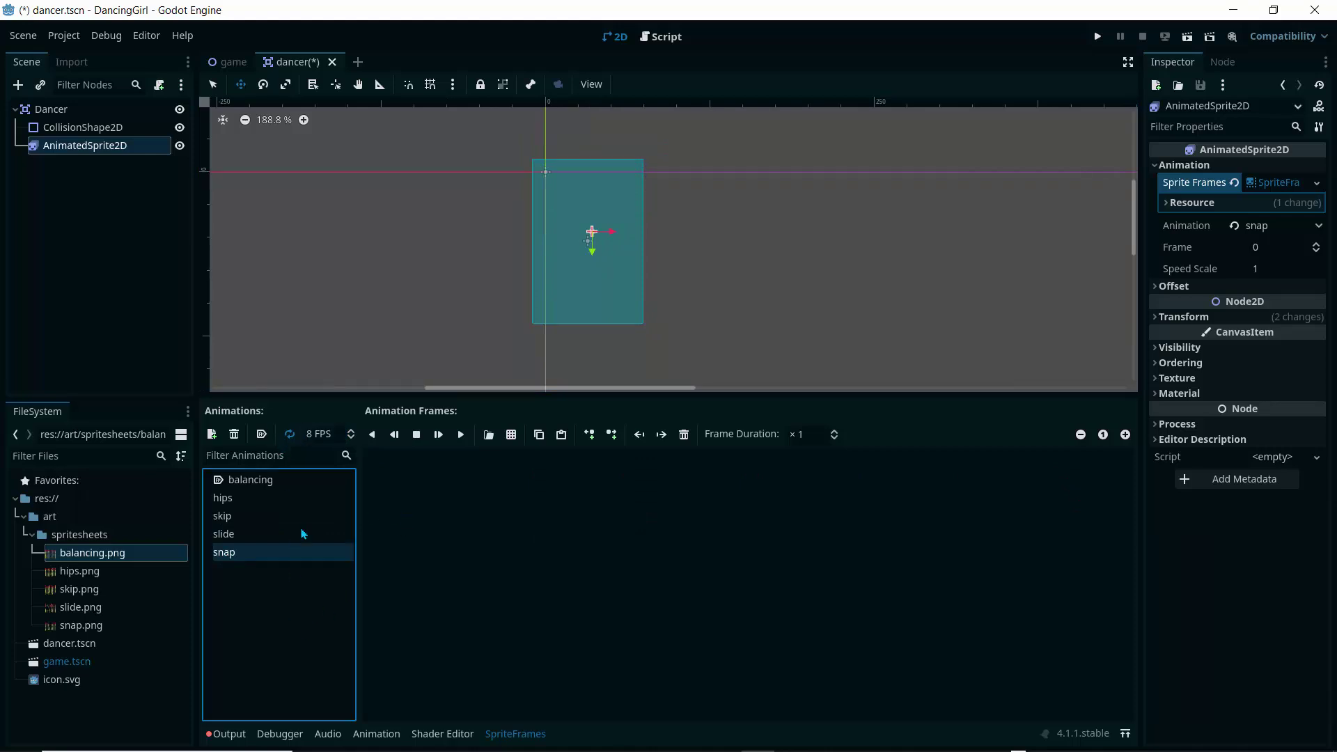
pyautogui.click(511, 434)
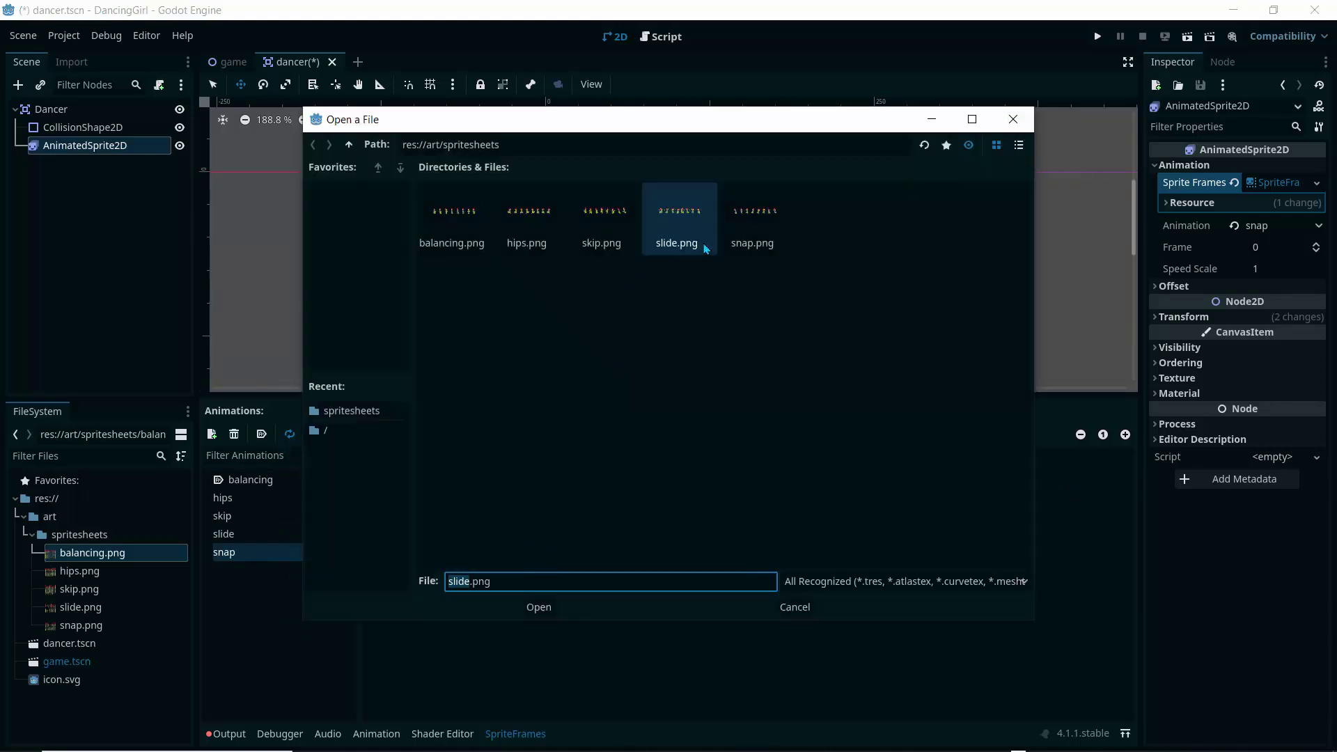
pyautogui.click(739, 247)
pyautogui.click(539, 607)
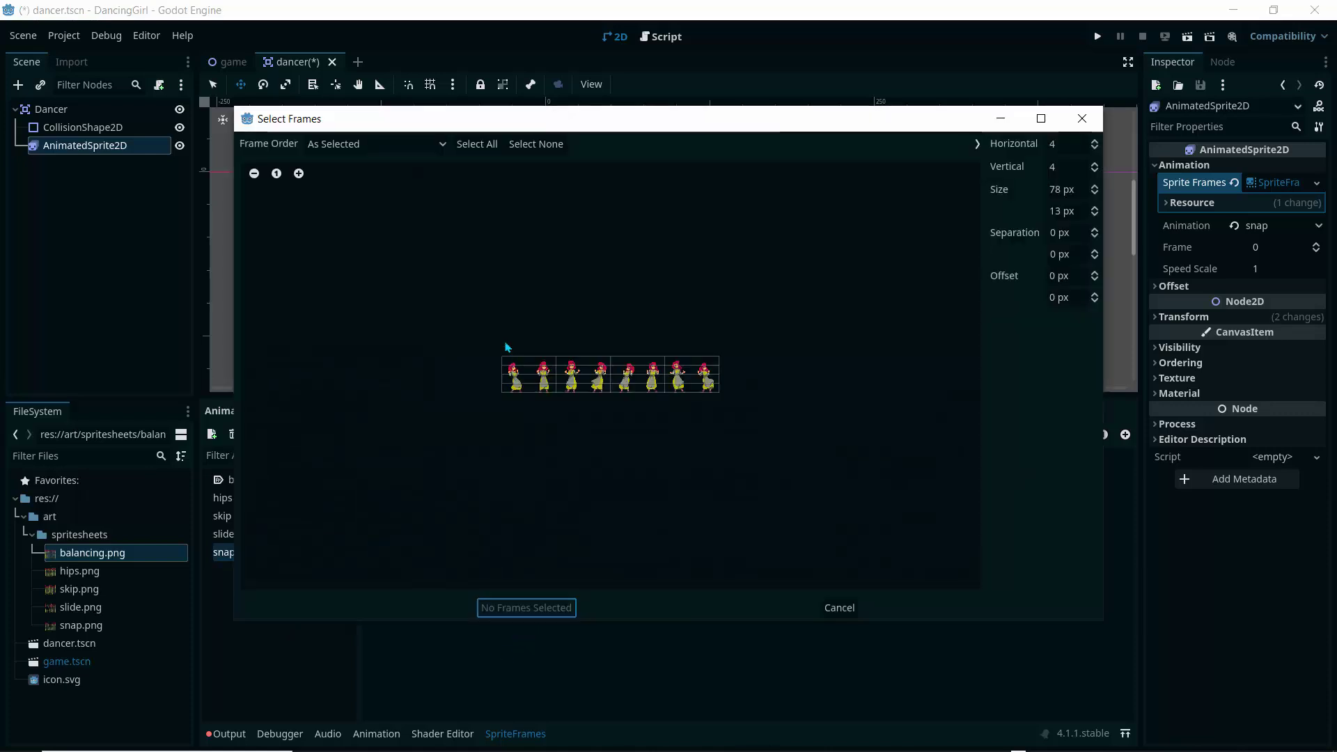
pyautogui.click(299, 174)
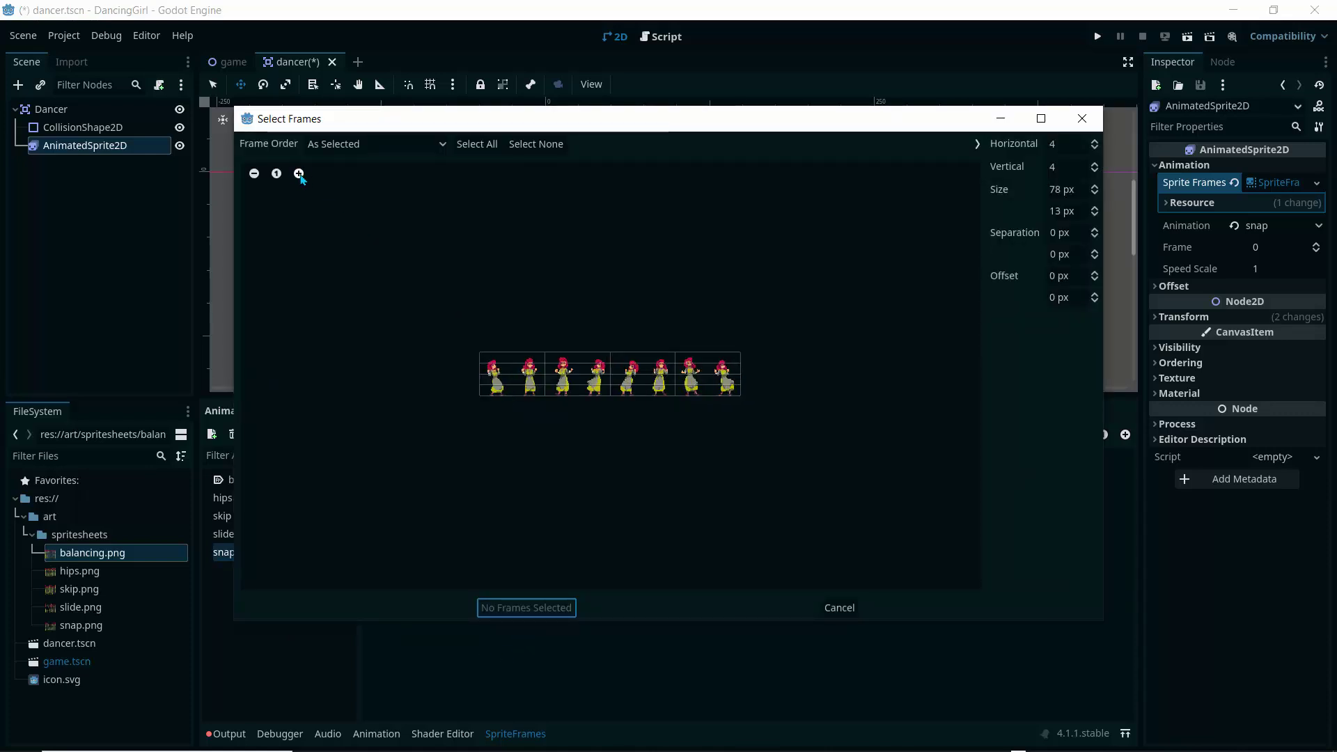
pyautogui.click(299, 174)
# Step: Slice snap.png 8 by 1, add all eight frames to snap, and play it
pyautogui.click(1065, 143)
pyautogui.write('8')
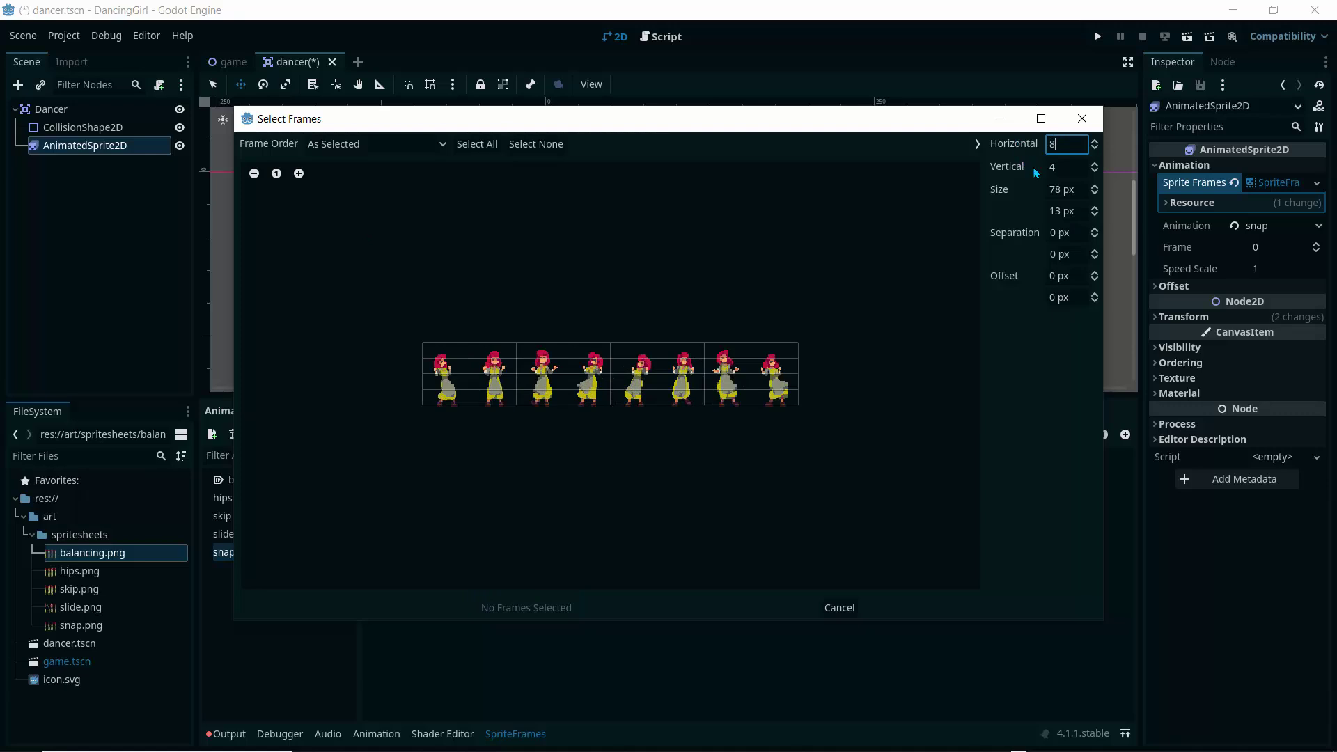
pyautogui.press('Tab')
pyautogui.write('1')
pyautogui.press('Return')
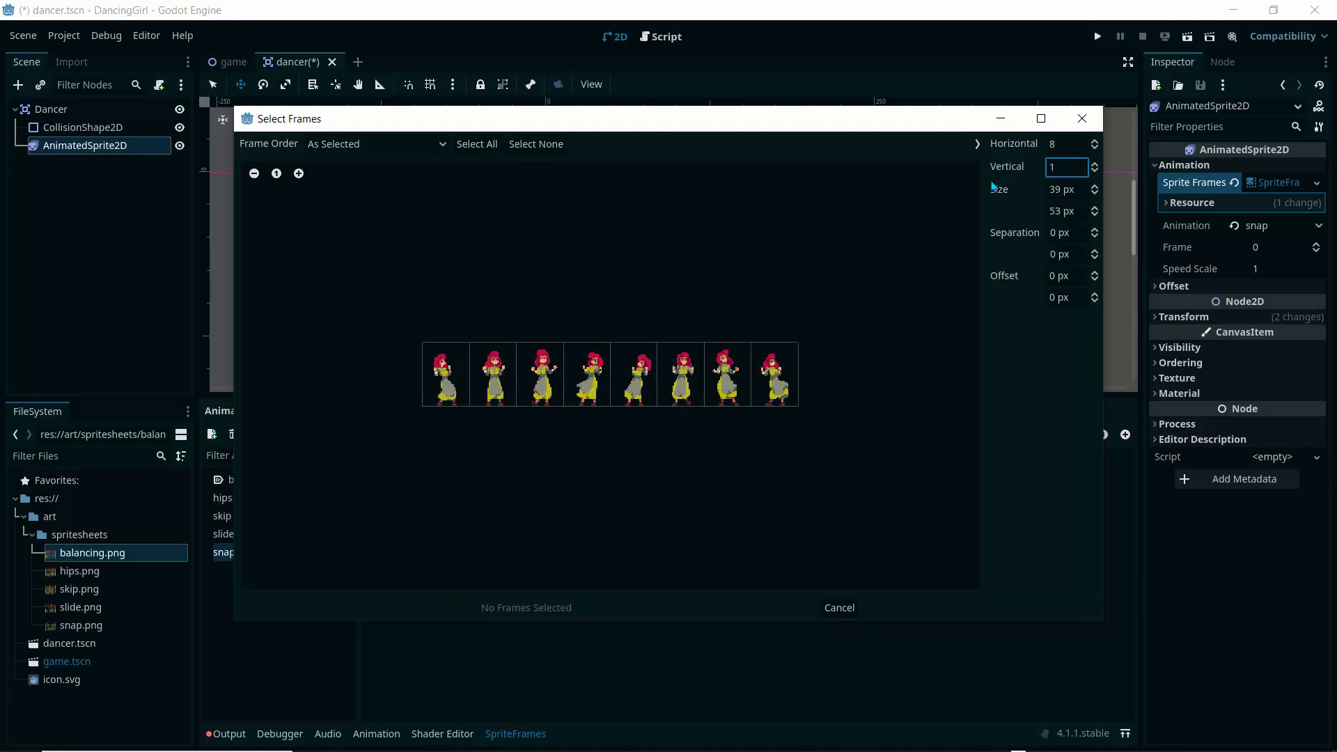
pyautogui.click(447, 382)
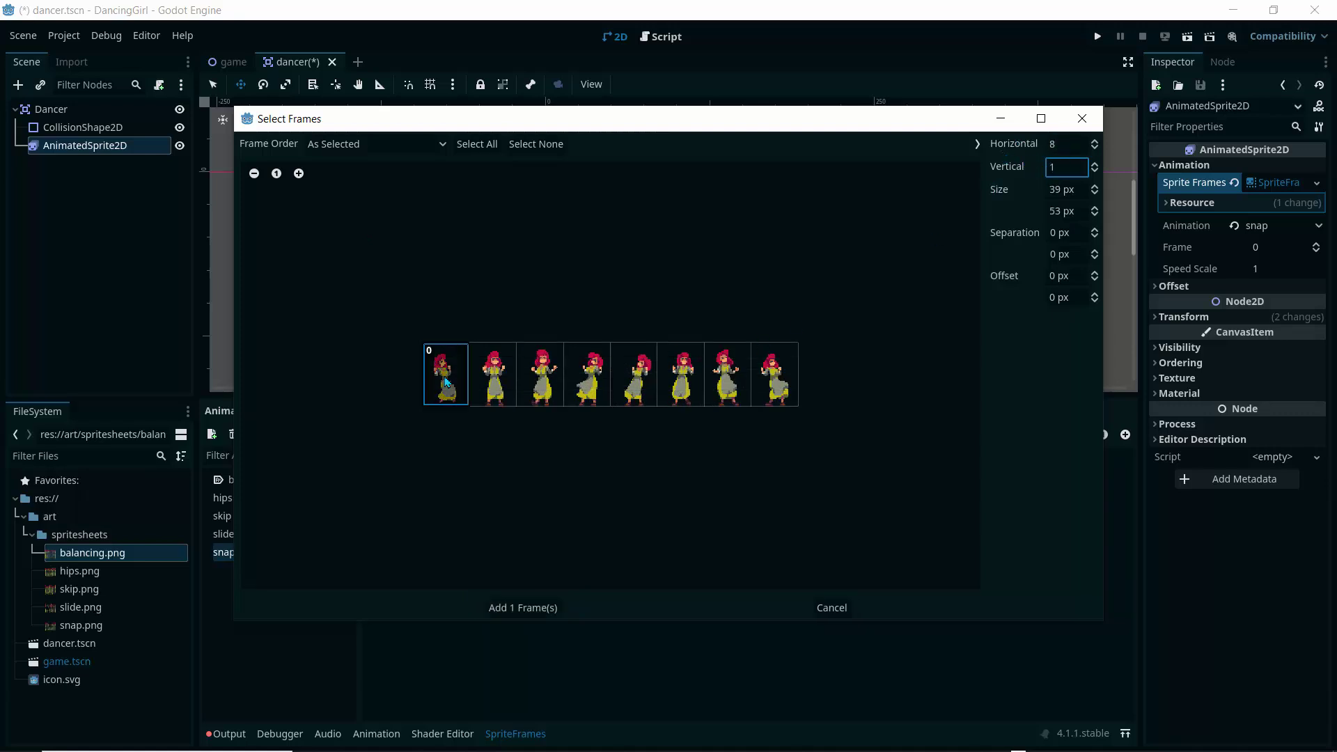
pyautogui.keyDown('shift'); pyautogui.click(786, 378); pyautogui.keyUp('shift')
pyautogui.click(523, 608)
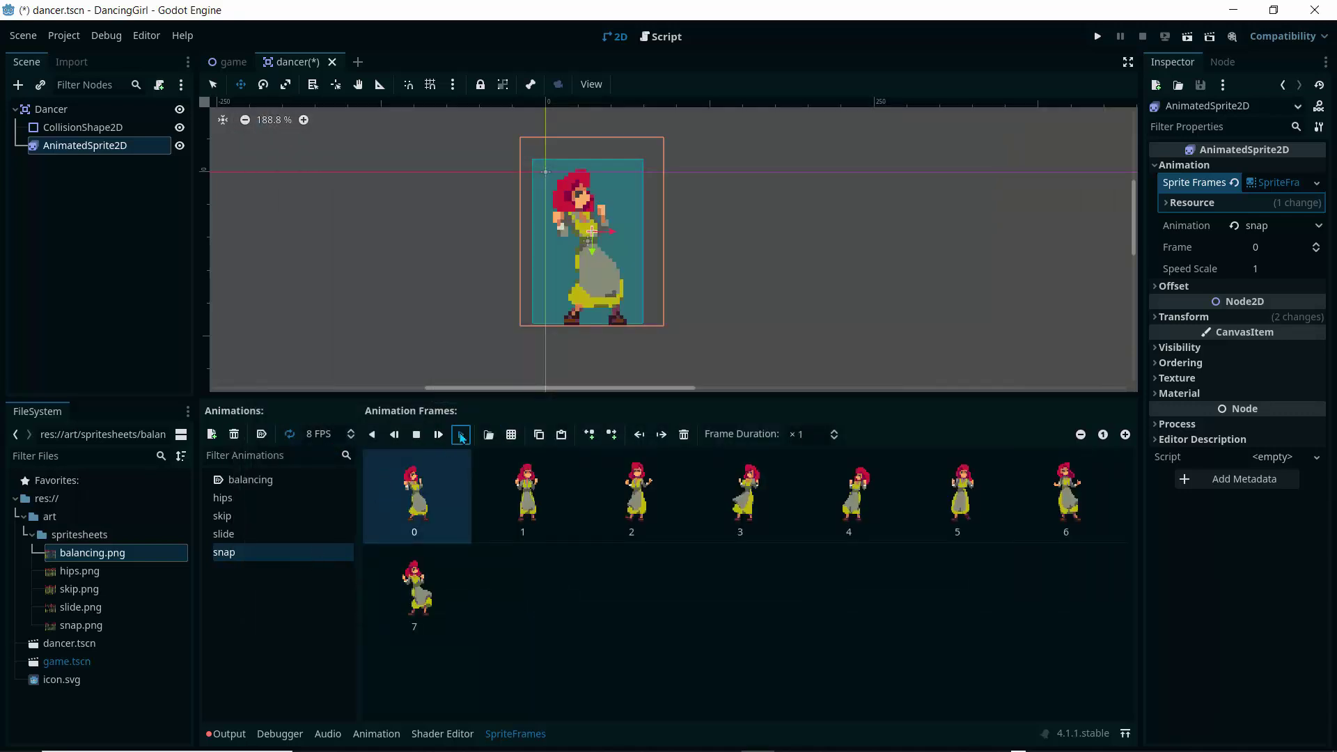
pyautogui.click(460, 434)
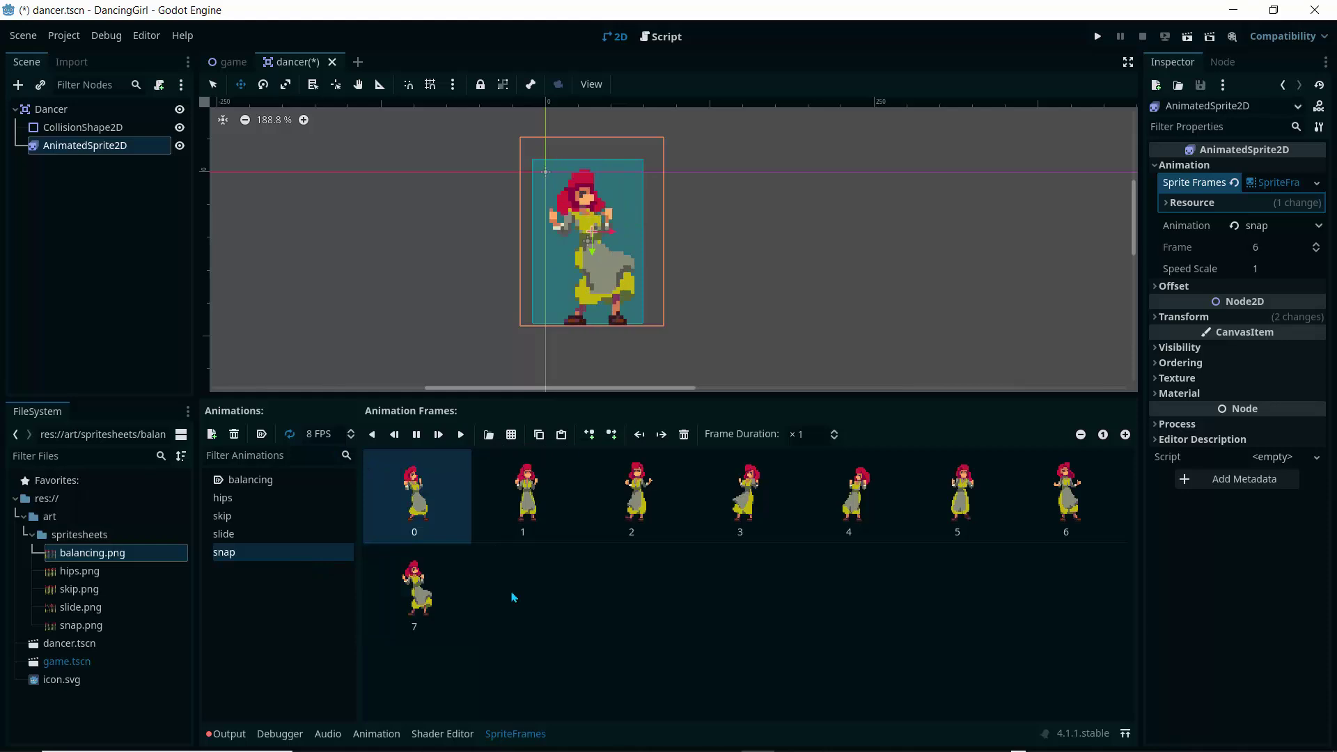
# Step: Save dancer.tscn with Ctrl+S, leaving the Dancer root node selected
pyautogui.scroll(1, 456, 286)
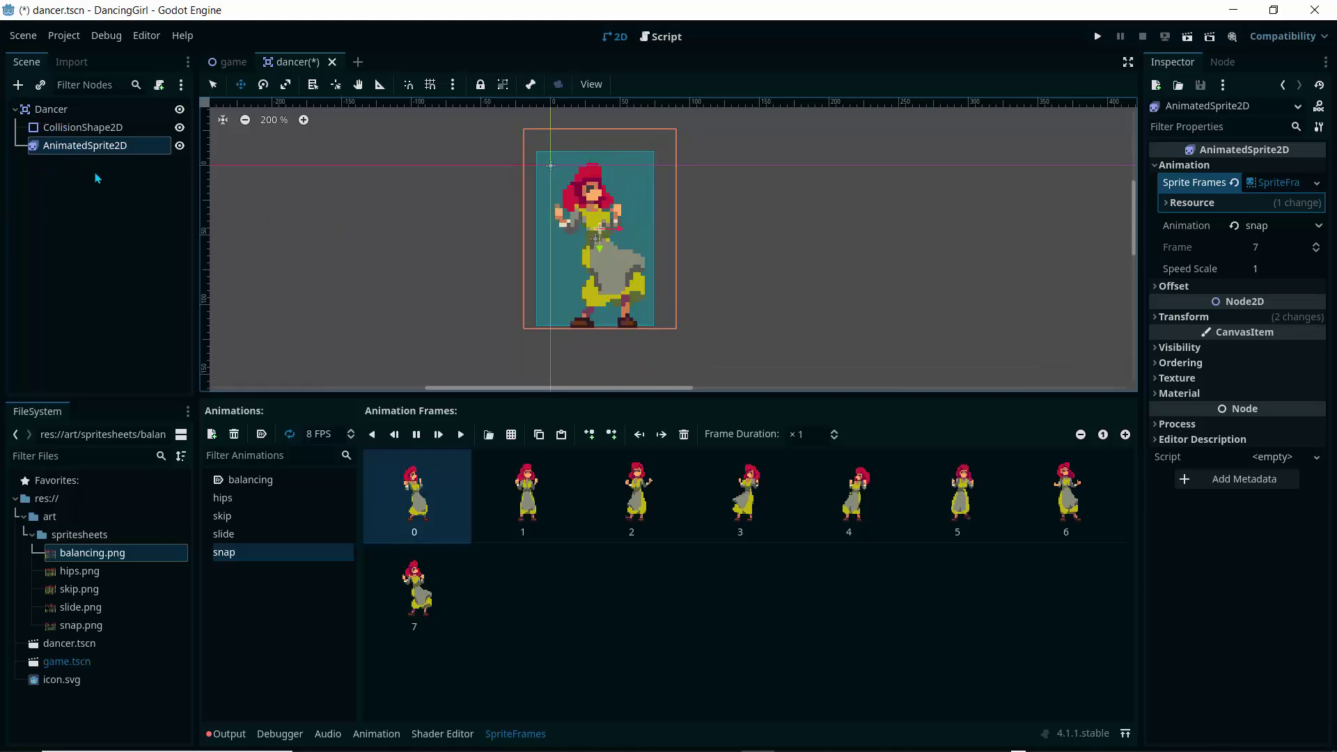
pyautogui.scroll(-1, 530, 210)
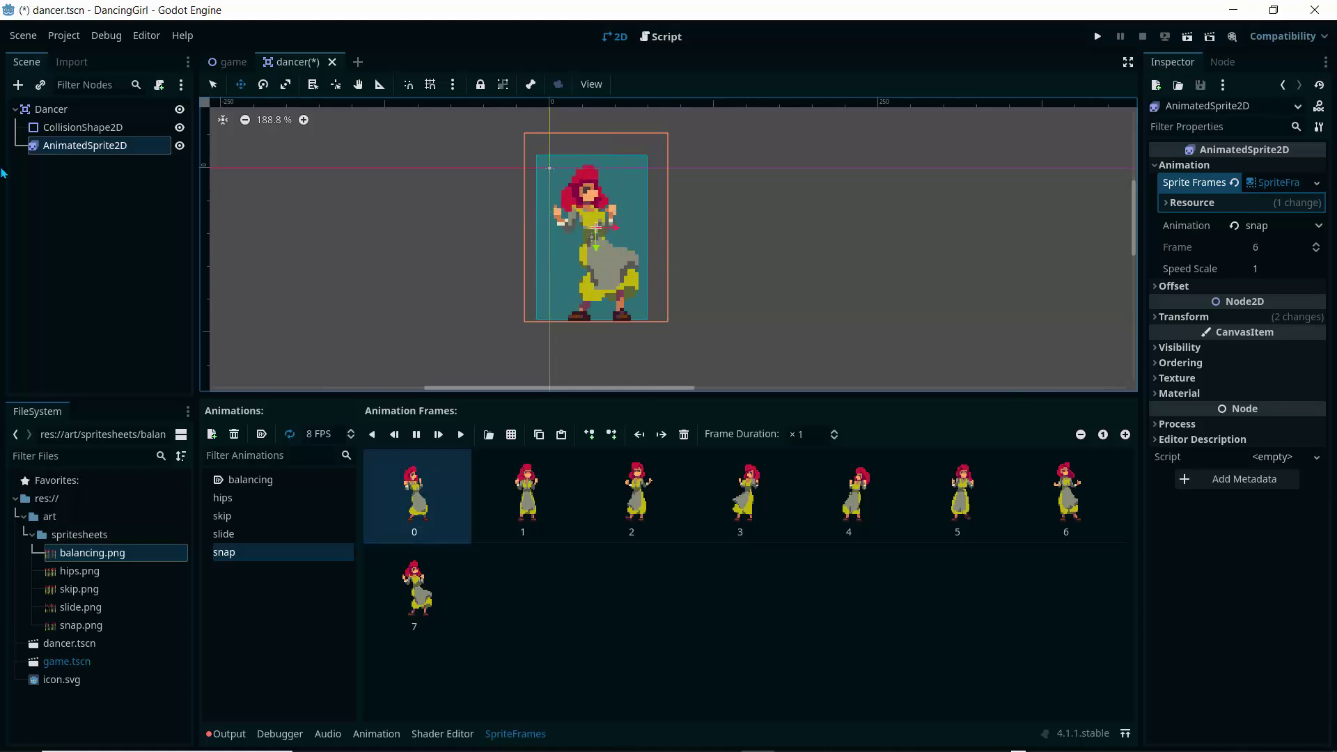
pyautogui.click(50, 110)
pyautogui.click(82, 146)
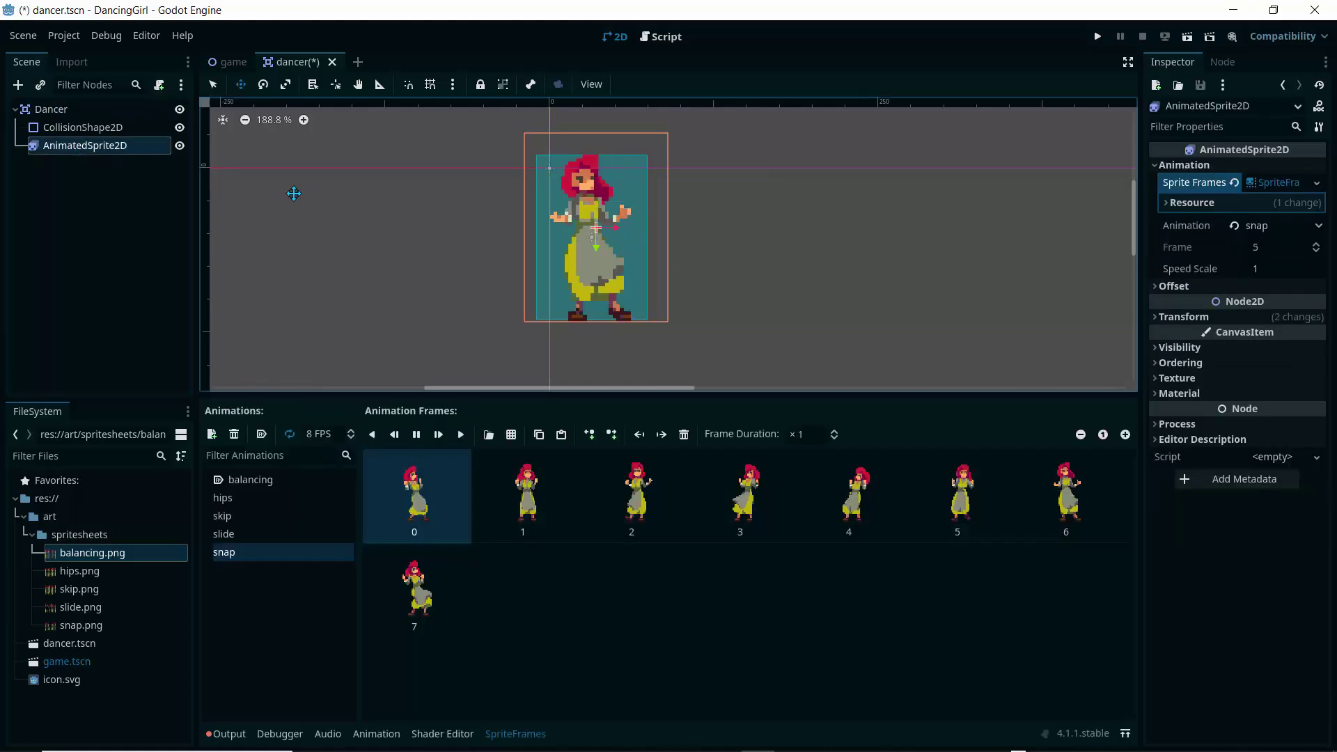
pyautogui.hotkey('ctrl', 's')
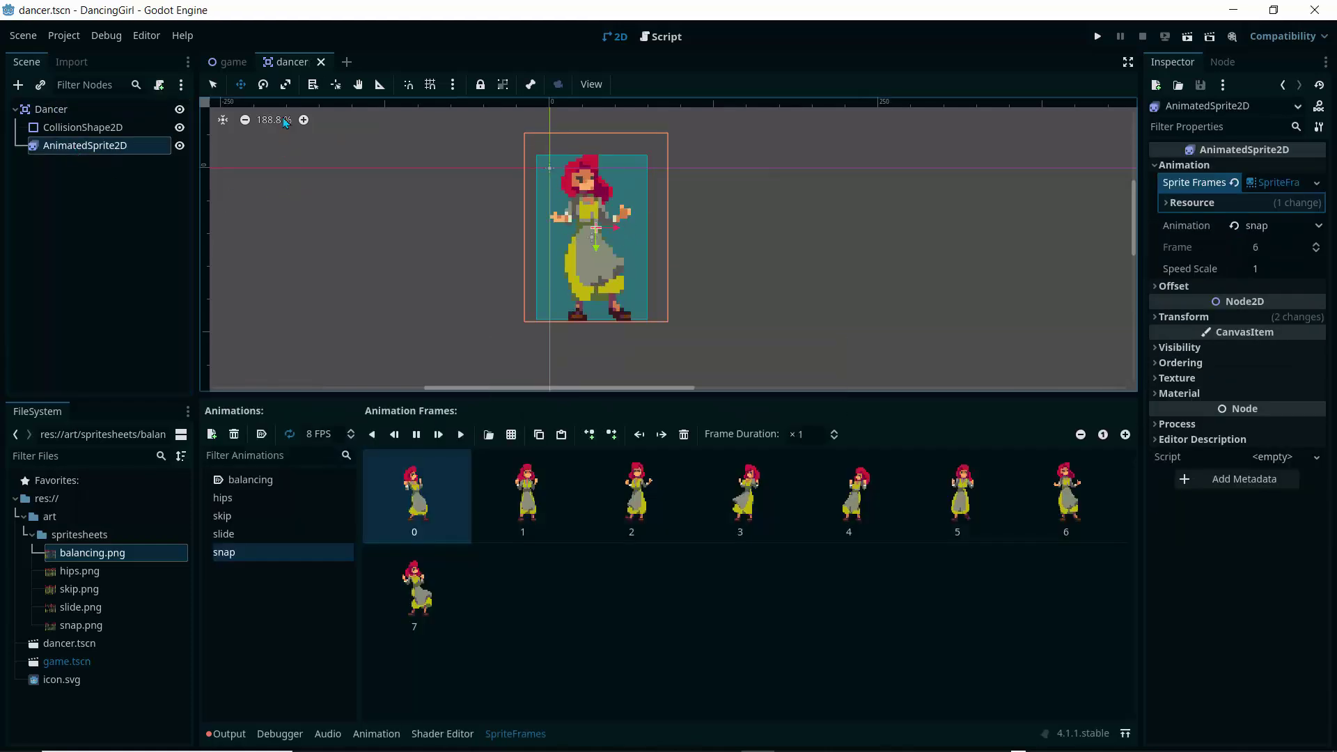
pyautogui.click(54, 112)
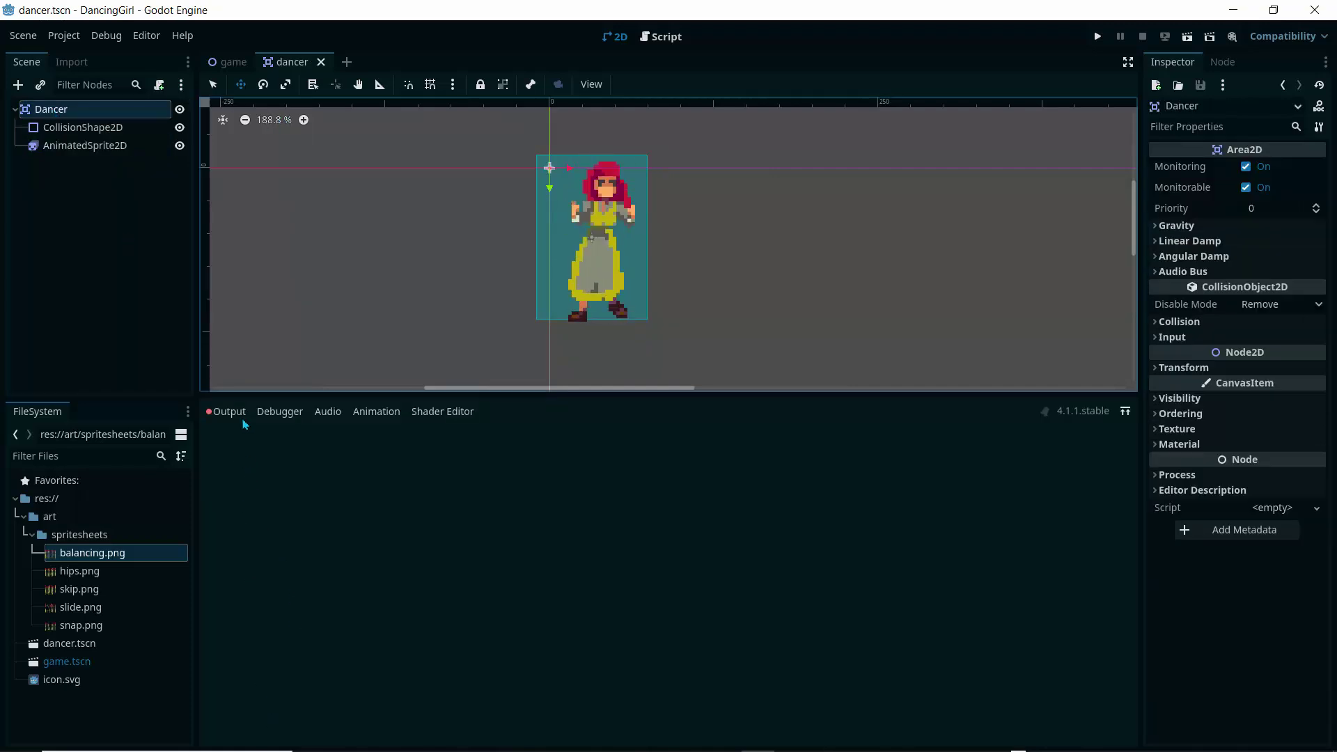
# Step: Enlarge the 2D view and create dancer.gd extending Area2D on the Dancer node
pyautogui.moveTo(242, 392); pyautogui.dragTo(253, 746)
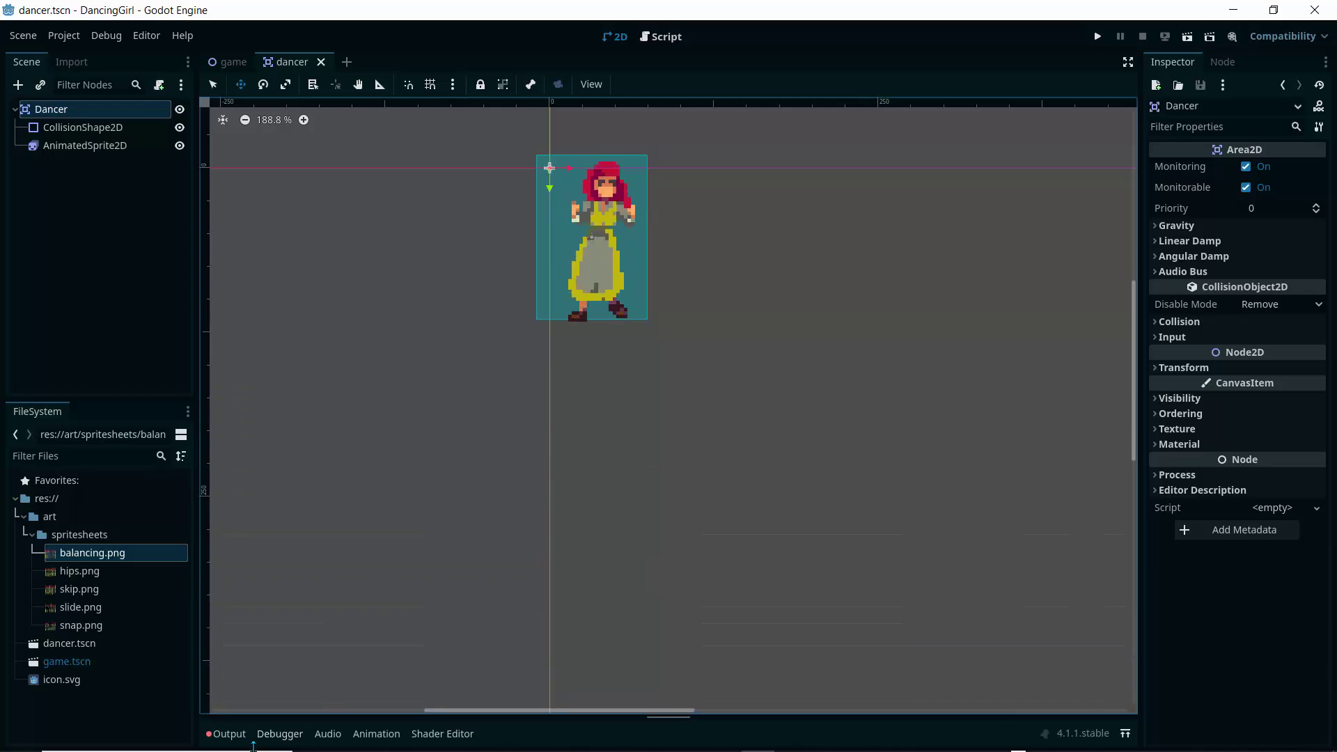
pyautogui.moveTo(411, 303); pyautogui.dragTo(428, 388, button='middle')
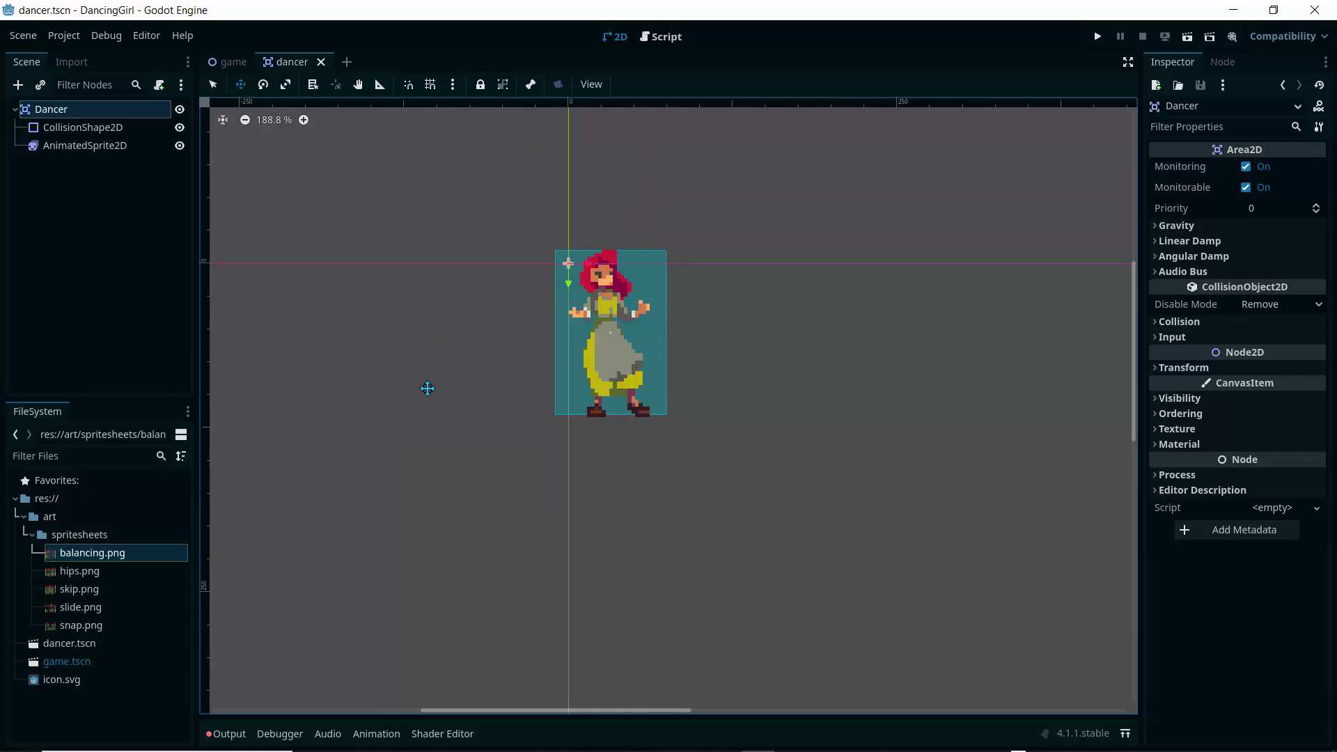
pyautogui.click(159, 85)
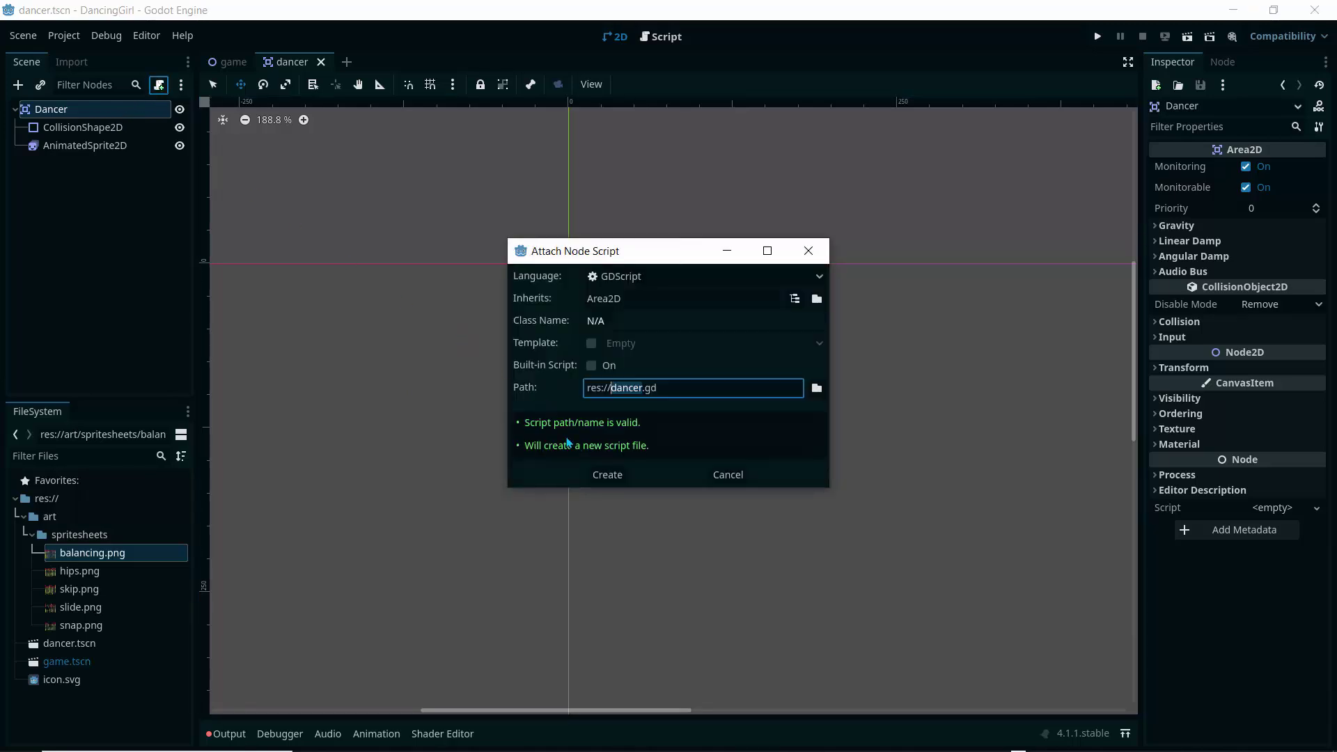
pyautogui.click(599, 475)
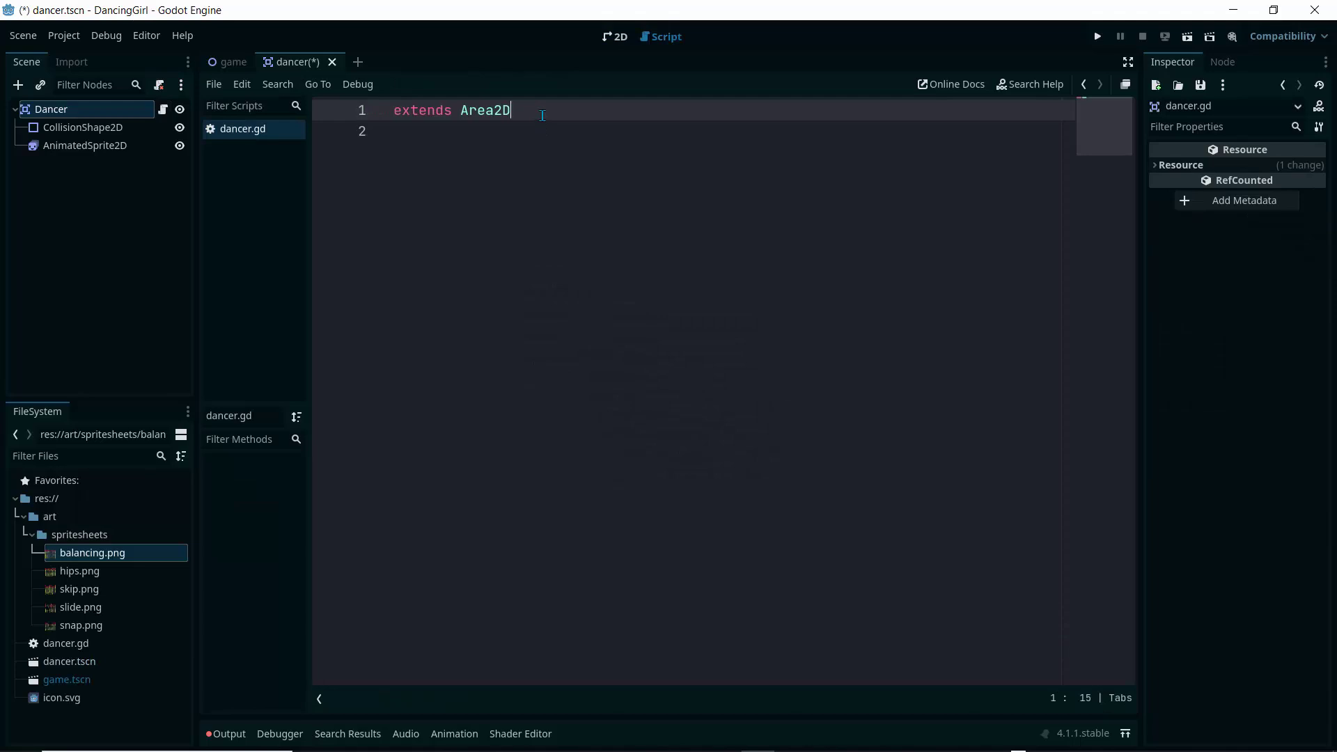
# Step: Add a new line below 'extends Area2D' in dancer.gd and save
pyautogui.press('Return')
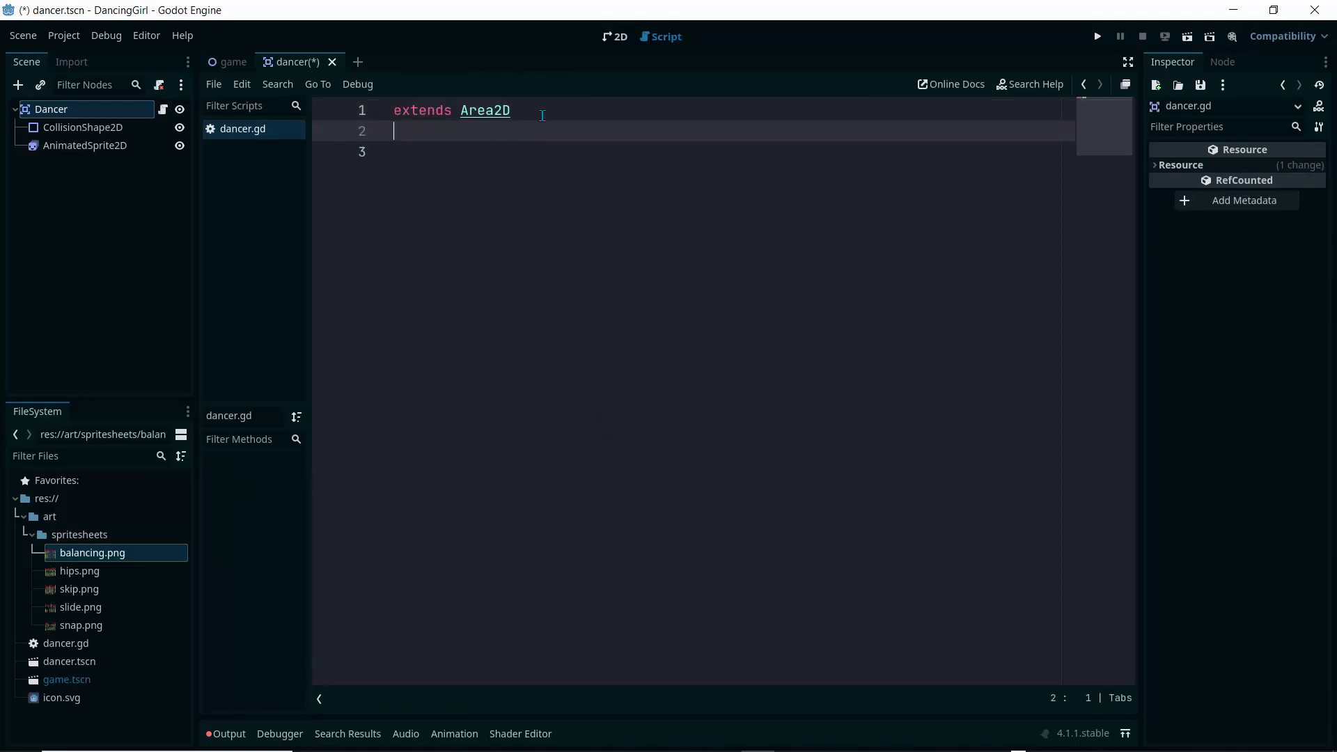
pyautogui.hotkey('ctrl', 's')
pyautogui.click(41, 110)
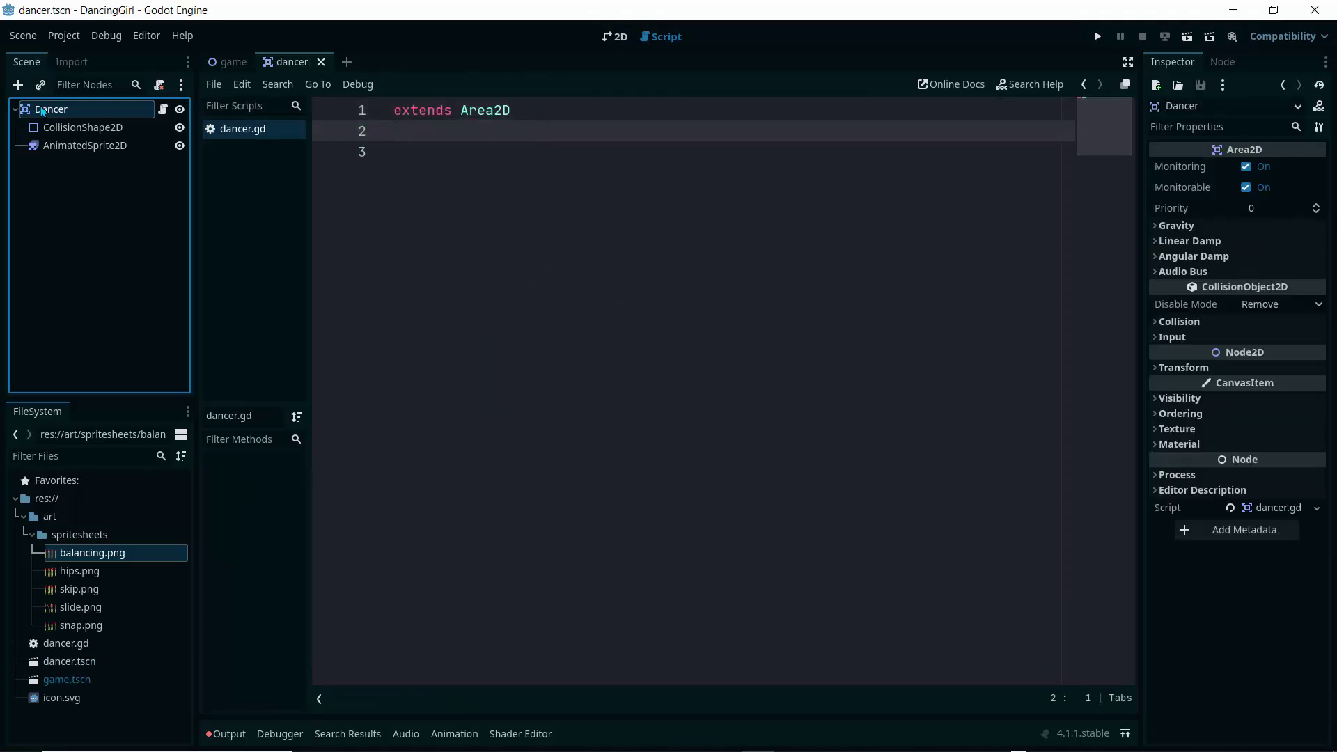
pyautogui.click(526, 116)
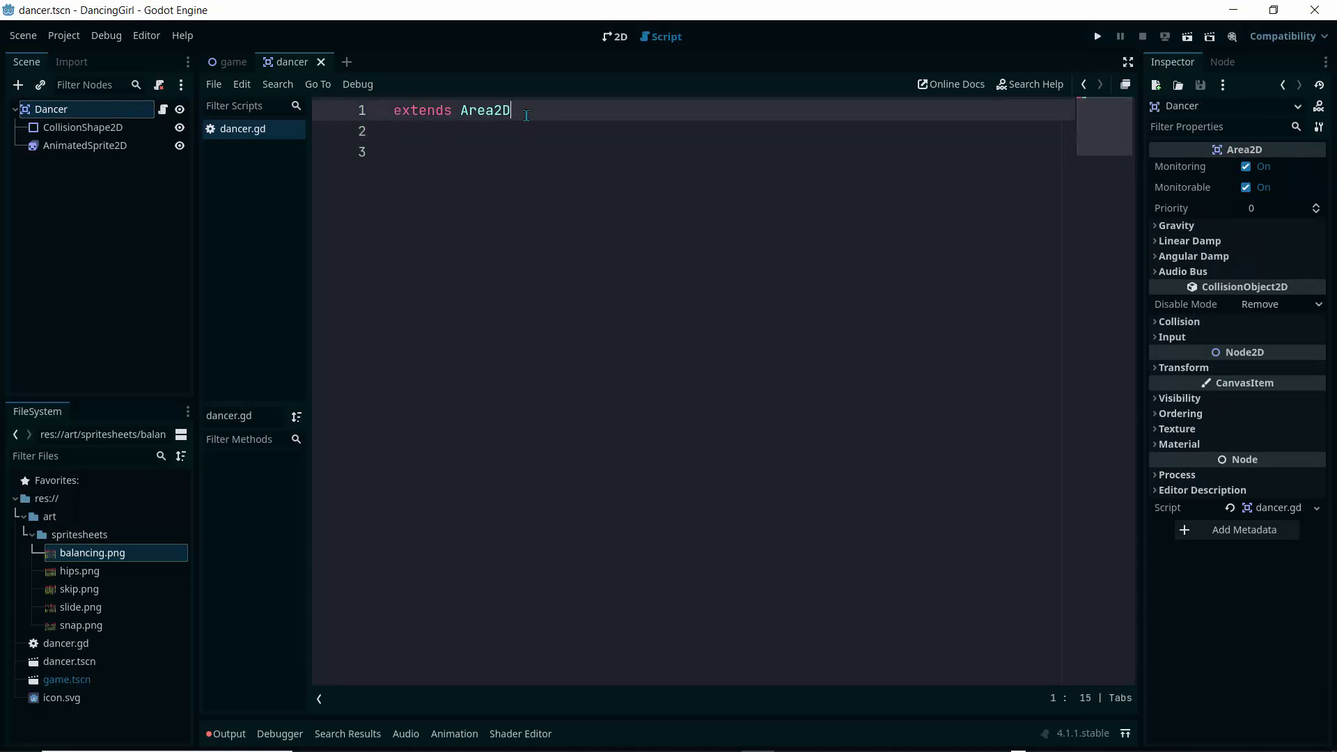
pyautogui.press('Return')
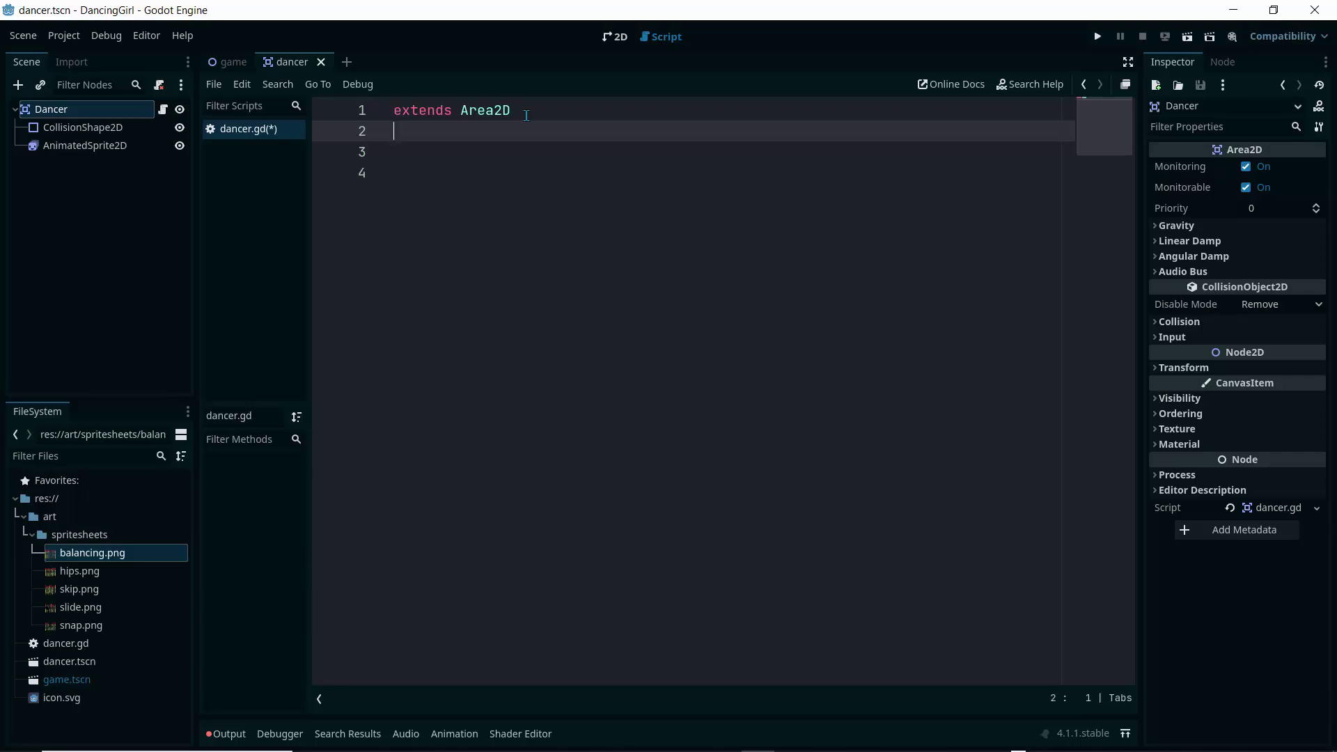
pyautogui.hotkey('ctrl', 's')
pyautogui.press('Return')
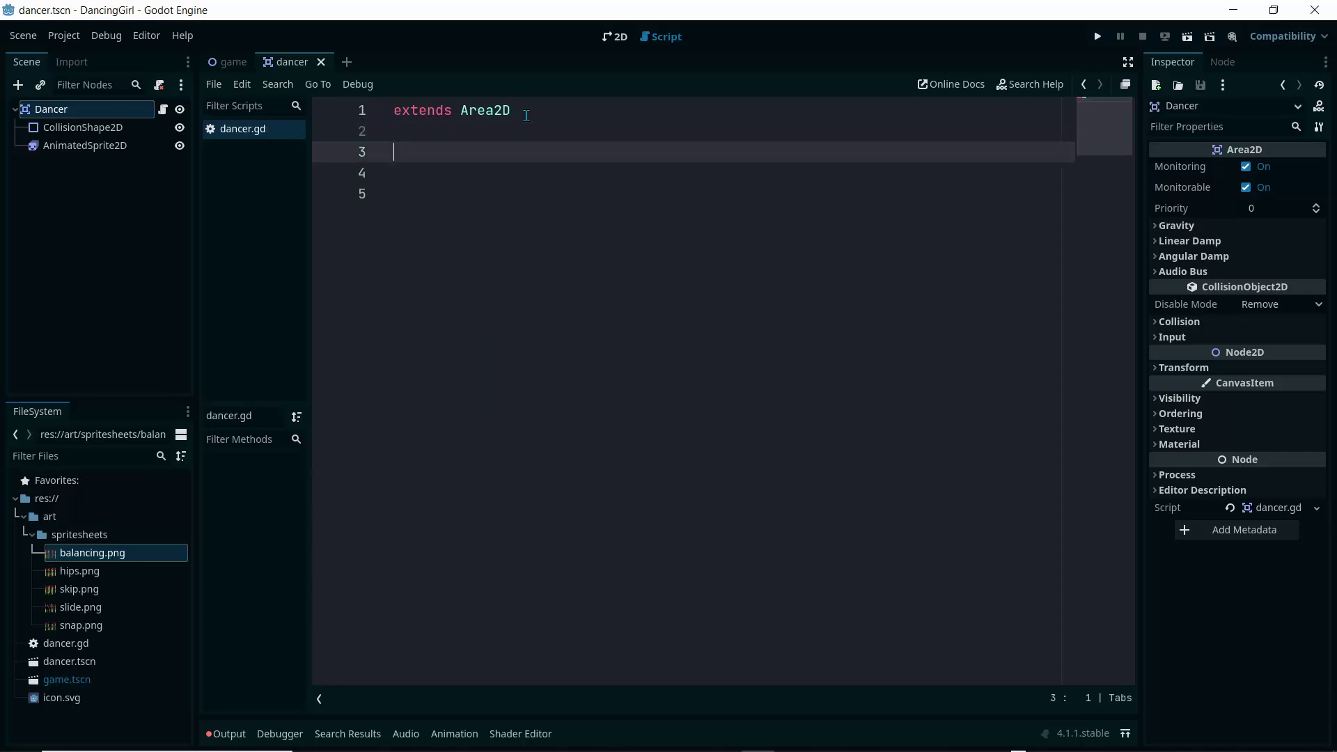
pyautogui.press('BackSpace')
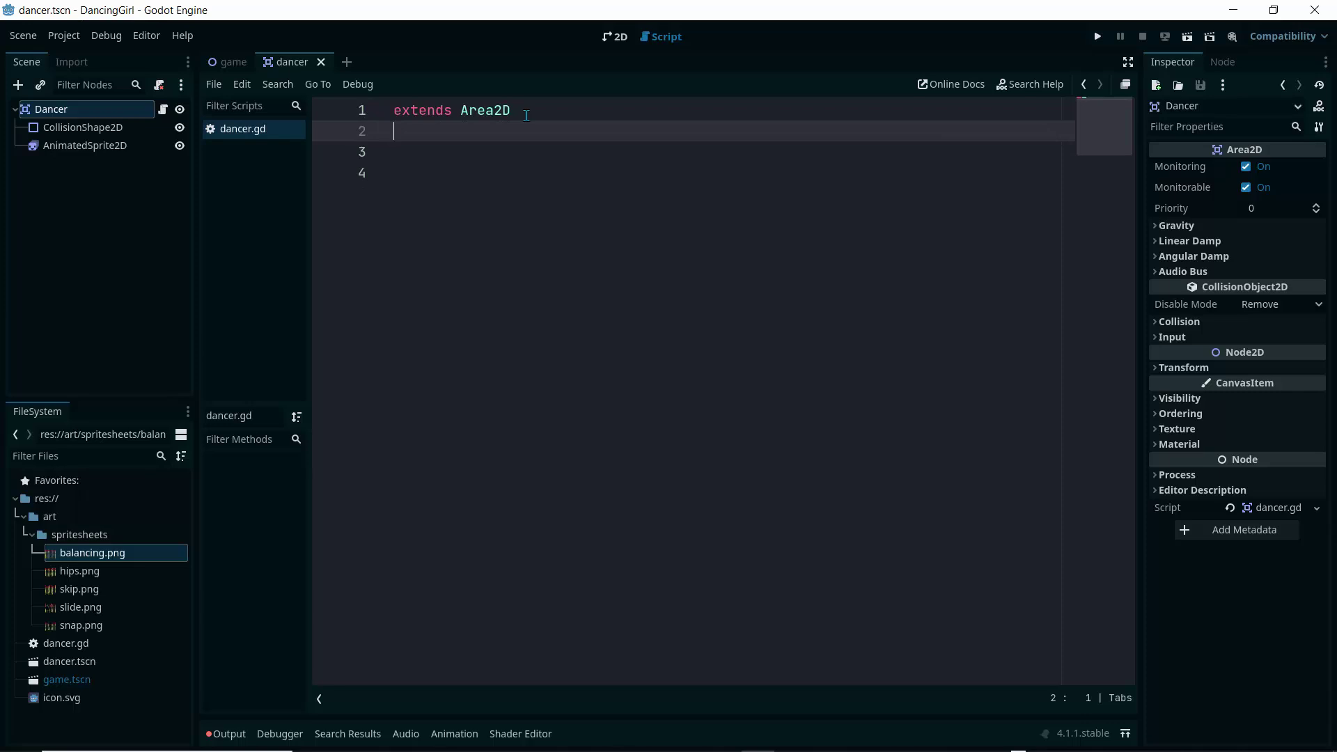
pyautogui.write('@on')
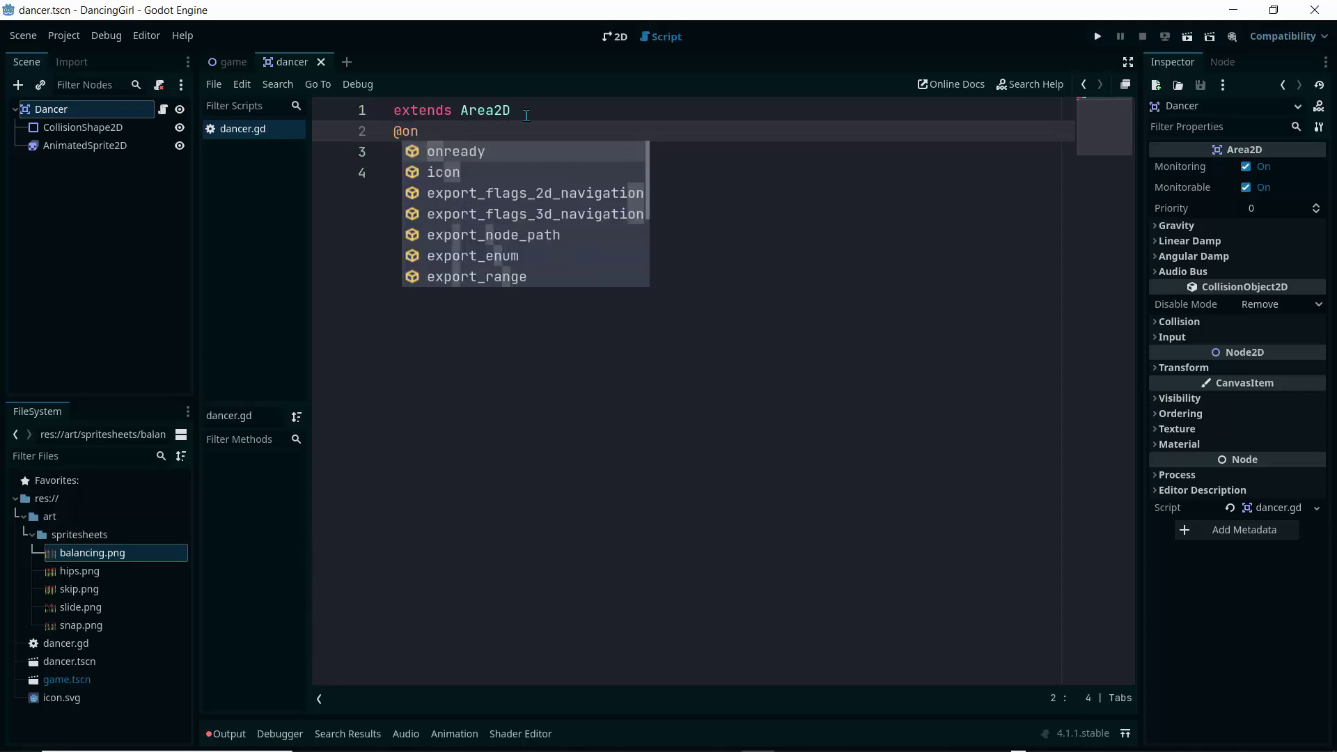
pyautogui.press('Return')
pyautogui.write('var')
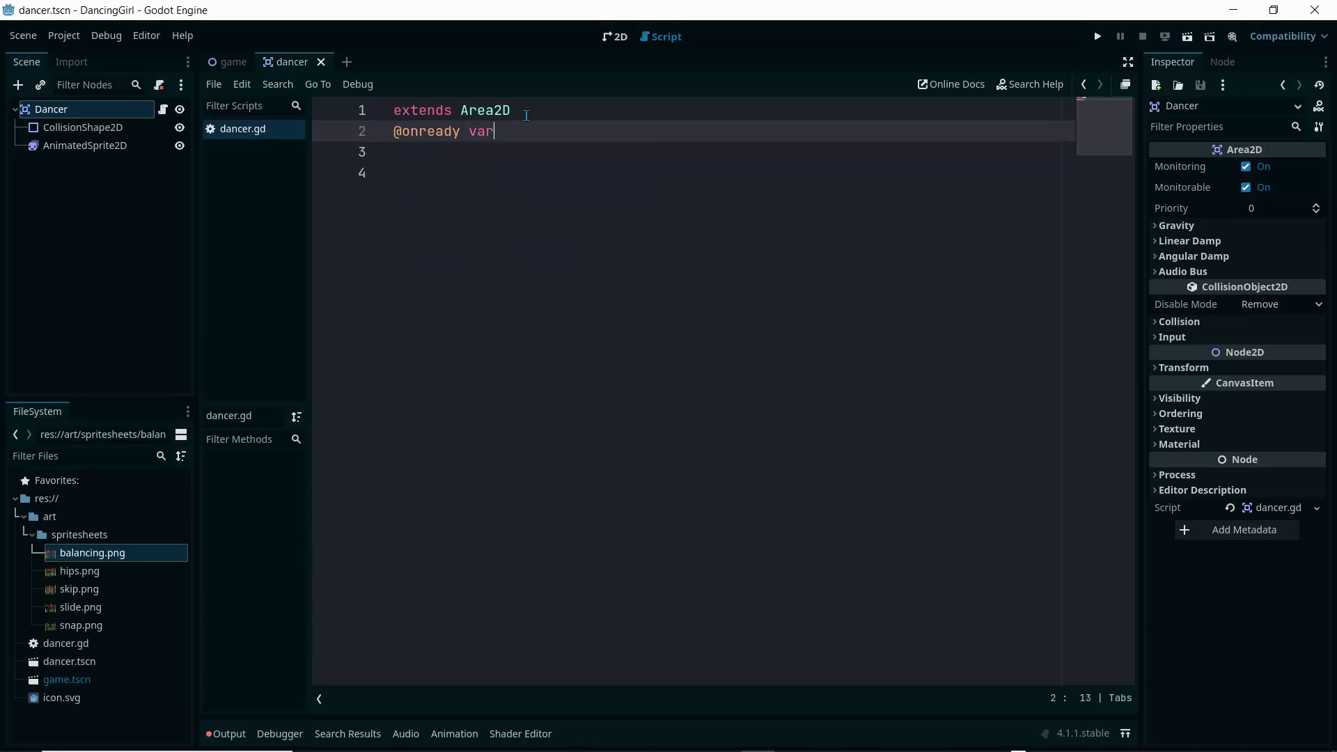
pyautogui.write(' dancer_sprite =')
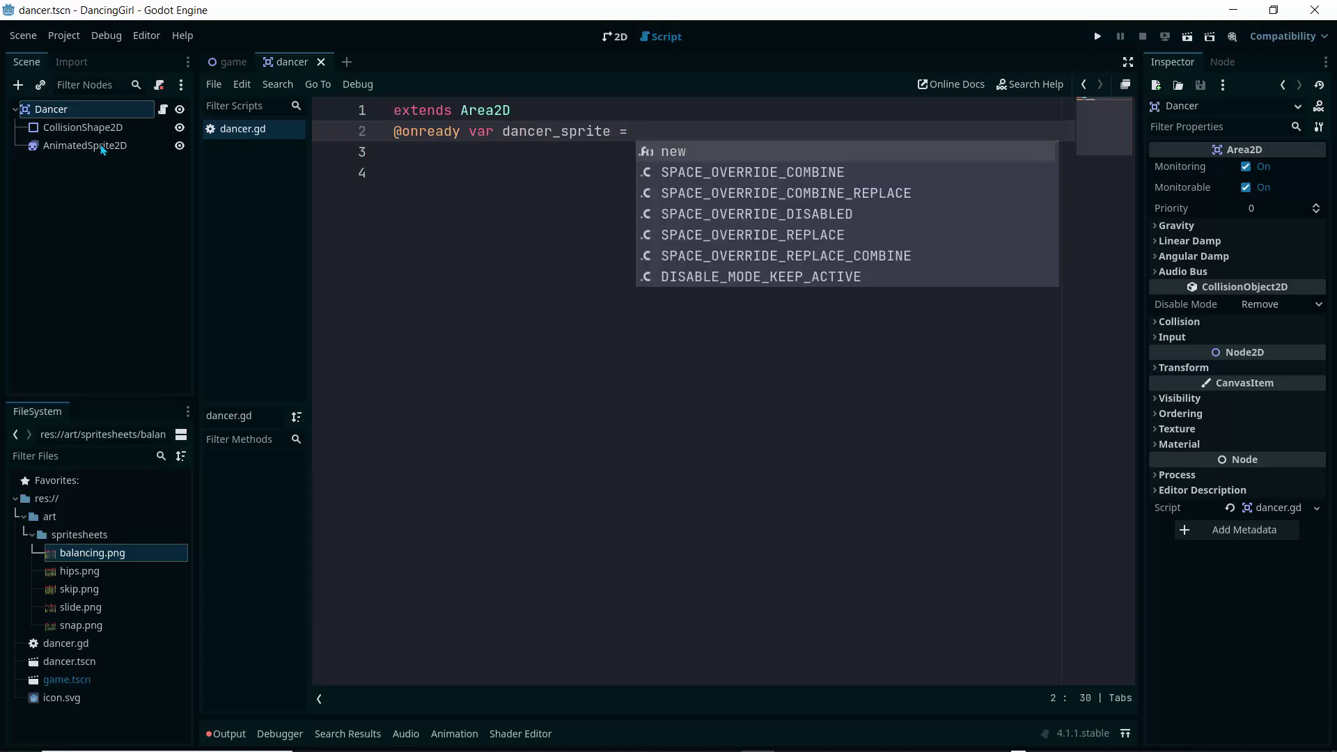
pyautogui.moveTo(90, 145); pyautogui.dragTo(666, 127)
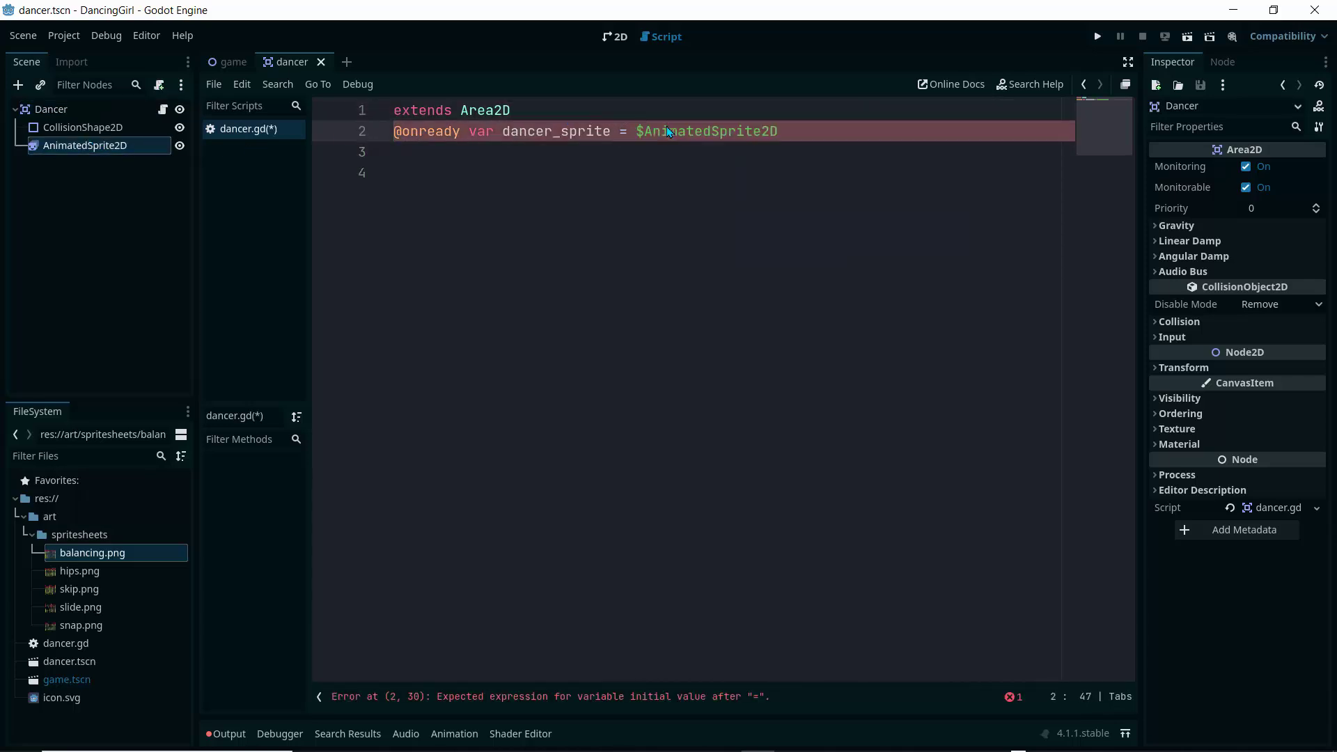
pyautogui.click(612, 181)
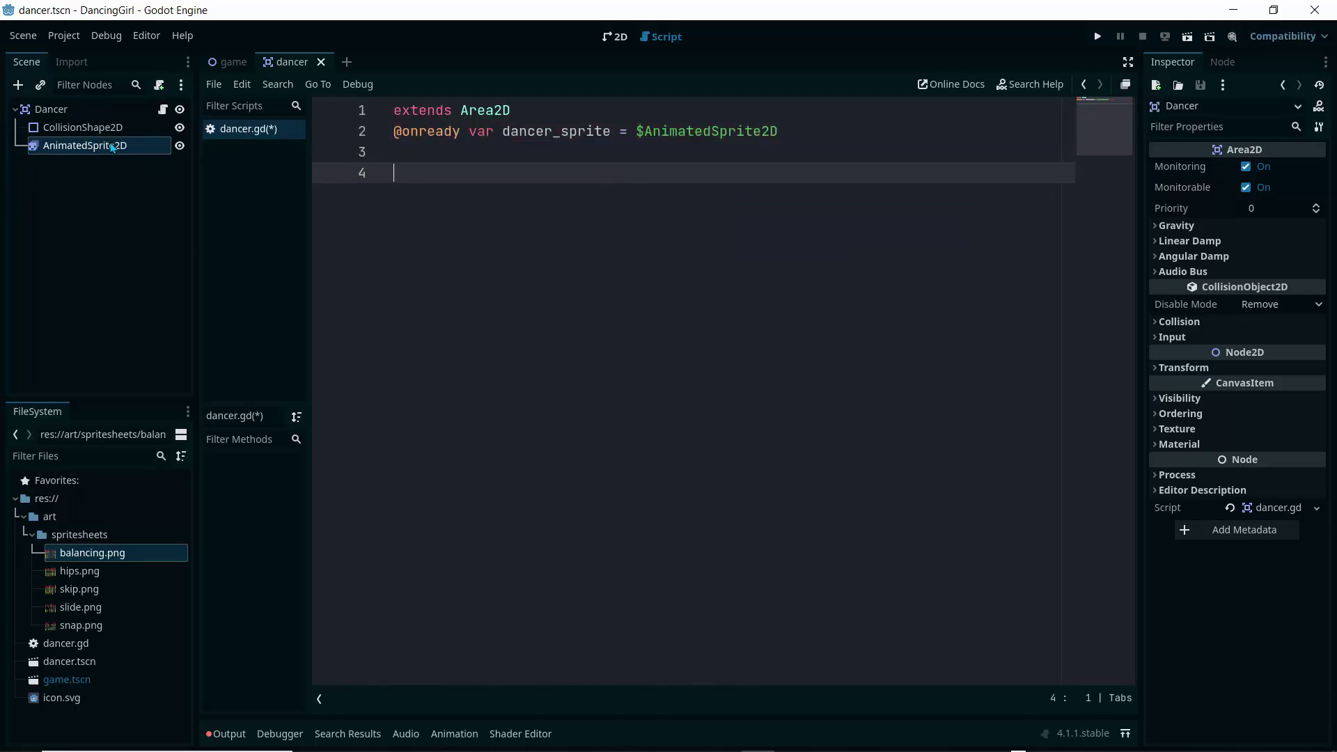
pyautogui.doubleClick(504, 131)
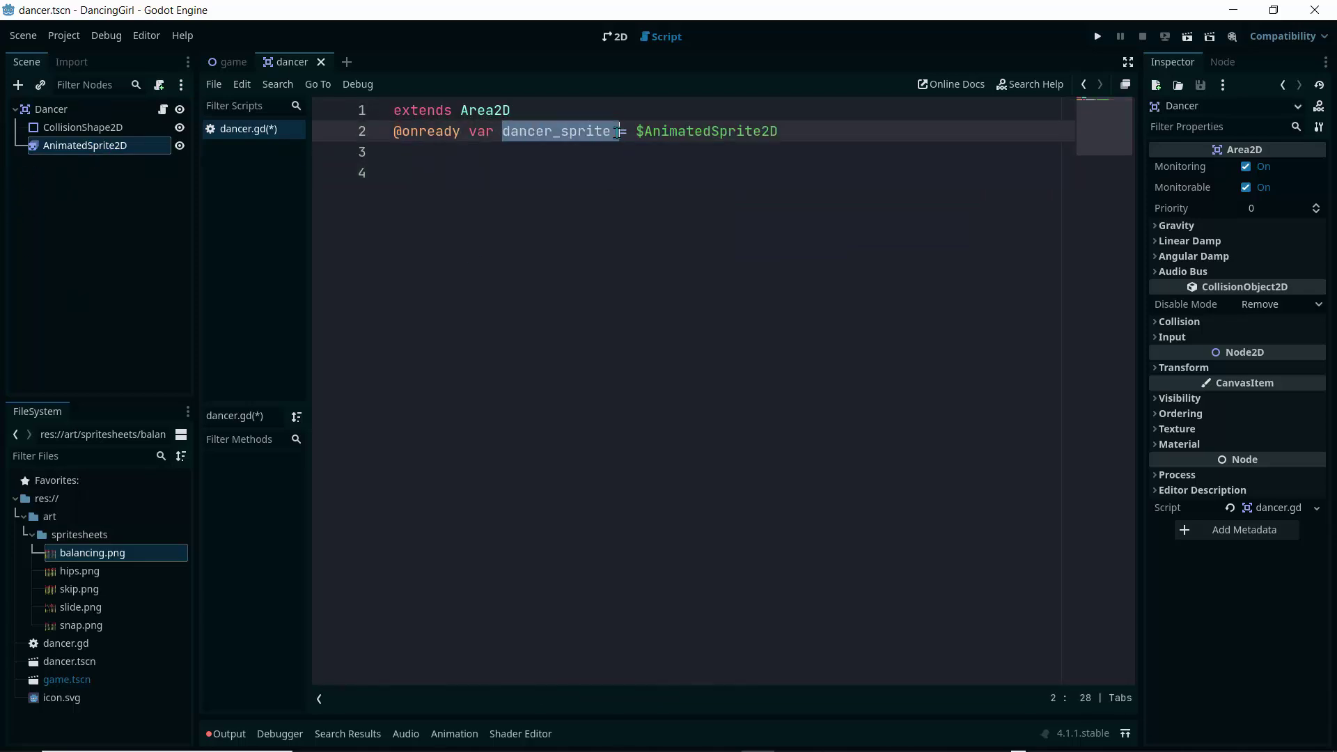
pyautogui.click(590, 173)
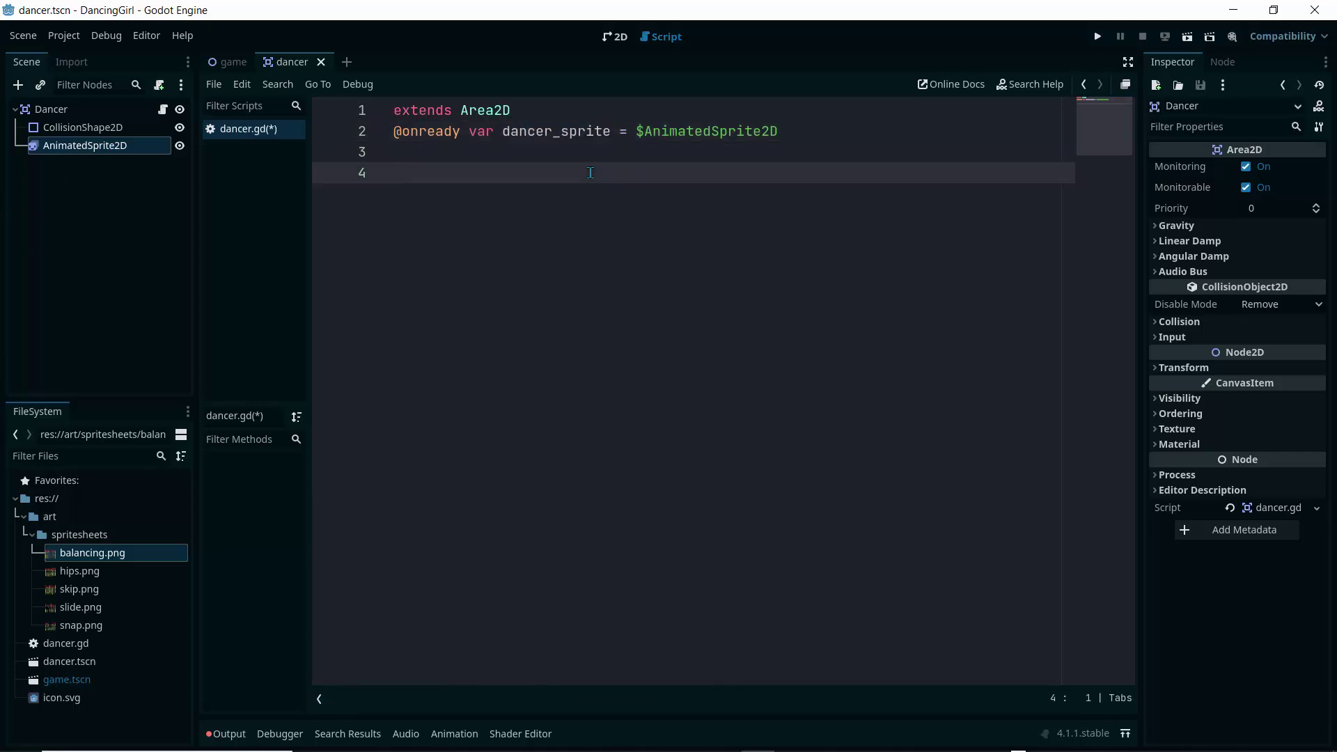
pyautogui.hotkey('ctrl', 's')
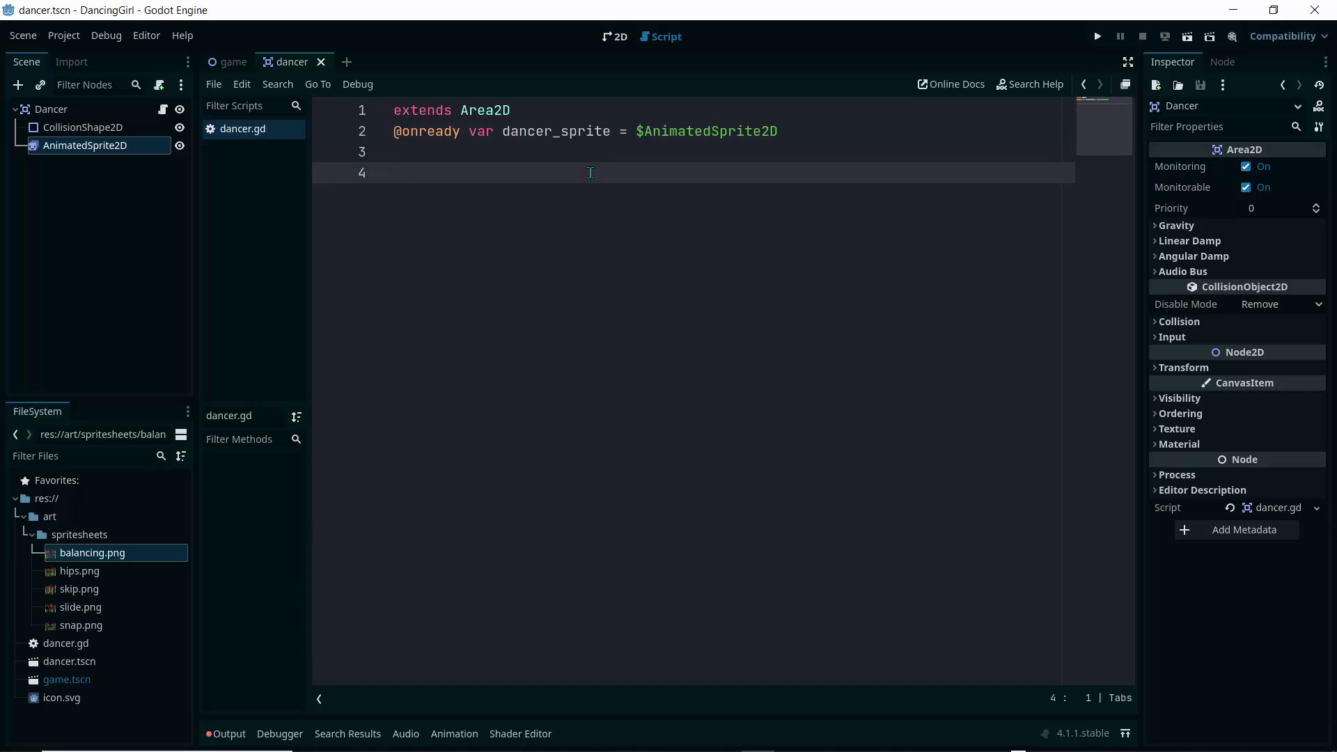